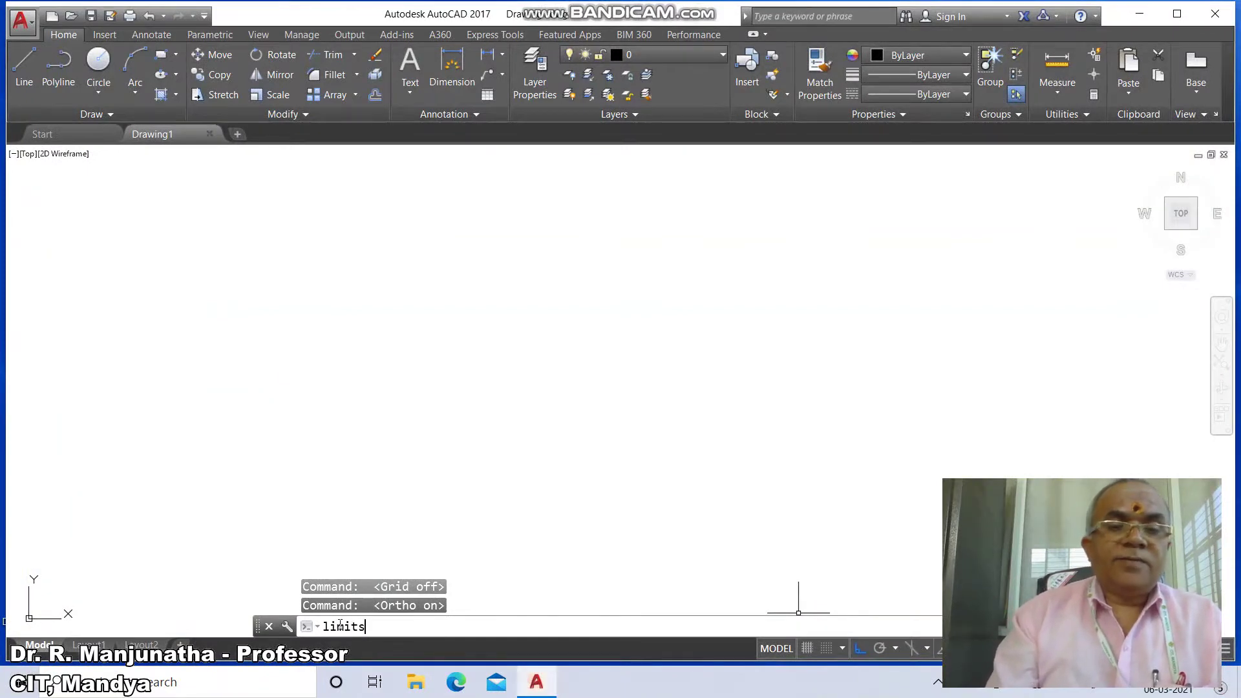
# Set the model space limits with the lower-left corner at 0,0 and the upper-right corner at 297,210.
pyautogui.press('Return')
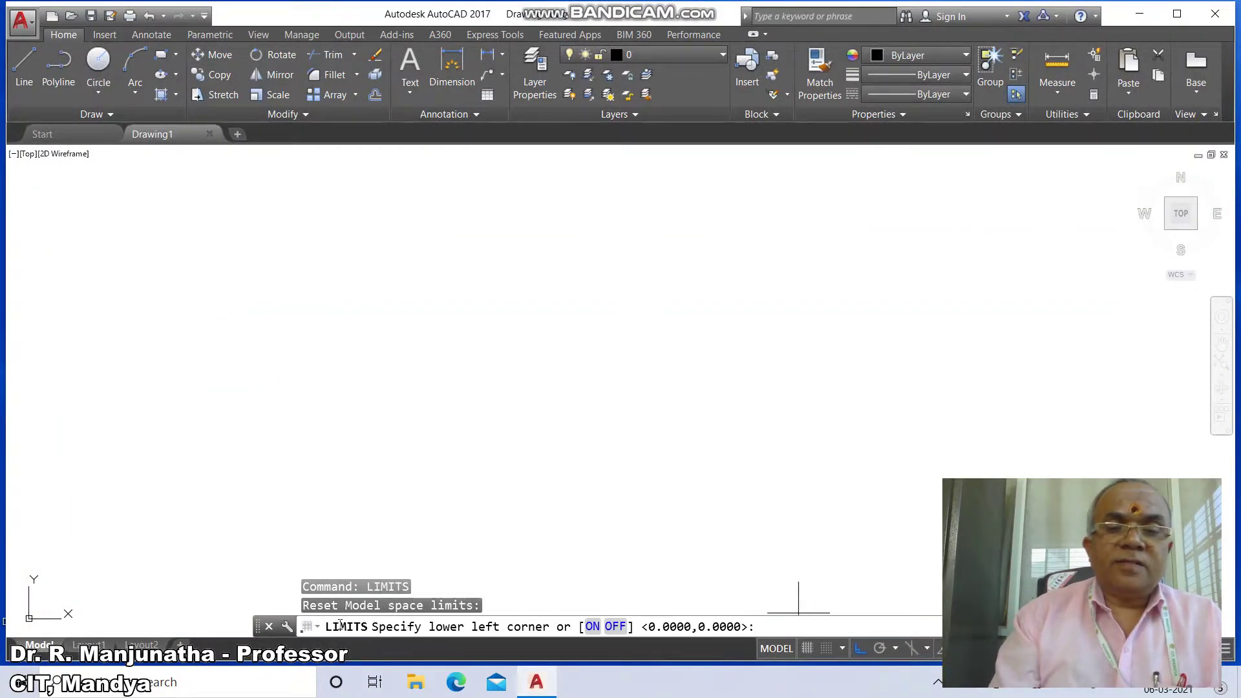
pyautogui.press('Return')
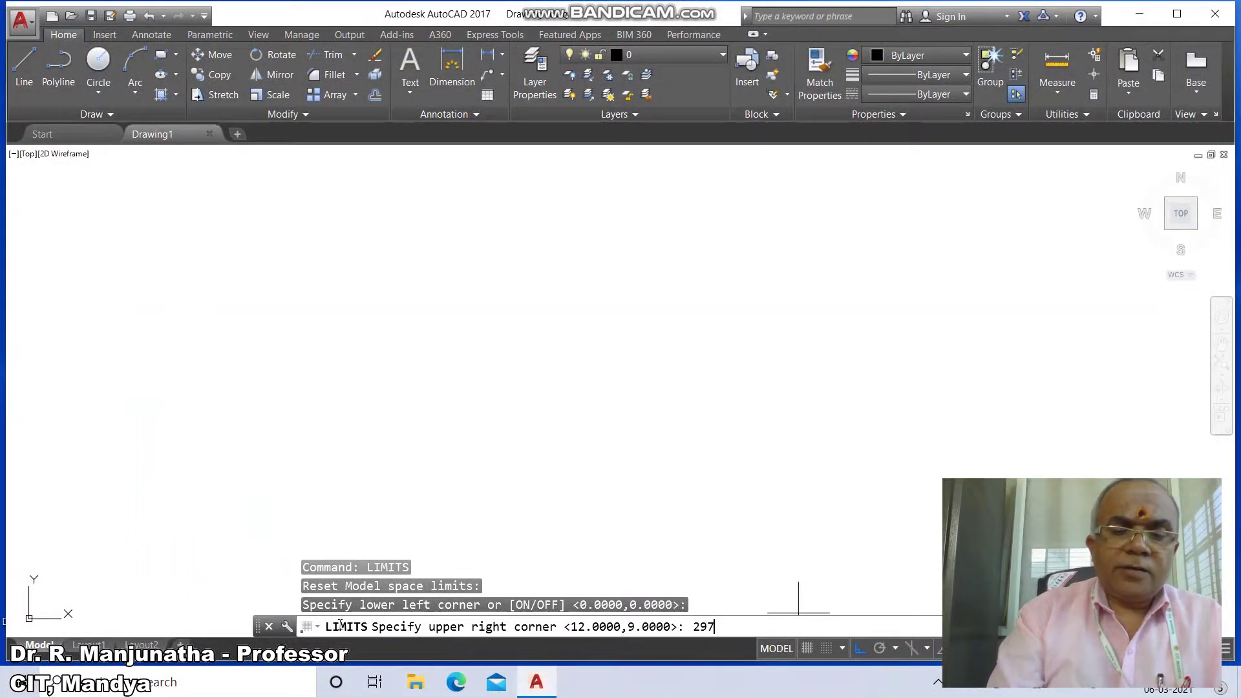
pyautogui.press('Return')
pyautogui.write('z')
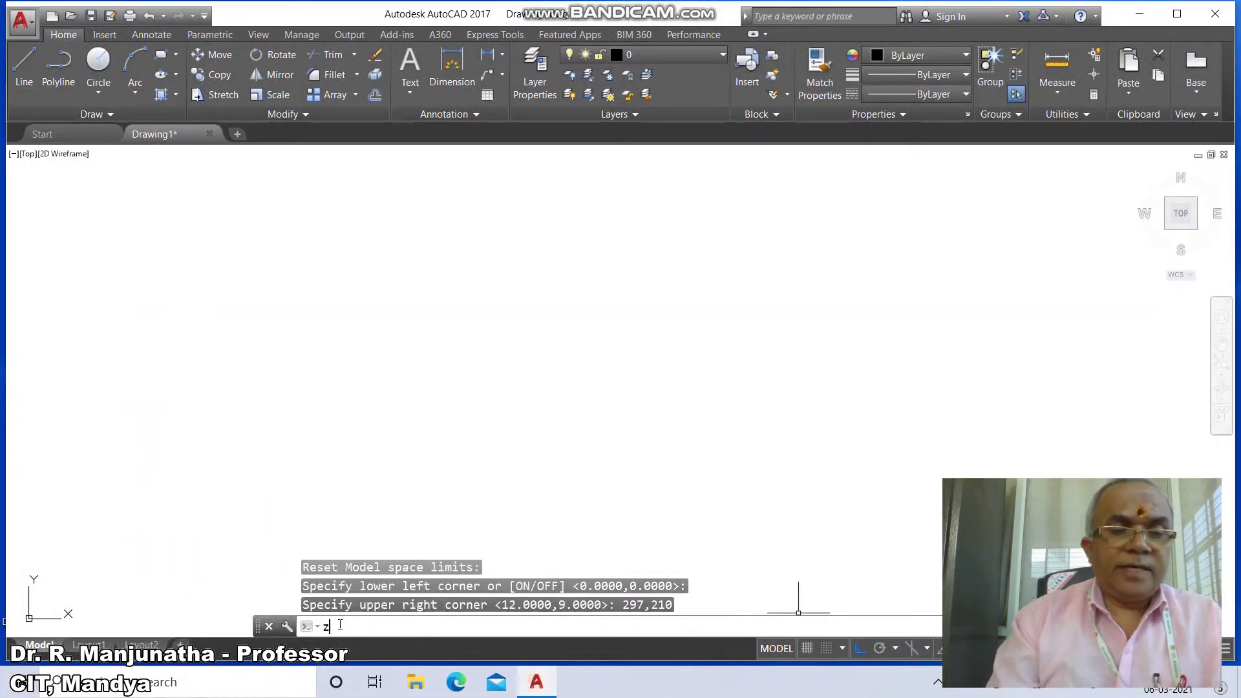
pyautogui.press('Return')
pyautogui.write('a')
pyautogui.press('Return')
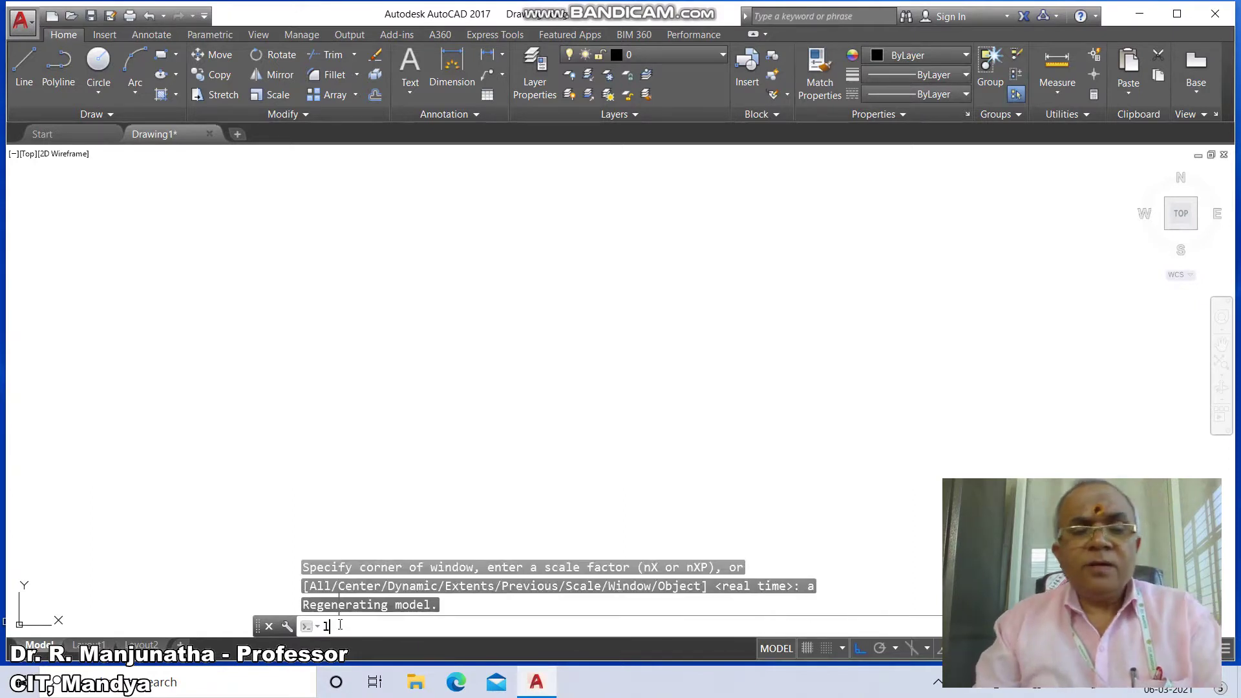
# Draw a long horizontal base line and, from its right end, a vertical line straight up.
pyautogui.write('l')
pyautogui.press('Return')
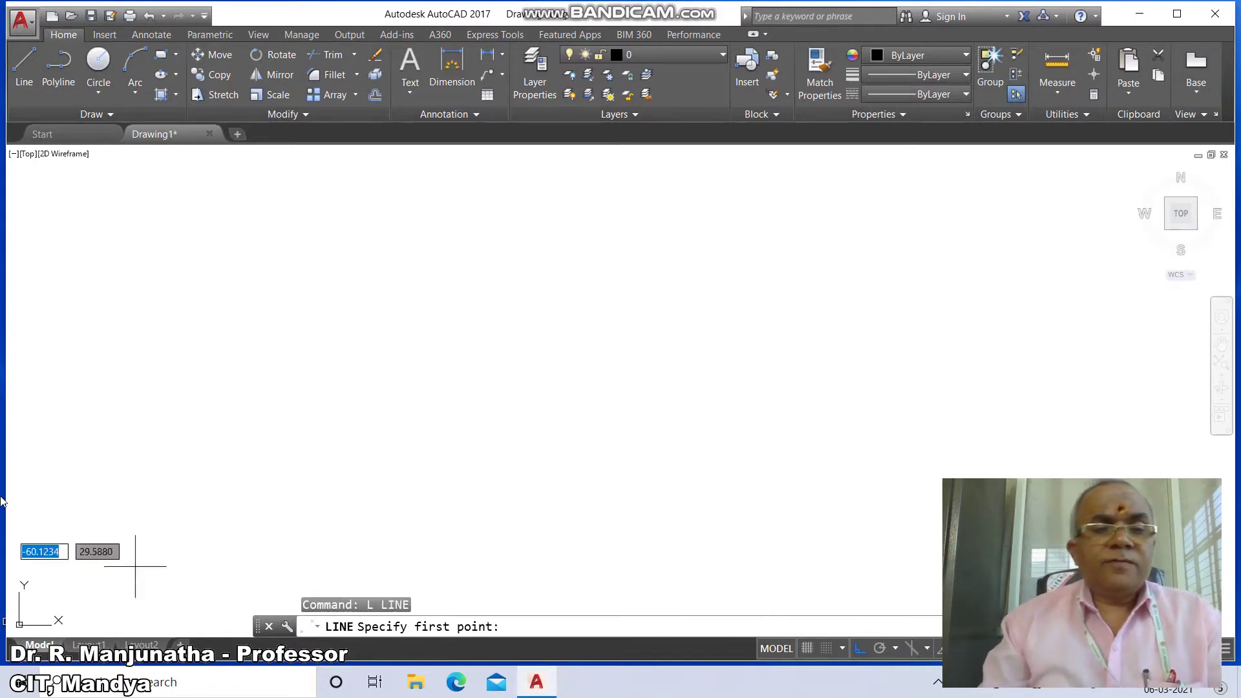
pyautogui.click(47, 542)
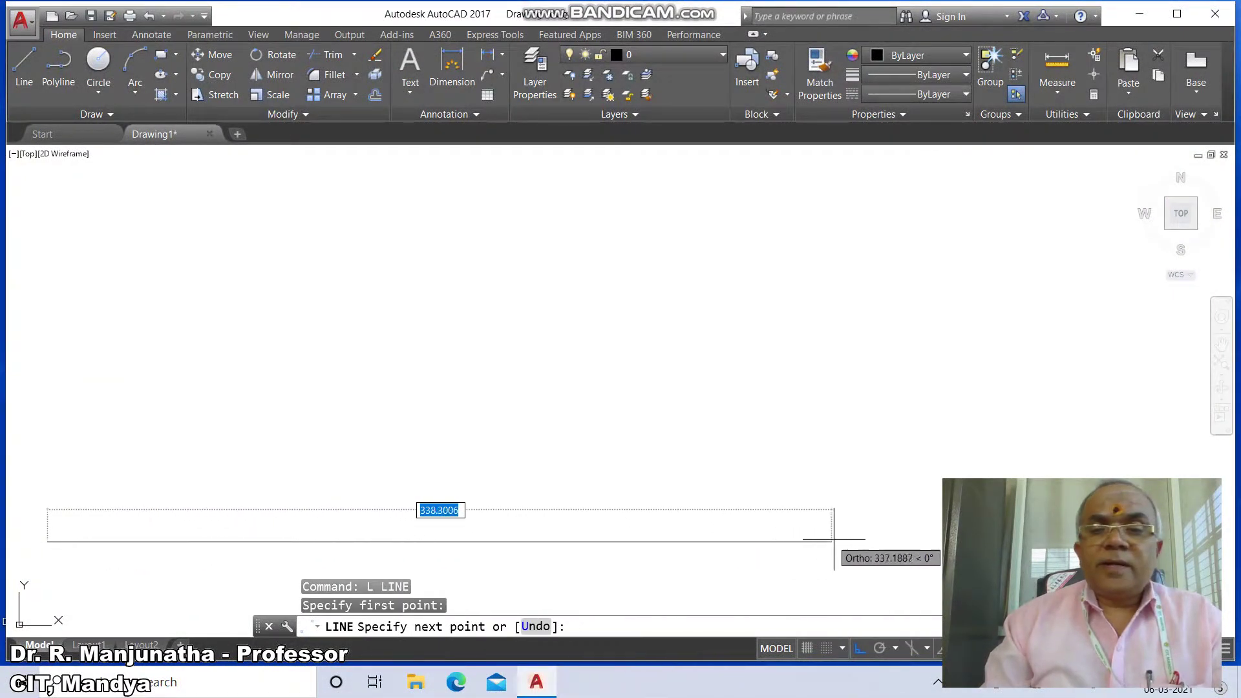
pyautogui.click(1073, 541)
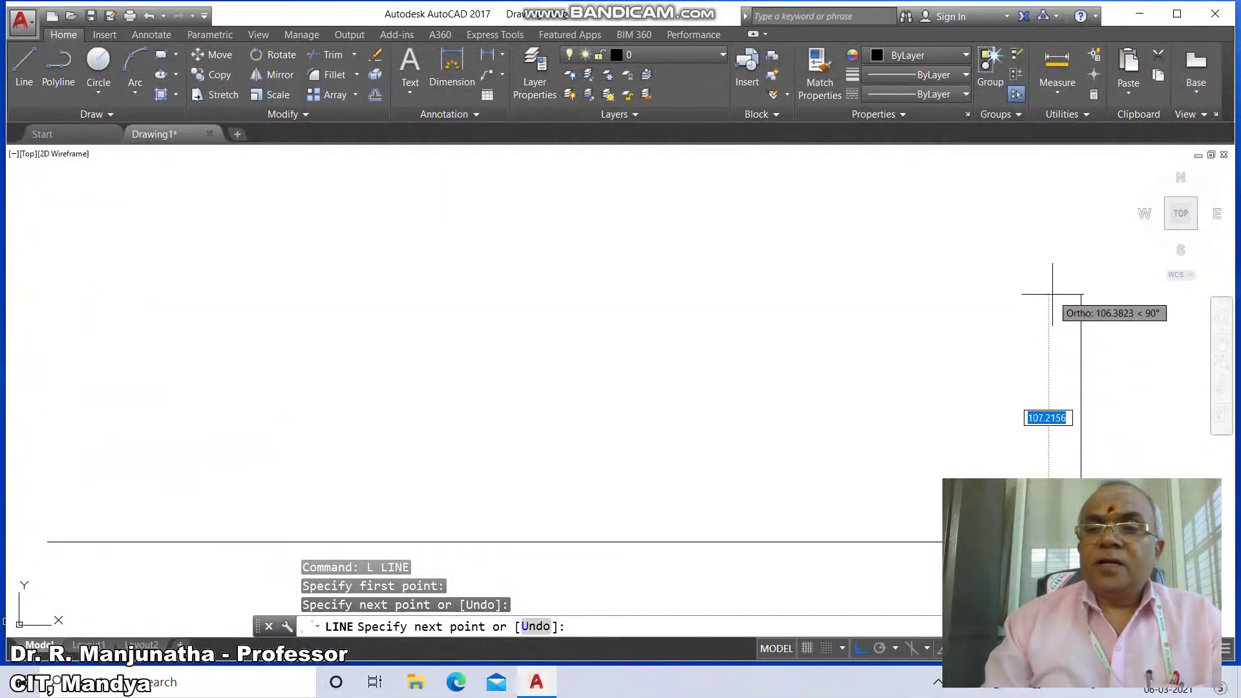
pyautogui.click(1058, 154)
pyautogui.press('Return')
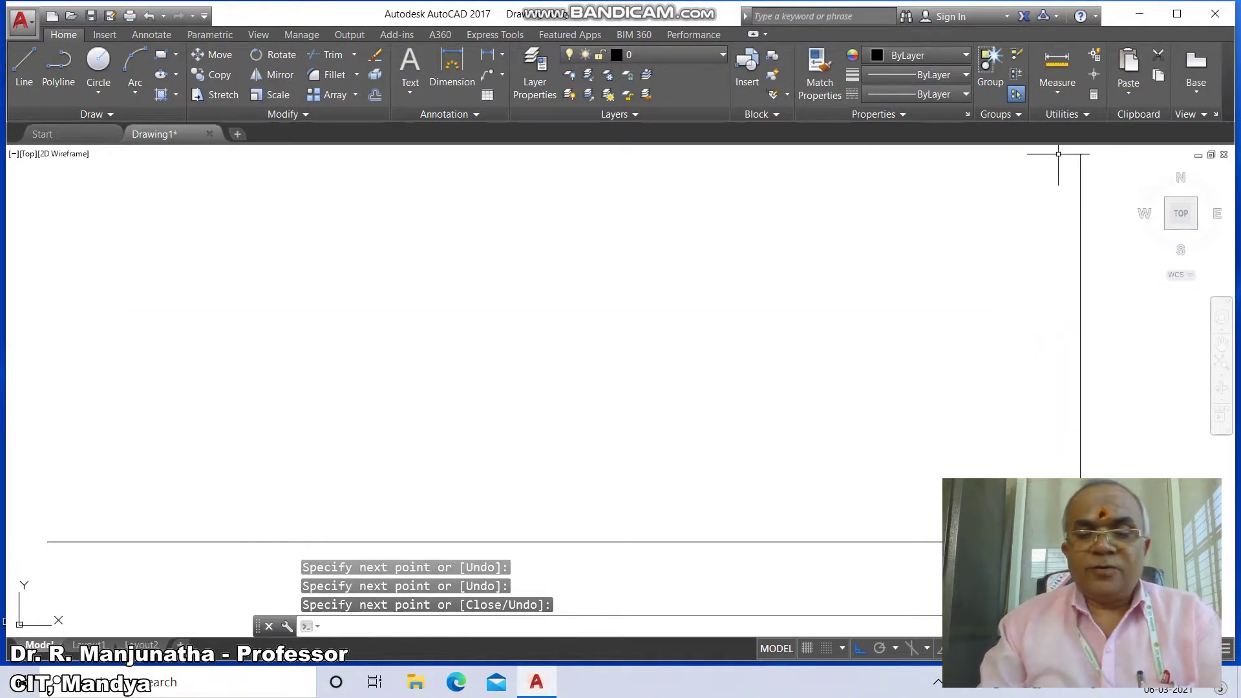
# Offset the vertical line 297 units to the left to form the sheet border's opposite side.
pyautogui.write('o')
pyautogui.press('Return')
pyautogui.write('2')
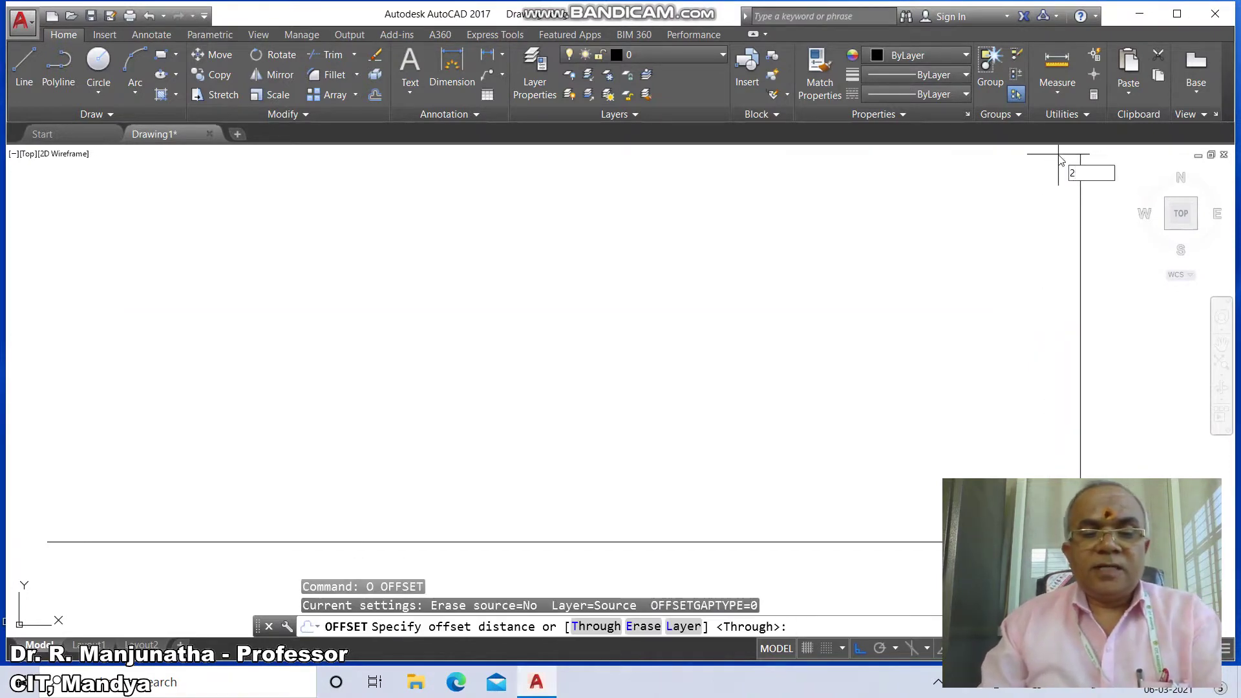
pyautogui.write('97')
pyautogui.press('Return')
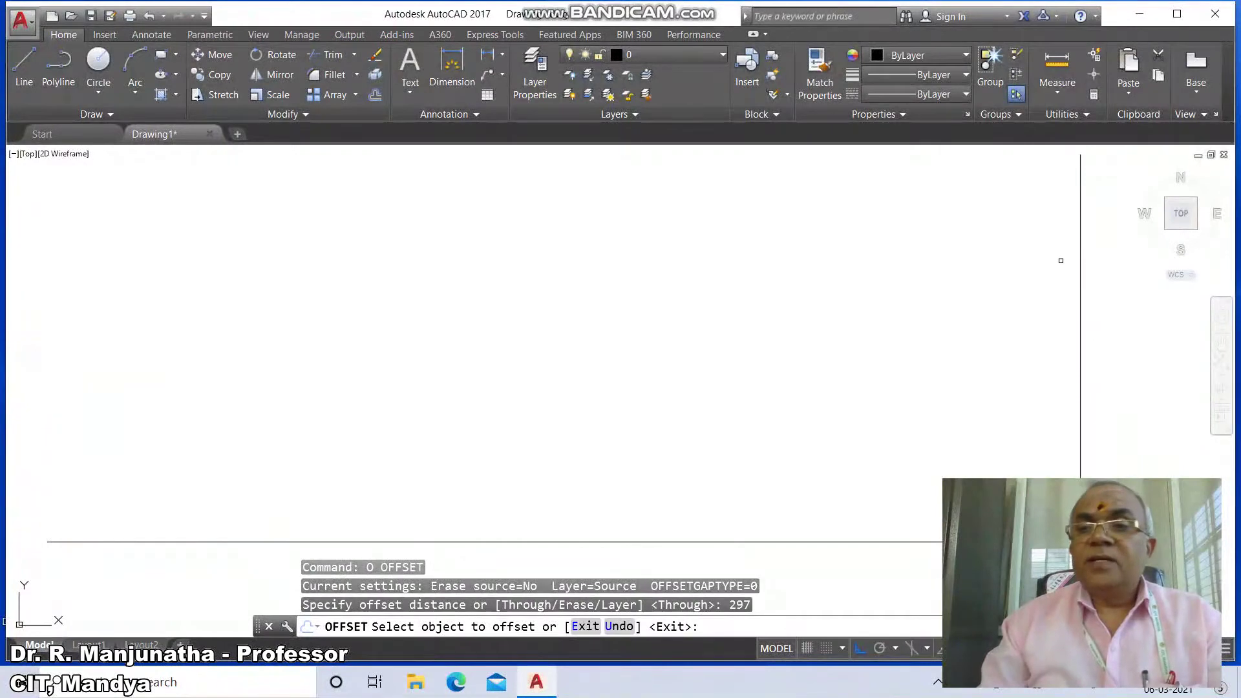
pyautogui.click(1079, 260)
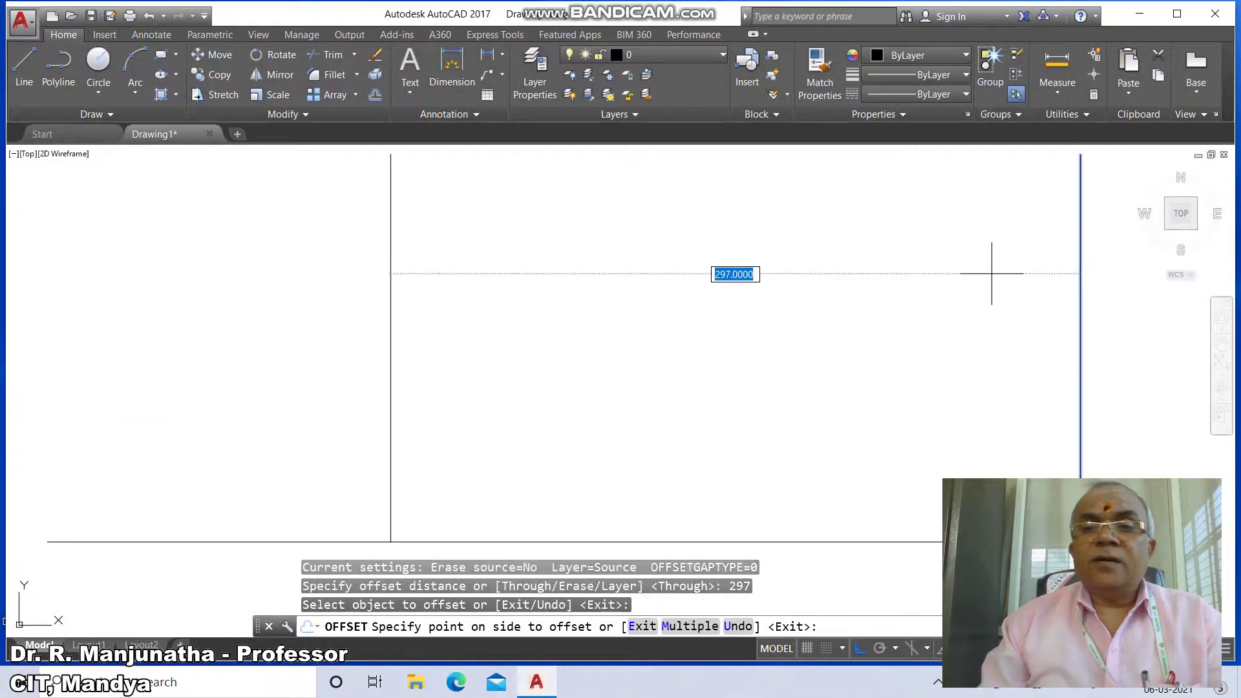
pyautogui.click(992, 272)
pyautogui.press('Return')
# Offset the horizontal base line 210 units upward to form the sheet border's upper side.
pyautogui.press('Return')
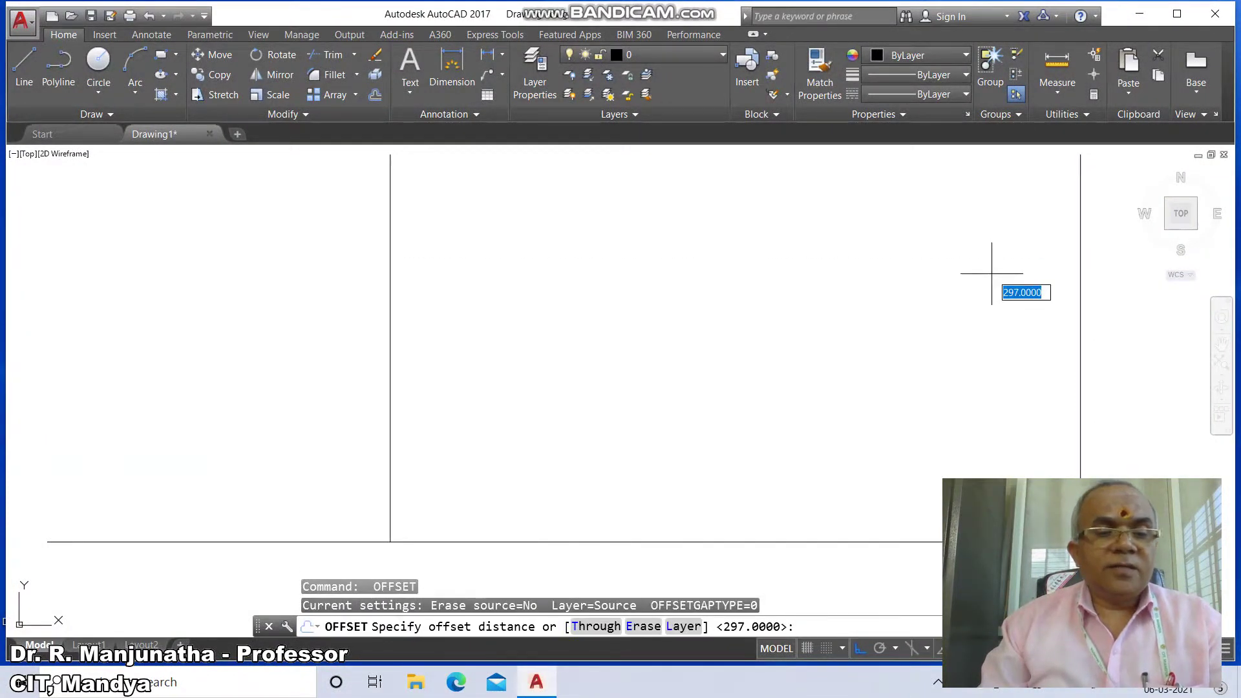
pyautogui.write('210')
pyautogui.press('Return')
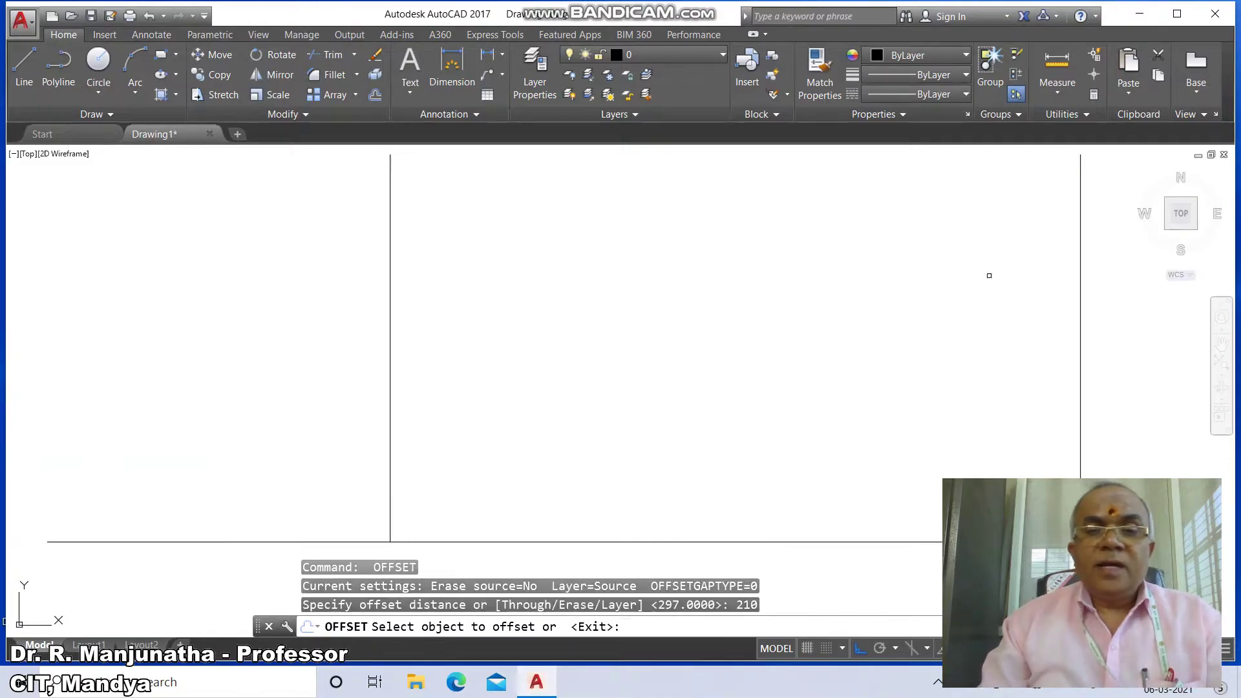
pyautogui.click(651, 541)
pyautogui.click(653, 469)
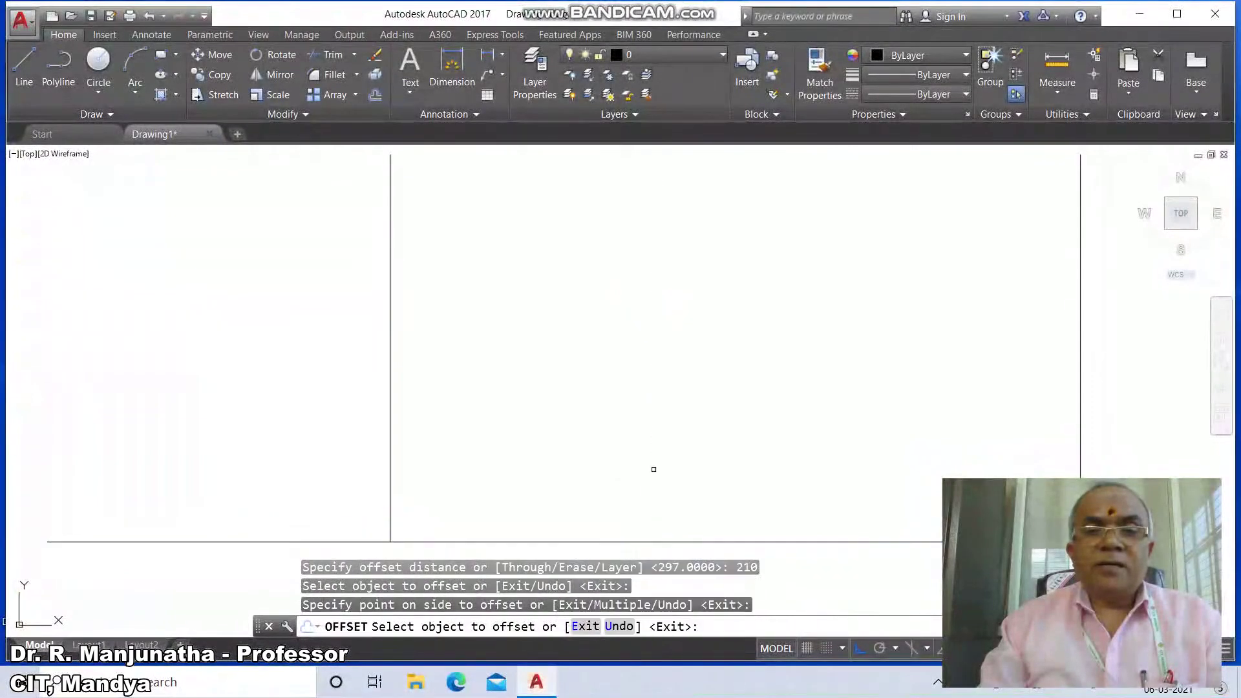
pyautogui.press('Return')
# Fillet the border's left vertical line and base line into a sharp corner, removing the base line's overhang.
pyautogui.write('z')
pyautogui.press('Return')
pyautogui.write('e')
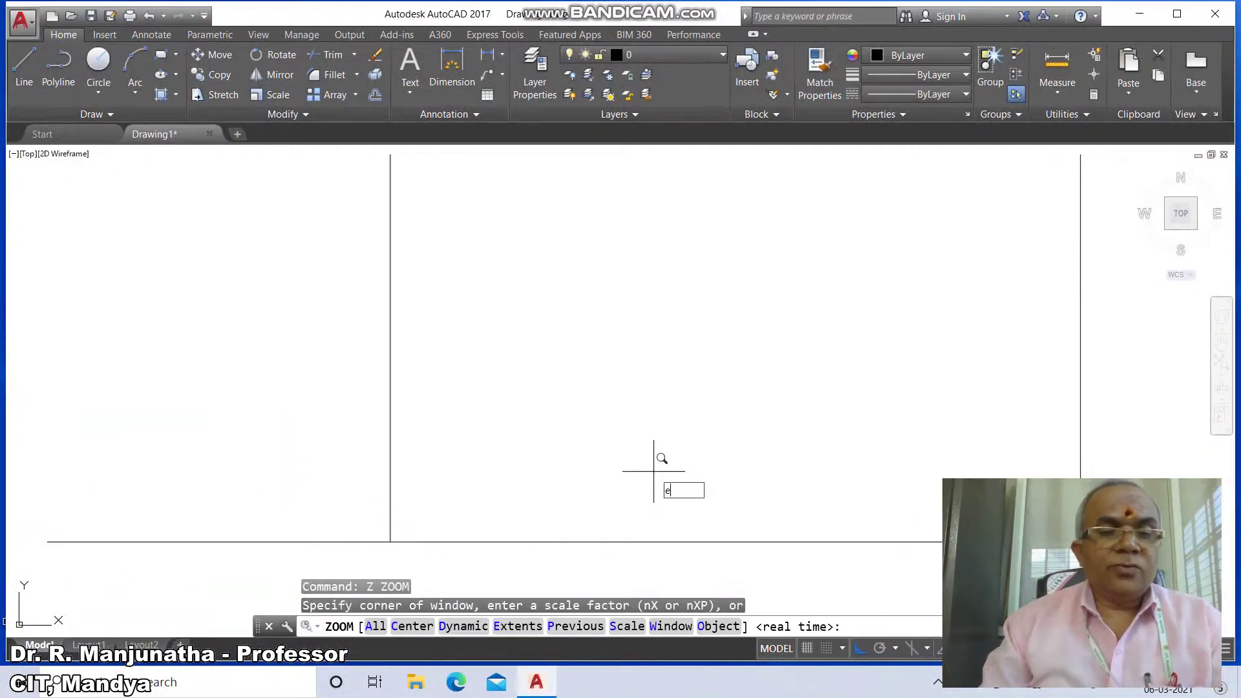
pyautogui.press('Return')
pyautogui.press('Return')
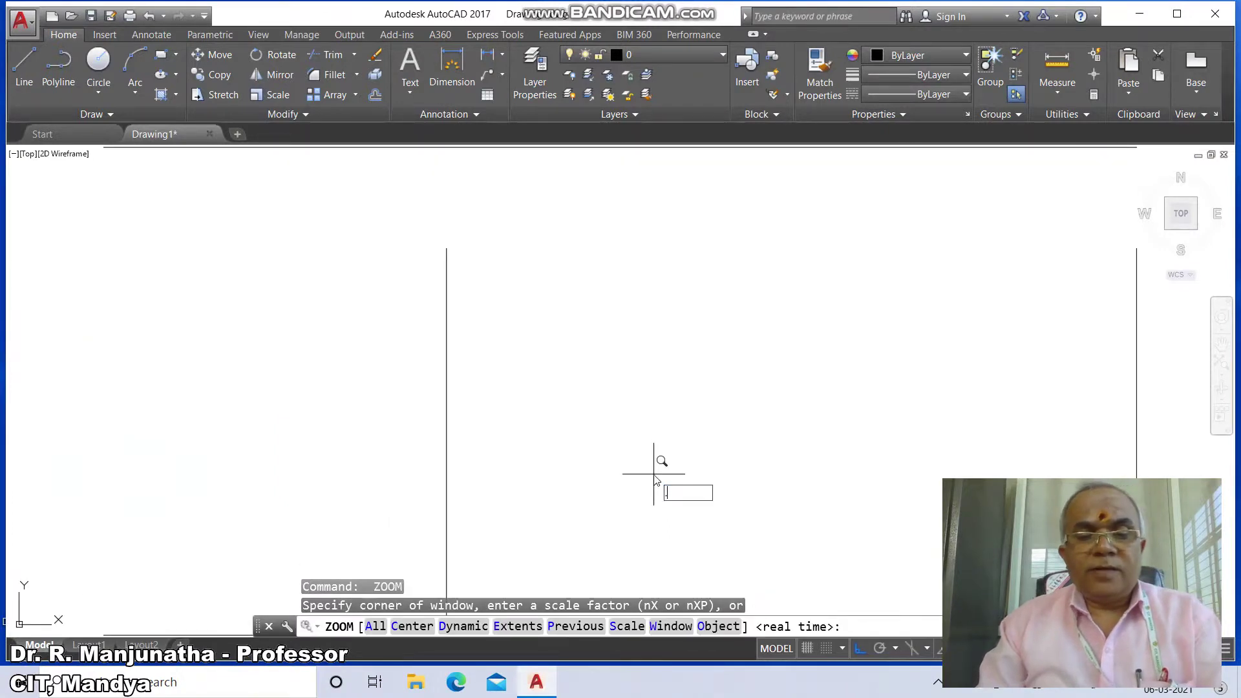
pyautogui.write('.6x')
pyautogui.press('Return')
pyautogui.write('f')
pyautogui.press('Return')
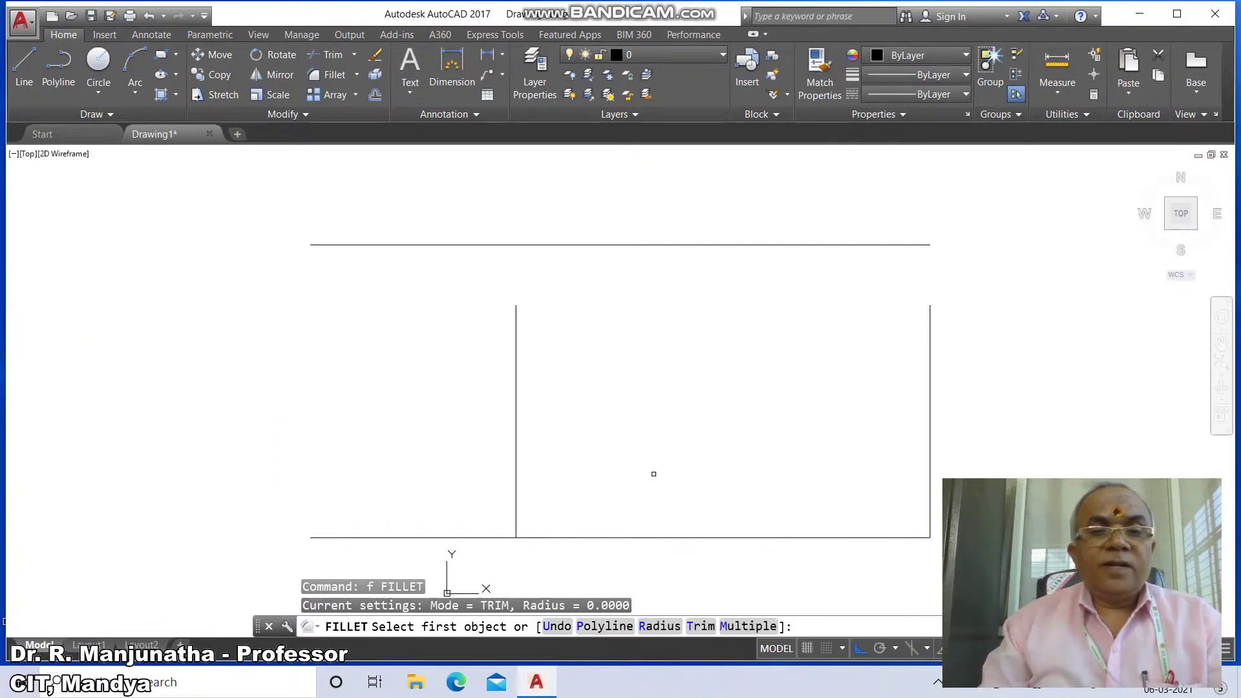
pyautogui.click(517, 519)
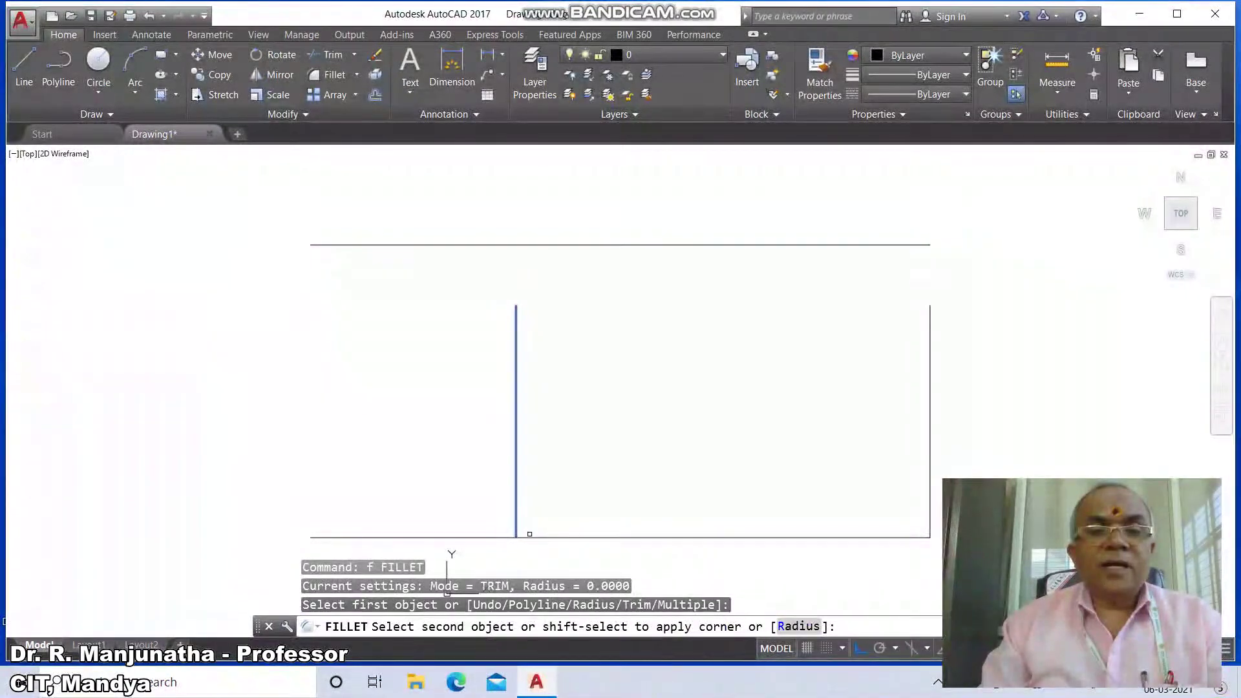
pyautogui.click(527, 535)
# Fillet the border's upper-left and upper-right corners to close the rectangle with sharp corners.
pyautogui.press('Return')
pyautogui.click(517, 519)
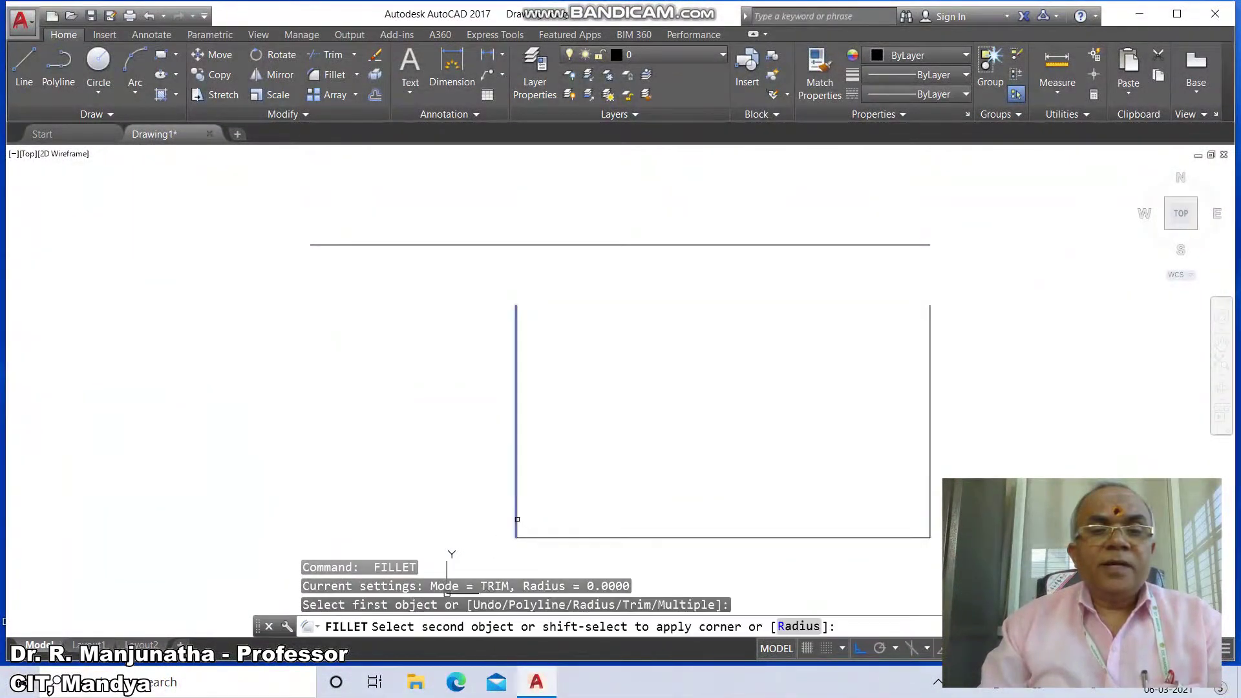
pyautogui.click(559, 245)
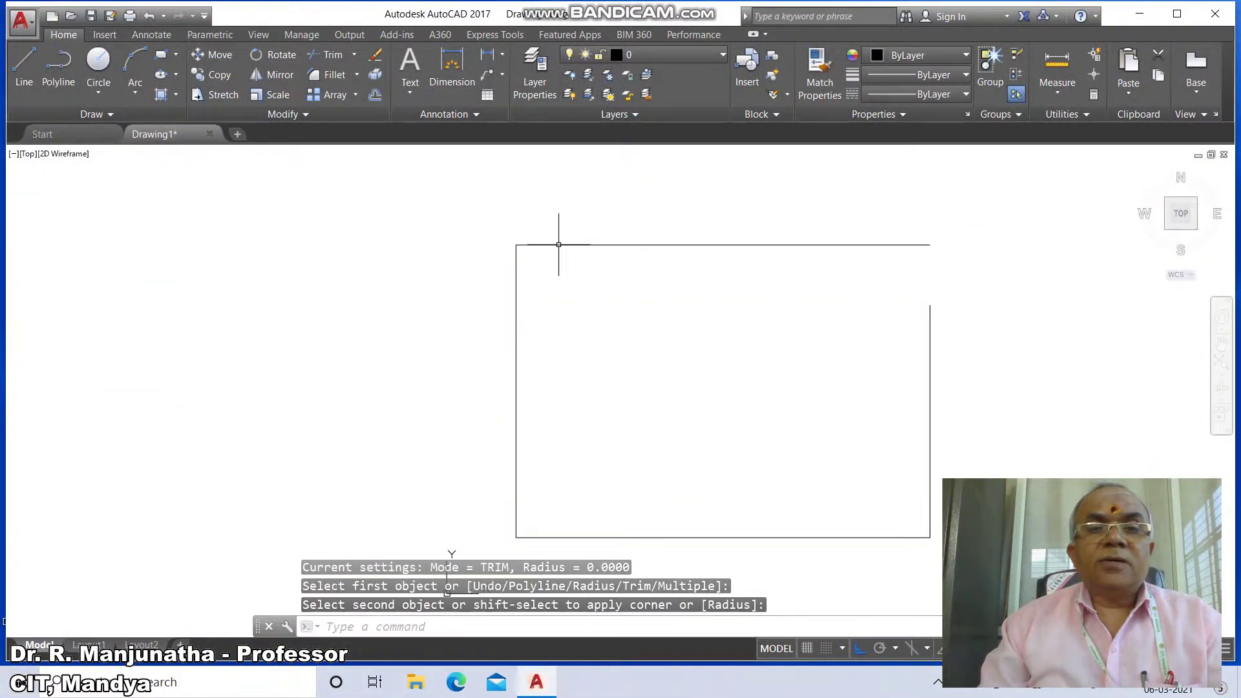
pyautogui.press('Return')
pyautogui.click(562, 245)
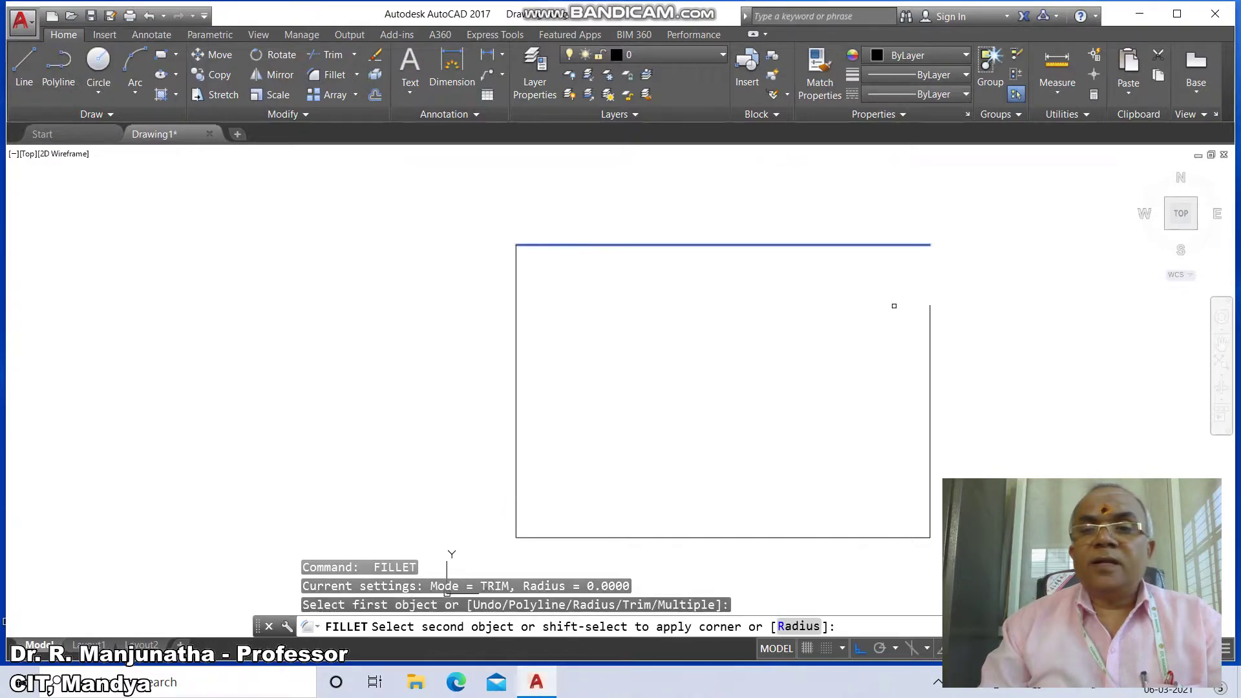
pyautogui.click(929, 310)
# Begin a single-line text just inside the border's upper-left corner, with height 4 and rotation 0.
pyautogui.write('z')
pyautogui.press('Return')
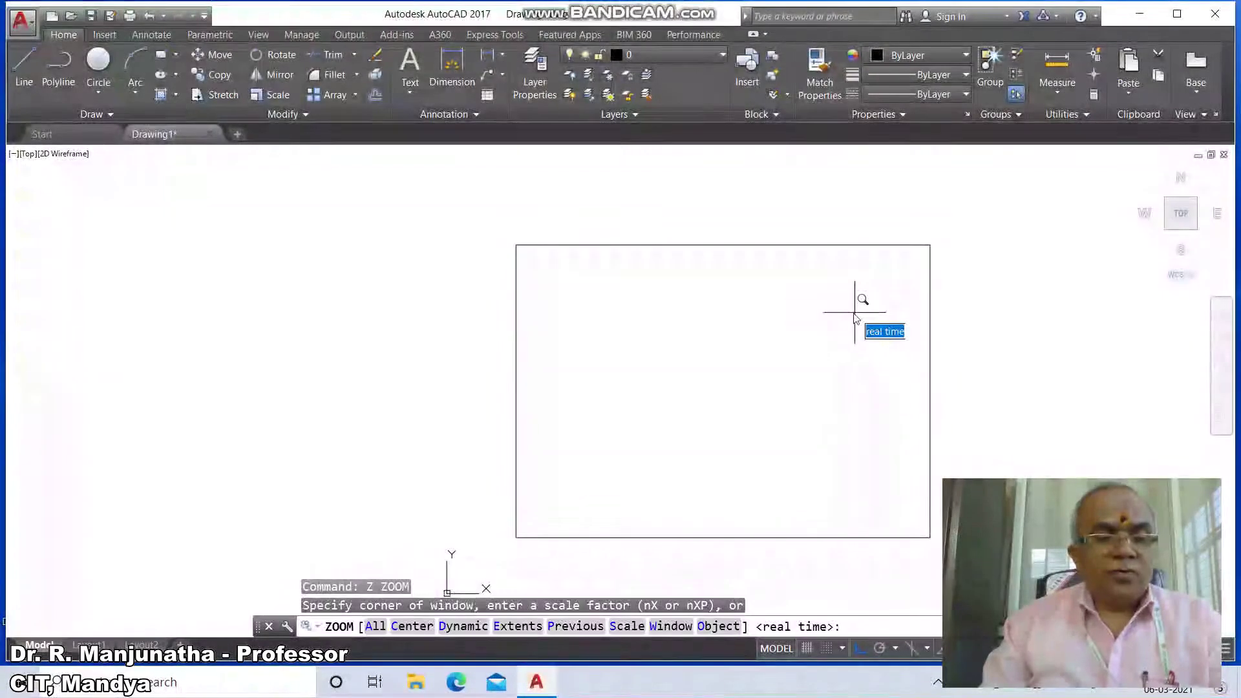
pyautogui.write('w')
pyautogui.press('Return')
pyautogui.click(491, 235)
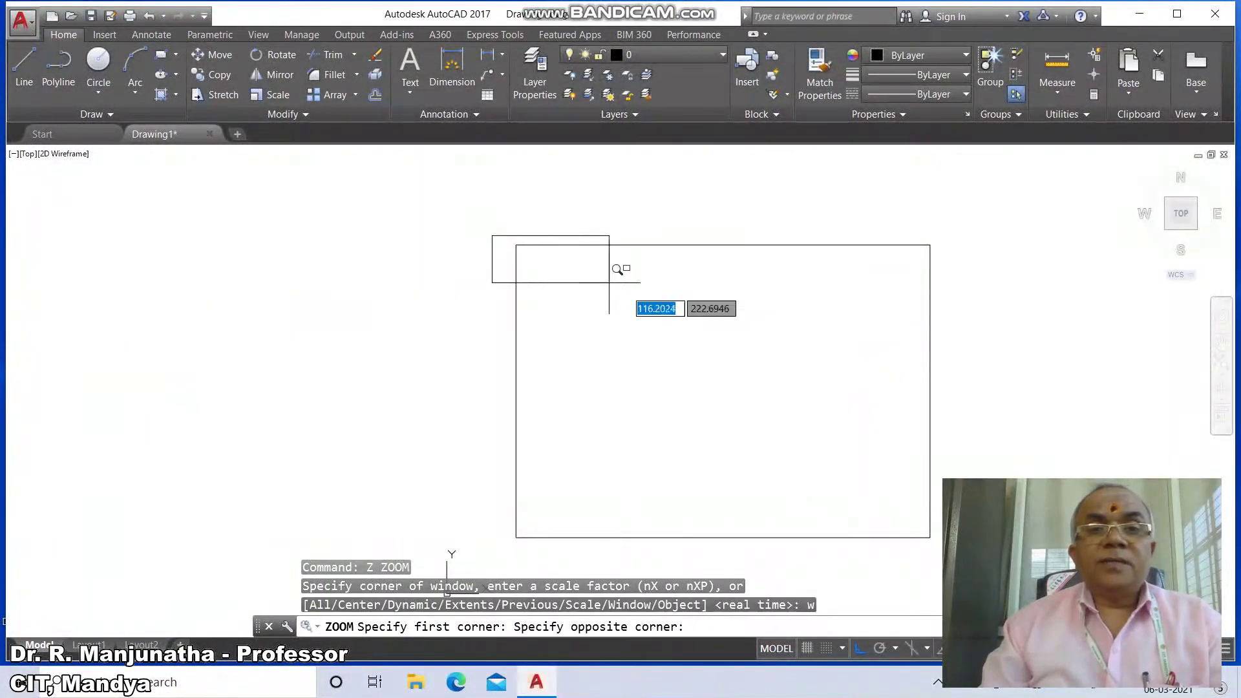
pyautogui.click(942, 394)
pyautogui.write('dt')
pyautogui.press('Return')
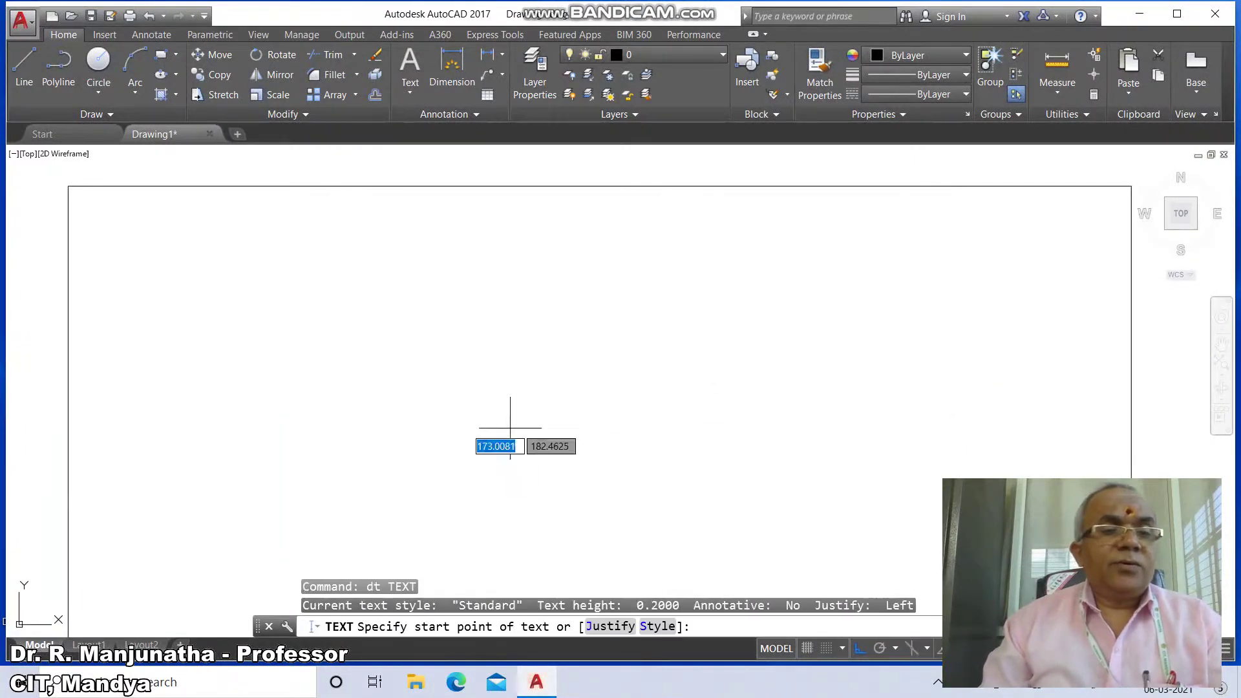
pyautogui.click(76, 217)
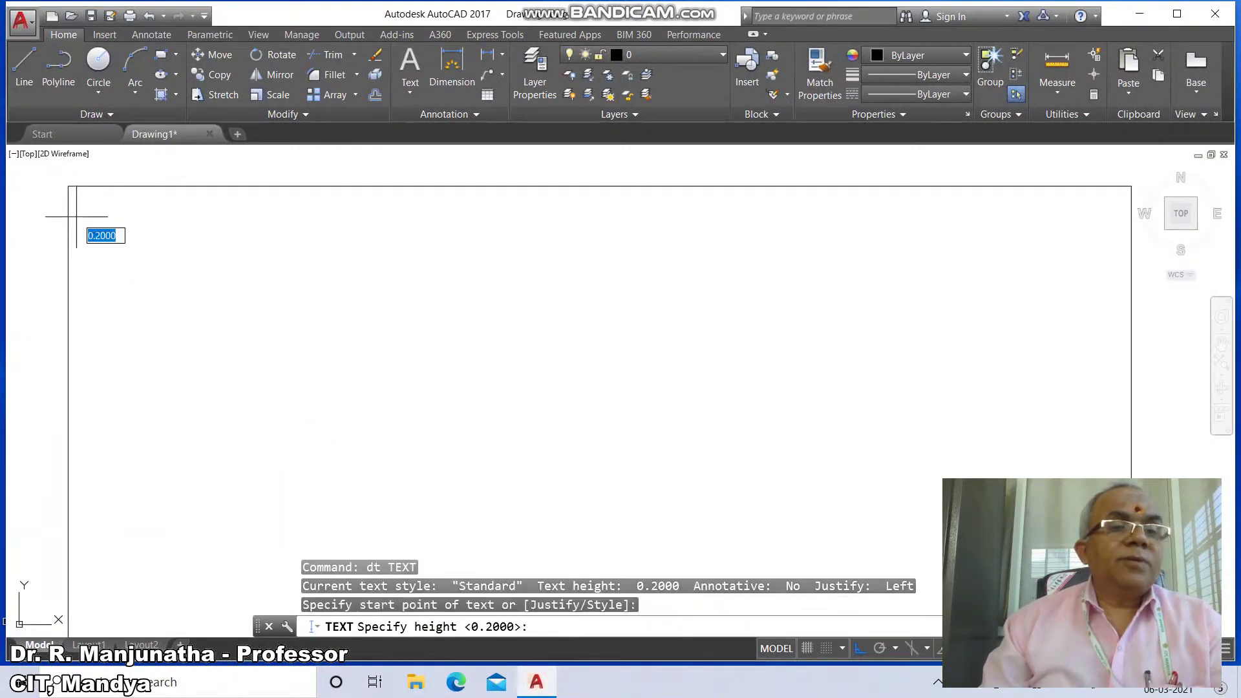
pyautogui.write('4')
pyautogui.press('Return')
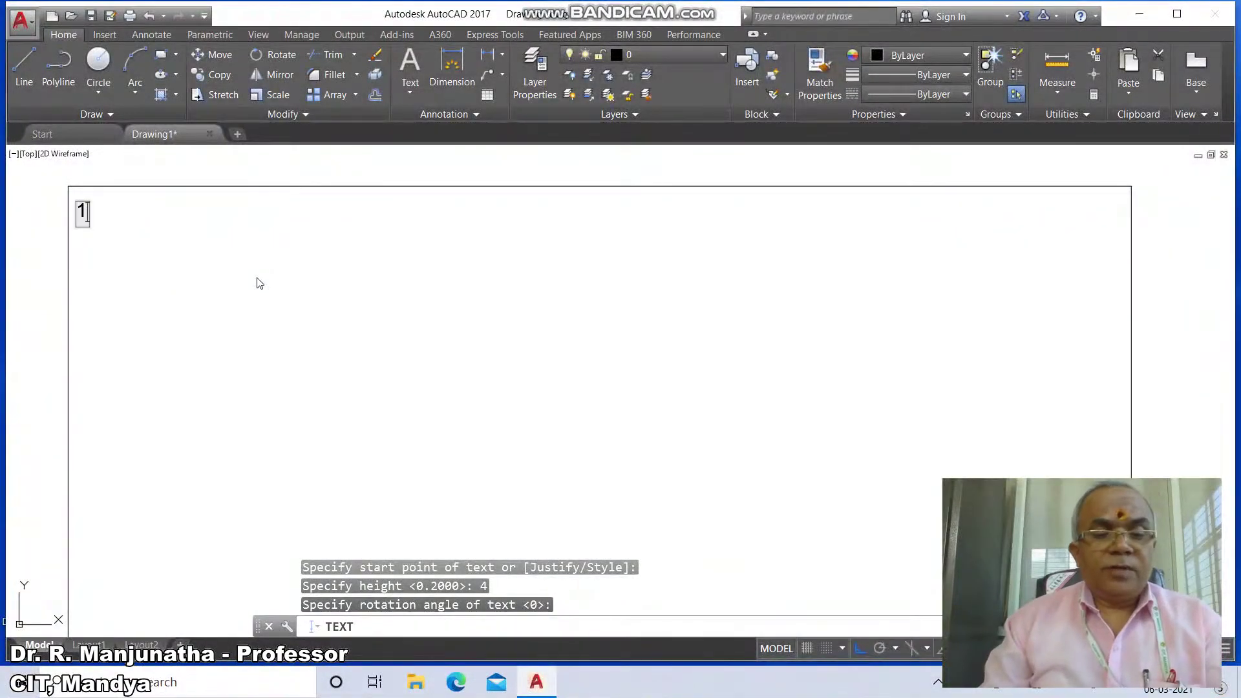
# Enter the opening of the problem statement: "162. A square prism 35 mm sides of base and 65".
pyautogui.write('162.   ')
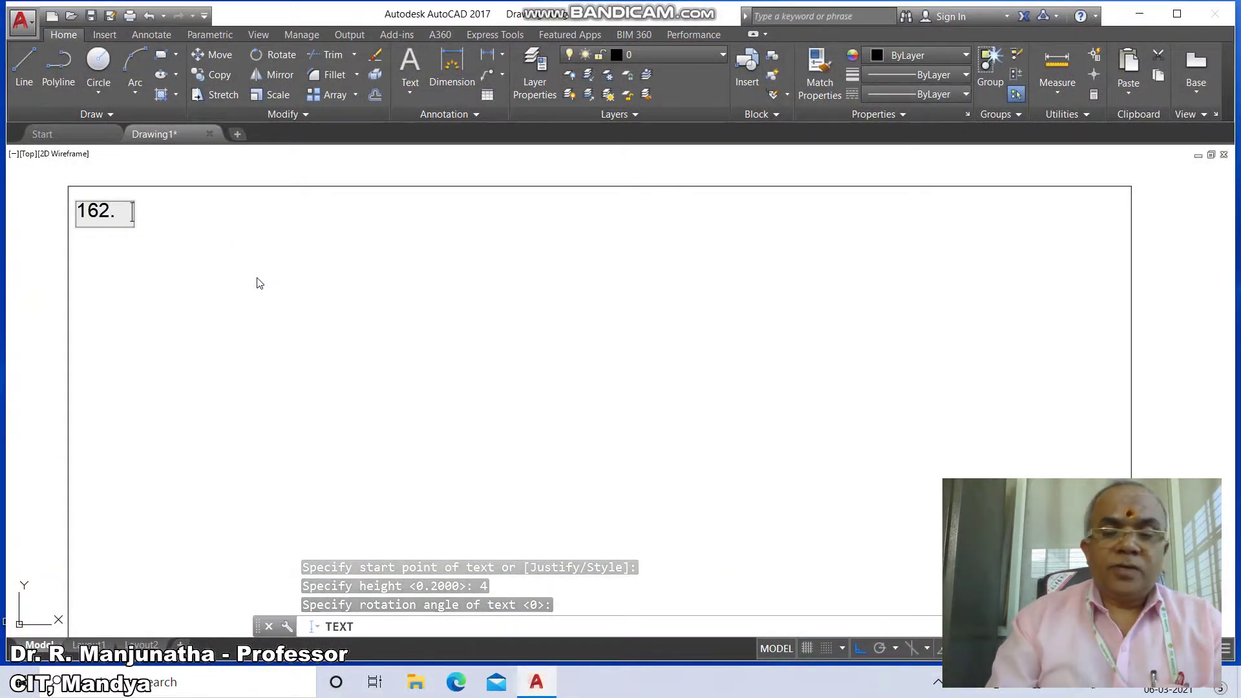
pyautogui.write('A square ')
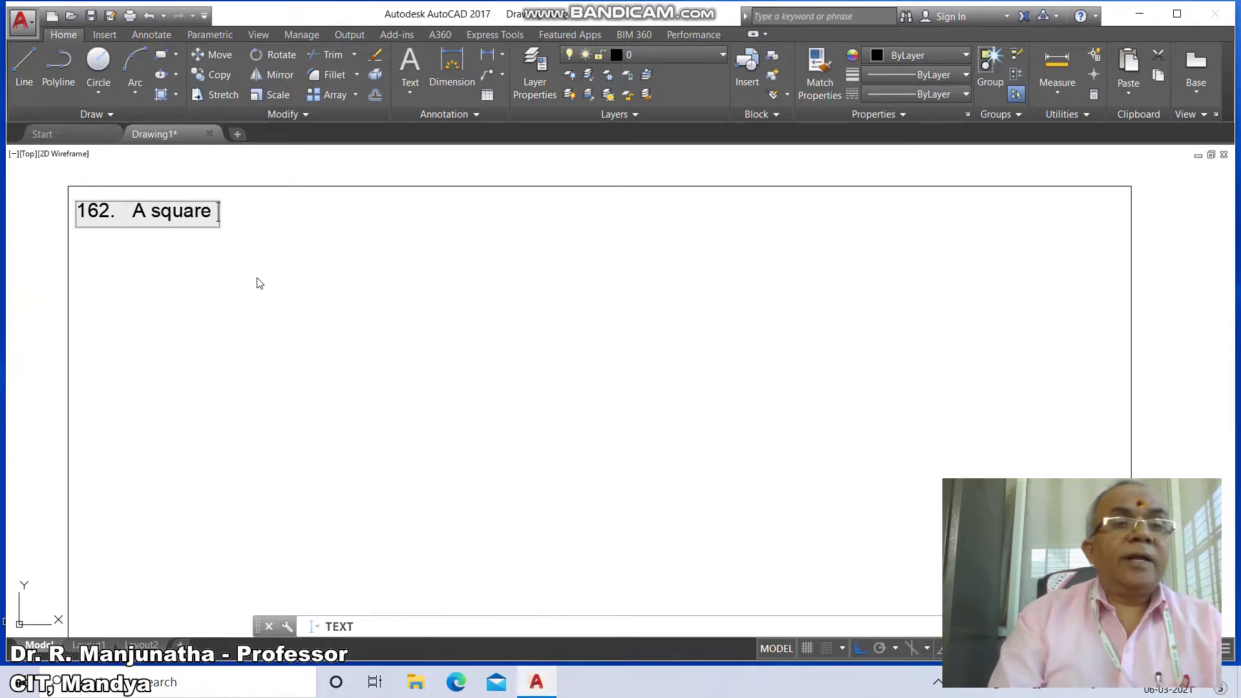
pyautogui.write('prsism ')
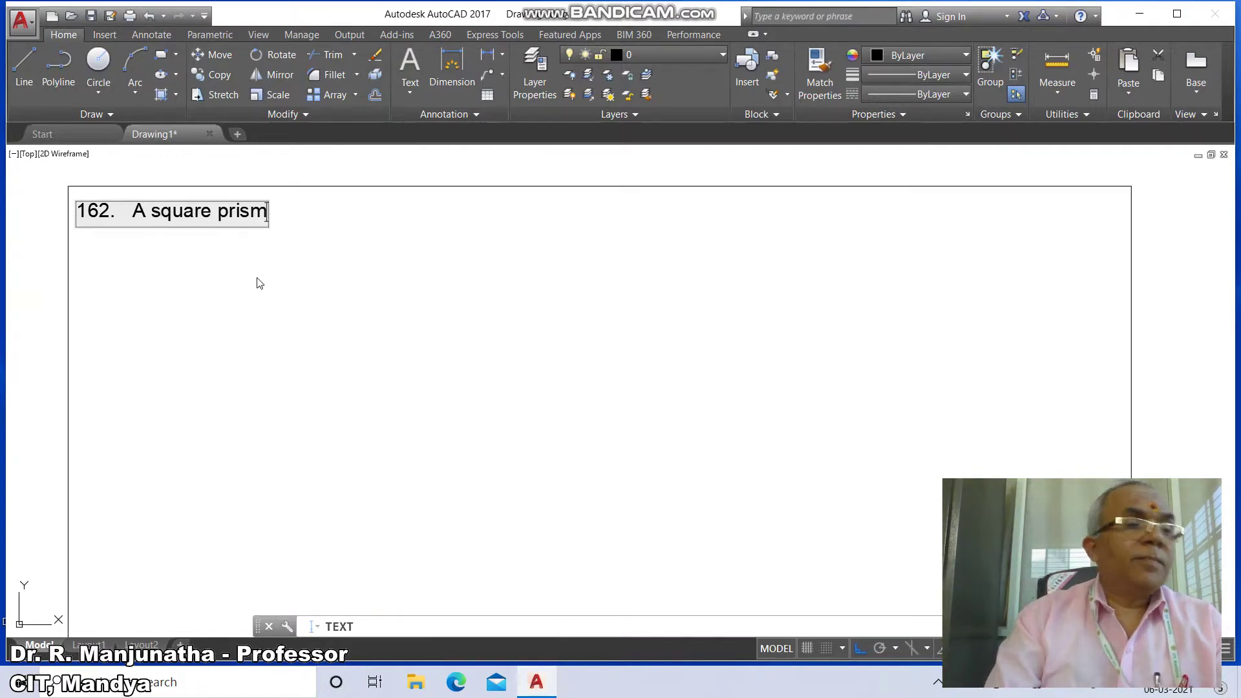
pyautogui.write('35 ')
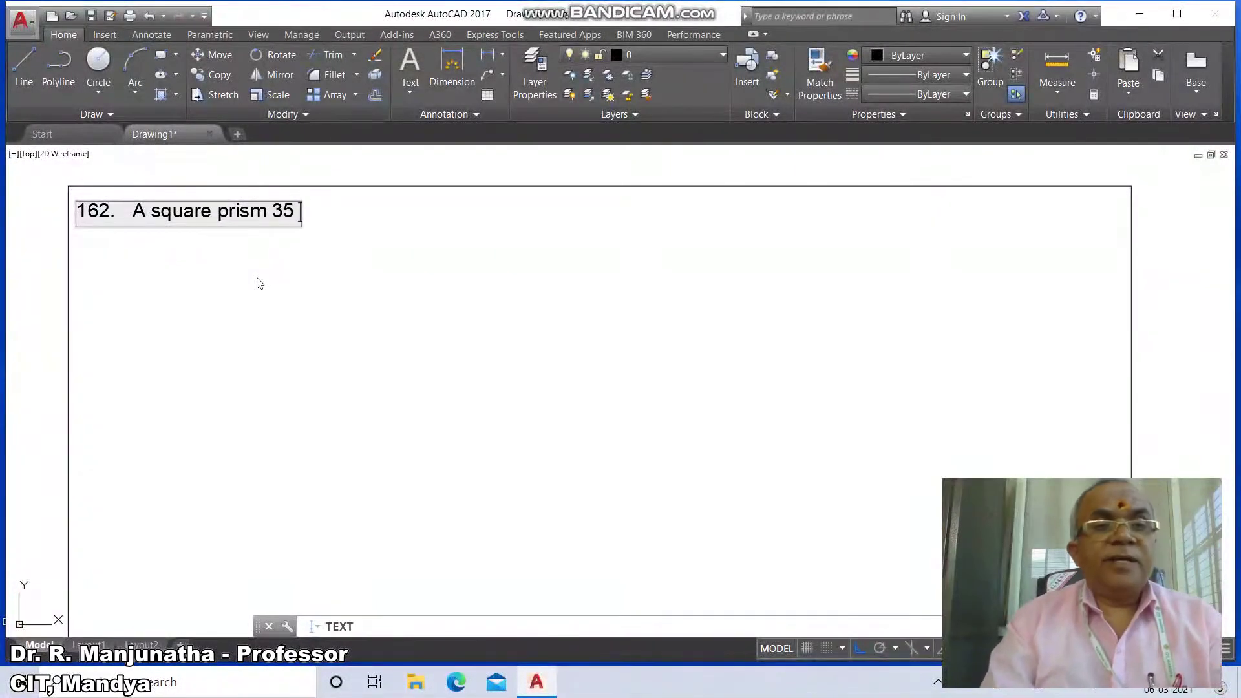
pyautogui.write('mm sides of b')
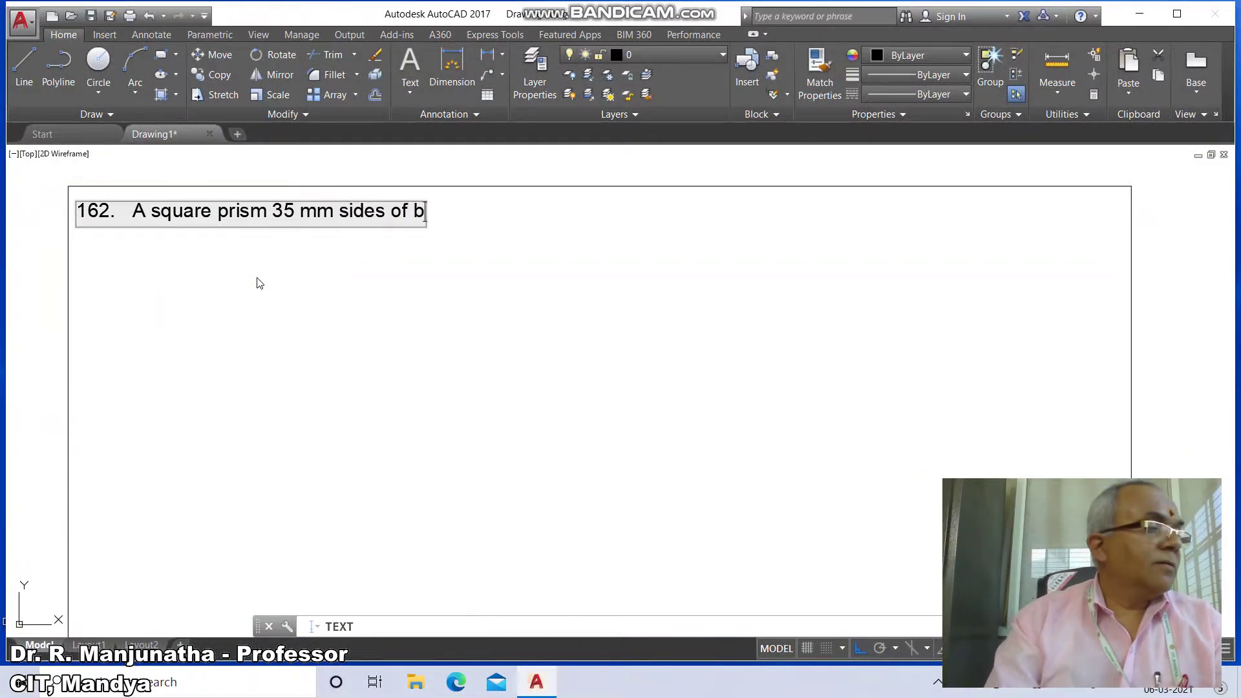
pyautogui.write('ase and 65')
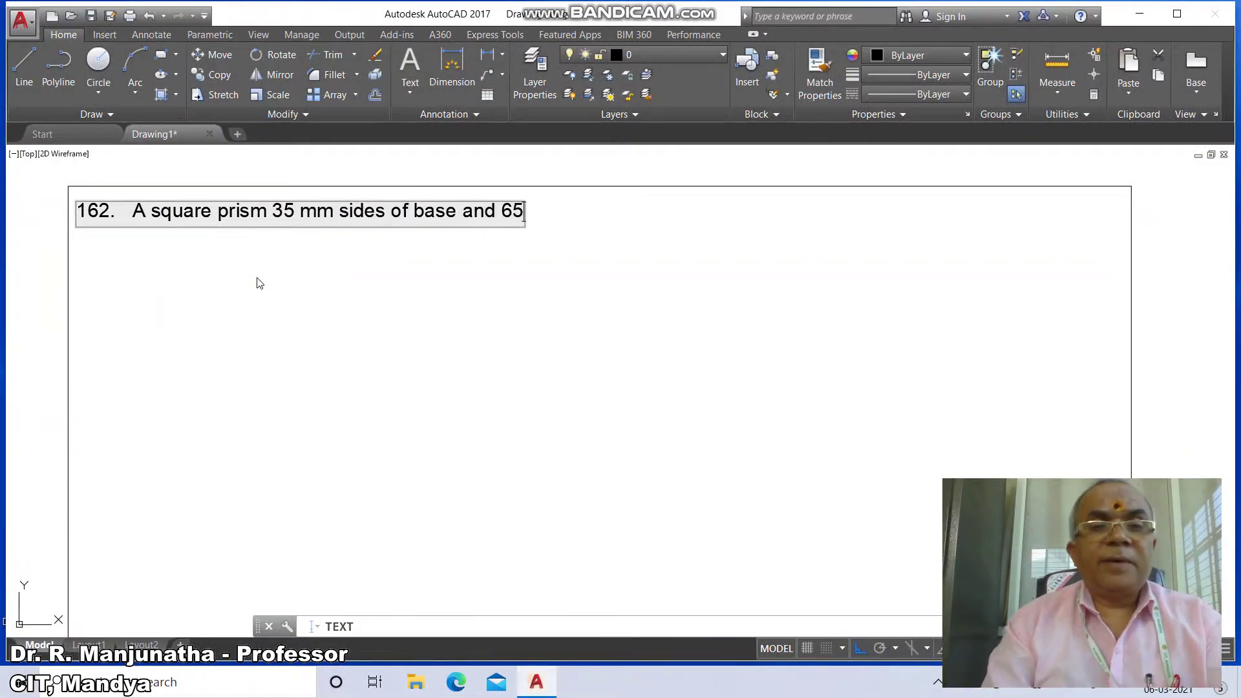
# Complete the first line with "mm axis length rests on HP on one of its edges of the base which" and start a second line.
pyautogui.write(' mm axis leng')
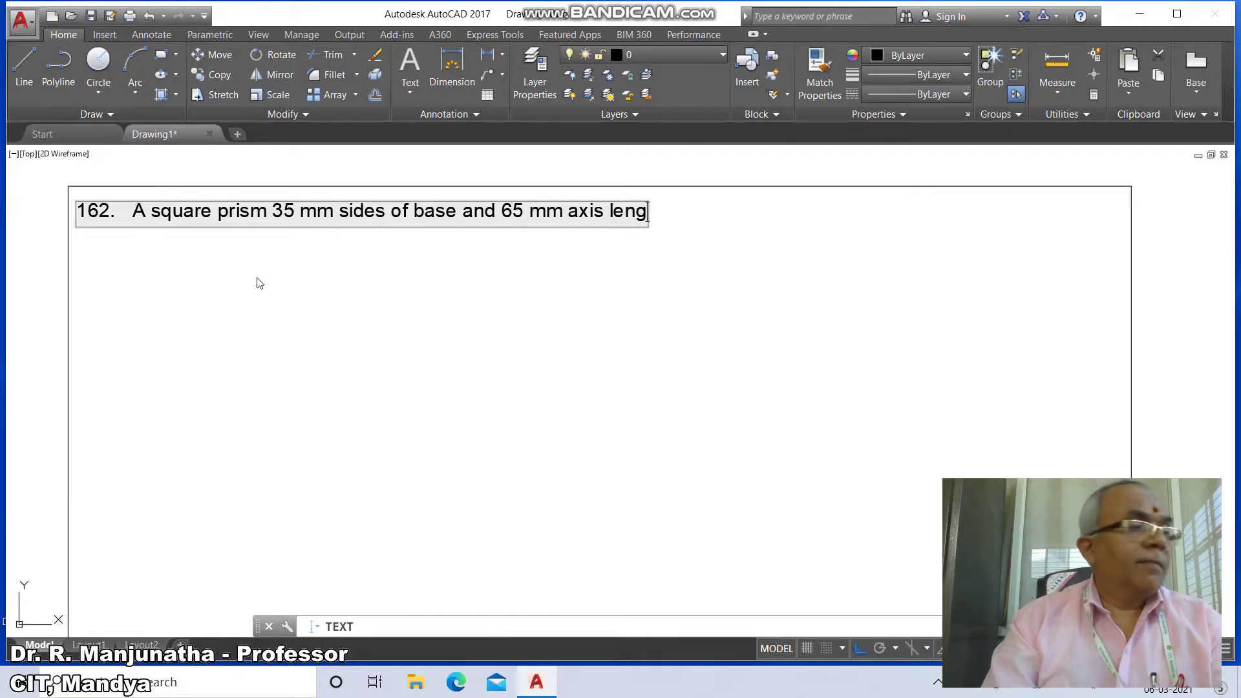
pyautogui.write('th rests on HP')
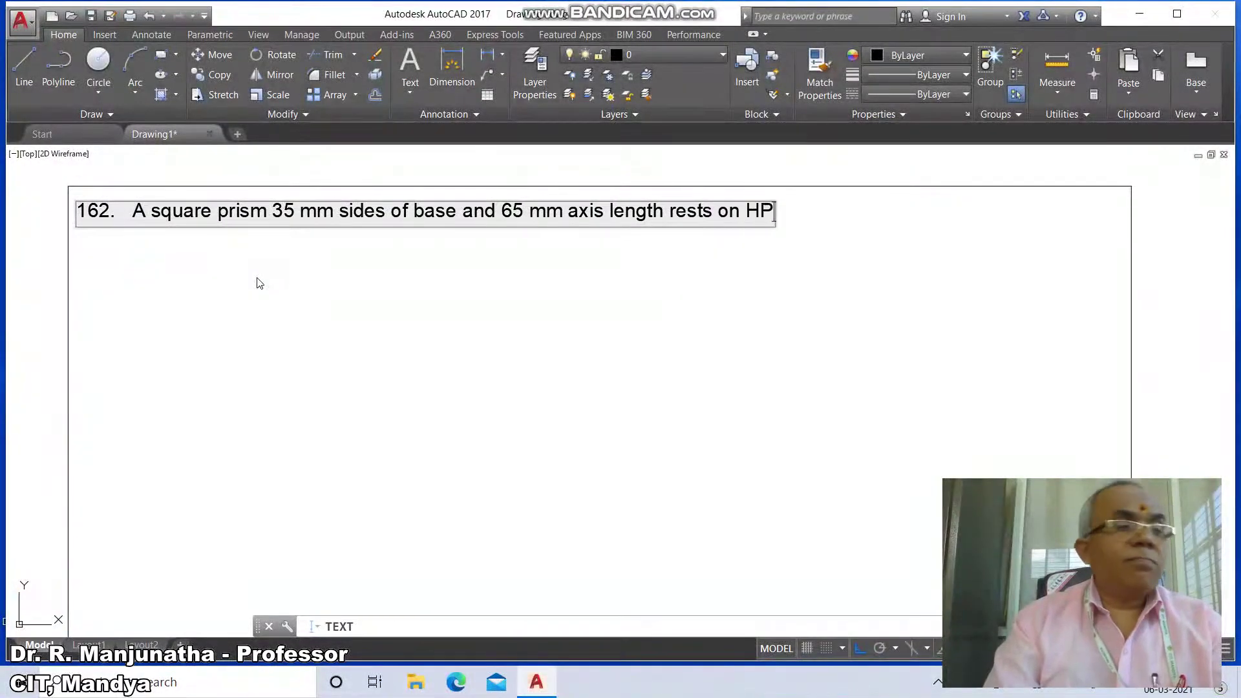
pyautogui.write(' on one of it')
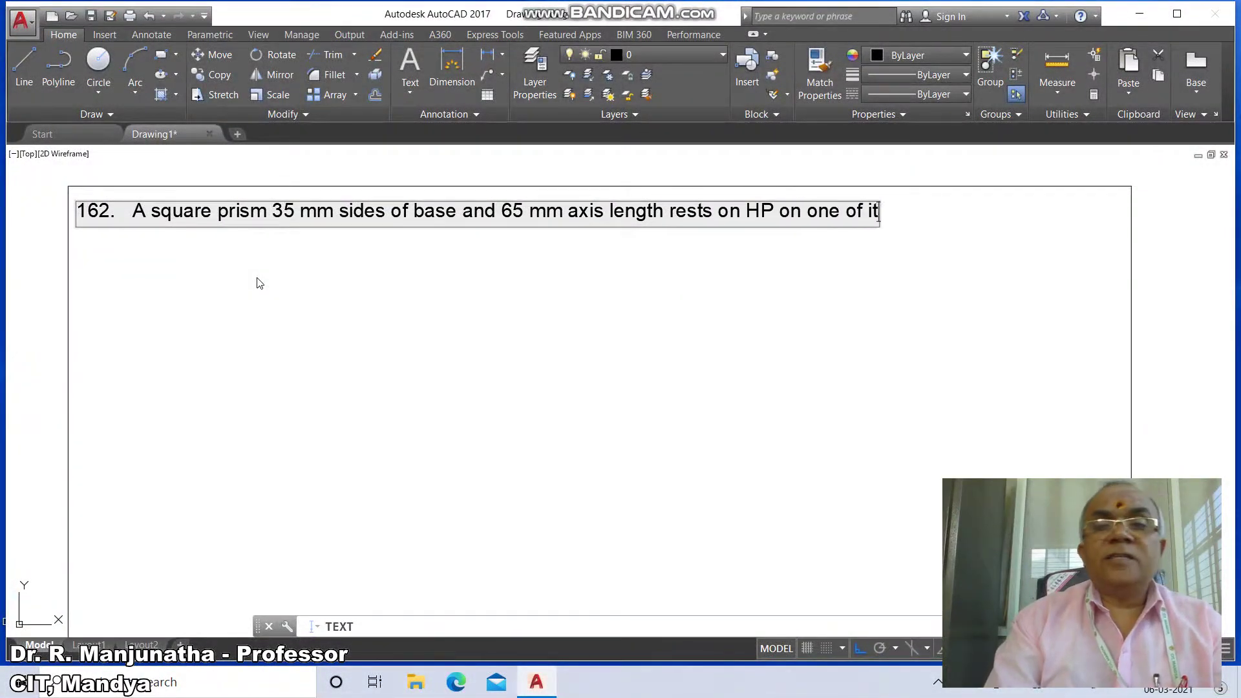
pyautogui.write('s edges of the base')
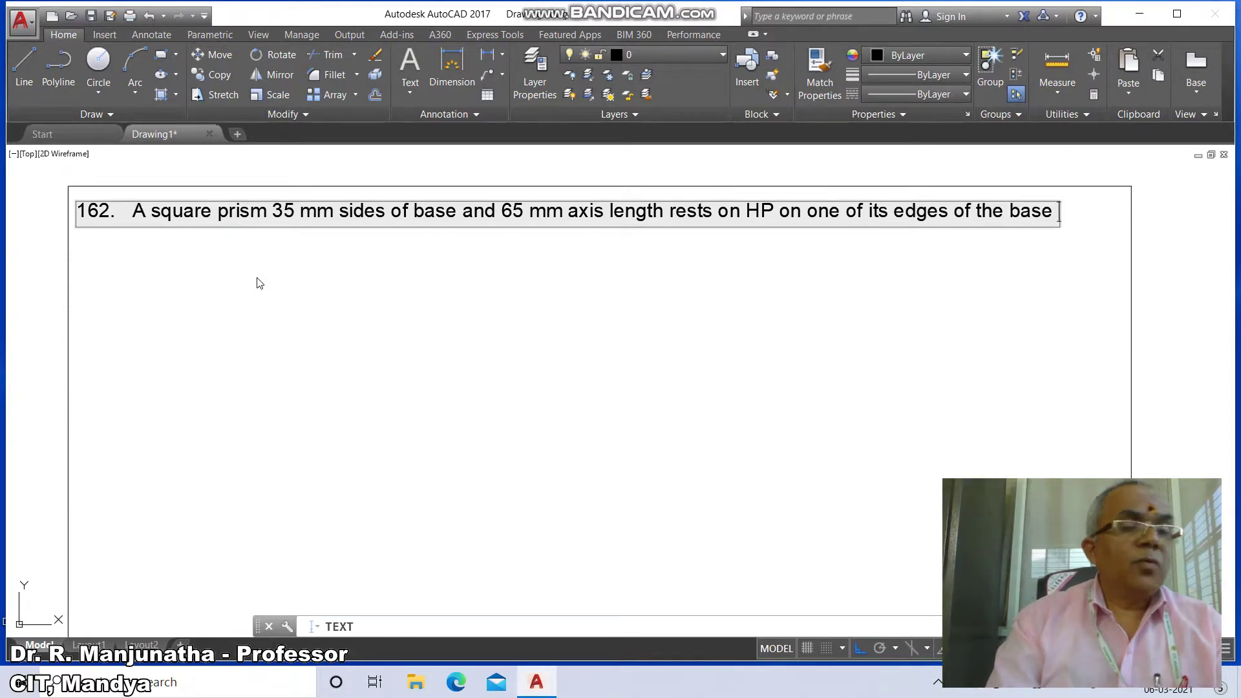
pyautogui.write(' which')
pyautogui.press('Return')
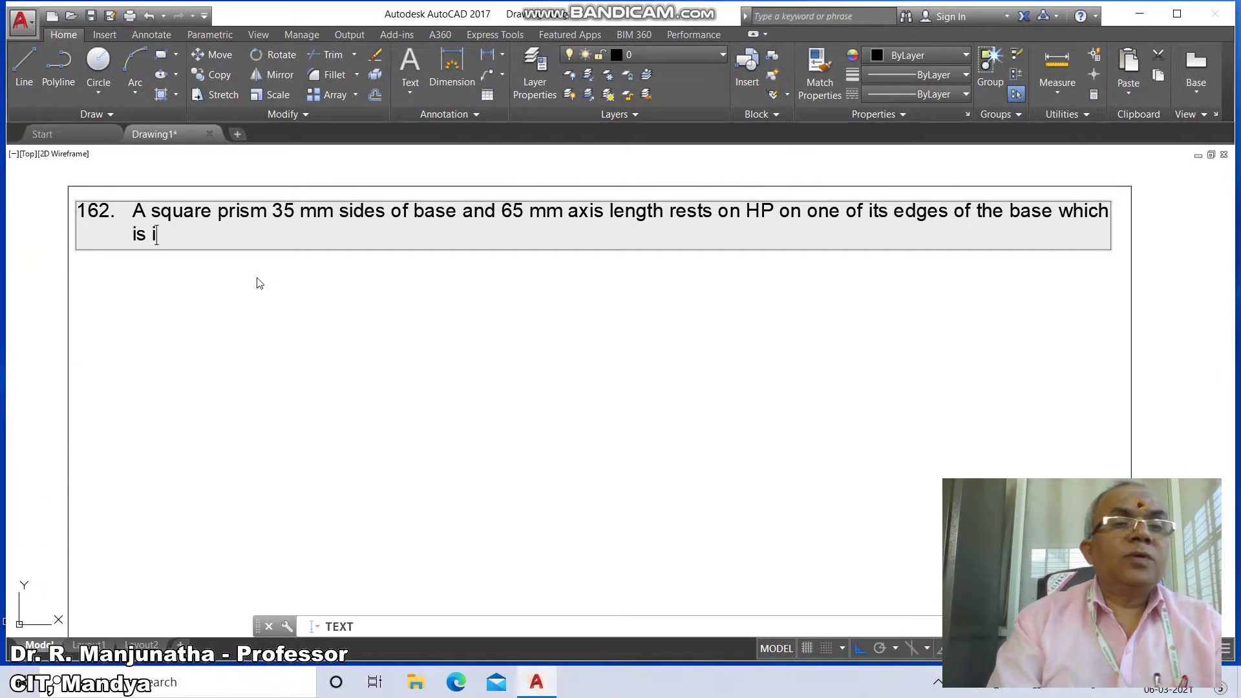
# Begin the second line, indented under the statement's first word, with "is inclined to VP at 30°.".
pyautogui.write('is inclined to VP')
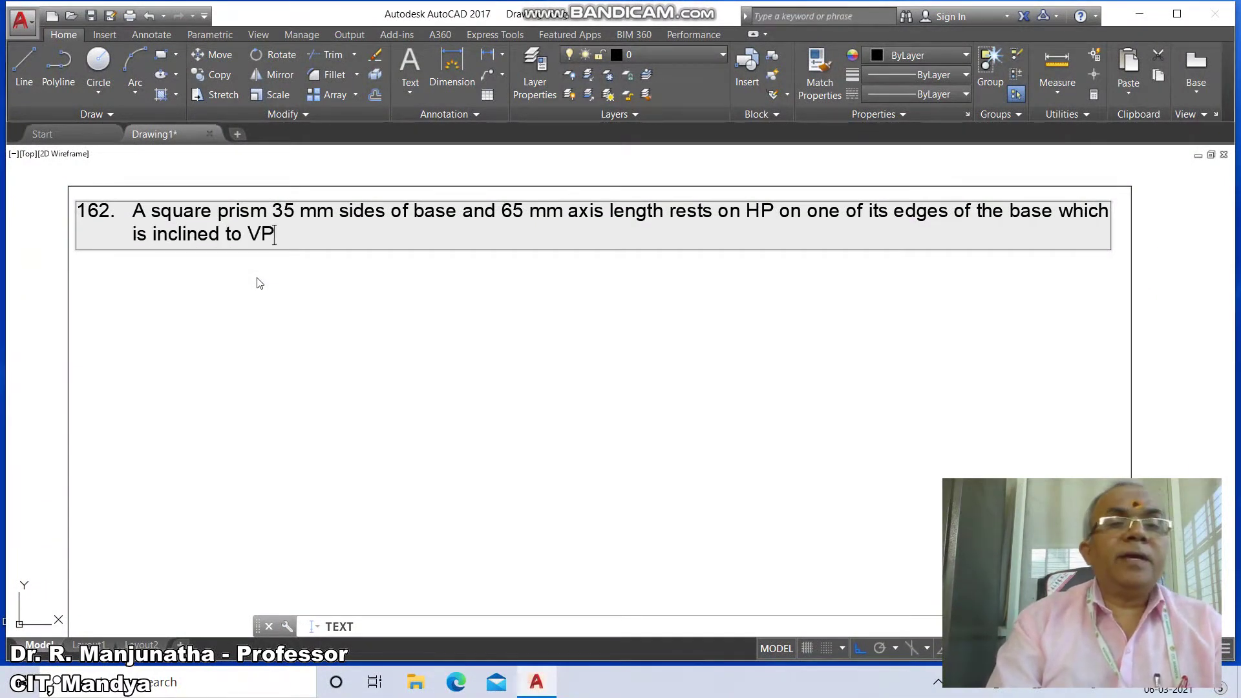
pyautogui.write(' at 30')
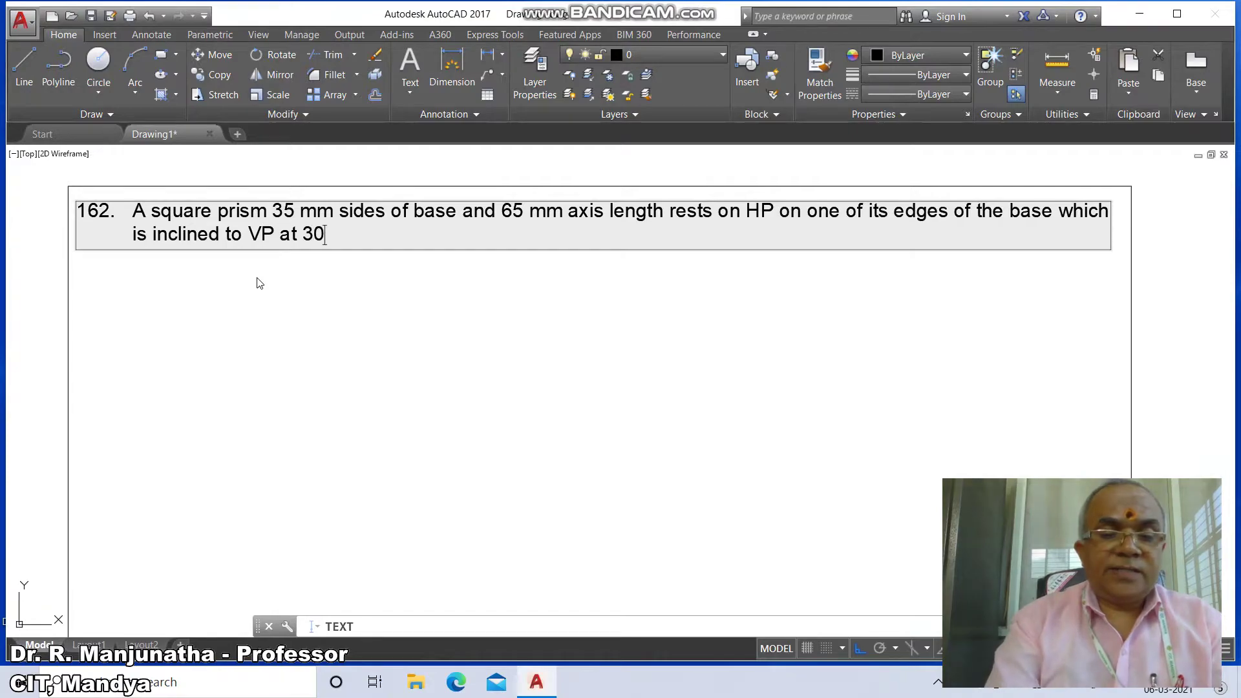
pyautogui.write('%%d. ')
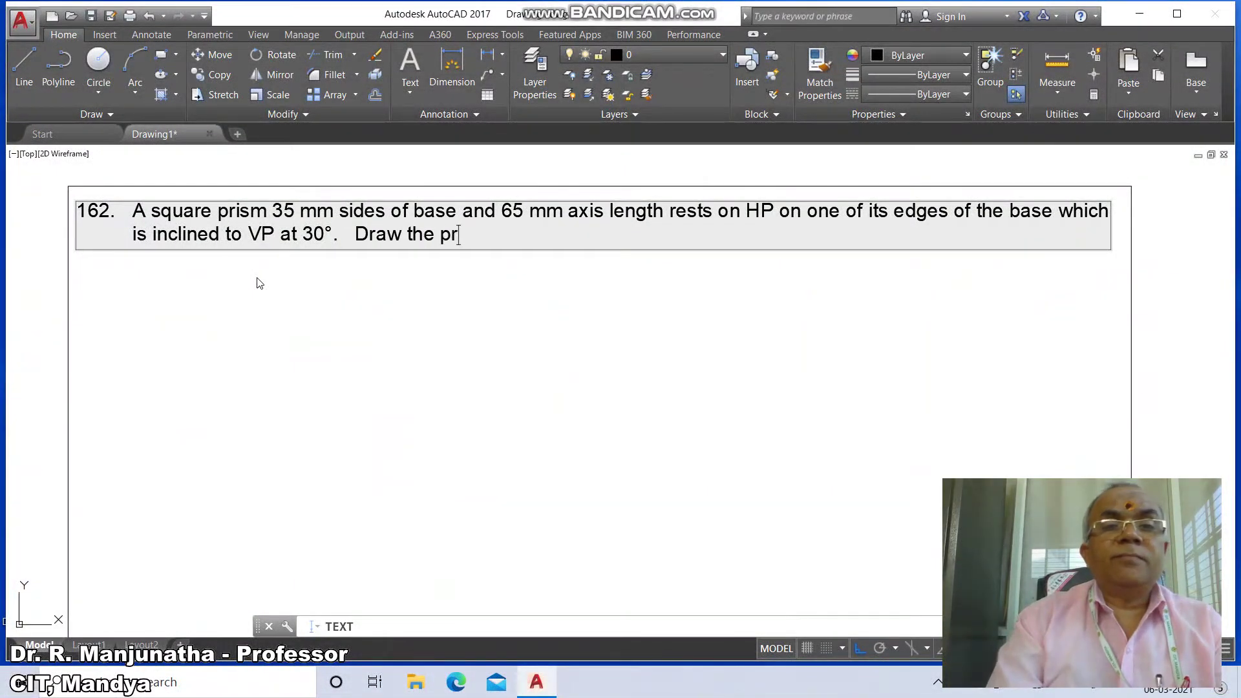
# Add "Draw the projections of the pris when the axis is inclined to HP at 45°." to the second line and finish the text.
pyautogui.write(' the pris when t')
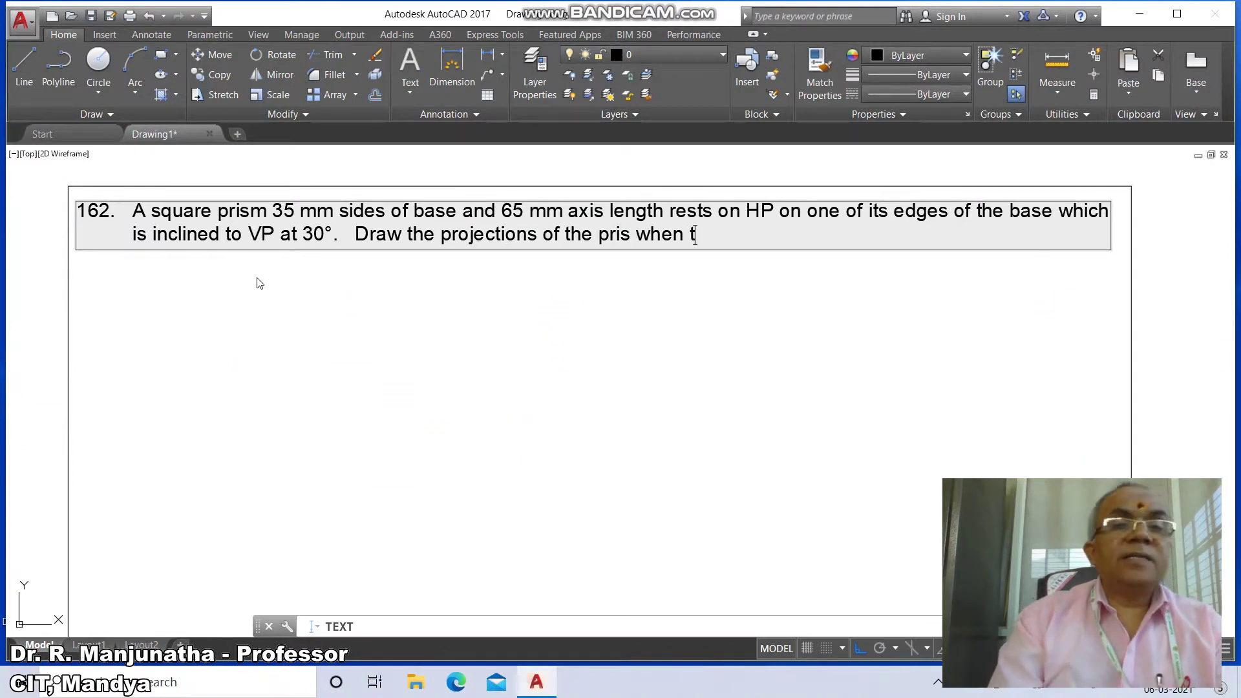
pyautogui.write('is incli')
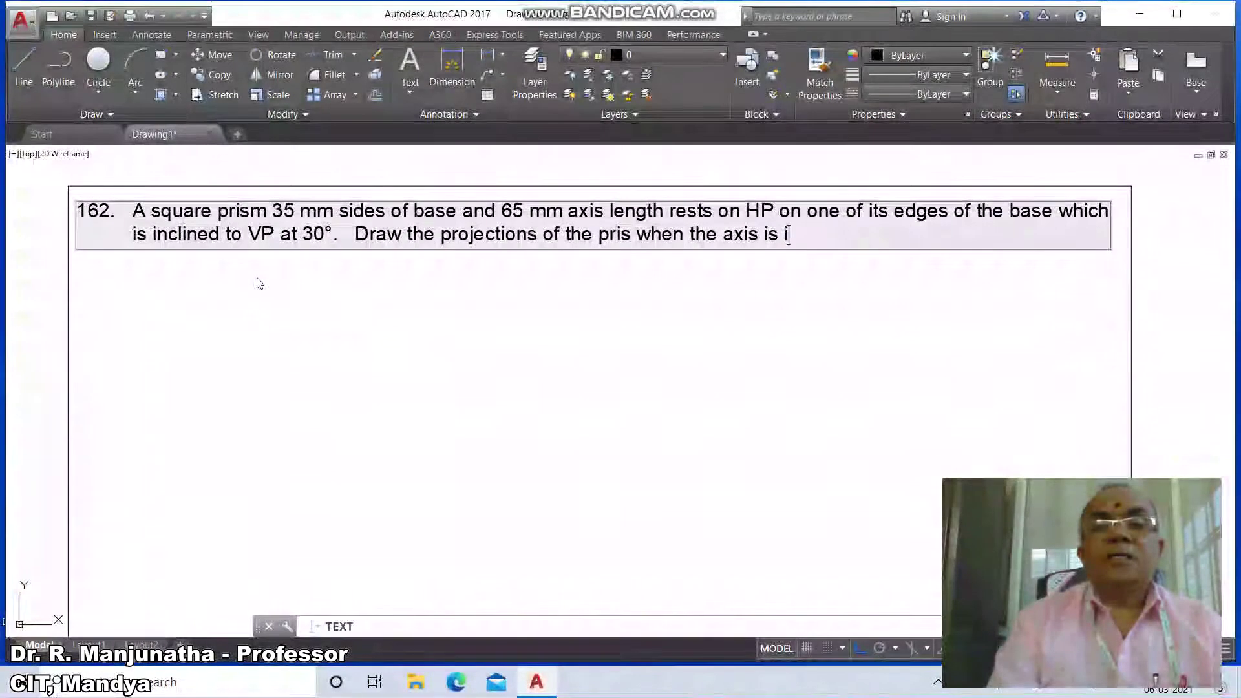
pyautogui.write('ned to ')
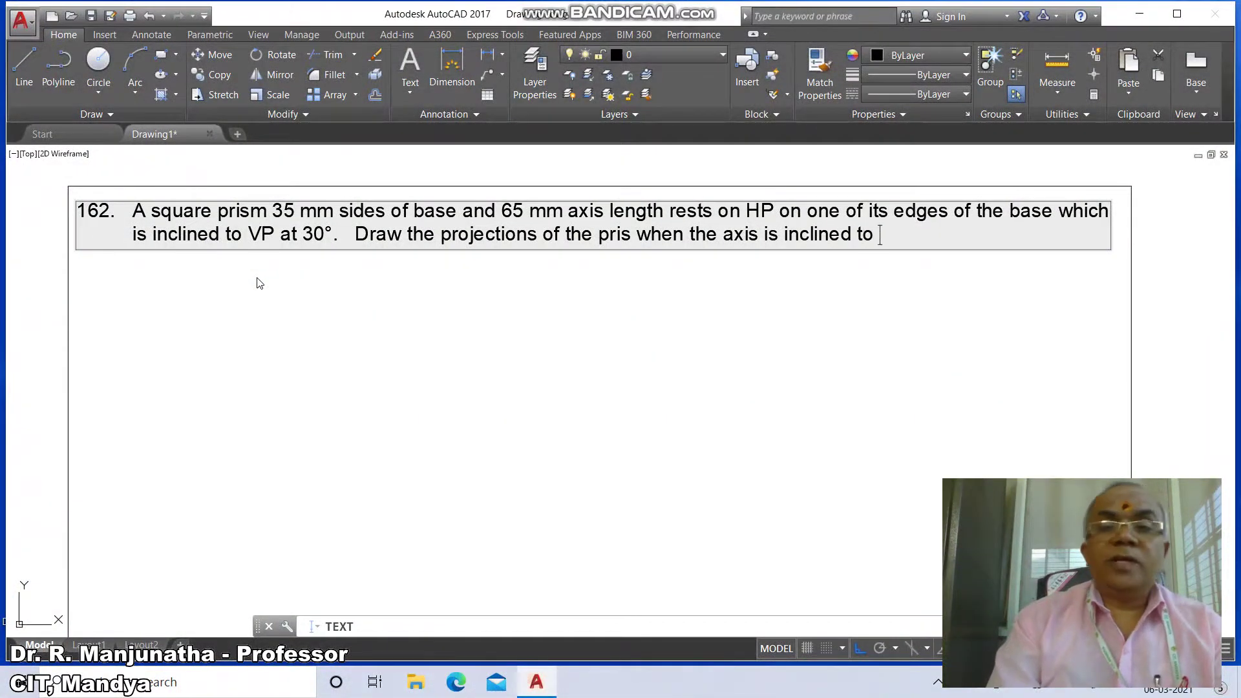
pyautogui.write('HP at 45')
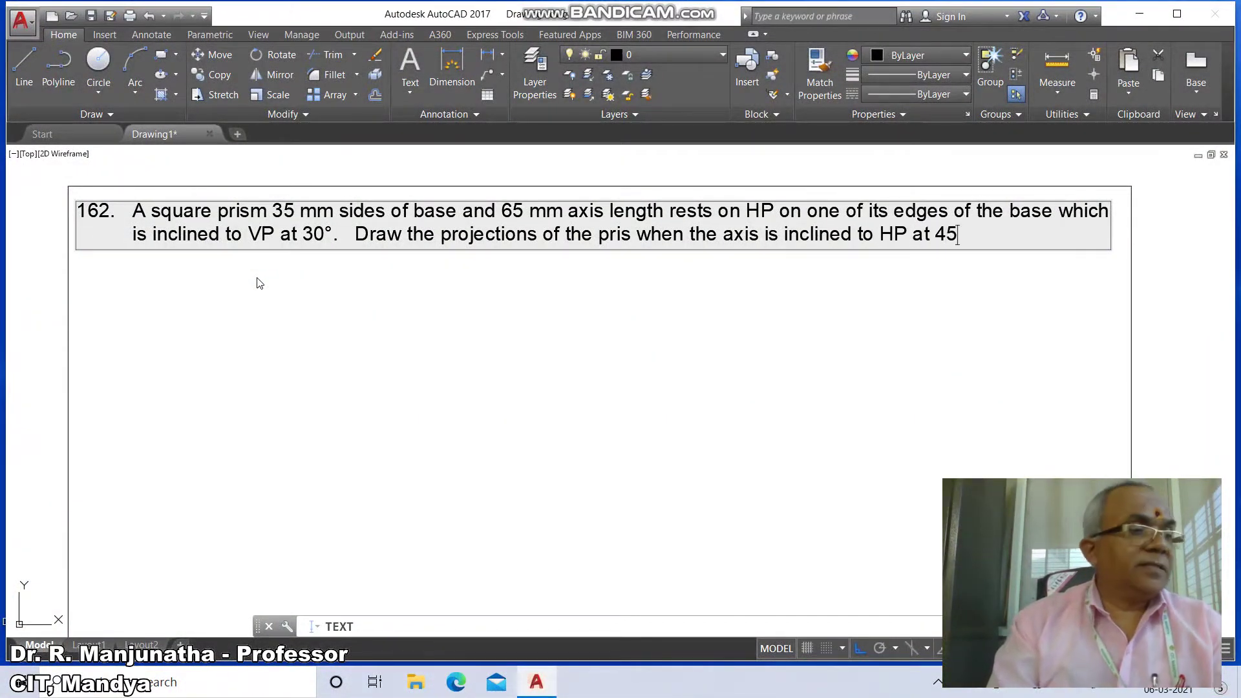
pyautogui.write('%%d')
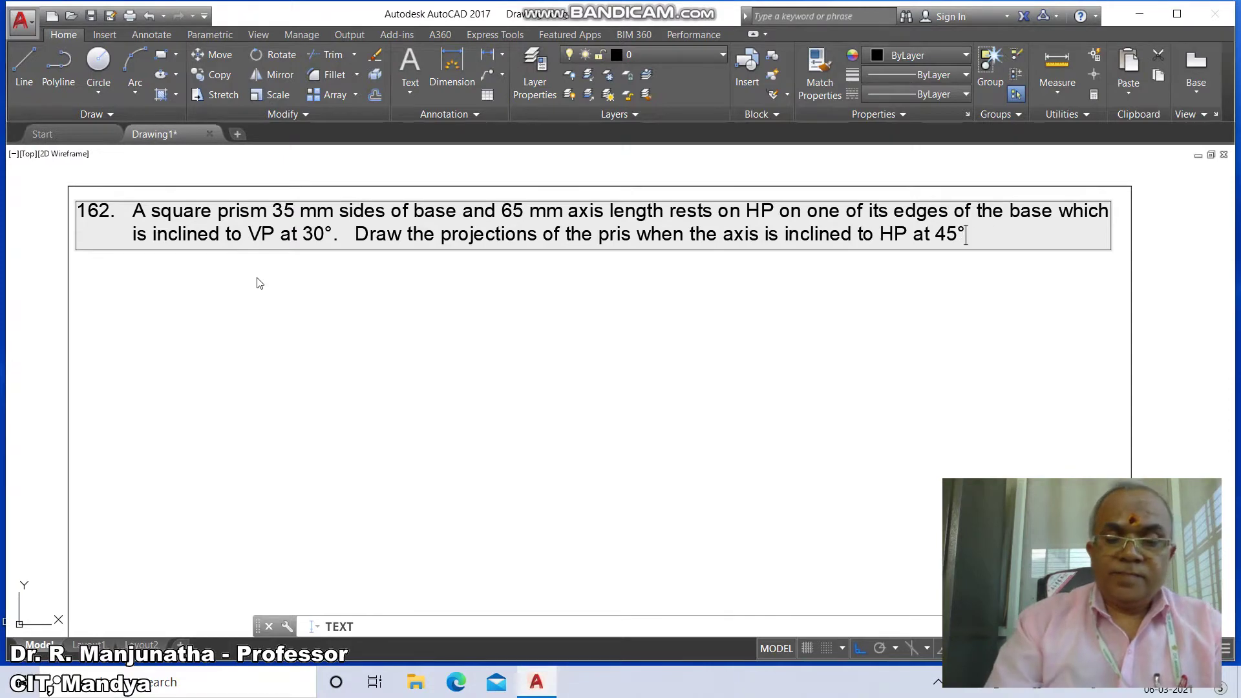
pyautogui.write('.')
pyautogui.press('Return')
pyautogui.press('Return')
# Restore the previous zoom and frame the whole bordered sheet with a zoom window.
pyautogui.write('z')
pyautogui.press('Return')
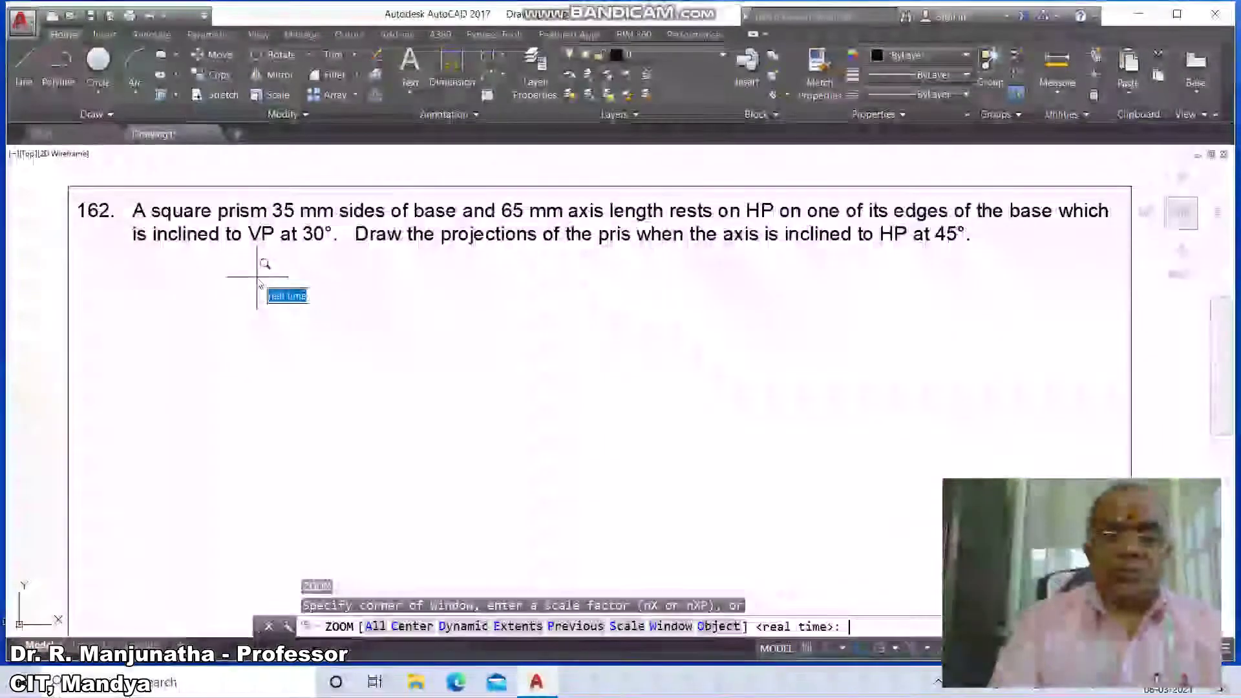
pyautogui.write('p')
pyautogui.press('Return')
pyautogui.write('z')
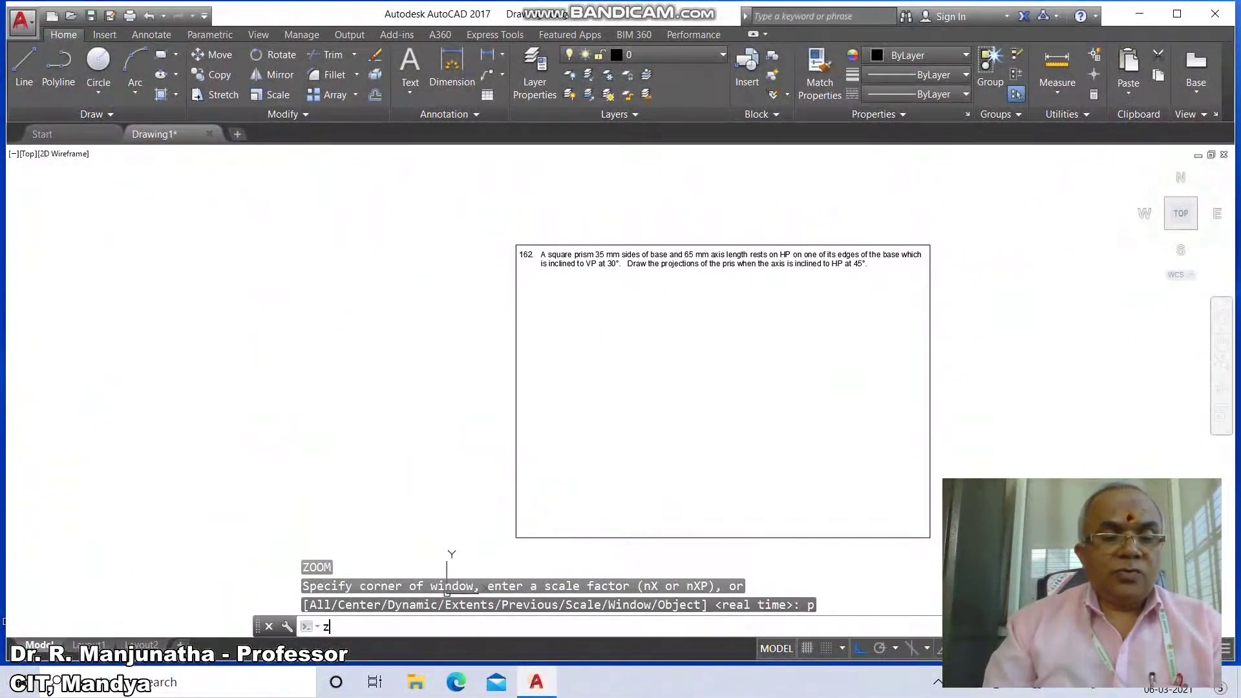
pyautogui.press('Return')
pyautogui.write('w')
pyautogui.press('Return')
pyautogui.click(491, 225)
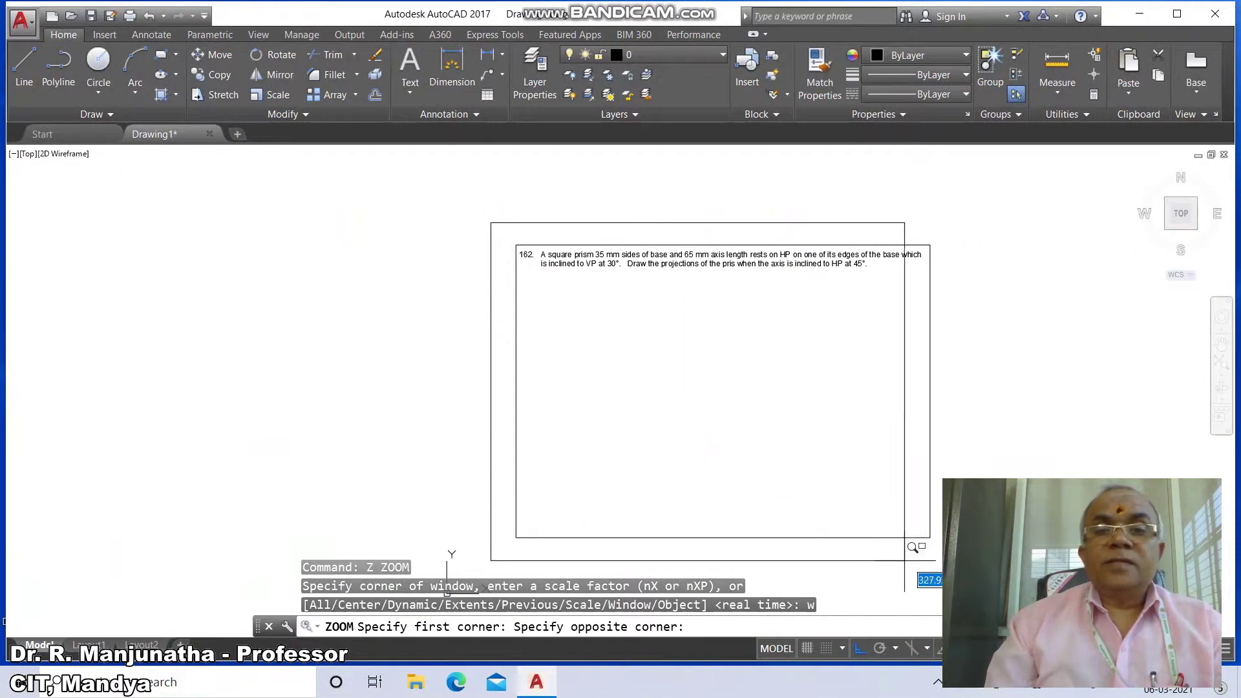
pyautogui.click(961, 571)
# Create two new layers named XY and AXIS.
pyautogui.click(323, 626)
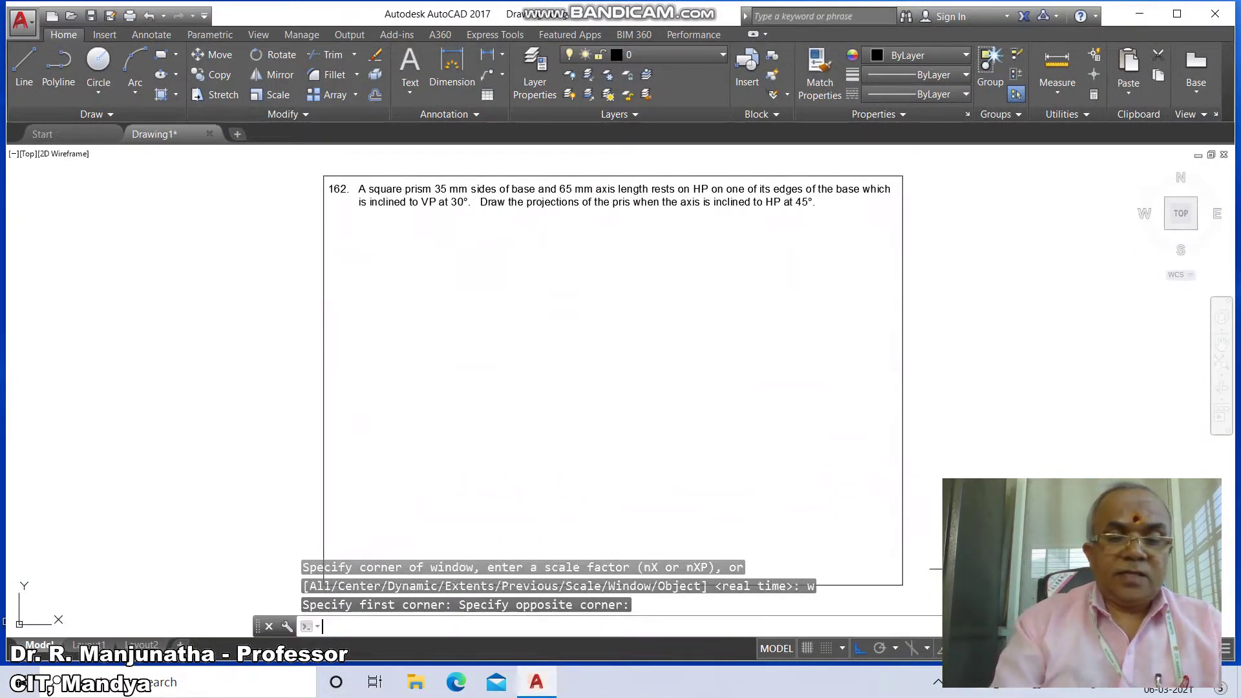
pyautogui.write('LA')
pyautogui.press('Return')
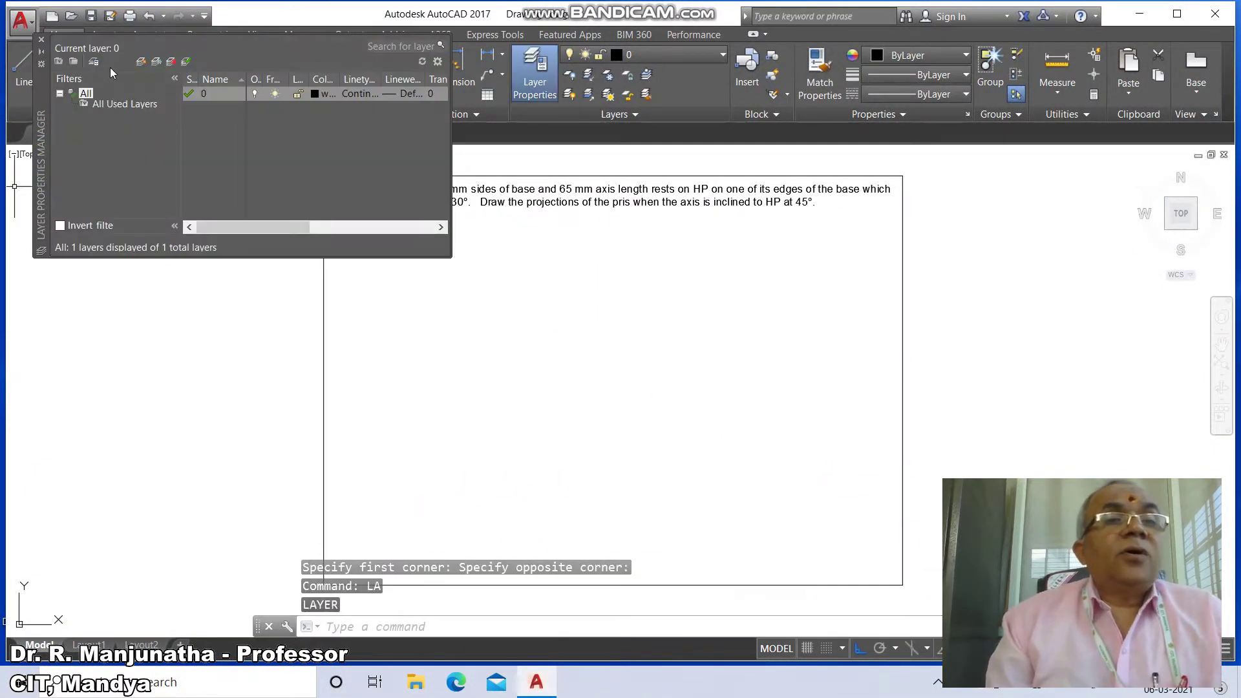
pyautogui.click(141, 63)
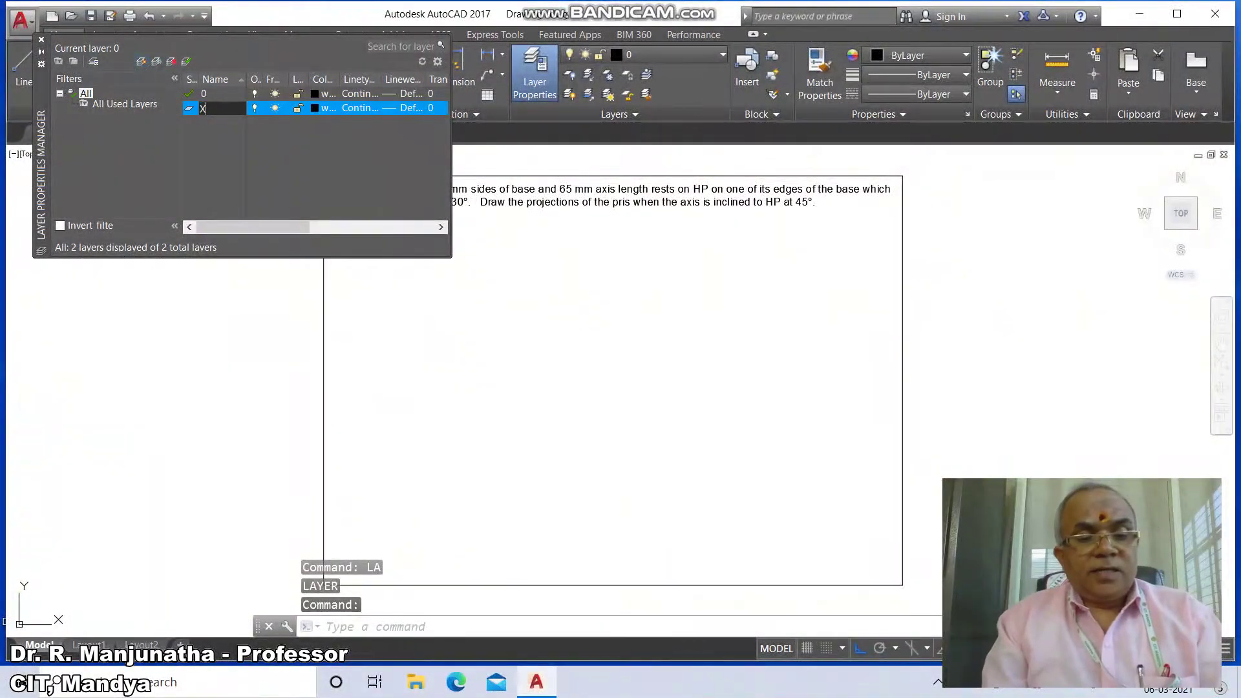
pyautogui.write('XY')
pyautogui.press('Return')
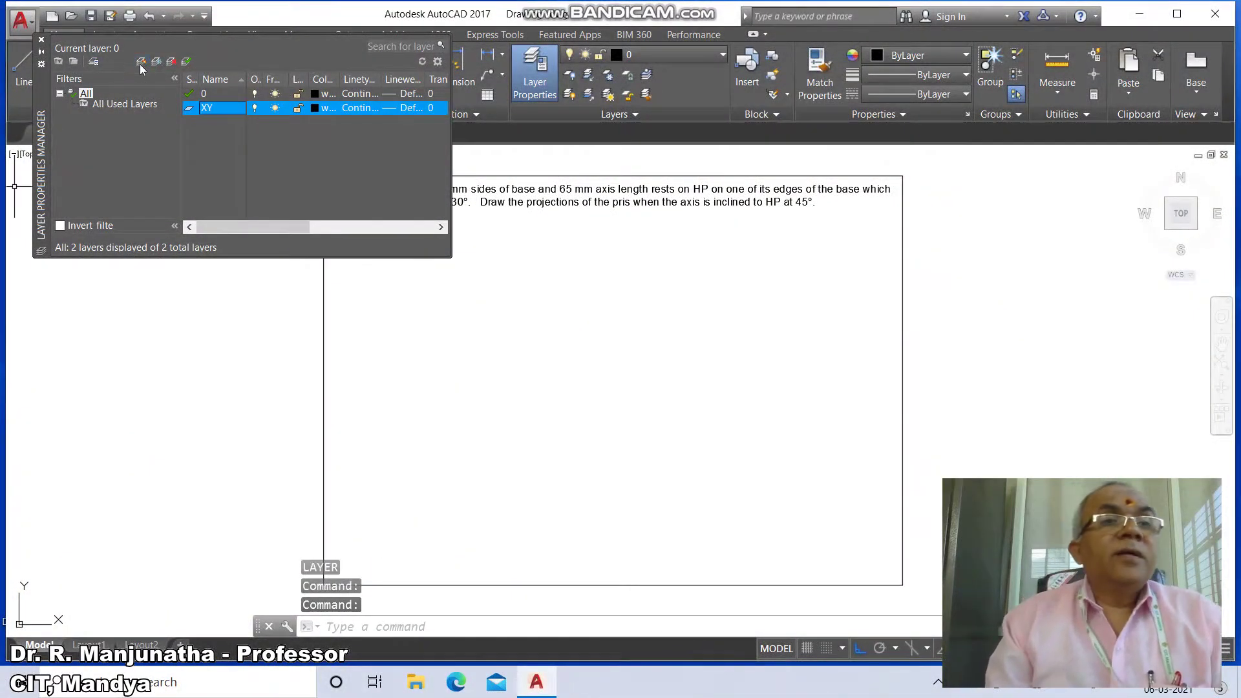
pyautogui.click(140, 62)
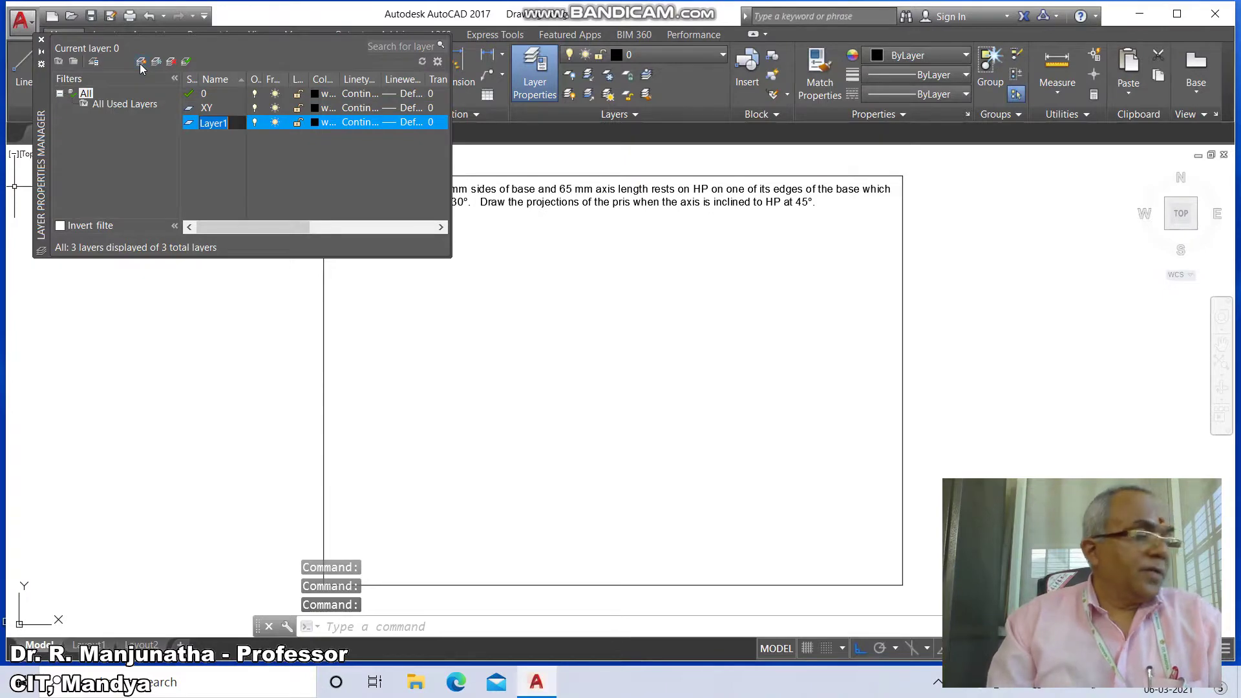
pyautogui.write('AXIS')
pyautogui.press('Return')
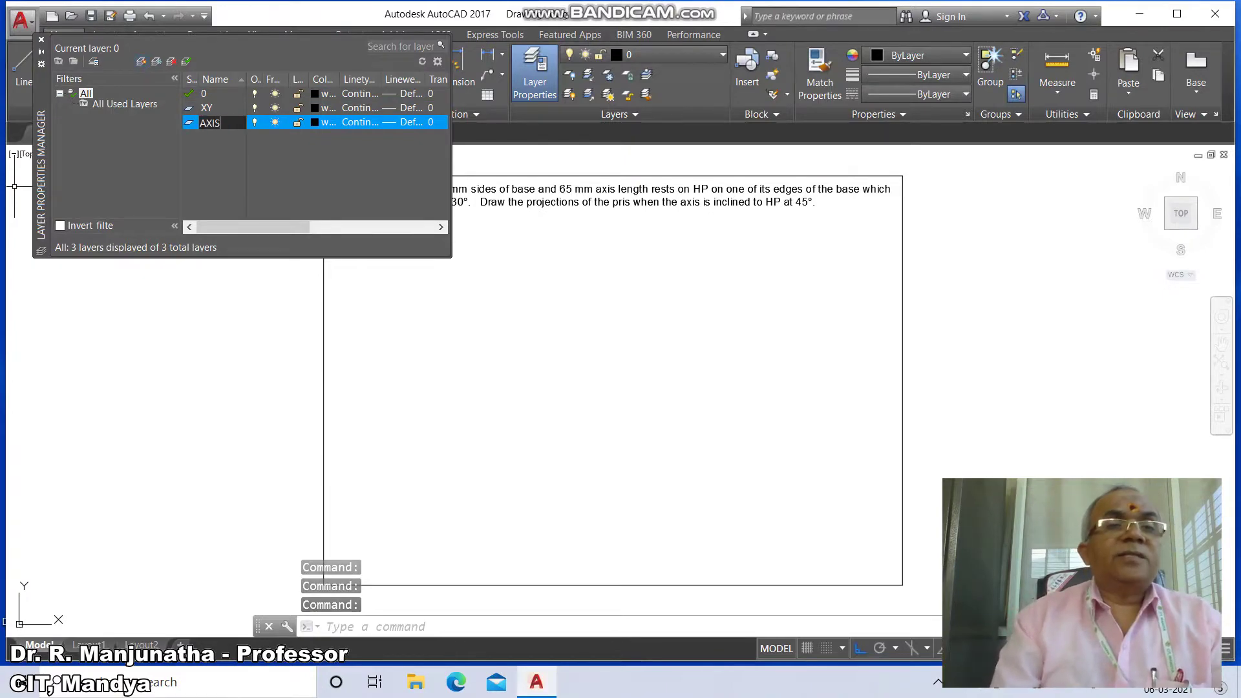
# Add two more layers named VISIBLE and INVISIBLE.
pyautogui.click(140, 63)
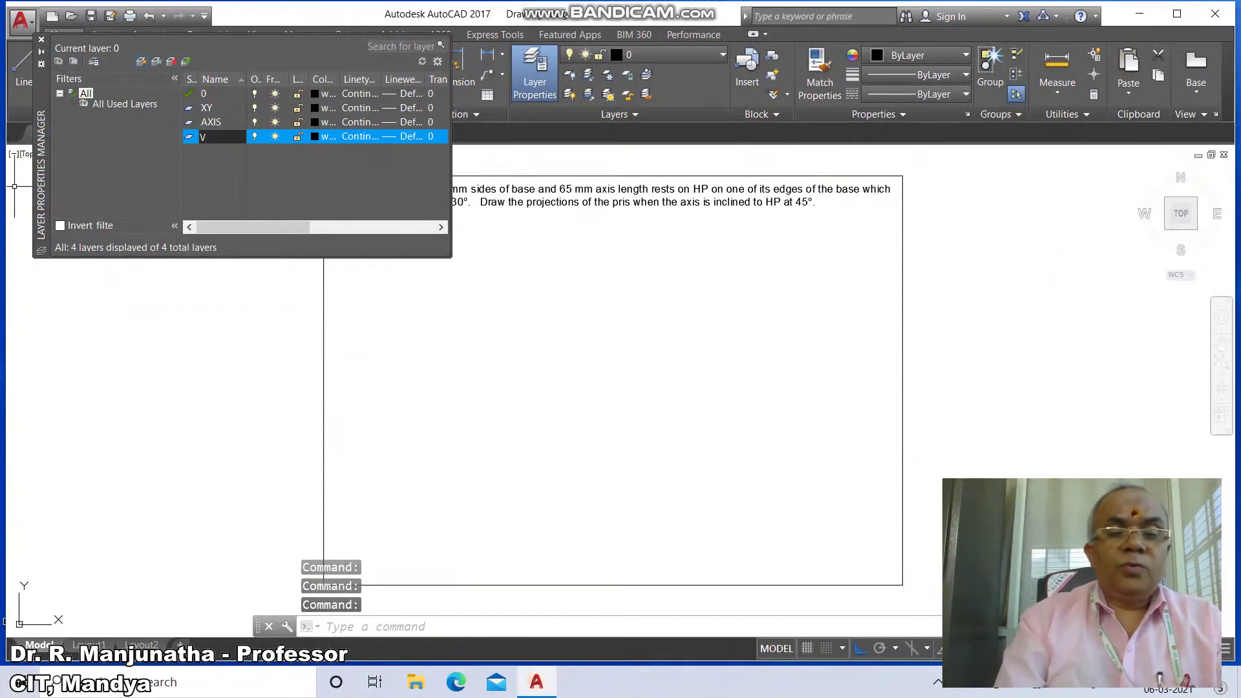
pyautogui.write('VISIBLE')
pyautogui.press('Return')
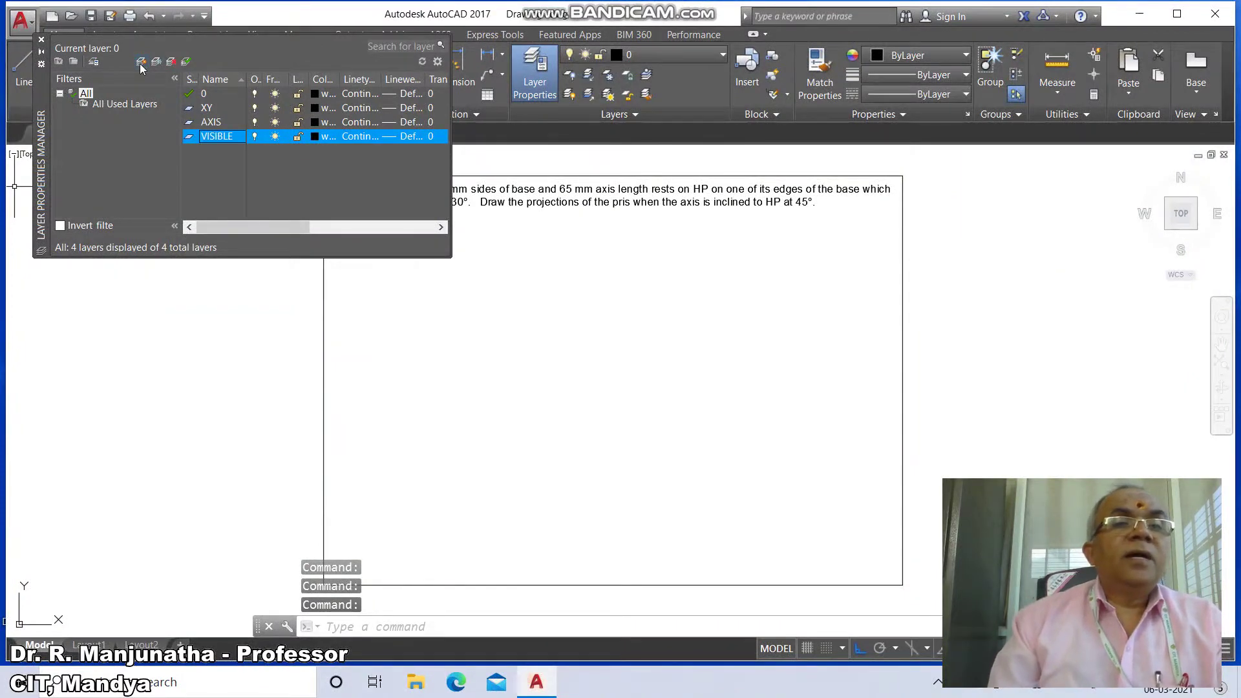
pyautogui.click(141, 63)
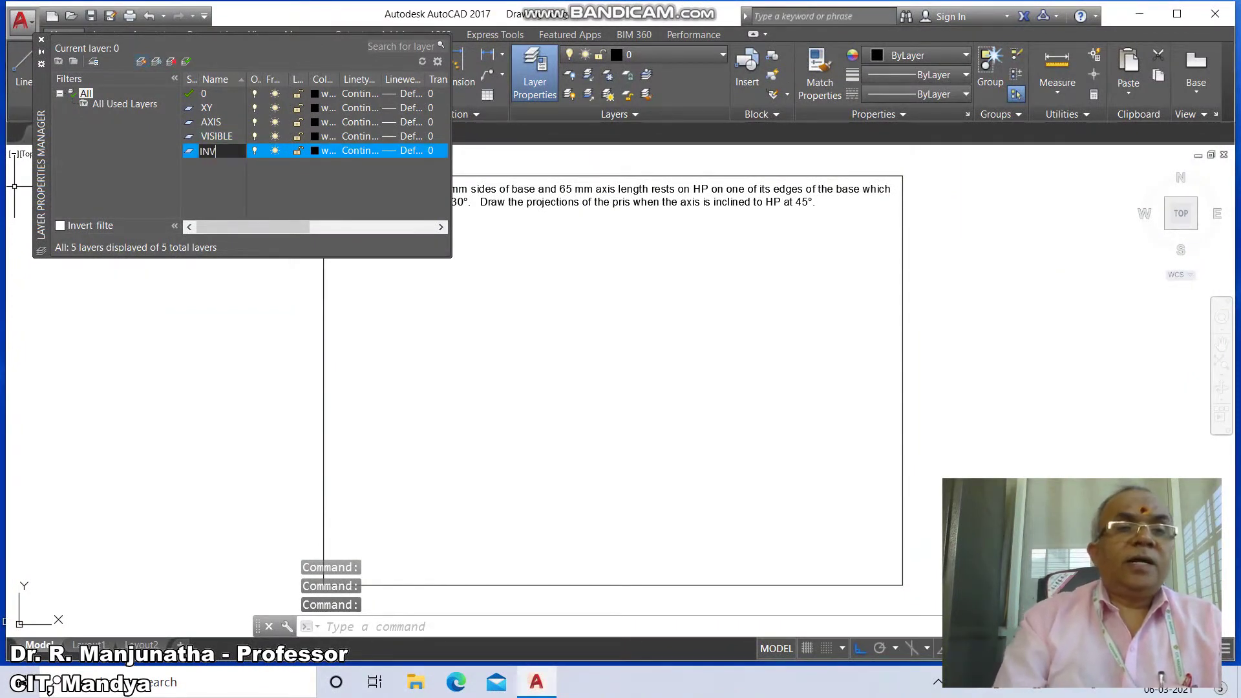
pyautogui.write('INVISIBLE')
pyautogui.press('Return')
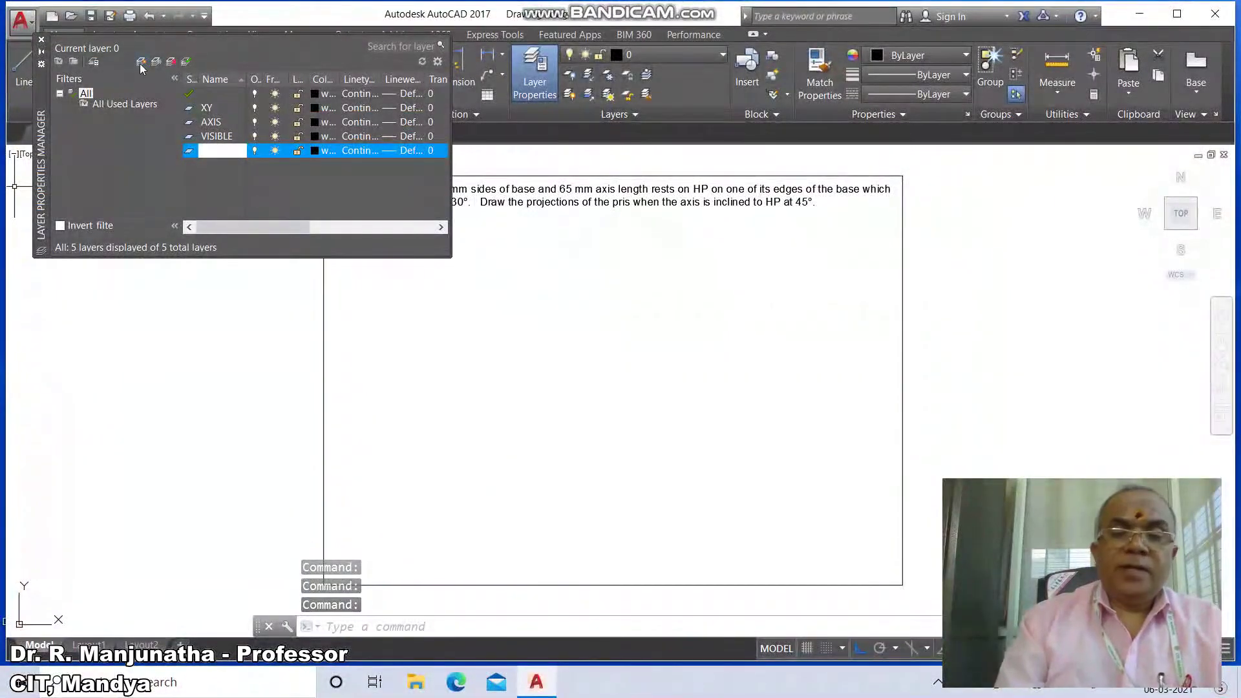
# Set the lineweight of layer 0 to 0.05 mm.
pyautogui.click(411, 95)
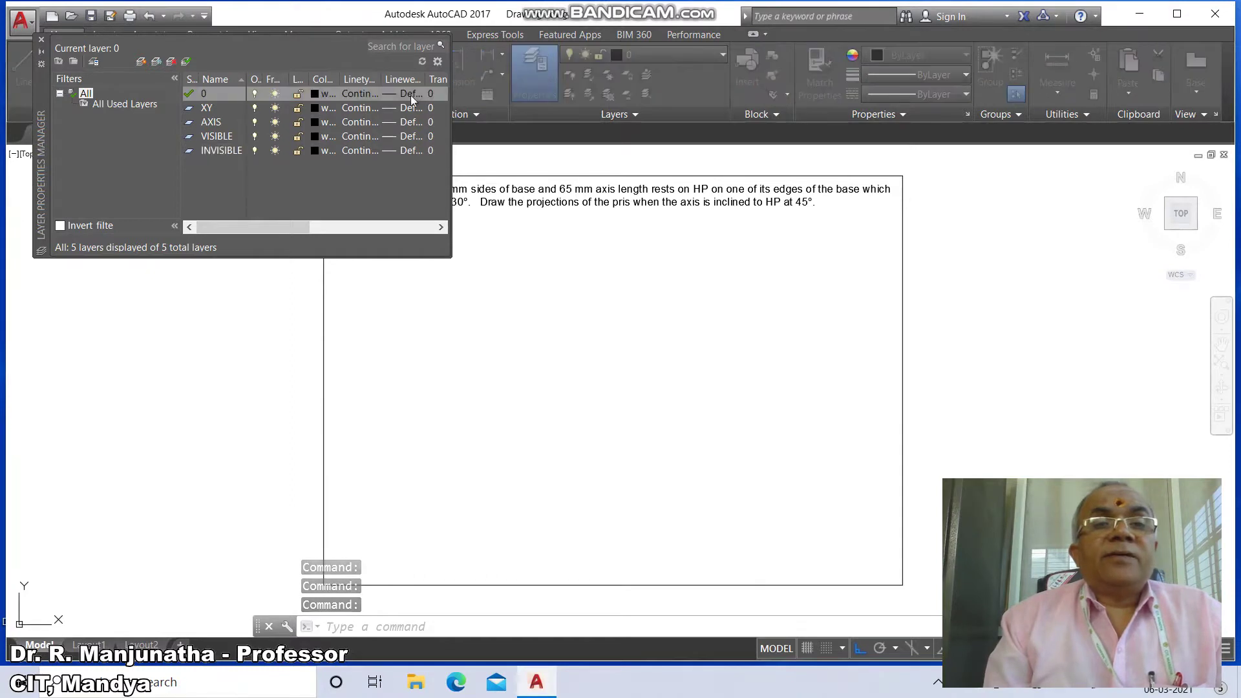
pyautogui.click(598, 273)
pyautogui.click(546, 452)
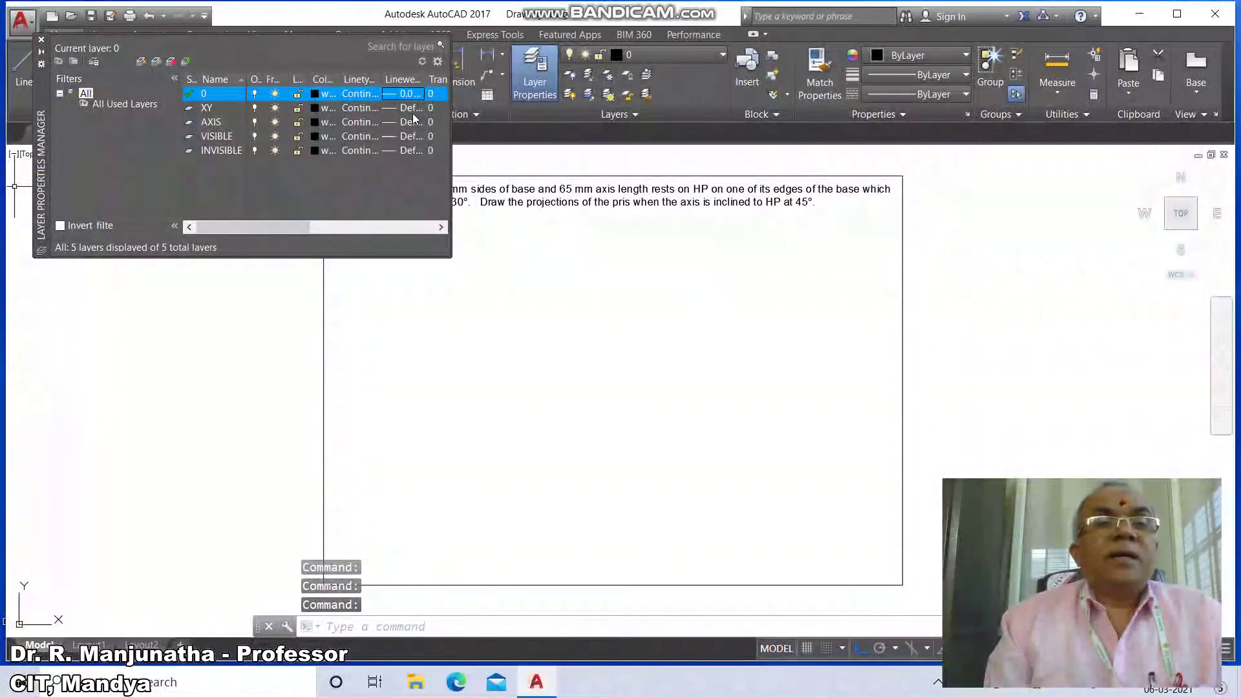
# Set the lineweight of layer XY to 0.13 mm and of layer AXIS to 0.05 mm.
pyautogui.click(412, 110)
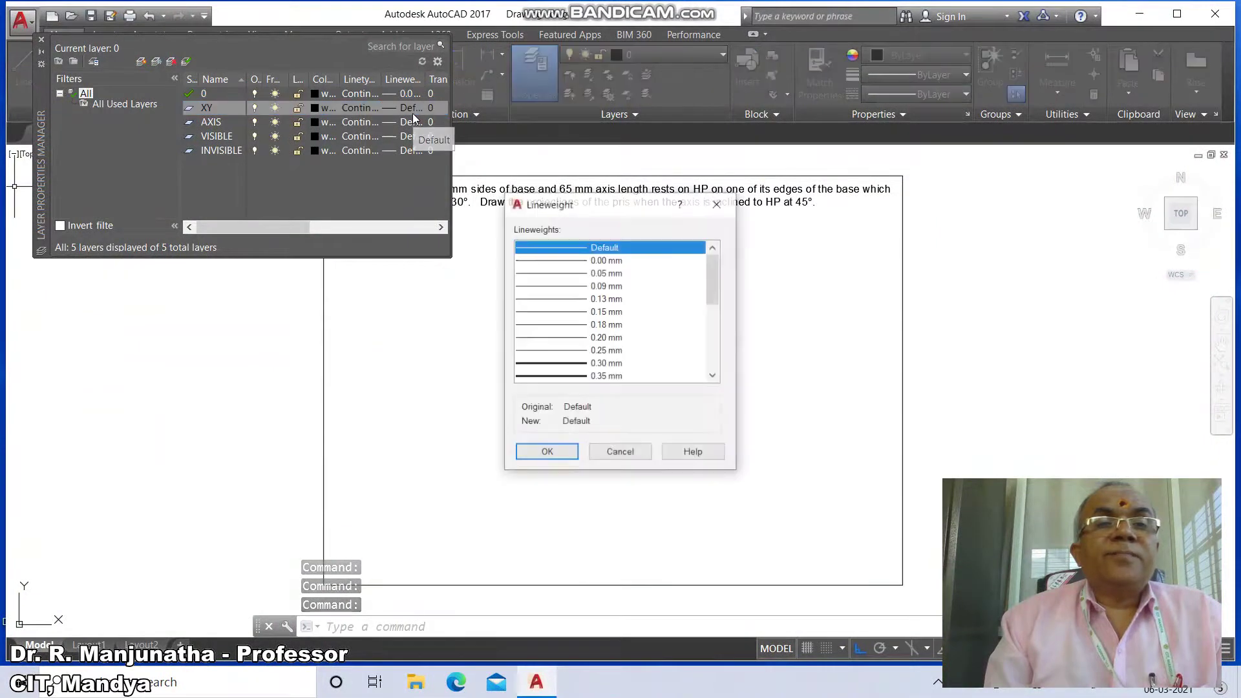
pyautogui.click(602, 299)
pyautogui.click(546, 452)
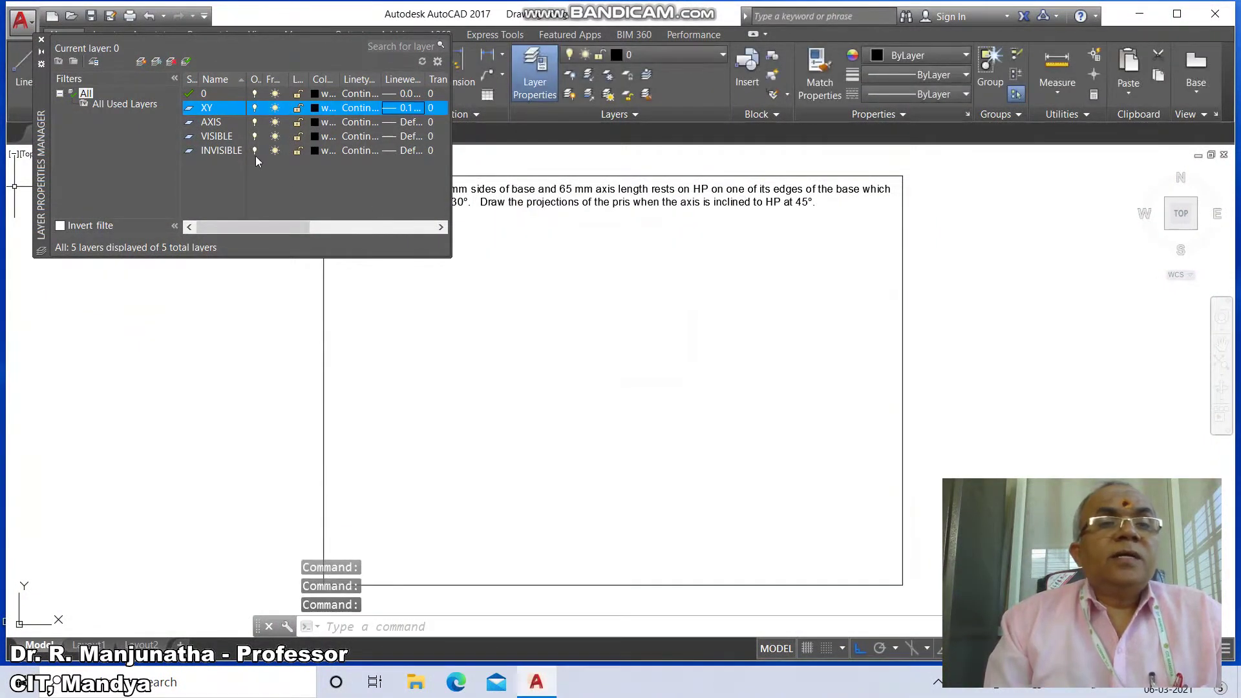
pyautogui.click(396, 123)
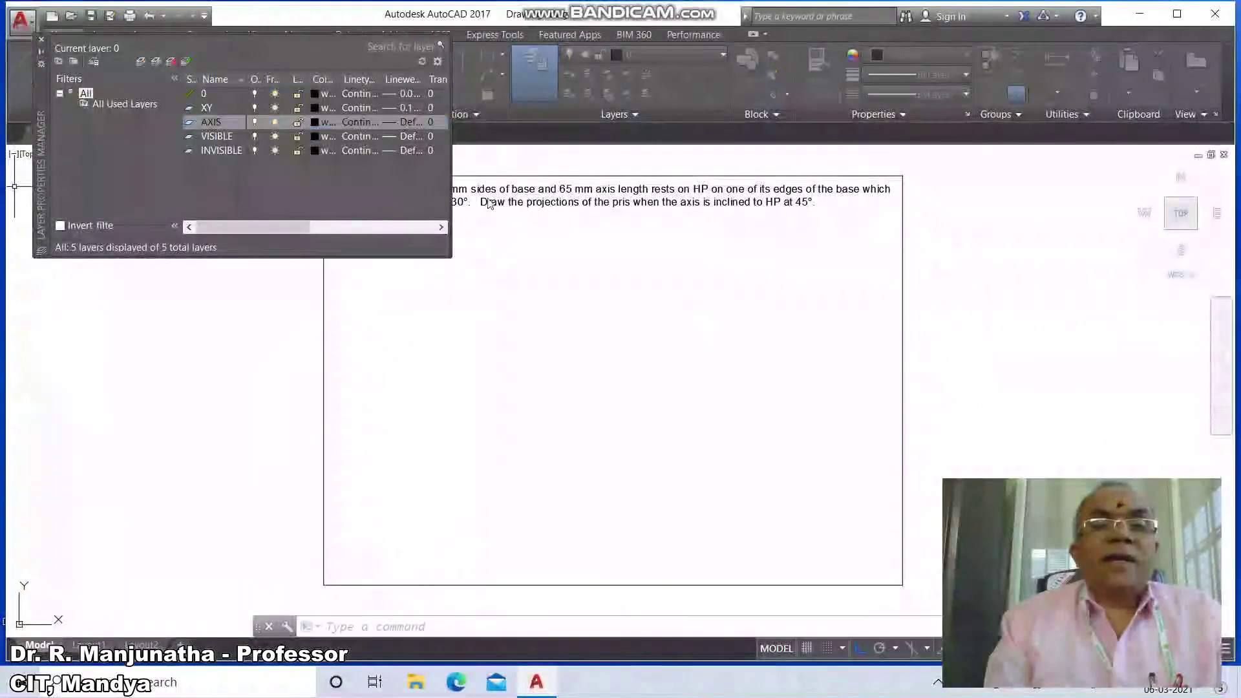
pyautogui.click(582, 274)
pyautogui.click(547, 453)
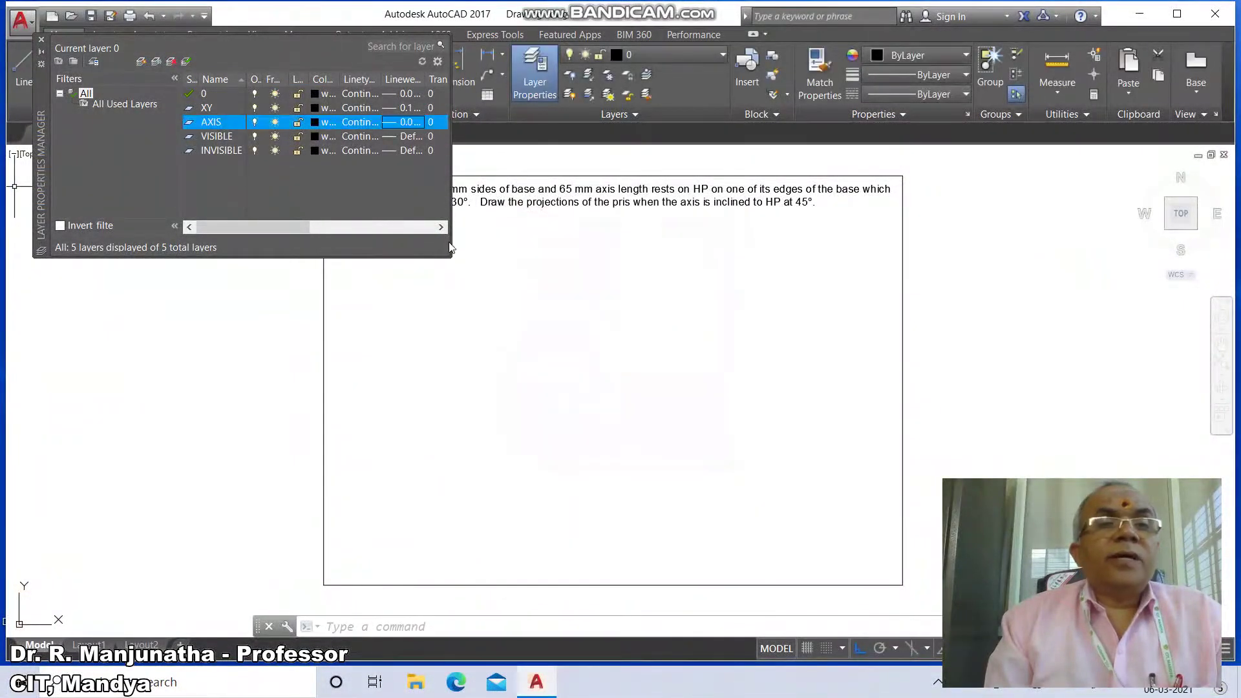
# Set the lineweight of layer VISIBLE to 0.50 mm and of layer INVISIBLE to 0.30 mm.
pyautogui.click(407, 138)
pyautogui.scroll(-5, 692, 366)
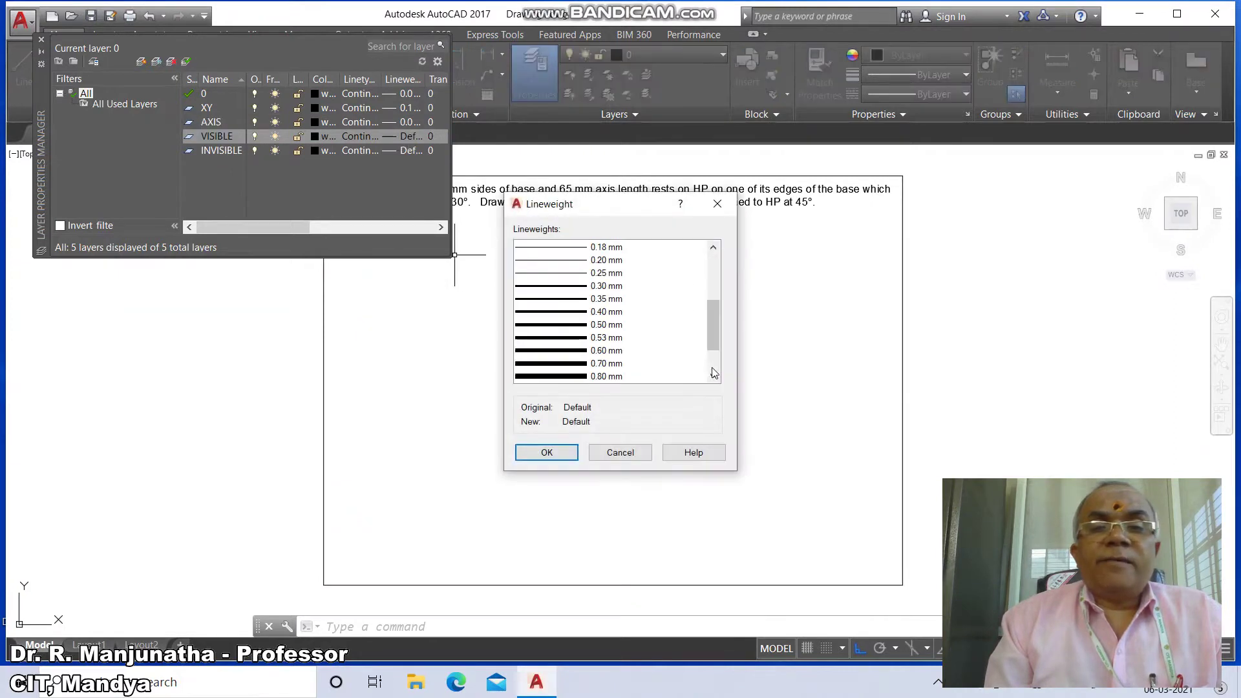
pyautogui.scroll(1, 636, 271)
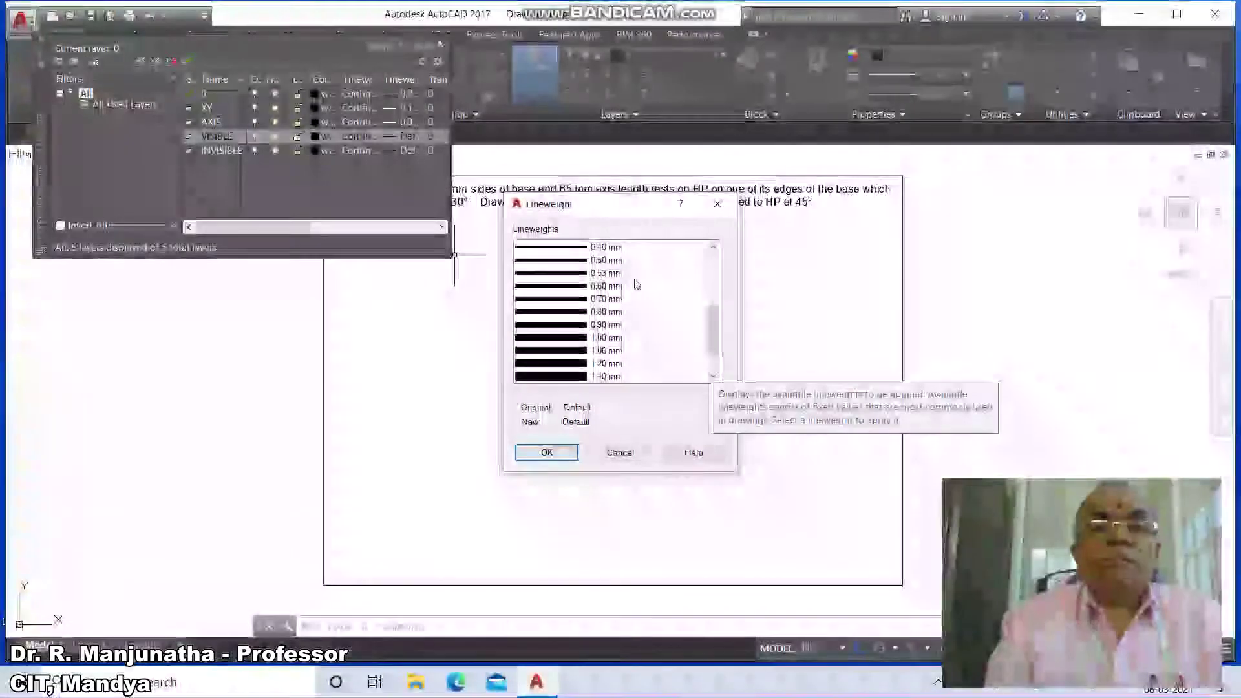
pyautogui.click(605, 260)
pyautogui.click(574, 452)
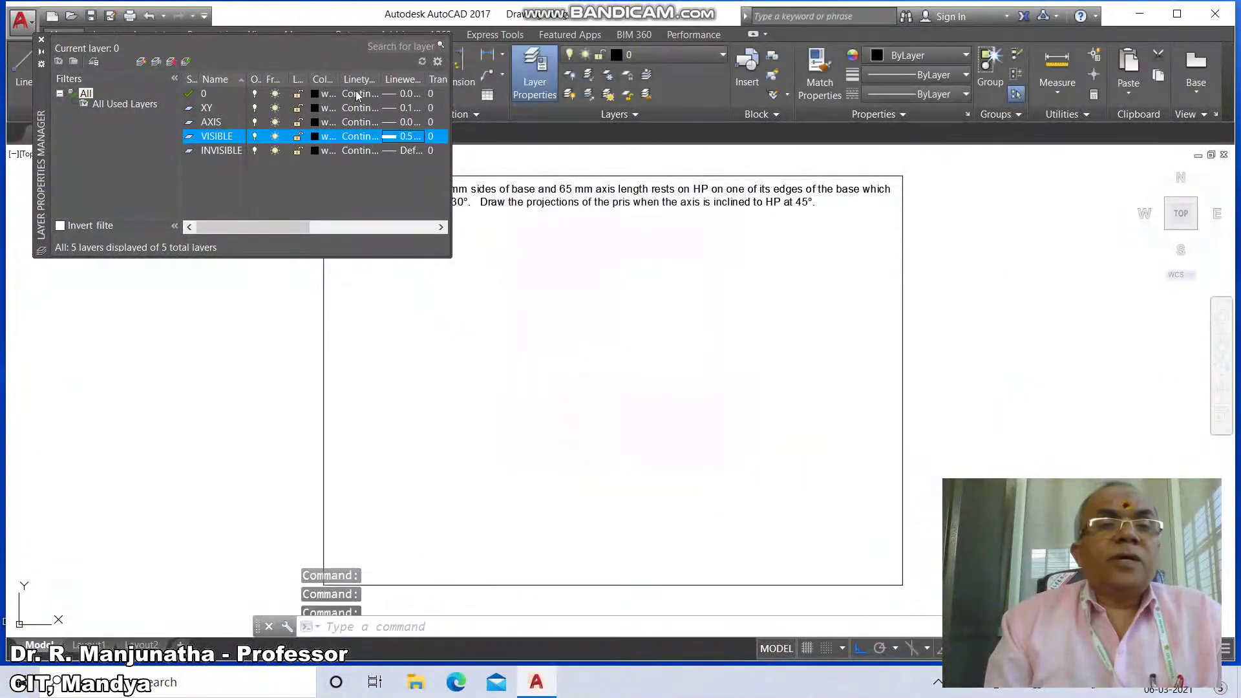
pyautogui.click(407, 150)
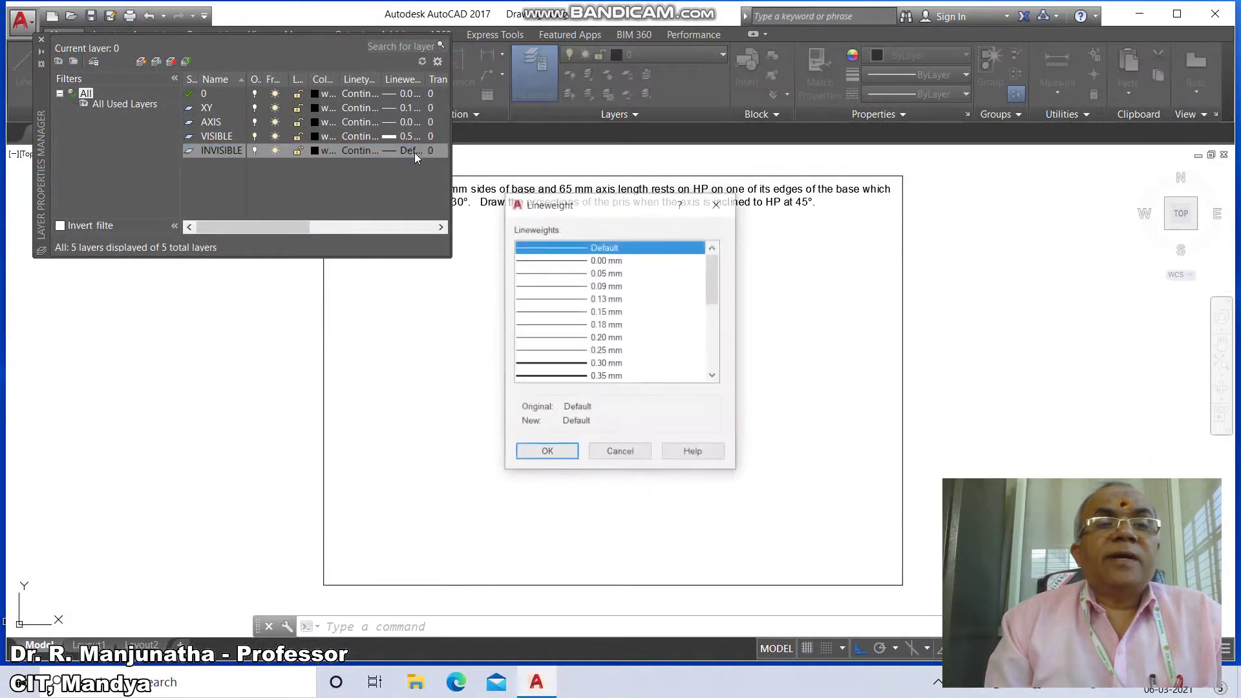
pyautogui.click(614, 363)
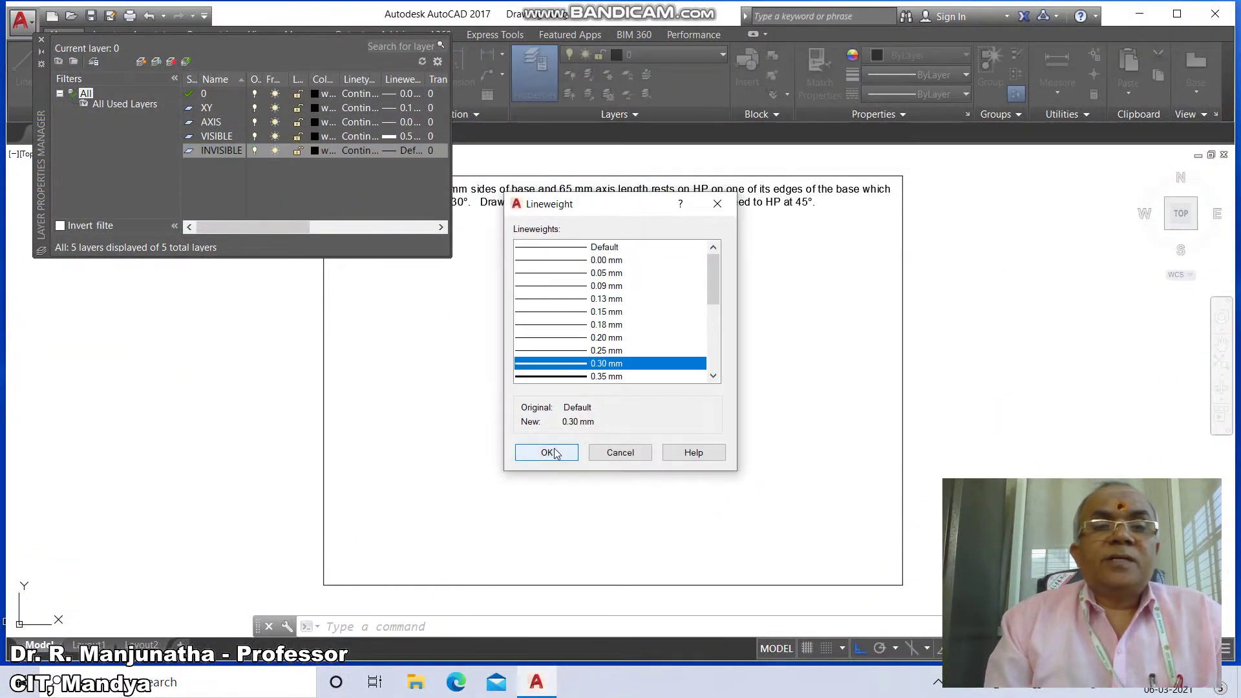
pyautogui.click(547, 452)
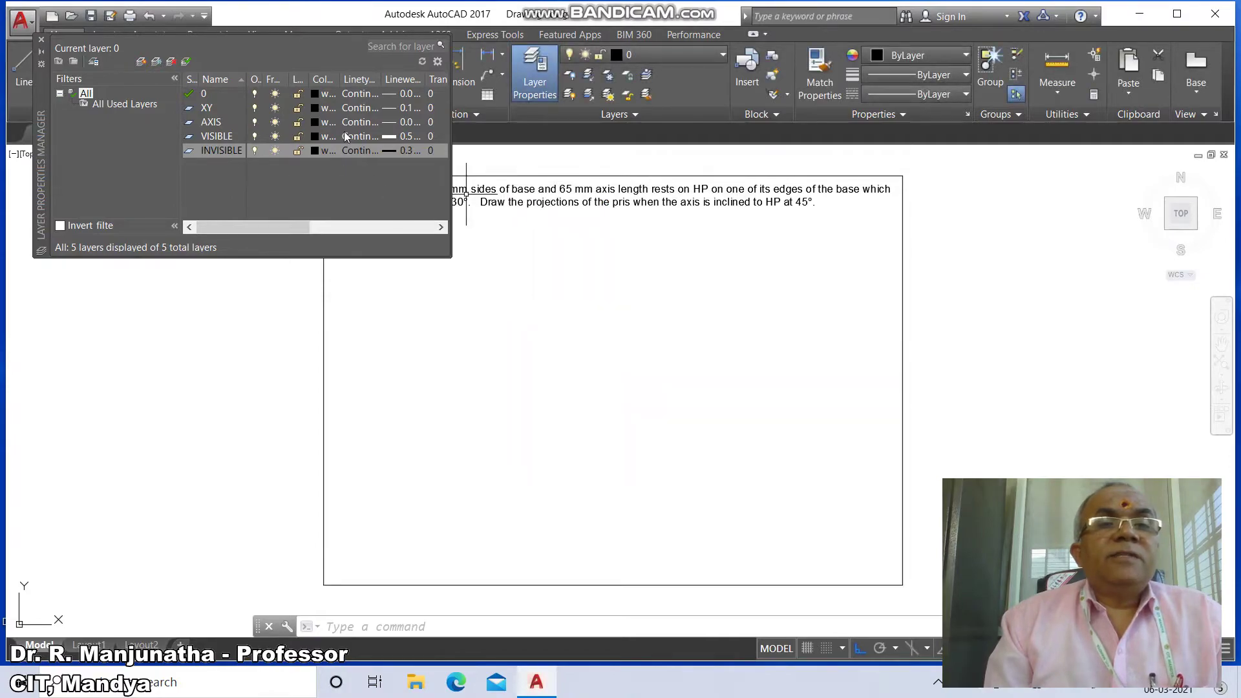
# Load the HIDDEN linetype and assign it to layer INVISIBLE.
pyautogui.click(353, 151)
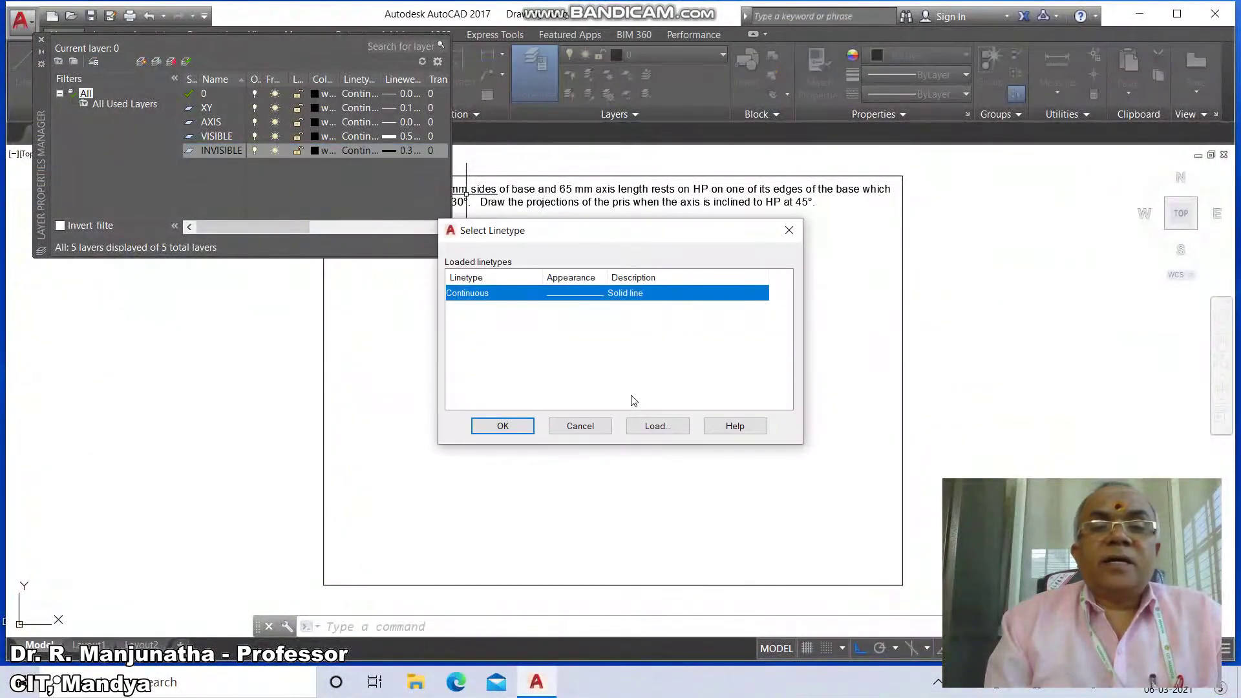
pyautogui.click(657, 425)
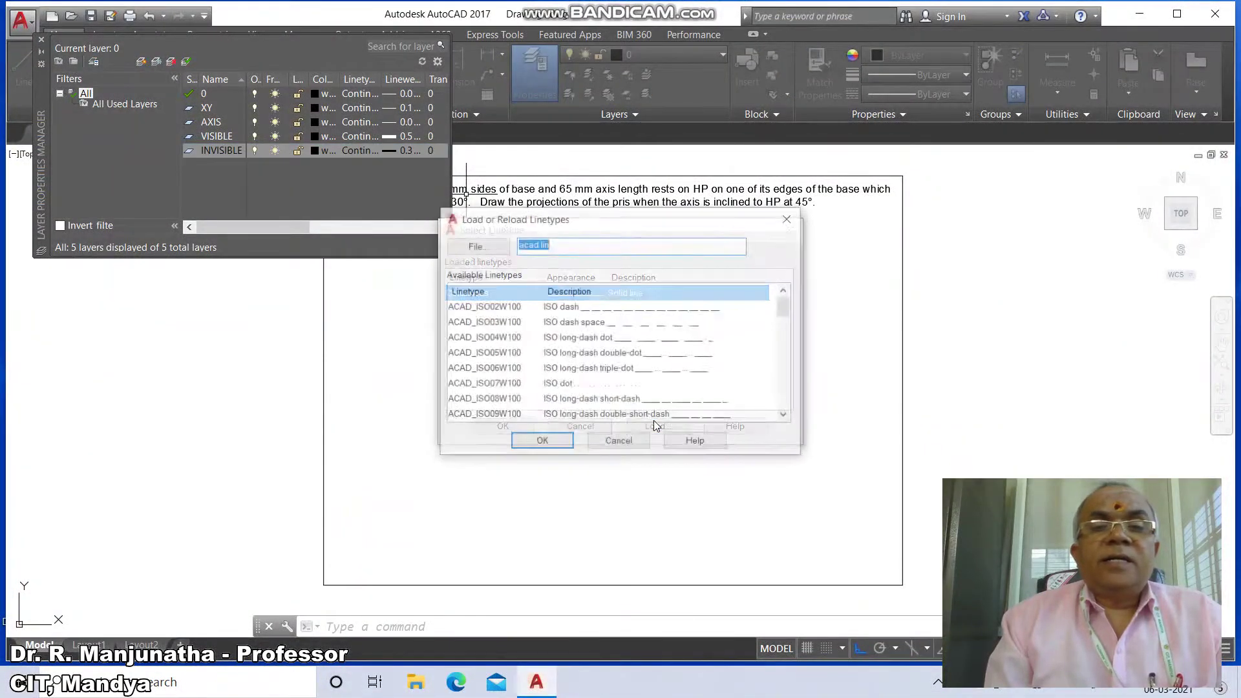
pyautogui.click(502, 309)
pyautogui.press('h')
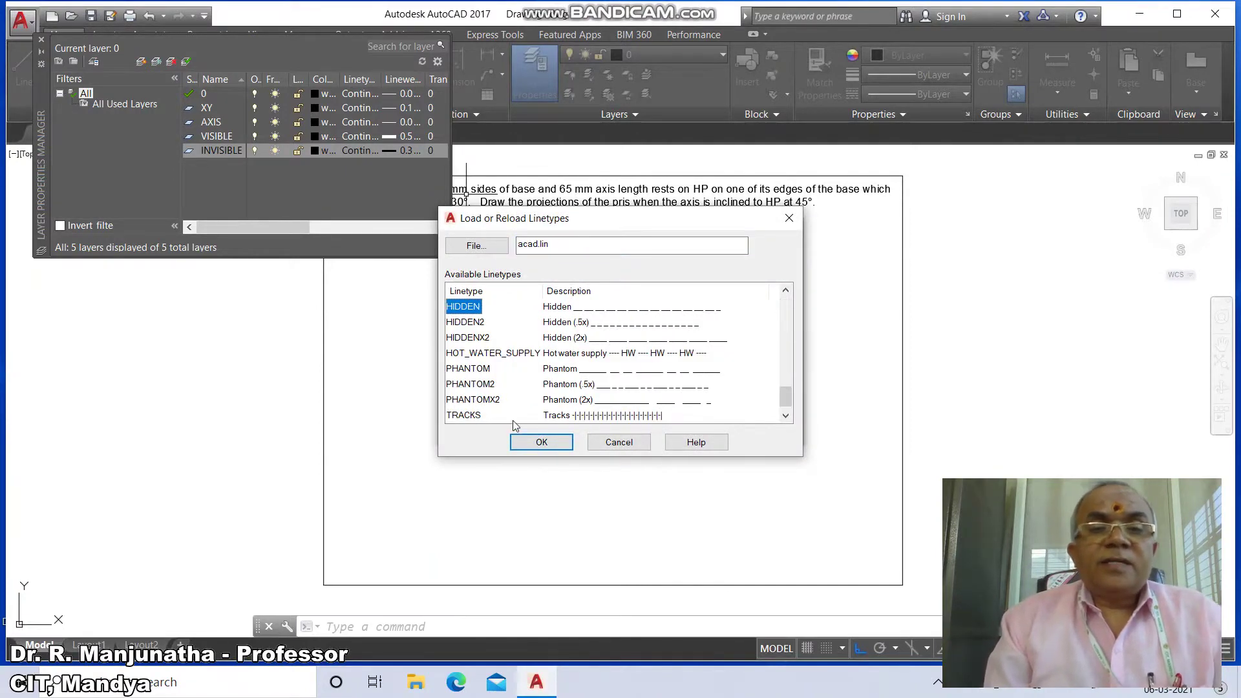
pyautogui.click(523, 444)
pyautogui.click(470, 309)
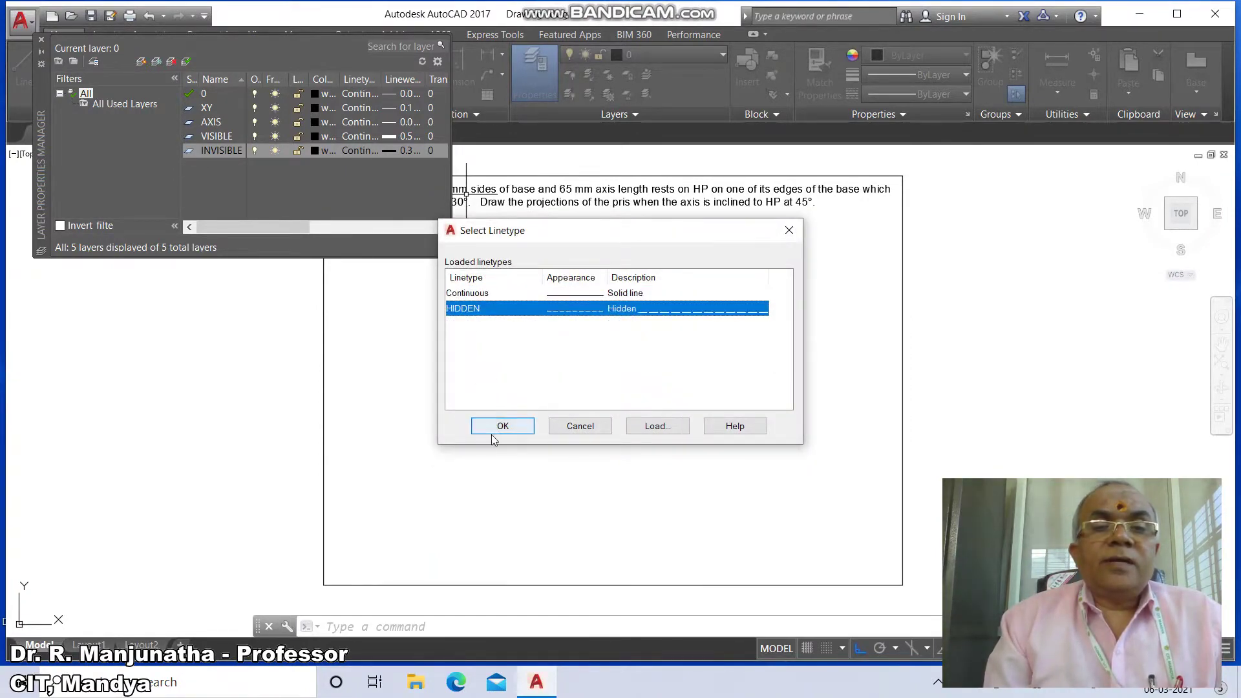
pyautogui.click(503, 426)
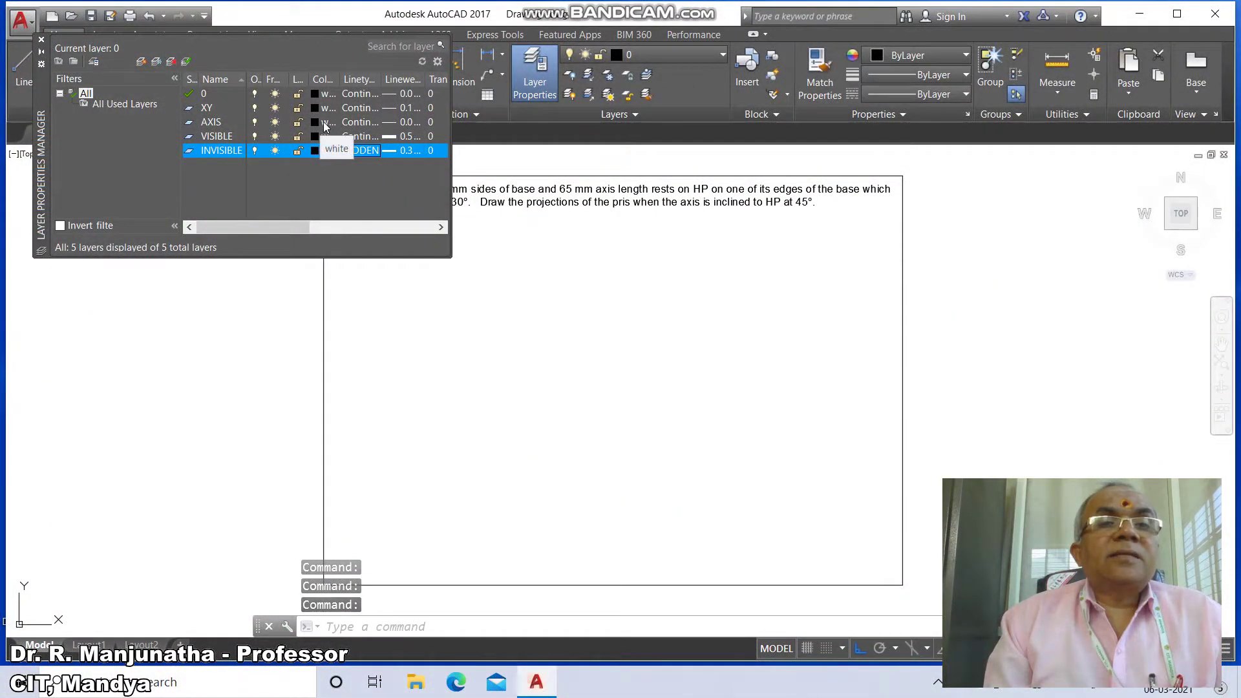
# Load the CENTER linetype, assign it to layer AXIS, and close the layer manager.
pyautogui.click(360, 122)
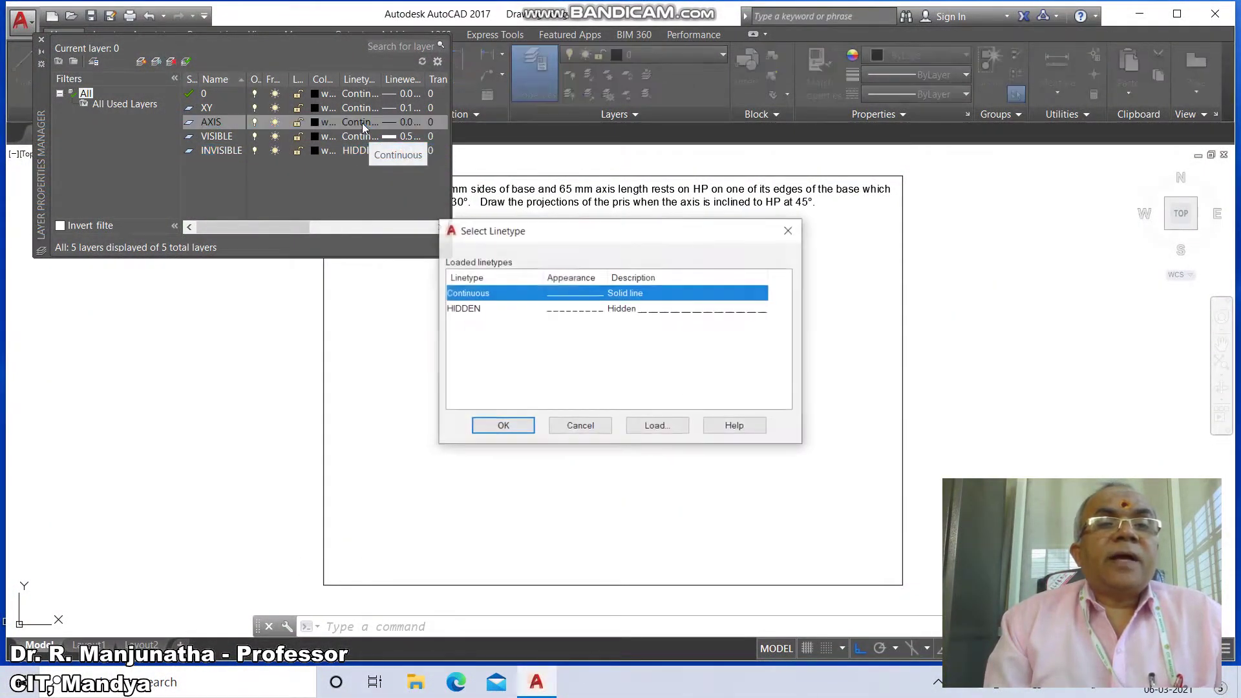
pyautogui.click(657, 426)
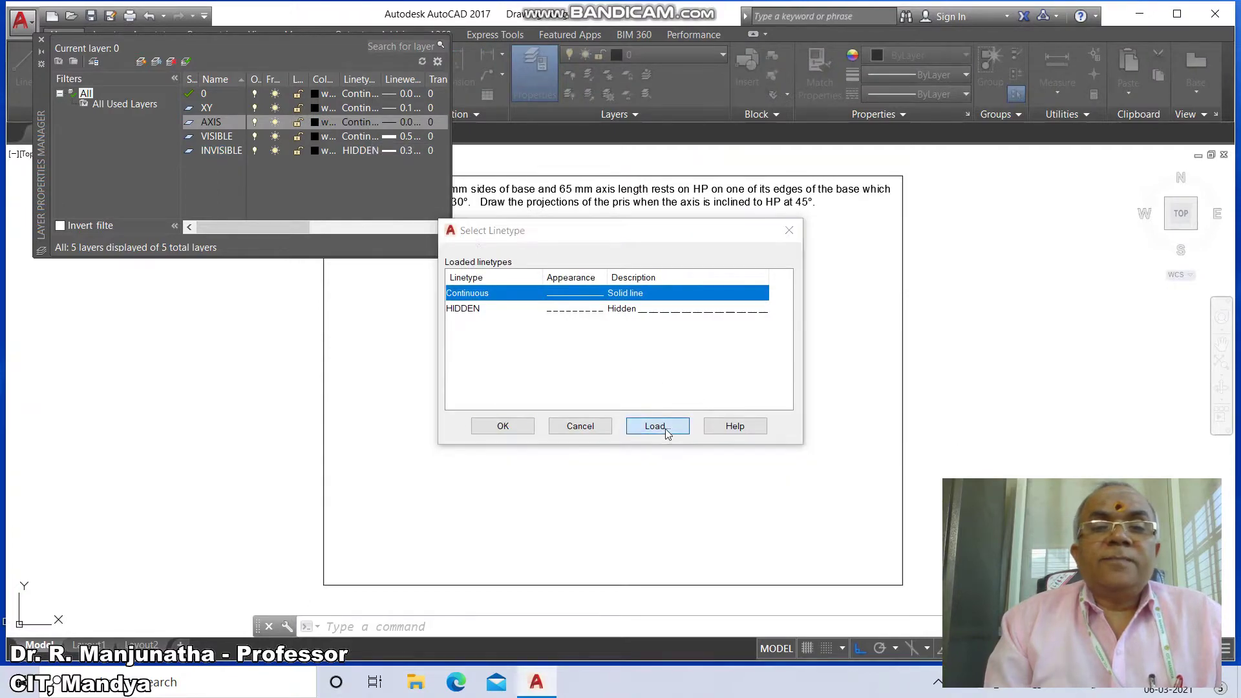
pyautogui.click(484, 353)
pyautogui.press('c')
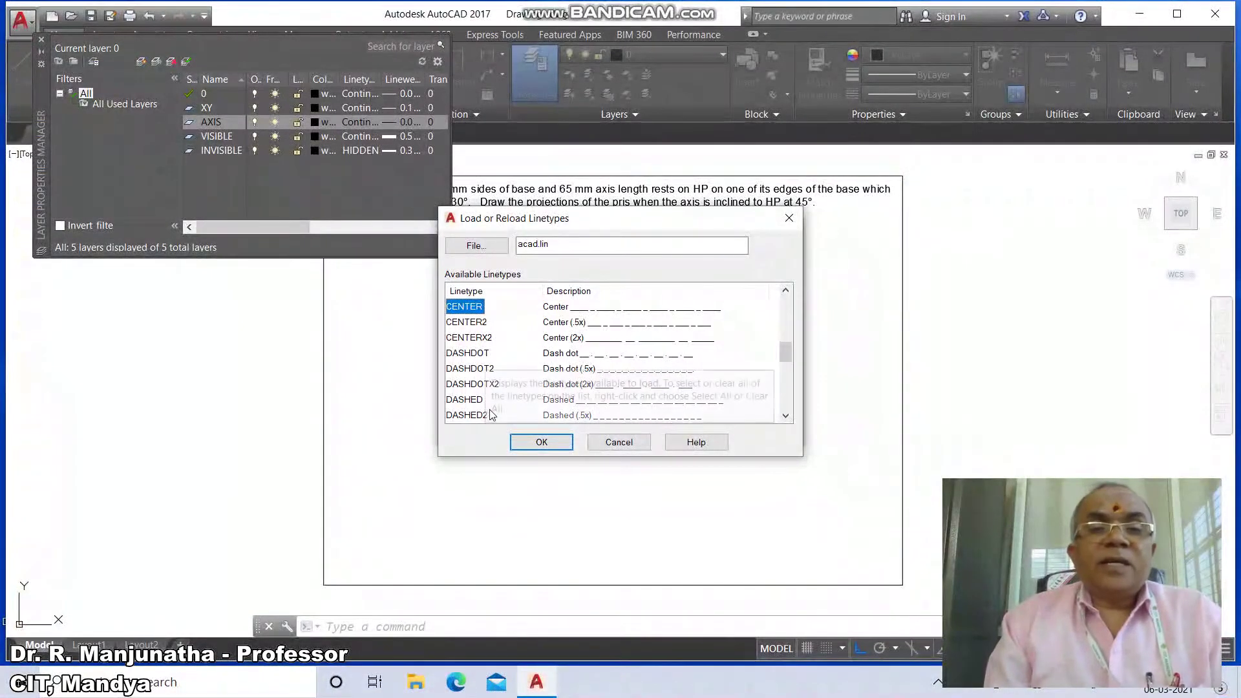
pyautogui.click(542, 442)
pyautogui.click(488, 293)
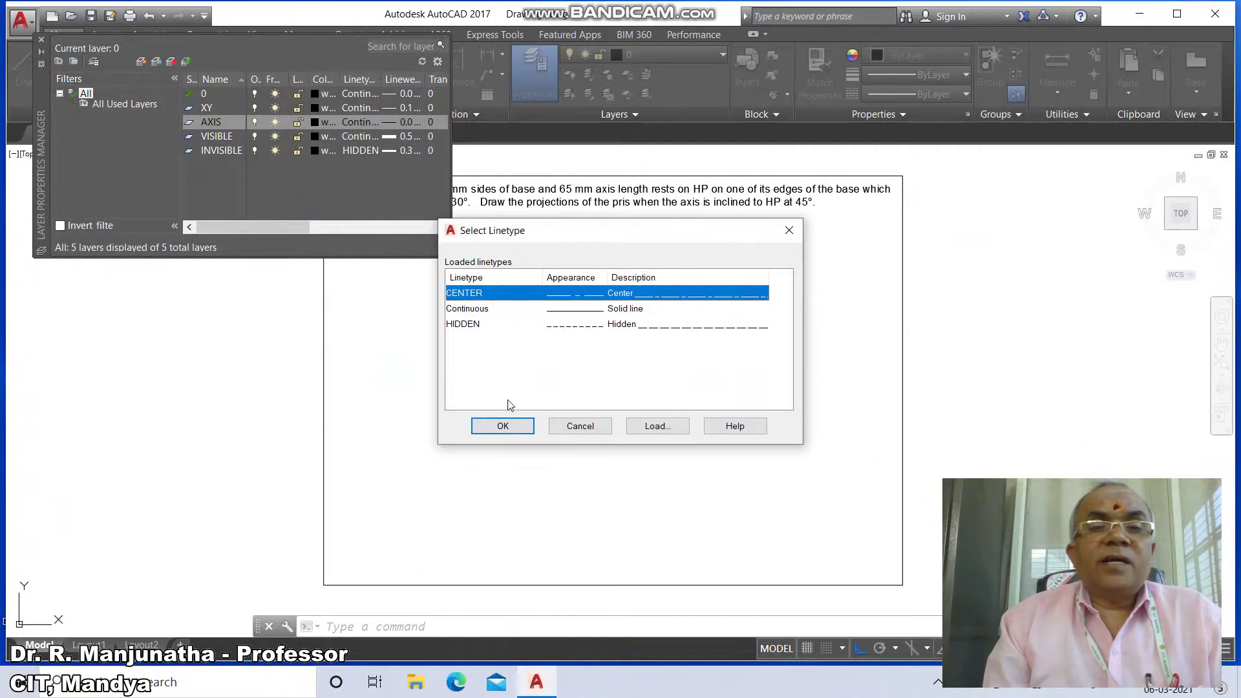
pyautogui.click(503, 426)
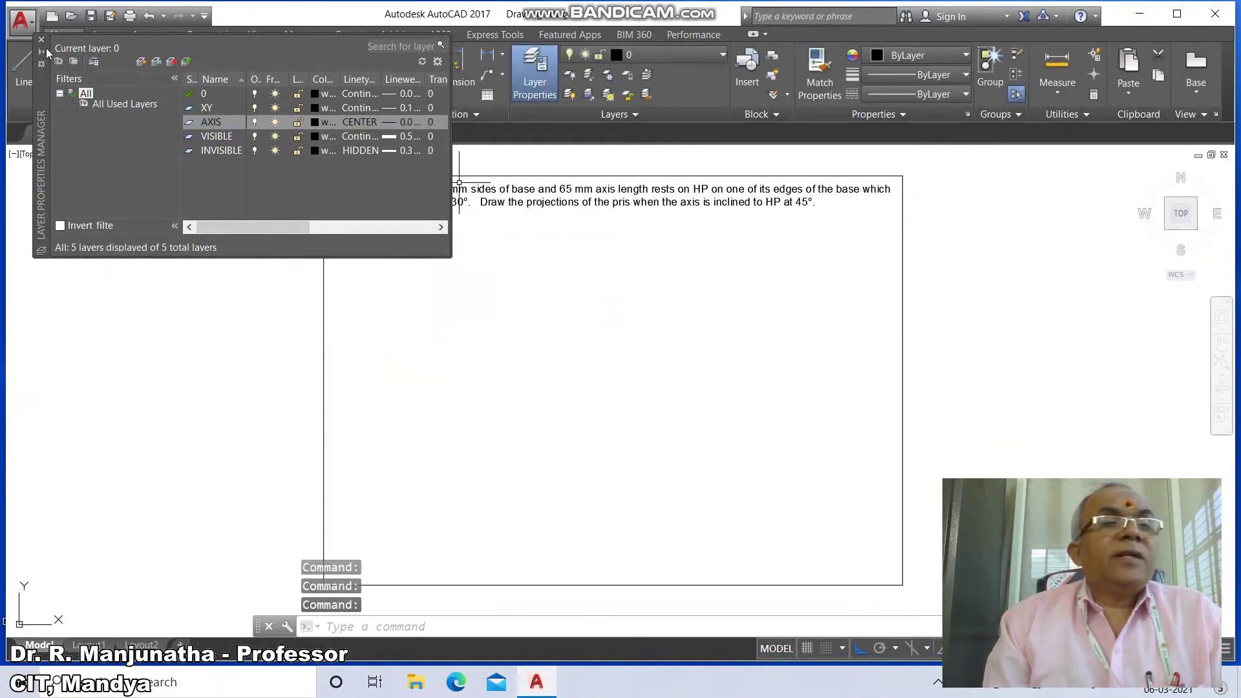
pyautogui.click(42, 40)
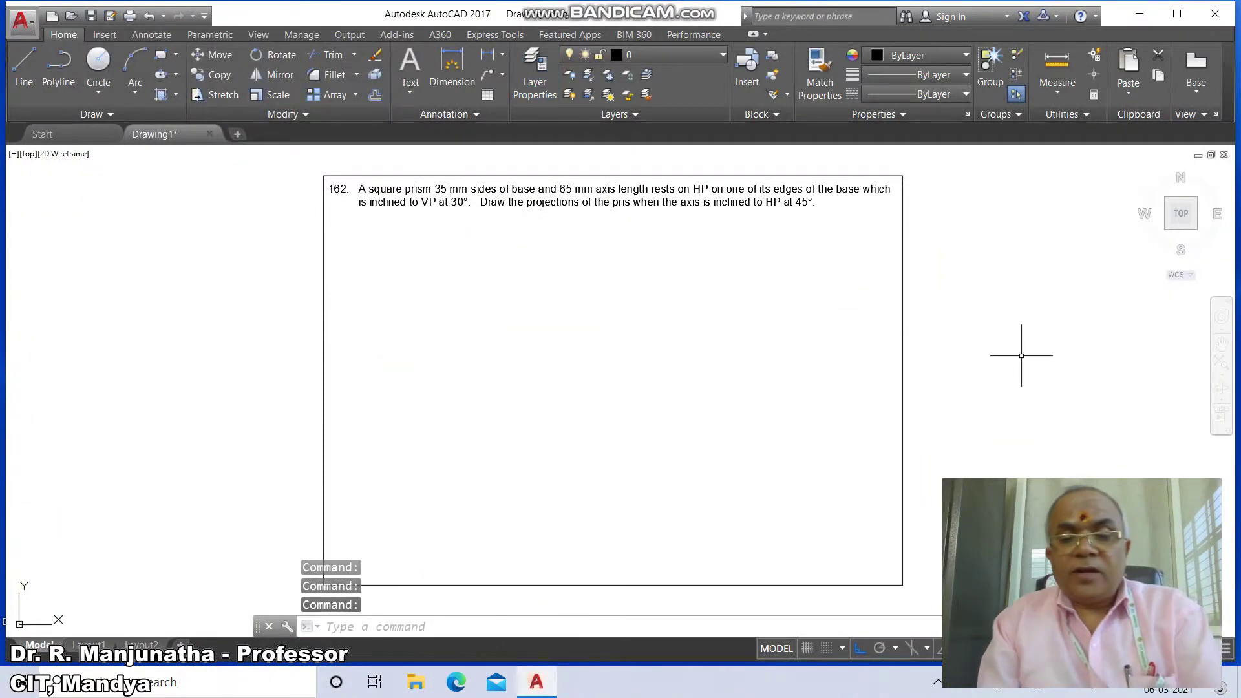
# Draw a four-sided polygon by its edge, 35 mm long, in the lower-left area of the bordered sheet.
pyautogui.write('POL')
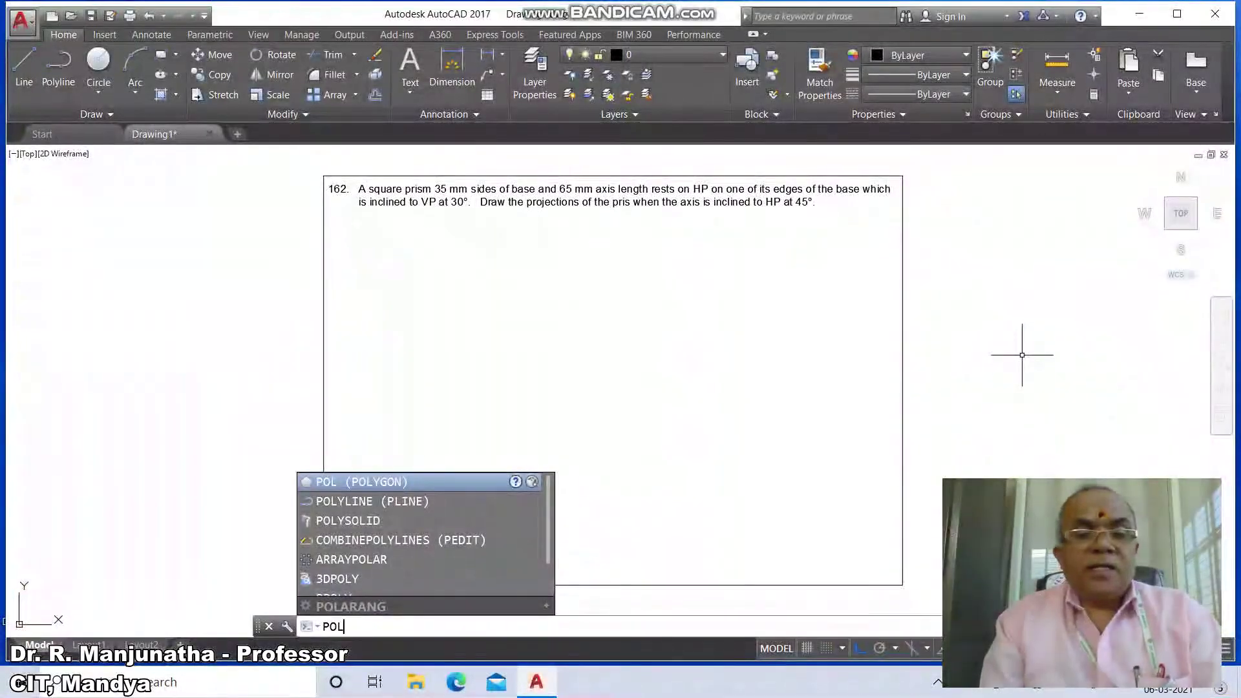
pyautogui.press('Return')
pyautogui.press('Return')
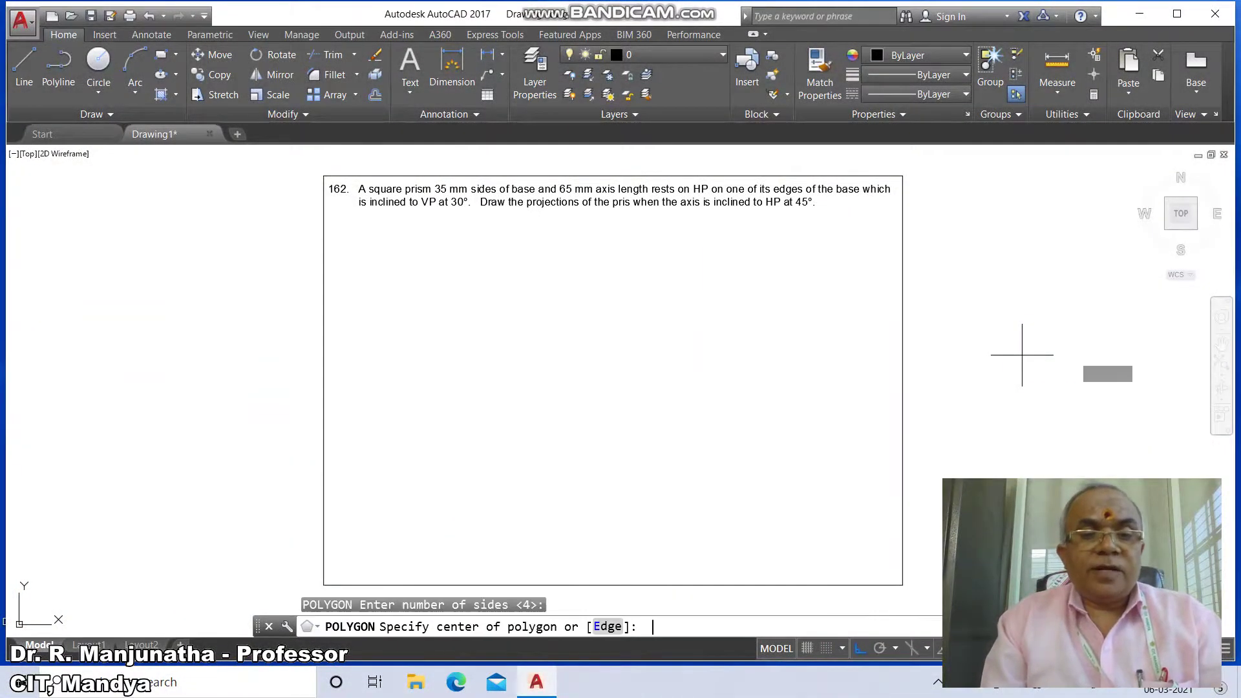
pyautogui.write('E')
pyautogui.press('Return')
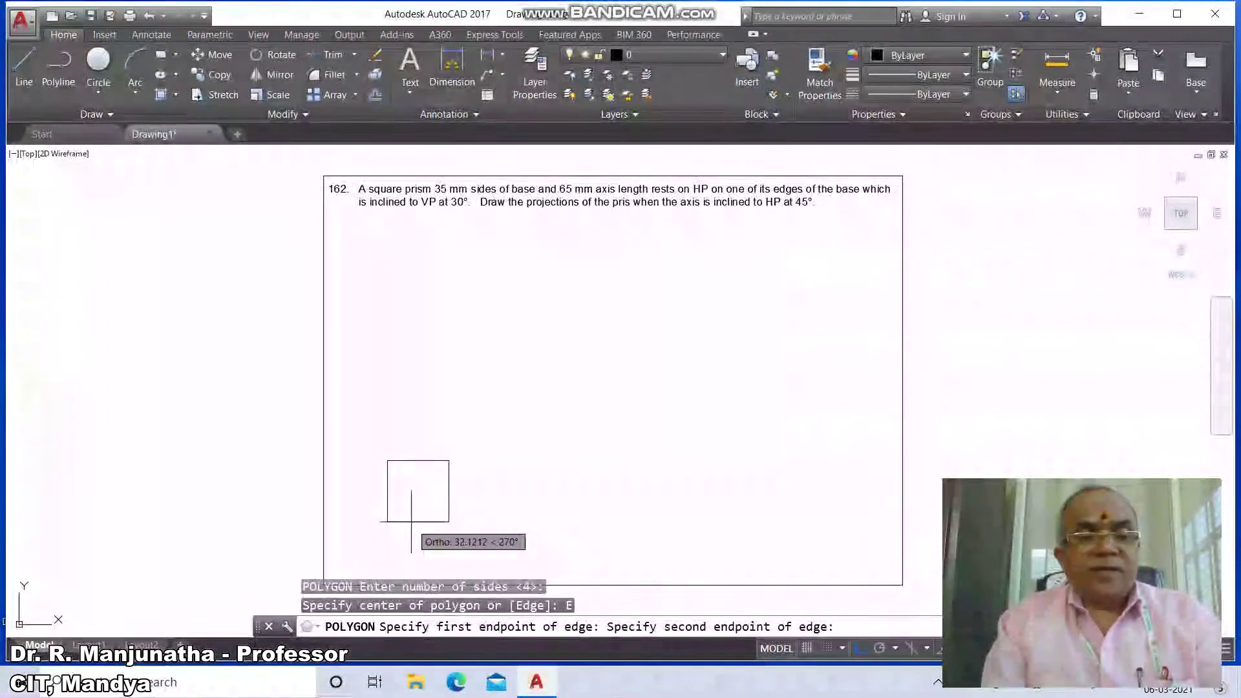
pyautogui.write('35')
pyautogui.press('Return')
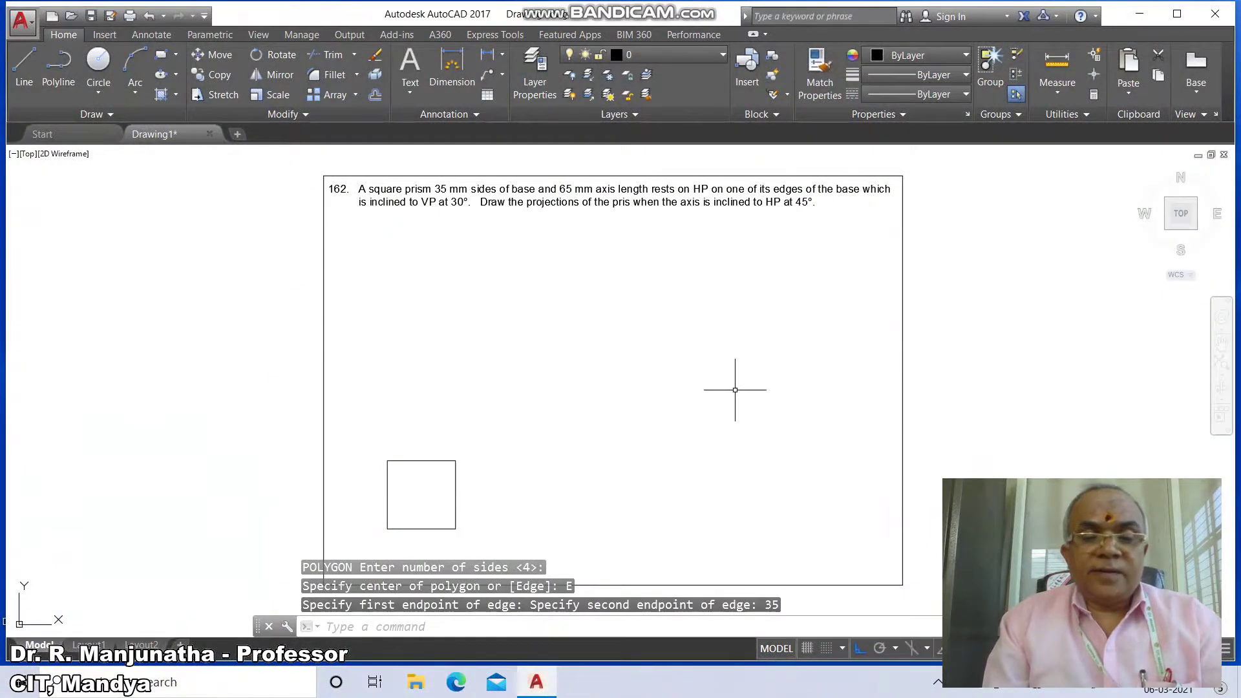
# Draw a diagonal line from the square's upper-left corner to its lower-right corner using intersection snaps.
pyautogui.write('L')
pyautogui.press('Return')
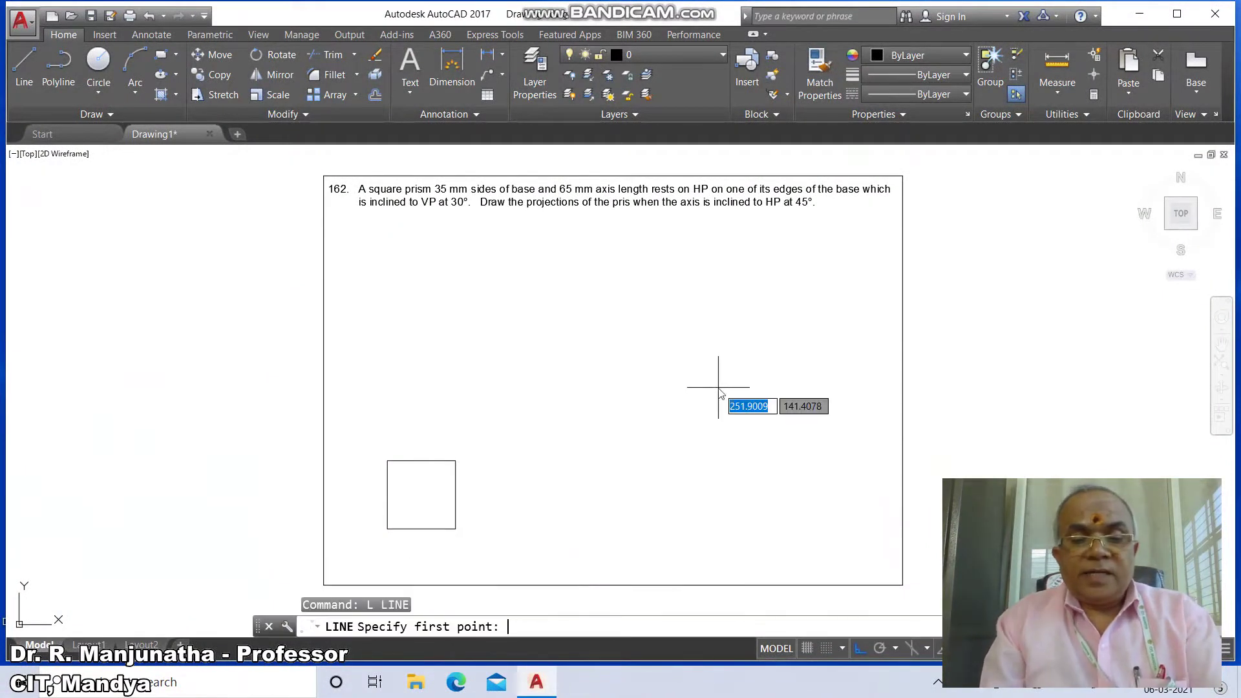
pyautogui.write('INT')
pyautogui.press('Return')
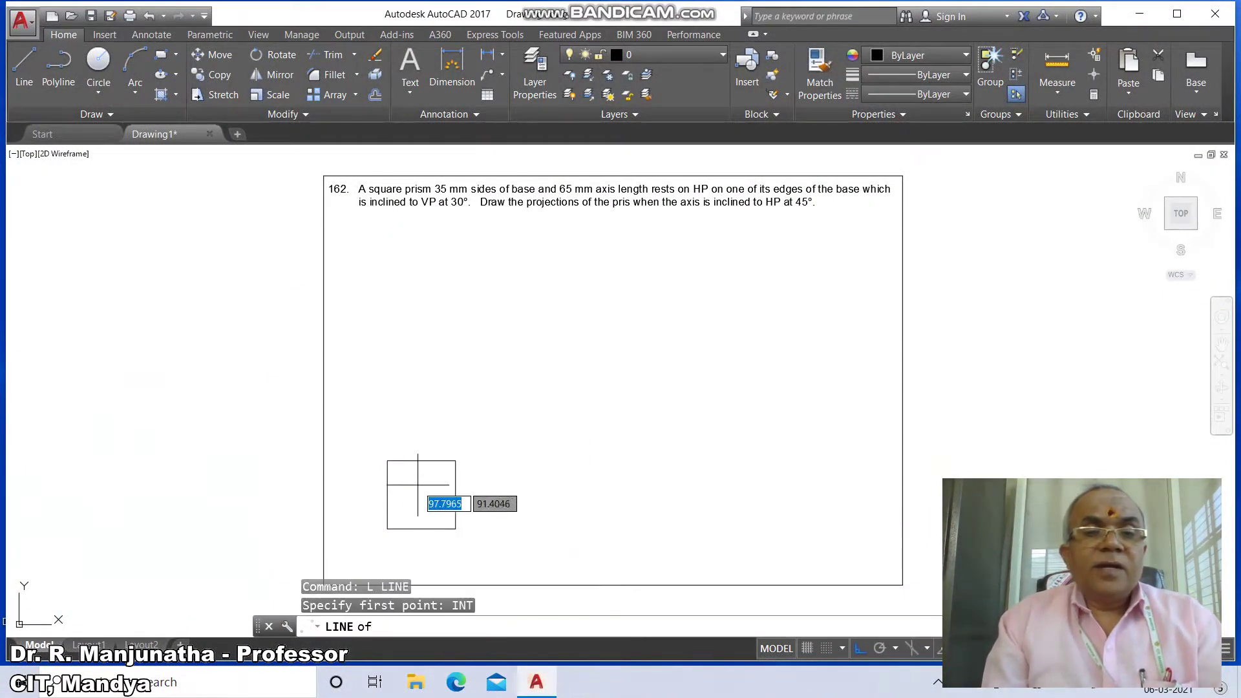
pyautogui.click(388, 461)
pyautogui.write('INY')
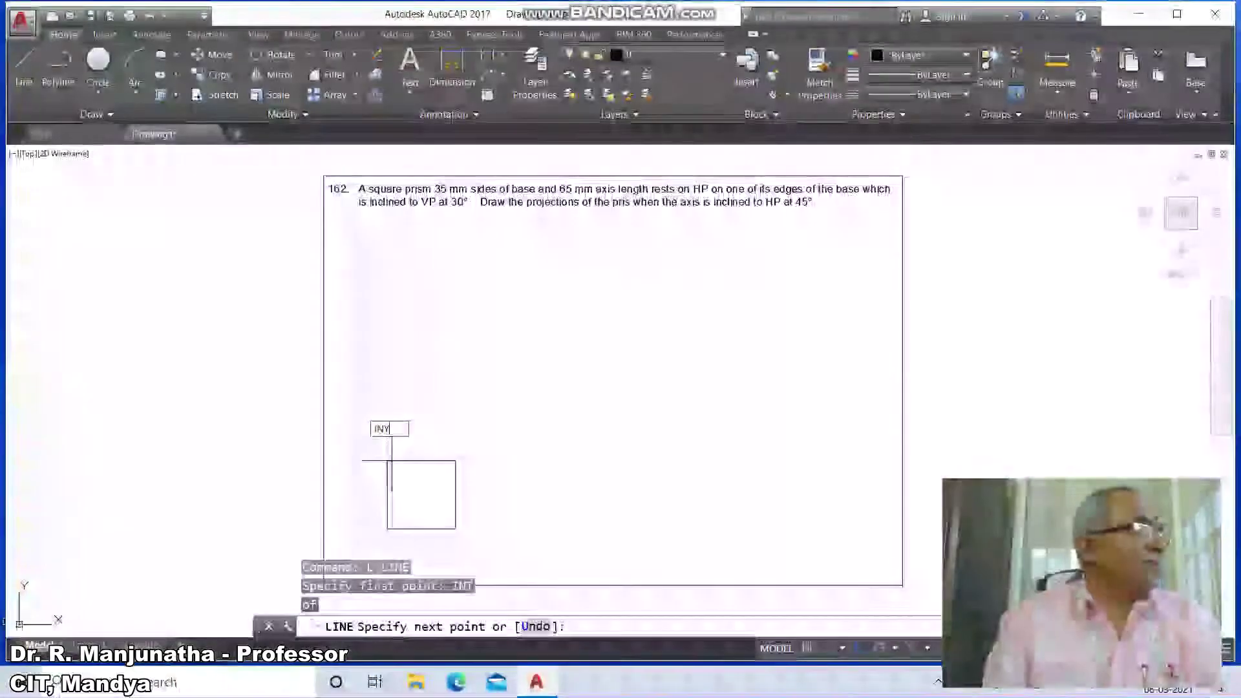
pyautogui.press('Return')
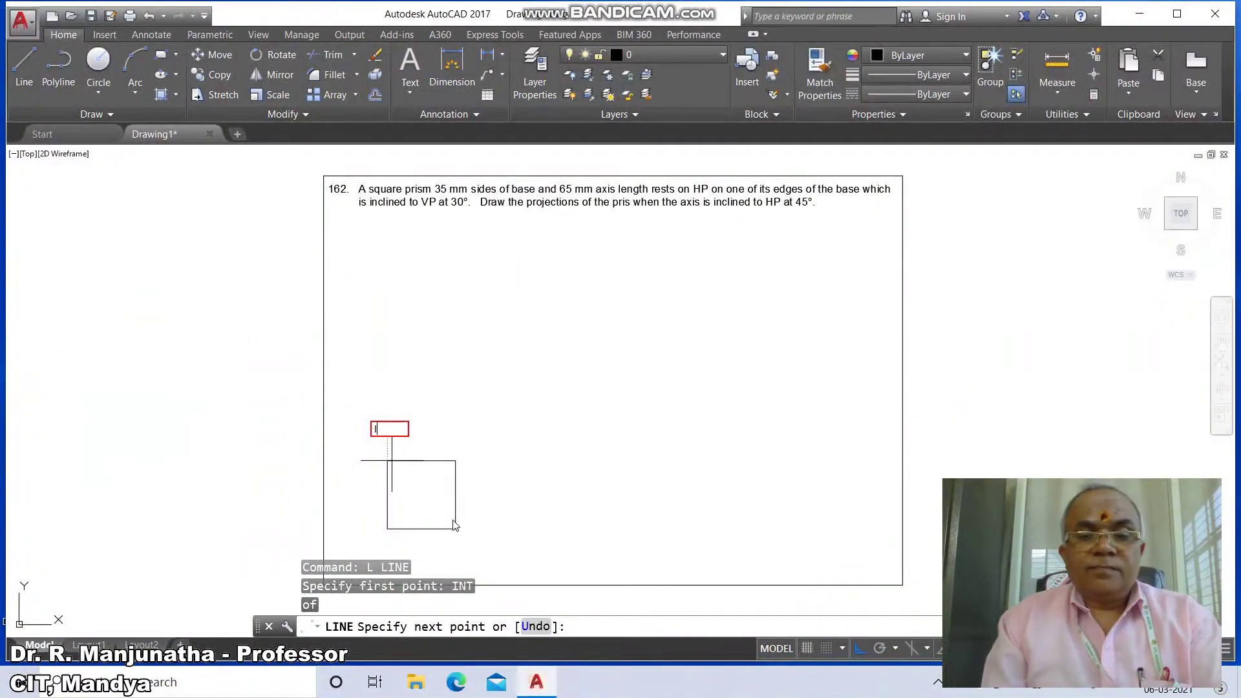
pyautogui.press('Return')
pyautogui.click(453, 526)
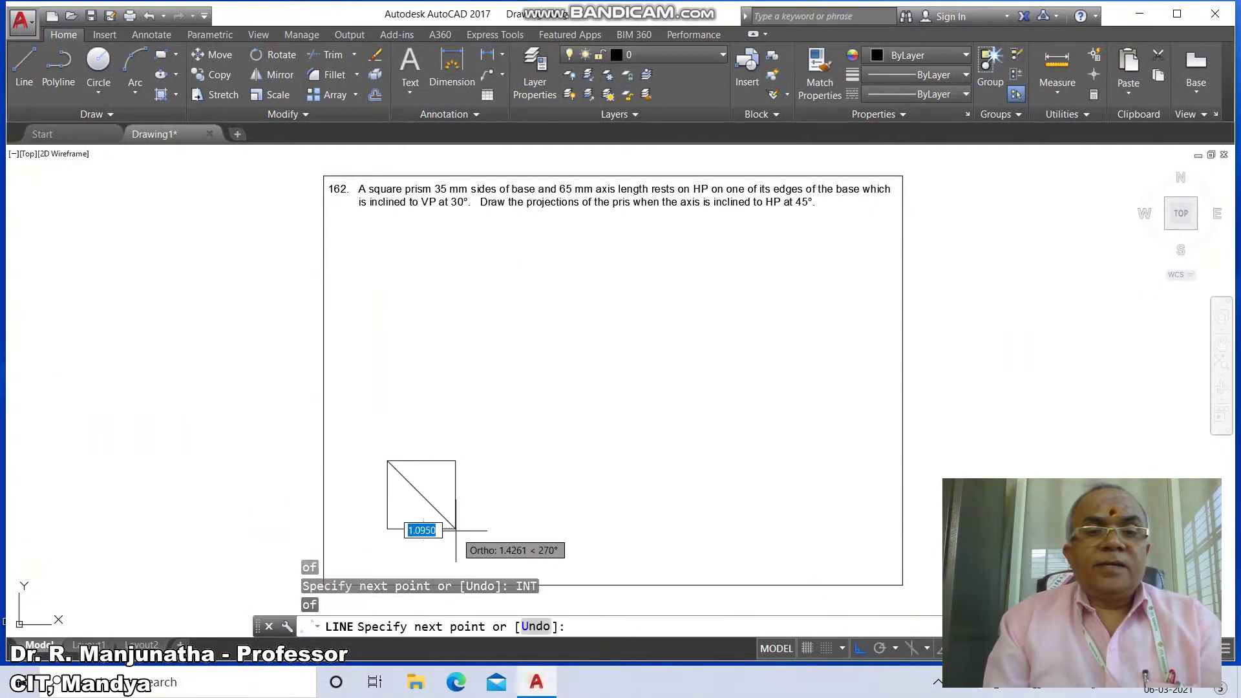
pyautogui.press('Return')
# Draw the second diagonal from the square's upper-right corner to its lower-left corner using intersection snaps.
pyautogui.press('Return')
pyautogui.write('INT')
pyautogui.press('Return')
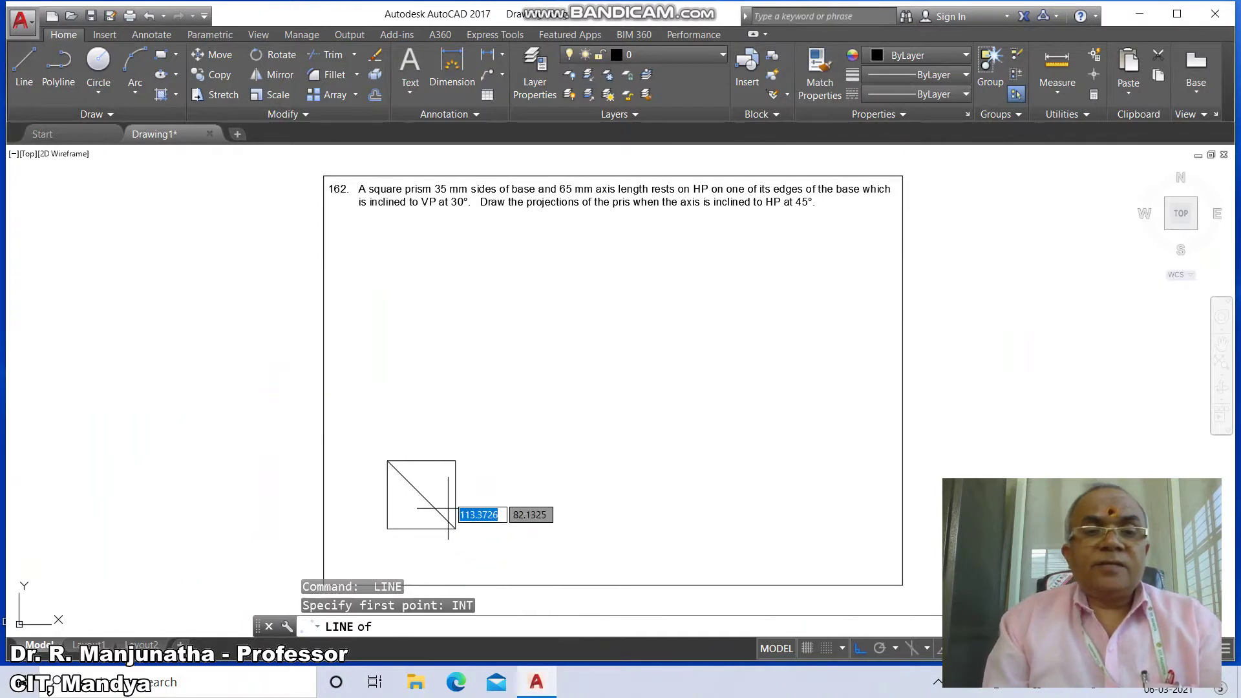
pyautogui.click(457, 462)
pyautogui.write('INT')
pyautogui.press('Return')
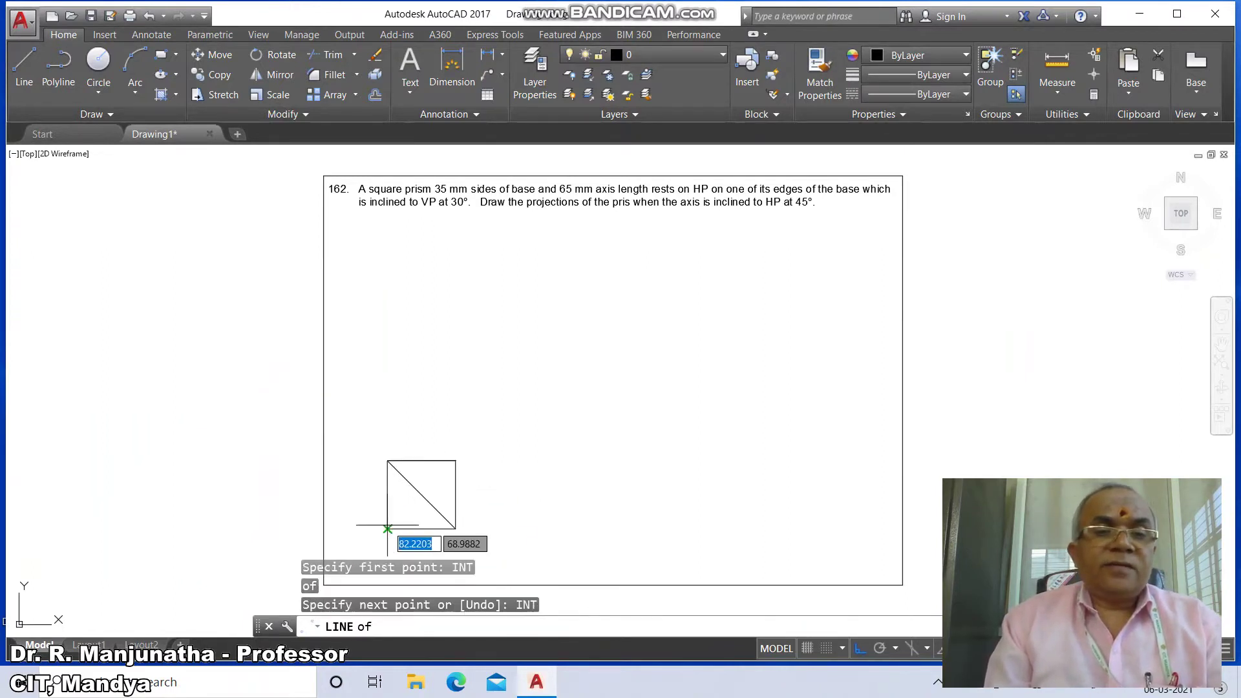
pyautogui.click(388, 528)
pyautogui.press('Return')
# Change the 35 mm square's layer to VISIBLE in its properties.
pyautogui.click(456, 499)
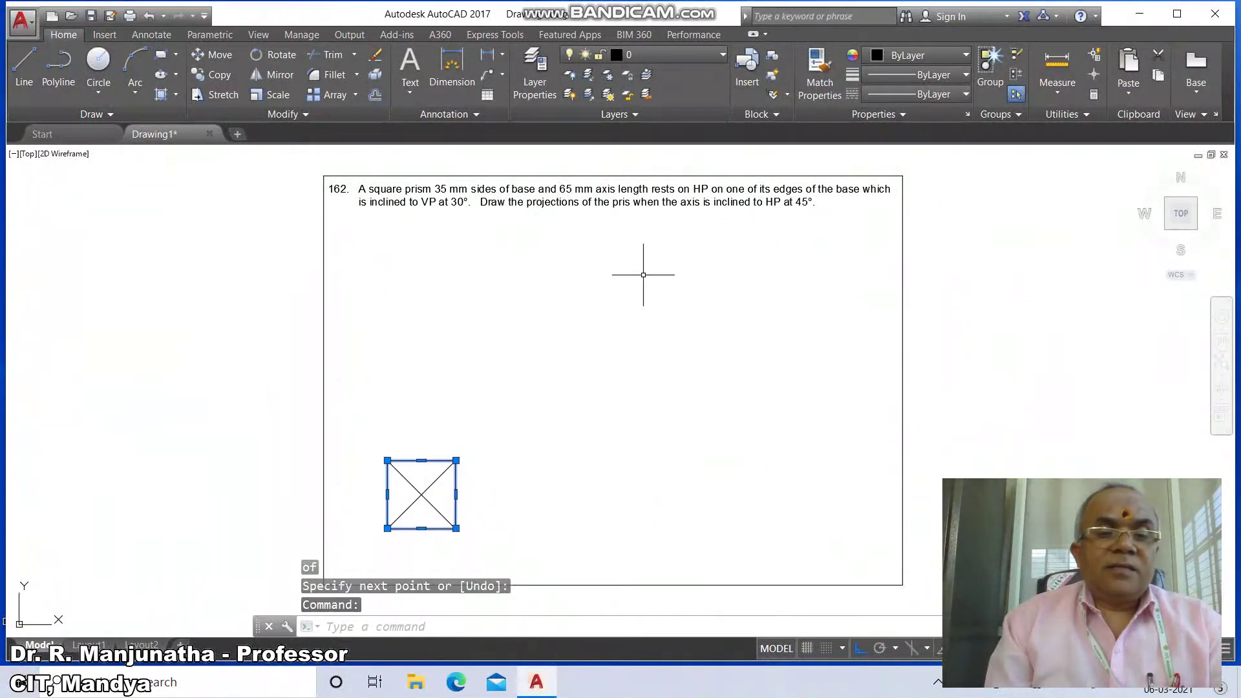
pyautogui.write('CH')
pyautogui.press('Return')
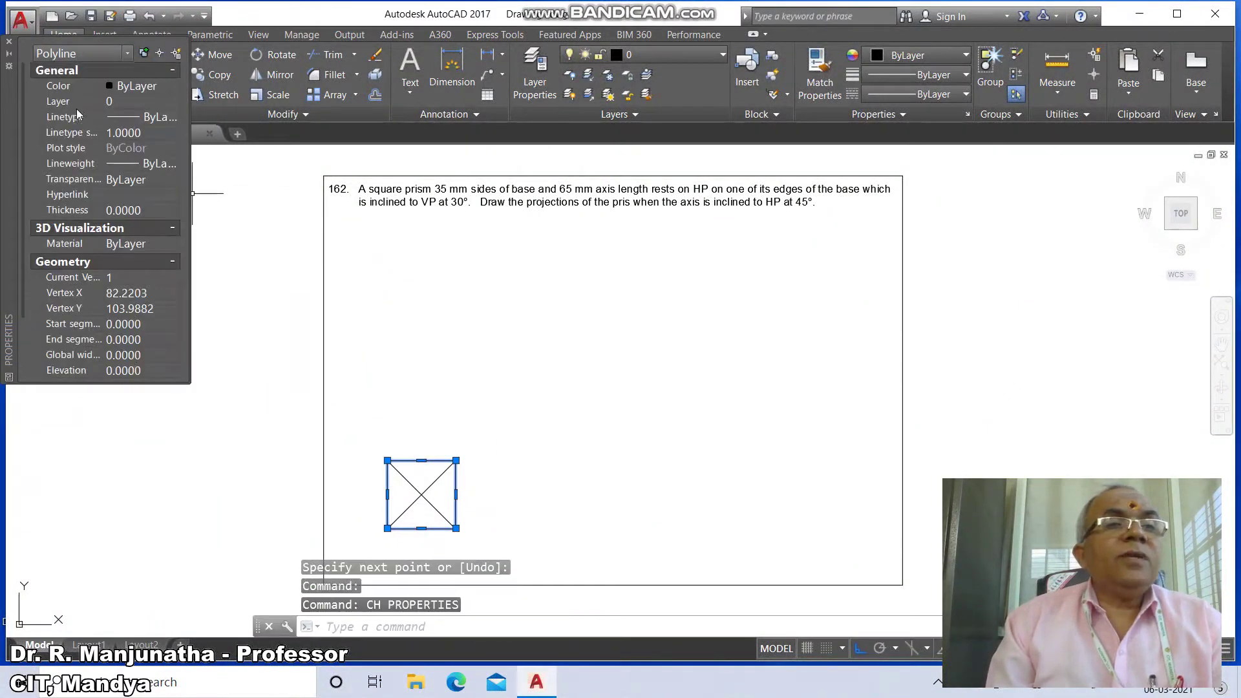
pyautogui.click(174, 101)
pyautogui.click(154, 161)
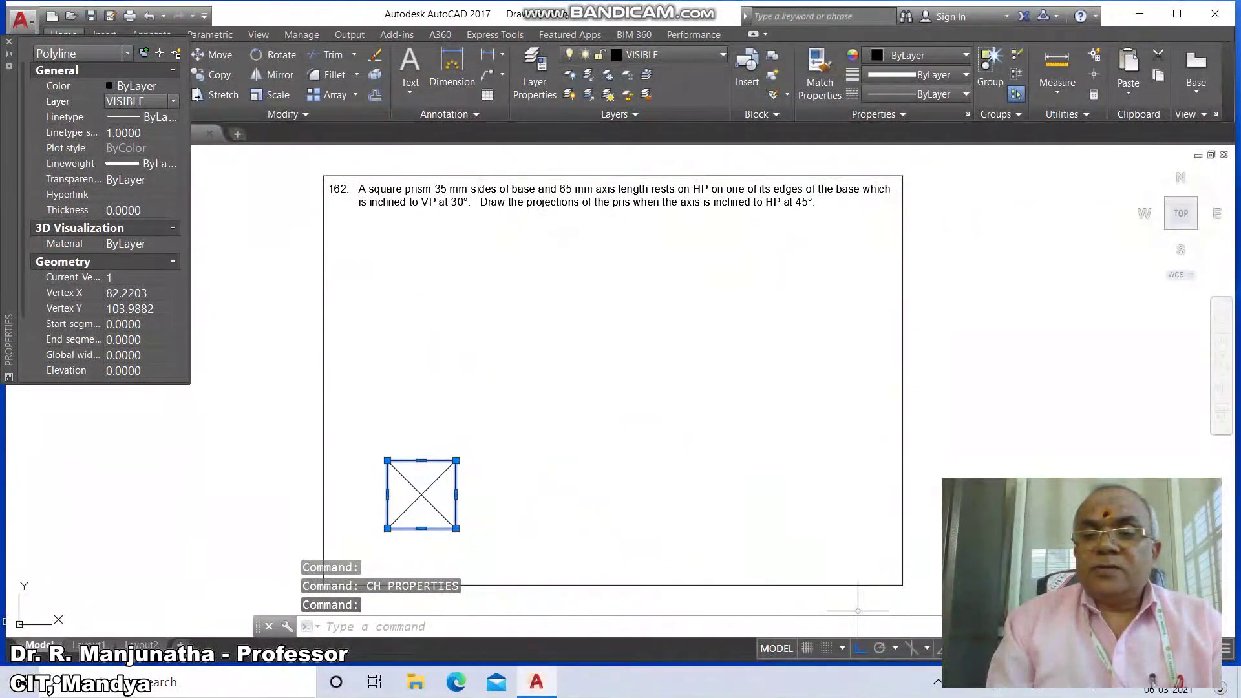
# Move the square and its diagonals freely up and to the right on the sheet, with ortho mode off.
pyautogui.press('Escape')
pyautogui.press('Escape')
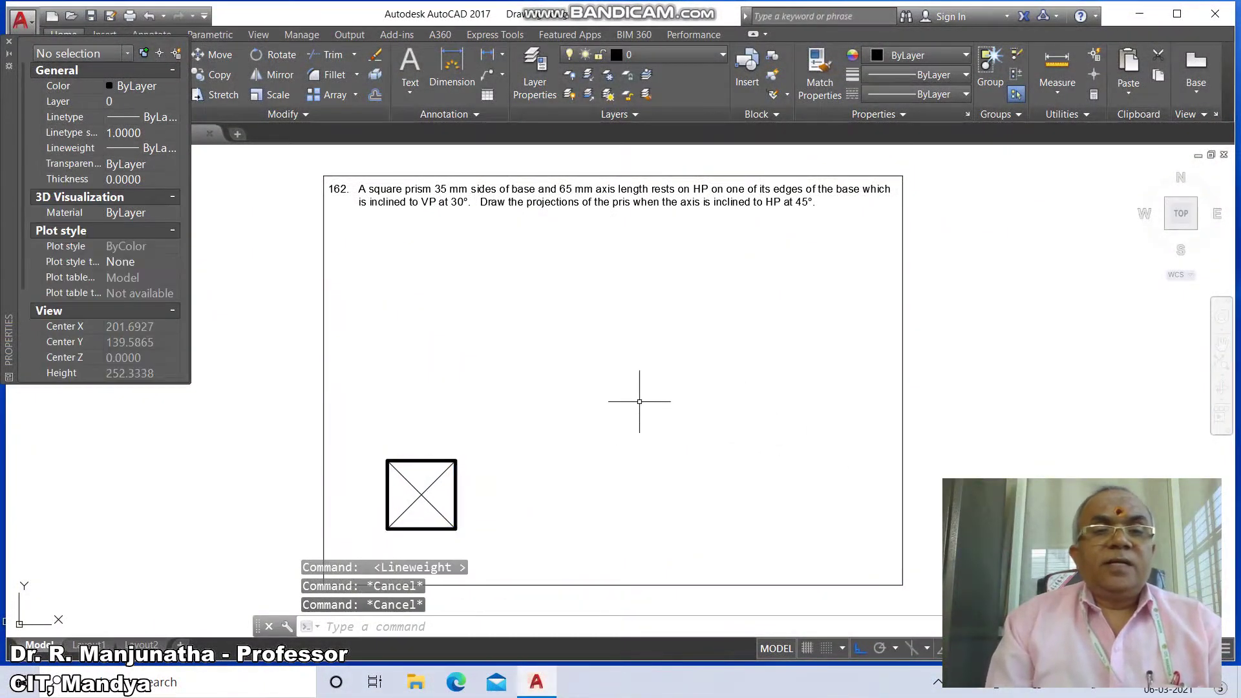
pyautogui.write('m')
pyautogui.press('Return')
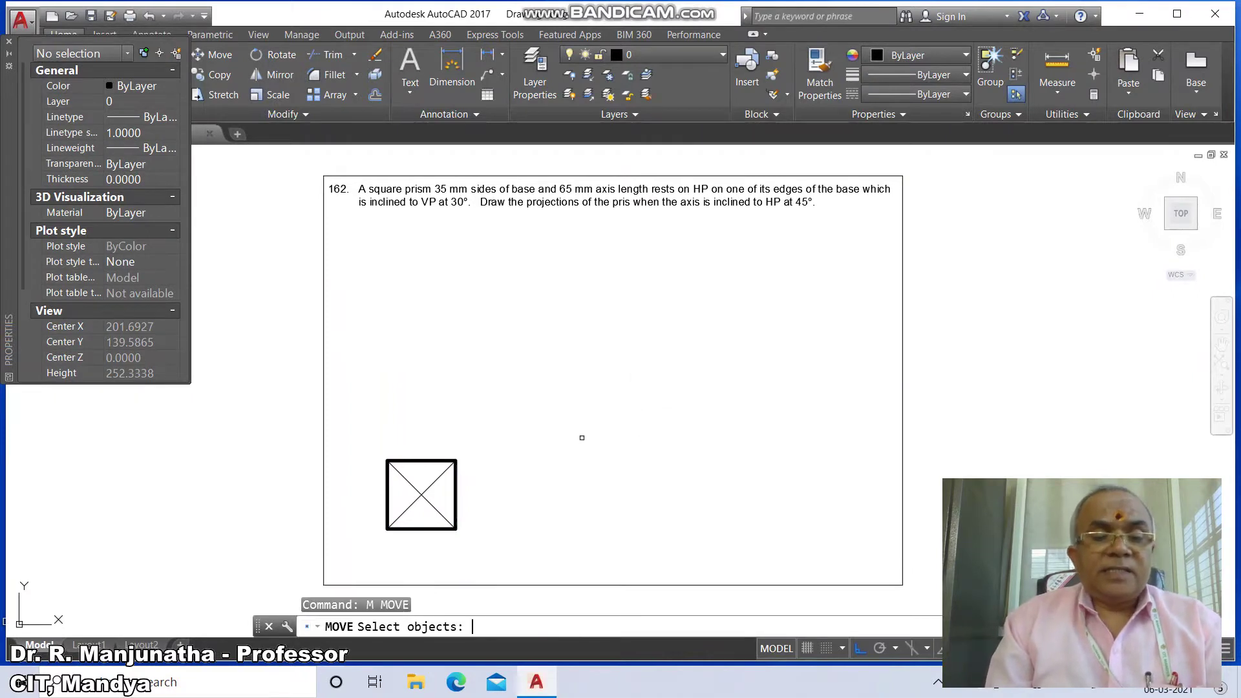
pyautogui.write('c')
pyautogui.press('Return')
pyautogui.click(365, 452)
pyautogui.click(492, 543)
pyautogui.press('Return')
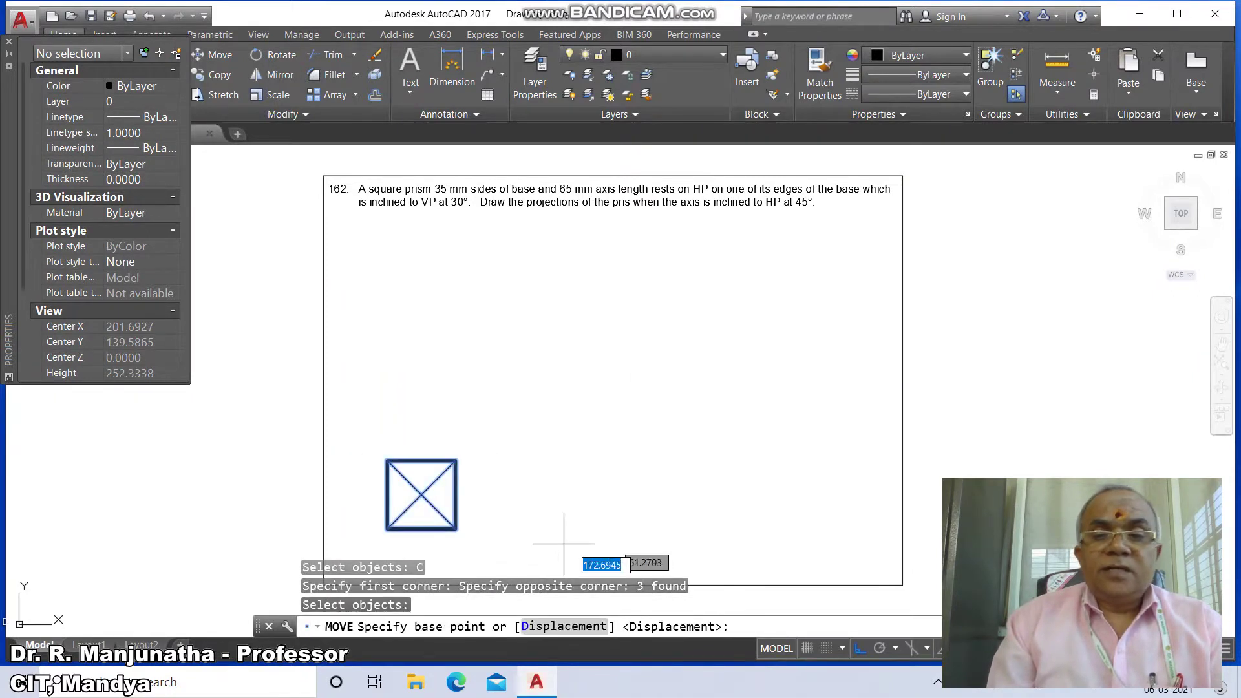
pyautogui.press('F8')
pyautogui.click(527, 512)
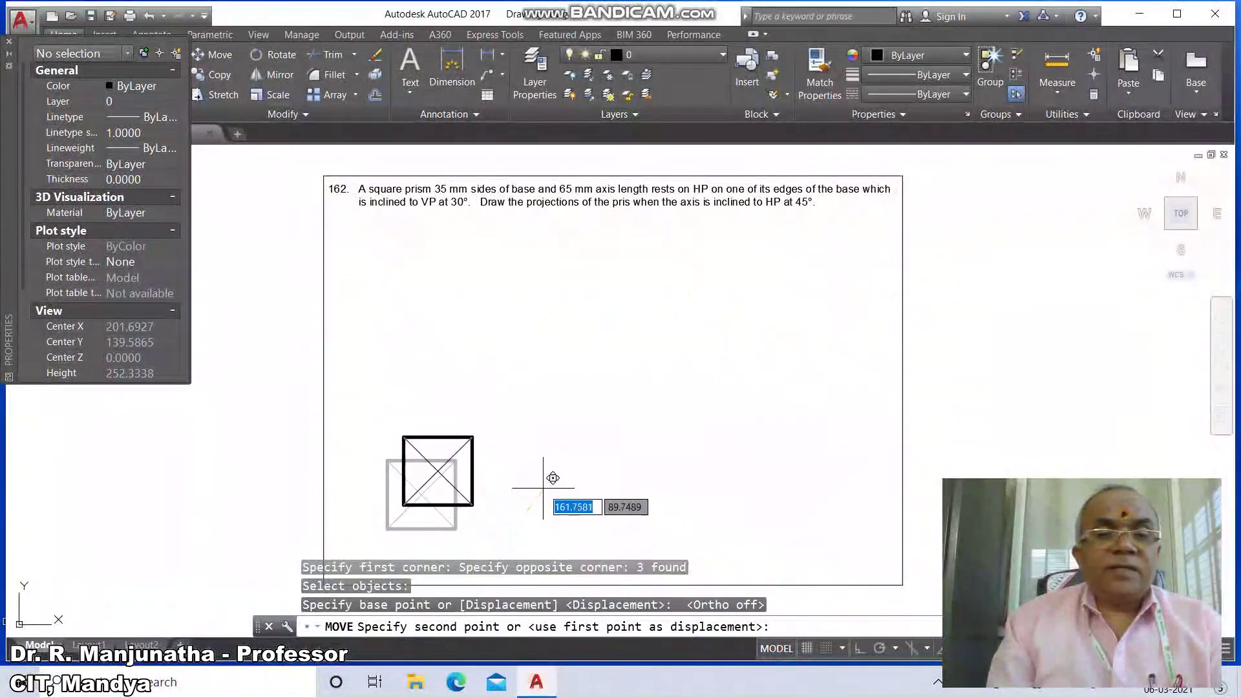
pyautogui.click(559, 476)
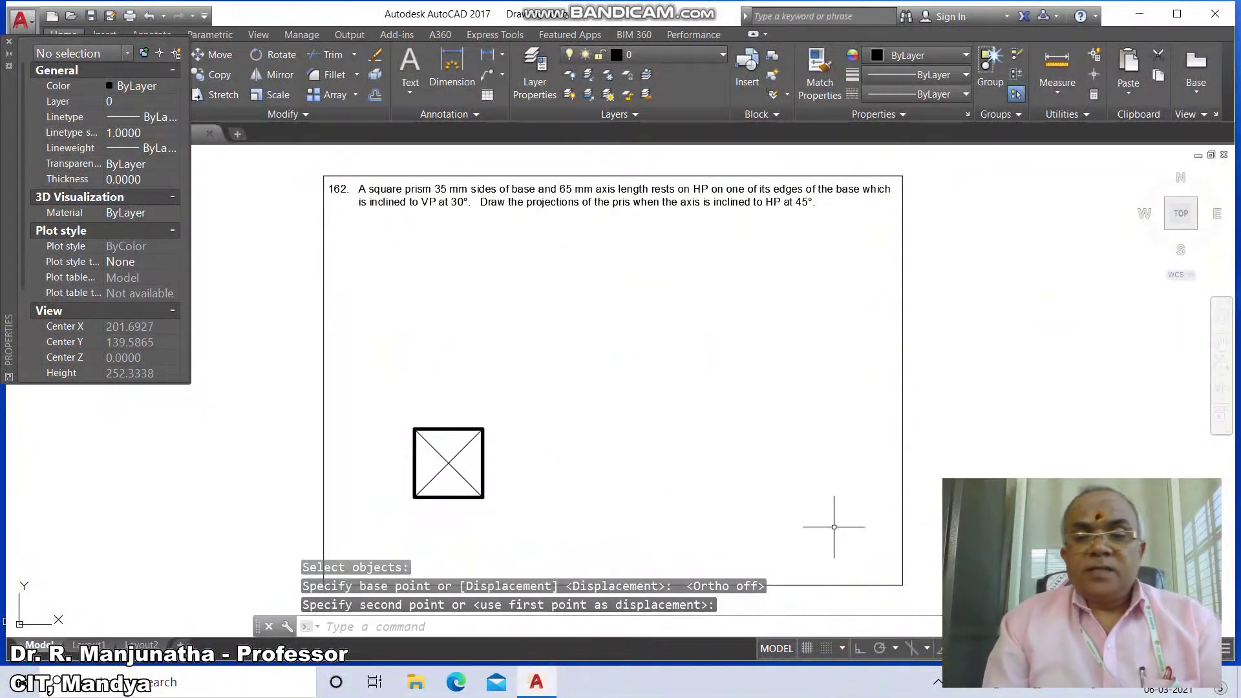
# With ortho mode on, draw a long horizontal line just above the square, starting near the sheet's left border and extending well past the square.
pyautogui.click(862, 648)
pyautogui.write('L')
pyautogui.press('Return')
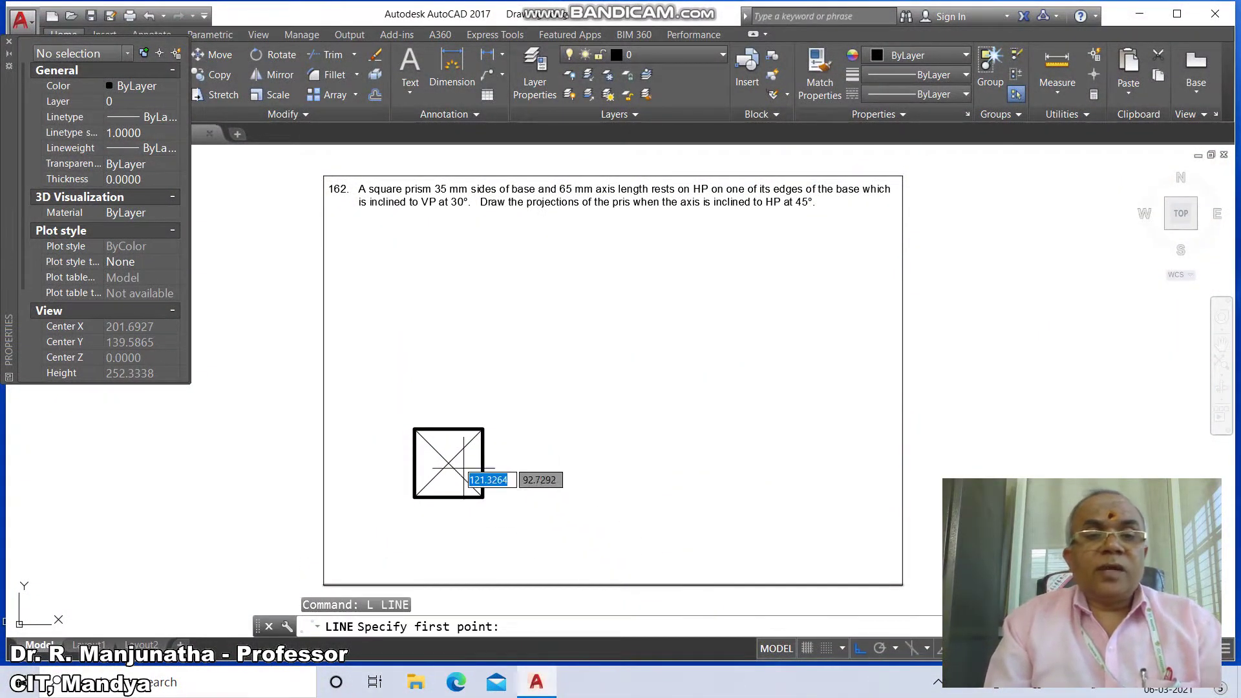
pyautogui.click(365, 392)
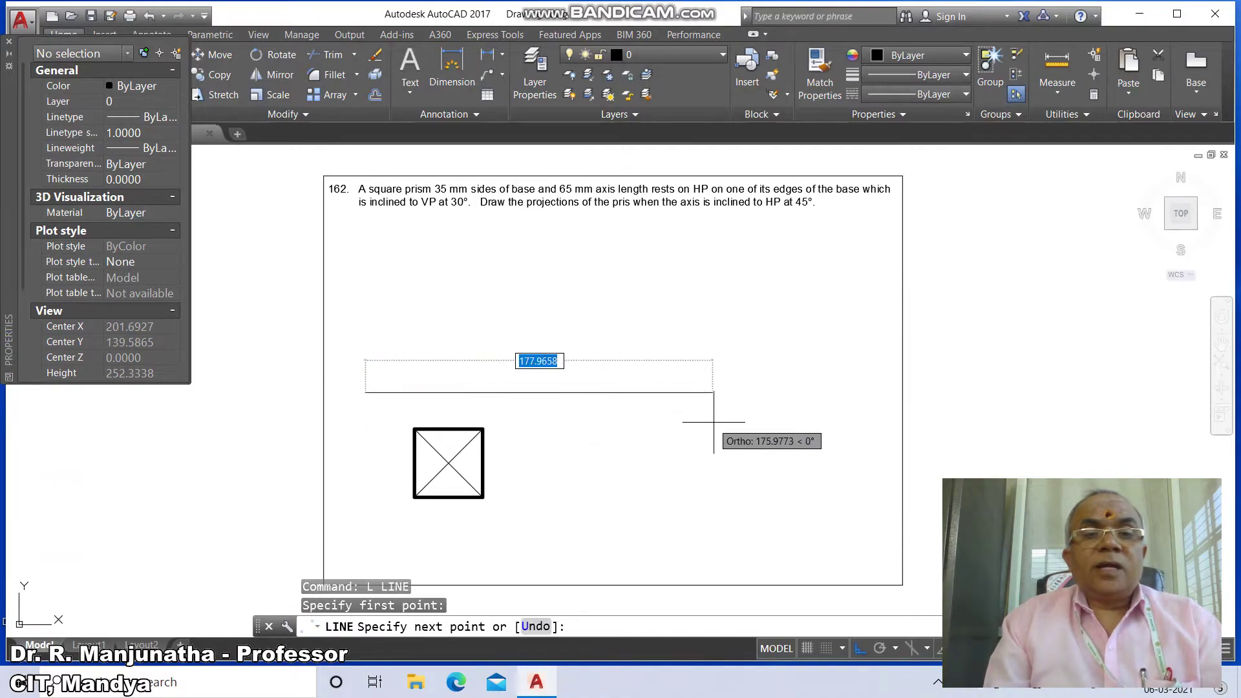
pyautogui.click(753, 419)
pyautogui.press('Return')
# Offset the horizontal line 65 mm upward for the prism's top.
pyautogui.write('o')
pyautogui.press('Return')
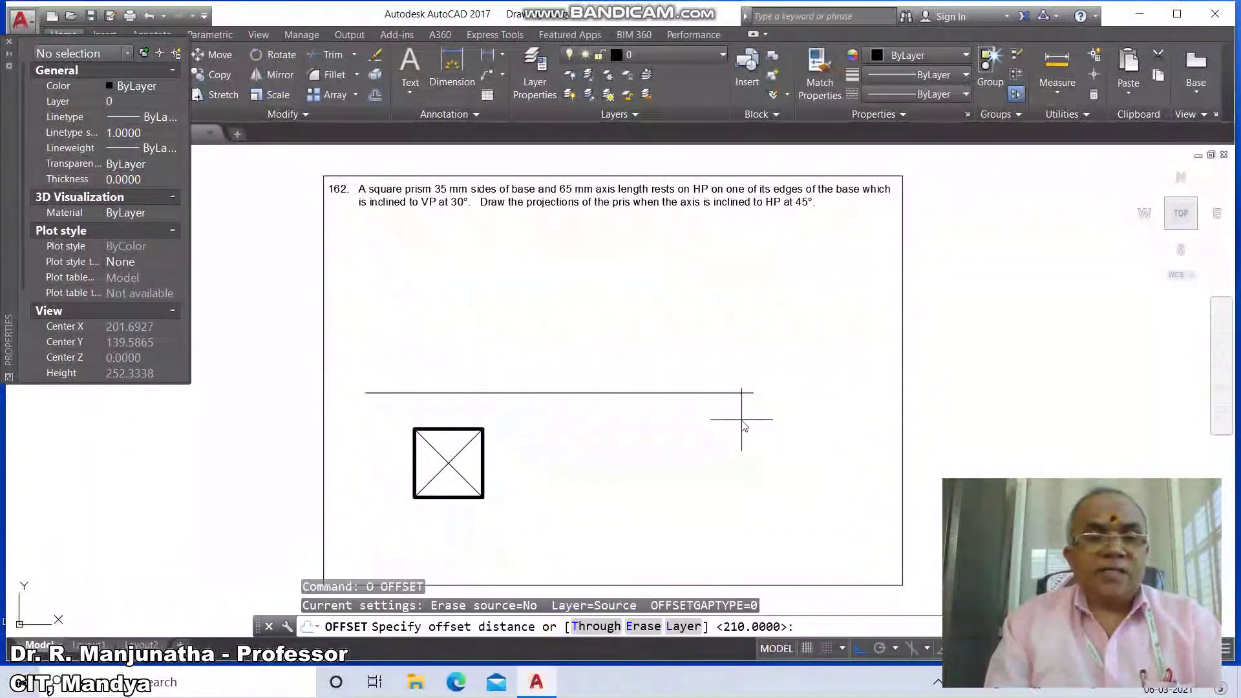
pyautogui.write('65')
pyautogui.press('Return')
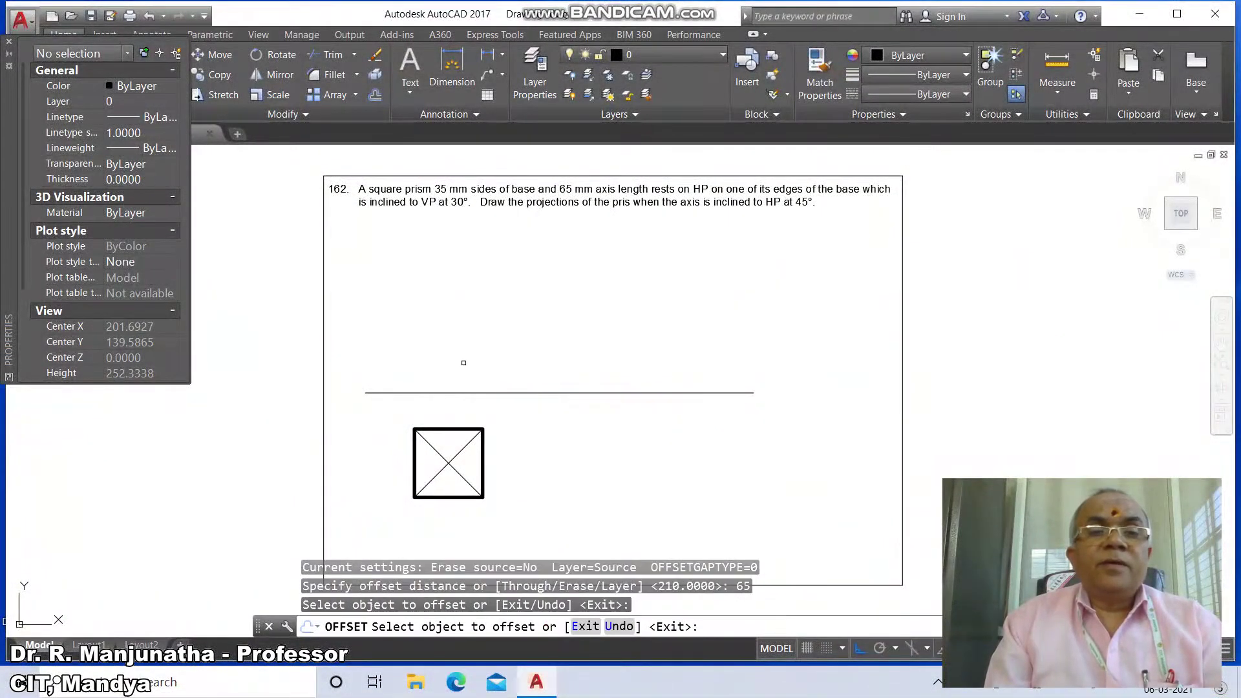
pyautogui.click(458, 392)
pyautogui.click(465, 355)
pyautogui.press('Return')
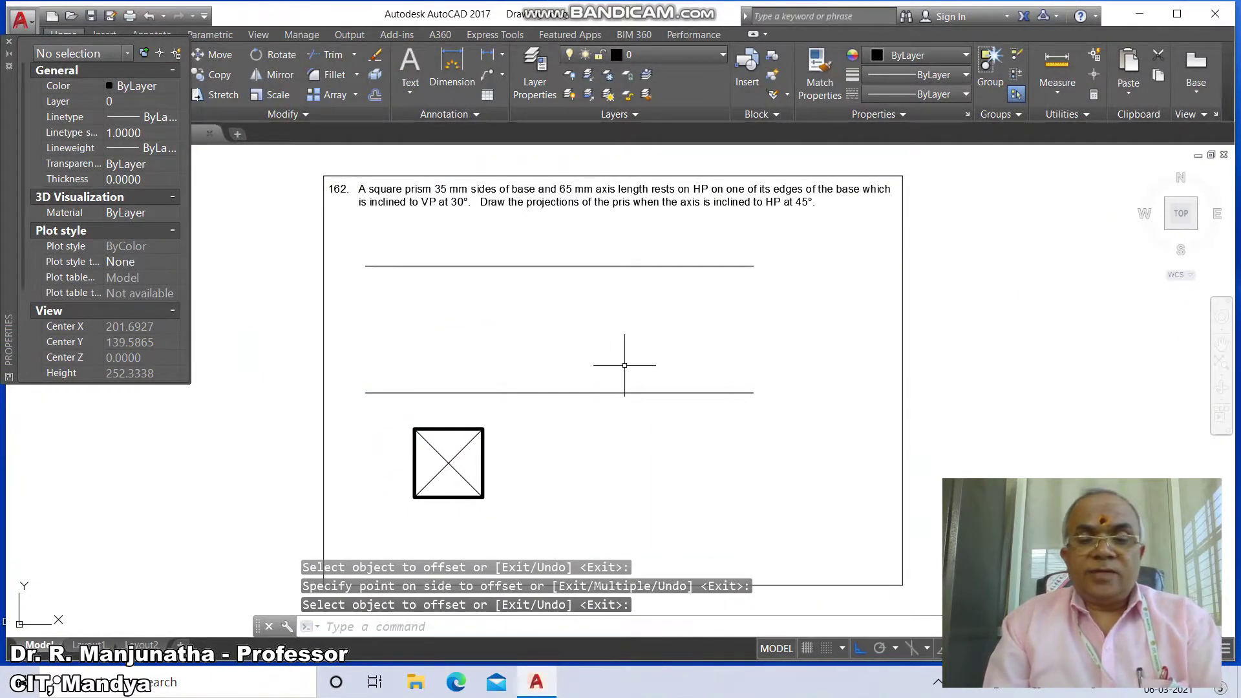
# Draw a vertical projector from the square's upper-left corner perpendicular to the upper horizontal line, using intersection and perpendicular snaps.
pyautogui.write('l')
pyautogui.press('Return')
pyautogui.write('INT')
pyautogui.press('Return')
pyautogui.click(416, 430)
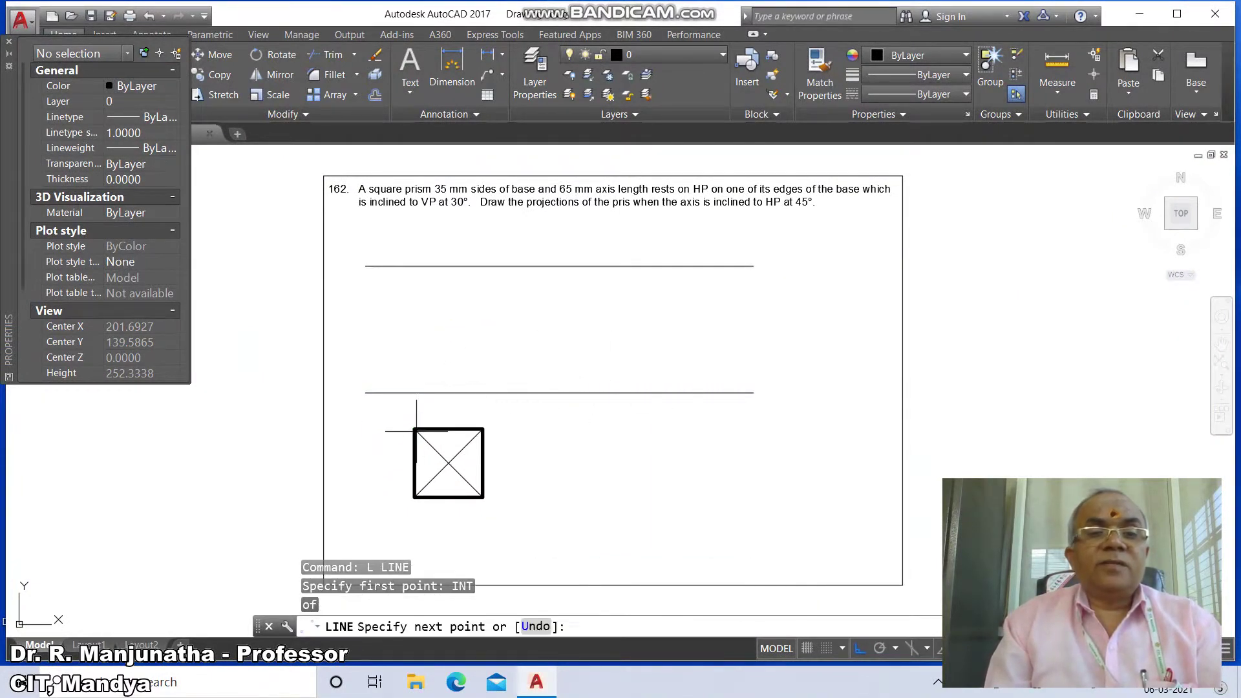
pyautogui.write('PER')
pyautogui.press('Return')
pyautogui.click(421, 266)
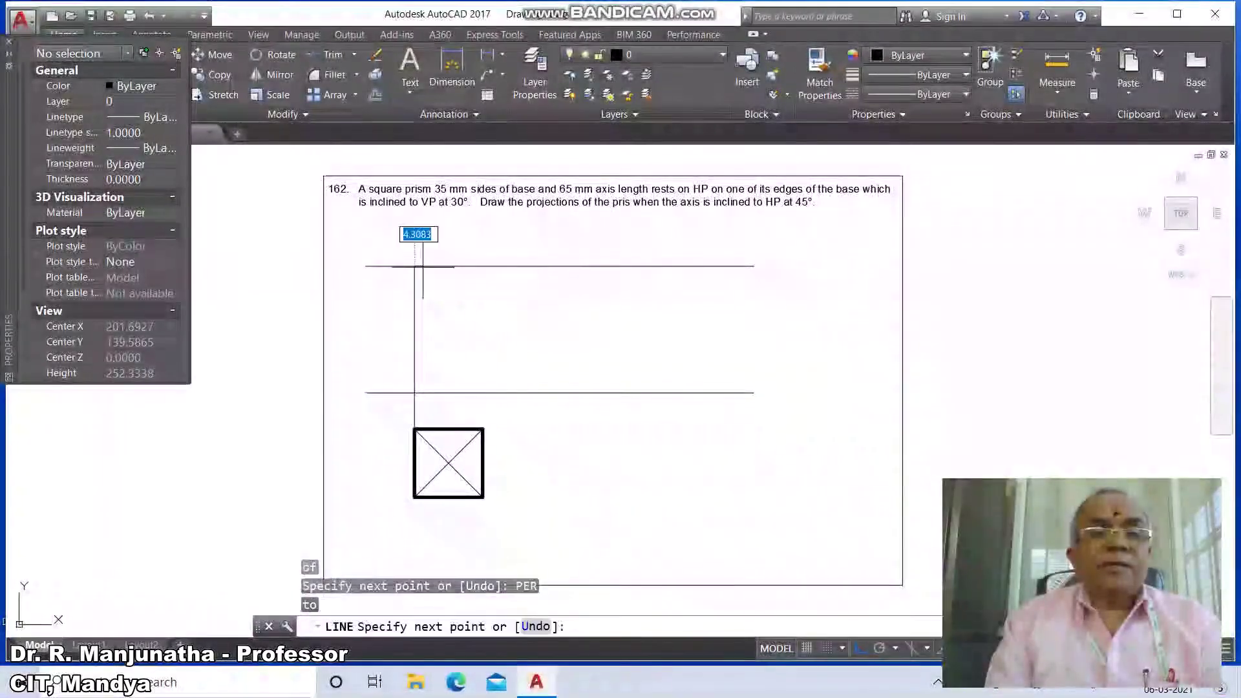
pyautogui.press('Return')
# Draw a second projector from the square's upper-right corner perpendicular to the upper horizontal line.
pyautogui.press('Return')
pyautogui.write('INT')
pyautogui.press('Return')
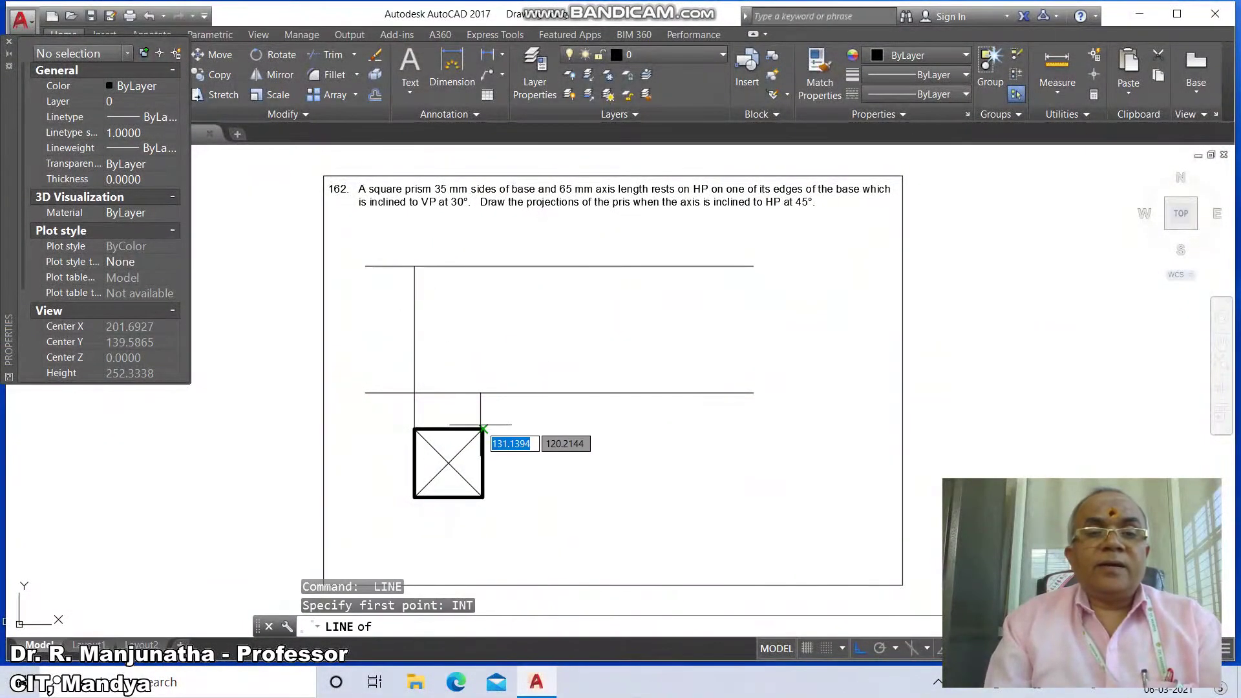
pyautogui.click(482, 427)
pyautogui.write('PER')
pyautogui.press('Return')
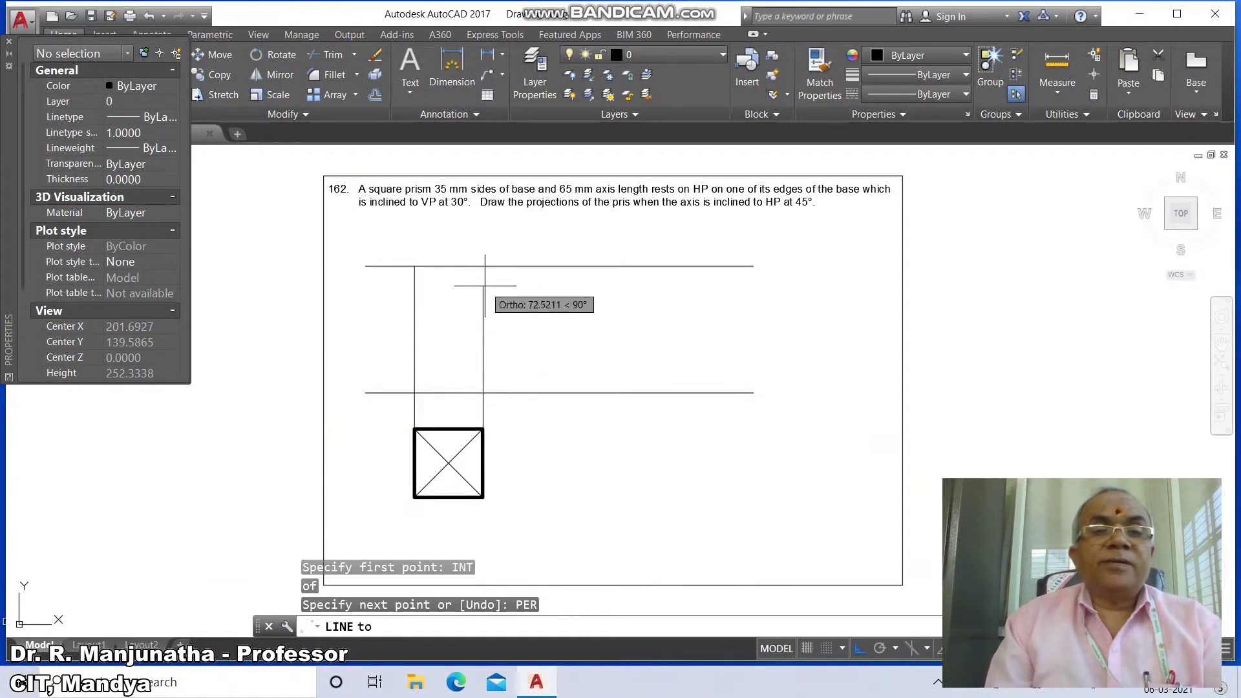
pyautogui.click(486, 265)
pyautogui.press('Return')
# Fillet the upper horizontal line with both vertical projectors at zero radius to form the front view's top corners.
pyautogui.write('F')
pyautogui.press('Return')
pyautogui.click(416, 296)
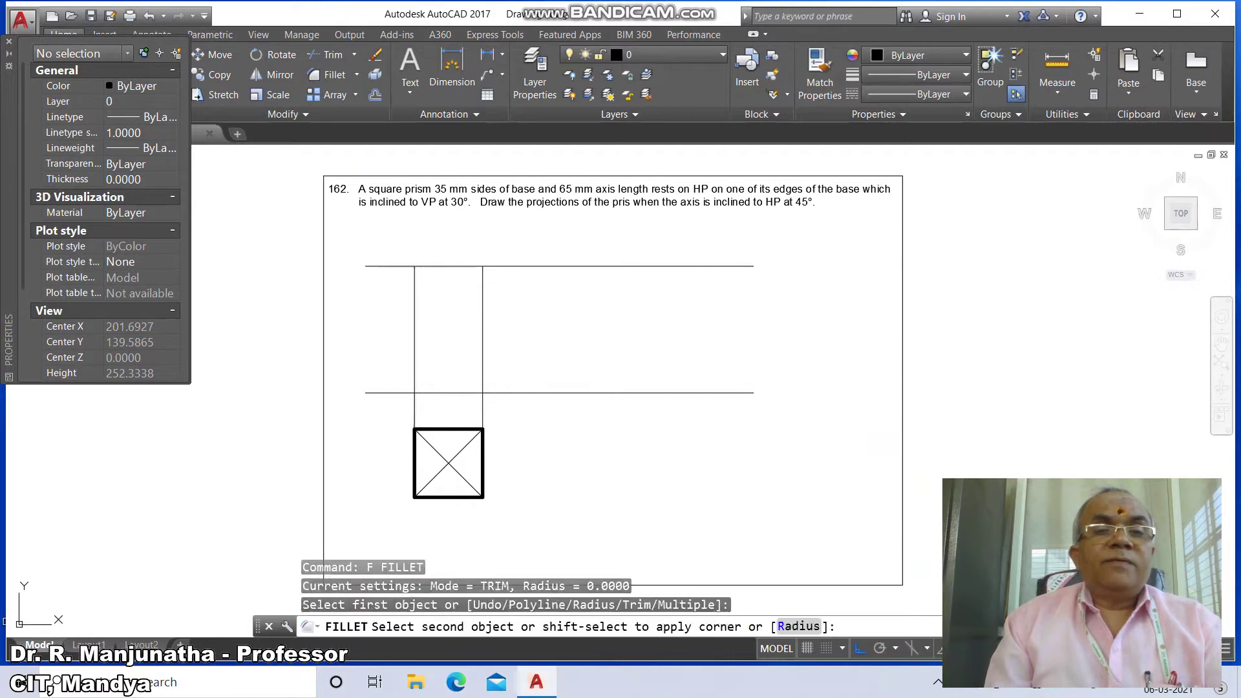
pyautogui.click(477, 266)
pyautogui.press('Return')
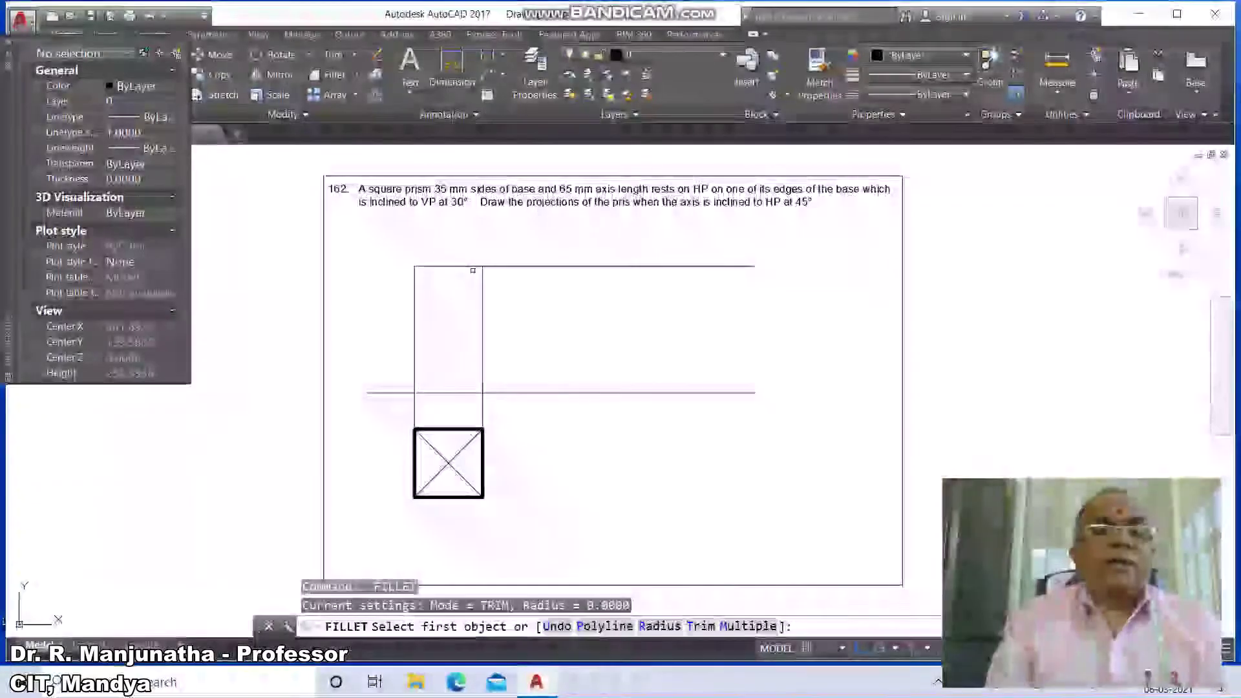
pyautogui.click(473, 266)
pyautogui.click(479, 289)
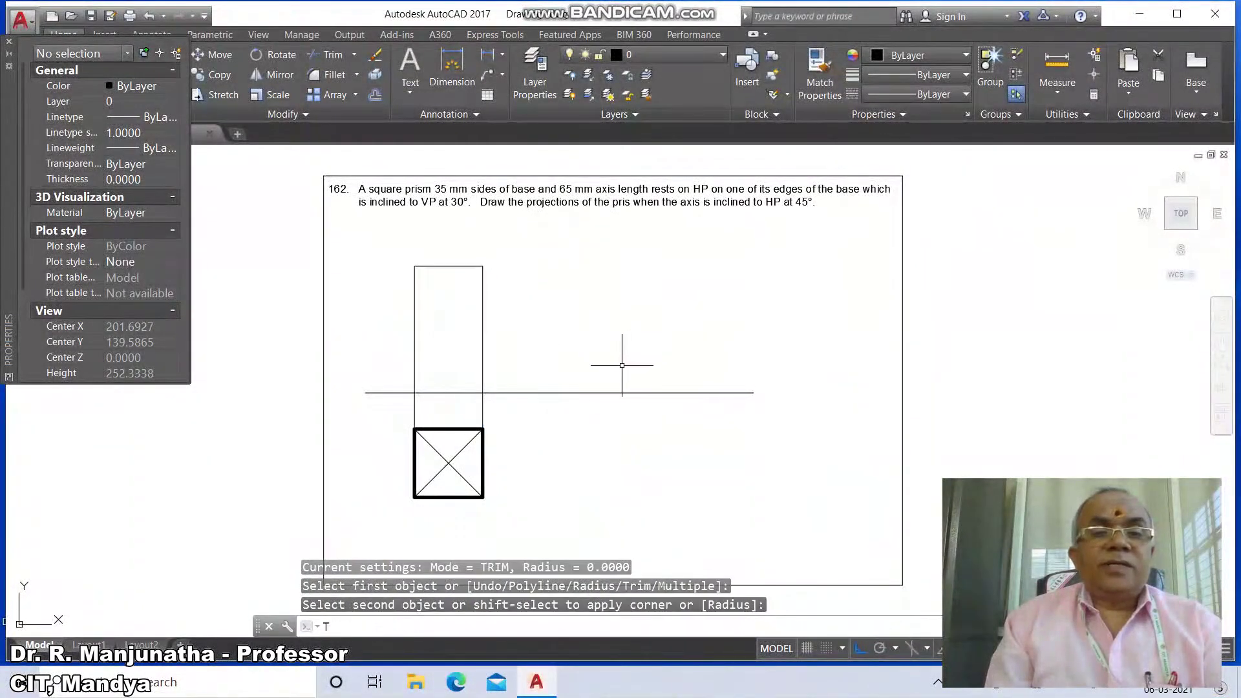
# Trim the lower horizontal line on both sides of the two vertical projectors, using the projectors as cutting edges.
pyautogui.write('TR')
pyautogui.press('Return')
pyautogui.click(416, 379)
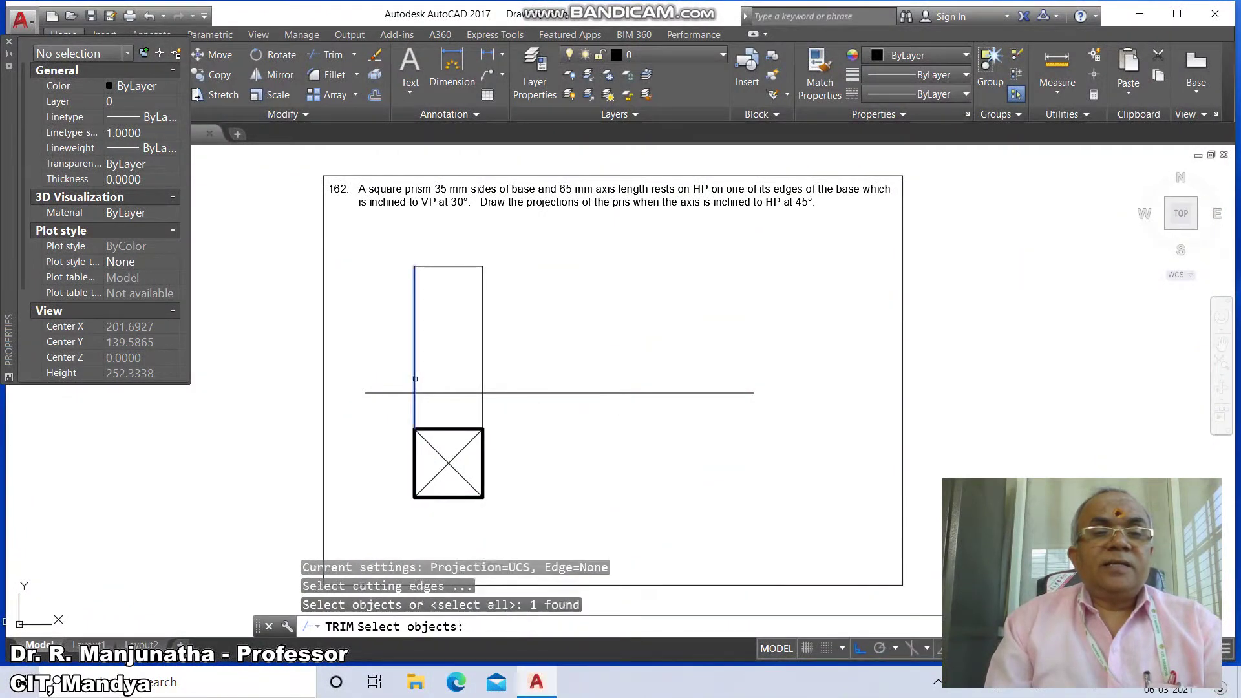
pyautogui.click(484, 382)
pyautogui.press('Return')
pyautogui.click(507, 392)
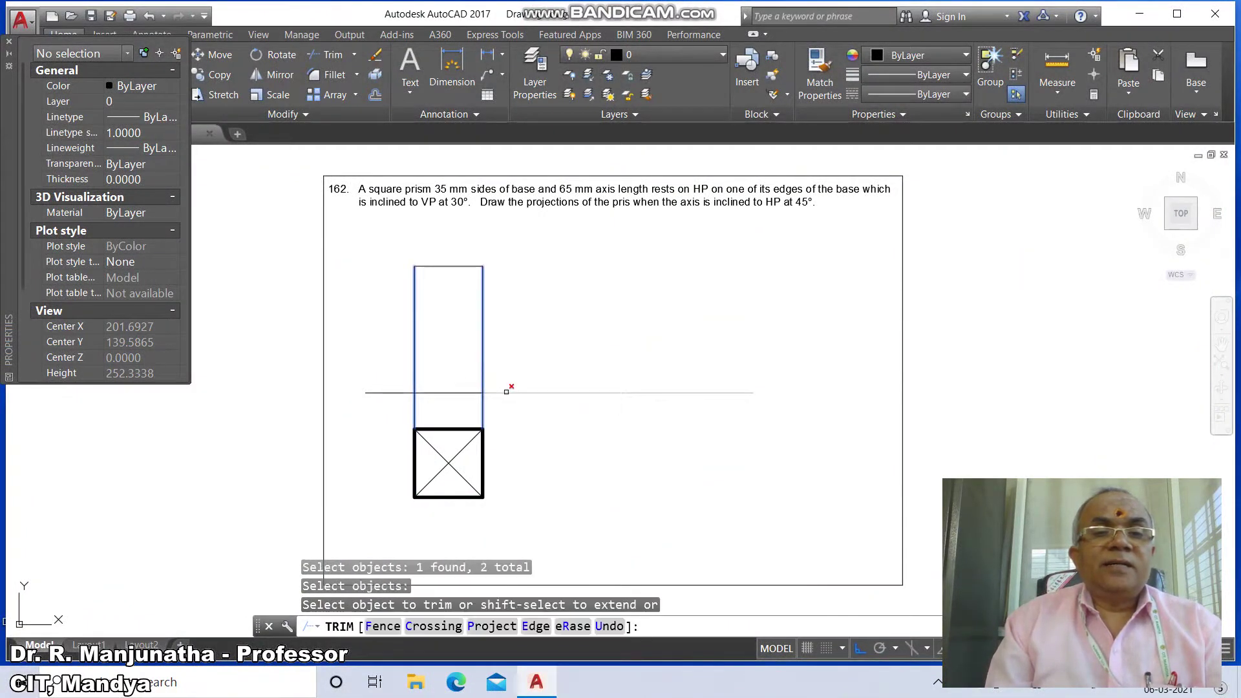
pyautogui.click(410, 415)
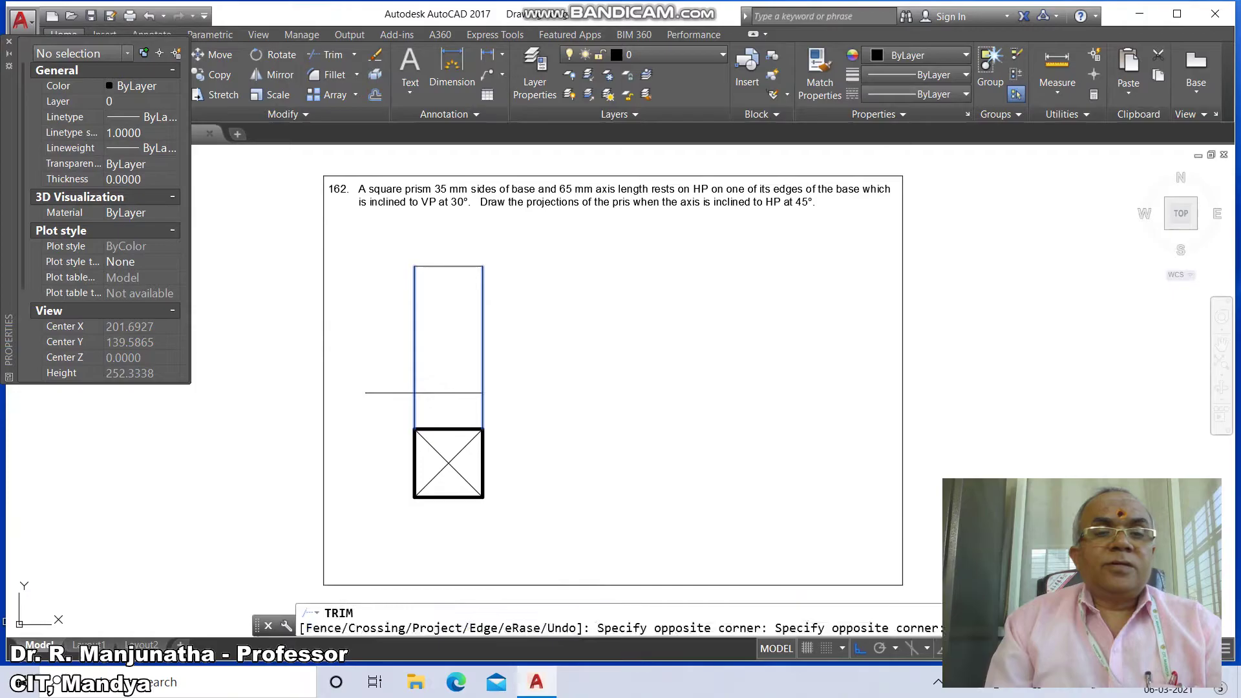
pyautogui.click(388, 390)
pyautogui.press('Return')
# Break the left vertical line at its intersection with the lower horizontal line.
pyautogui.write('br')
pyautogui.press('Return')
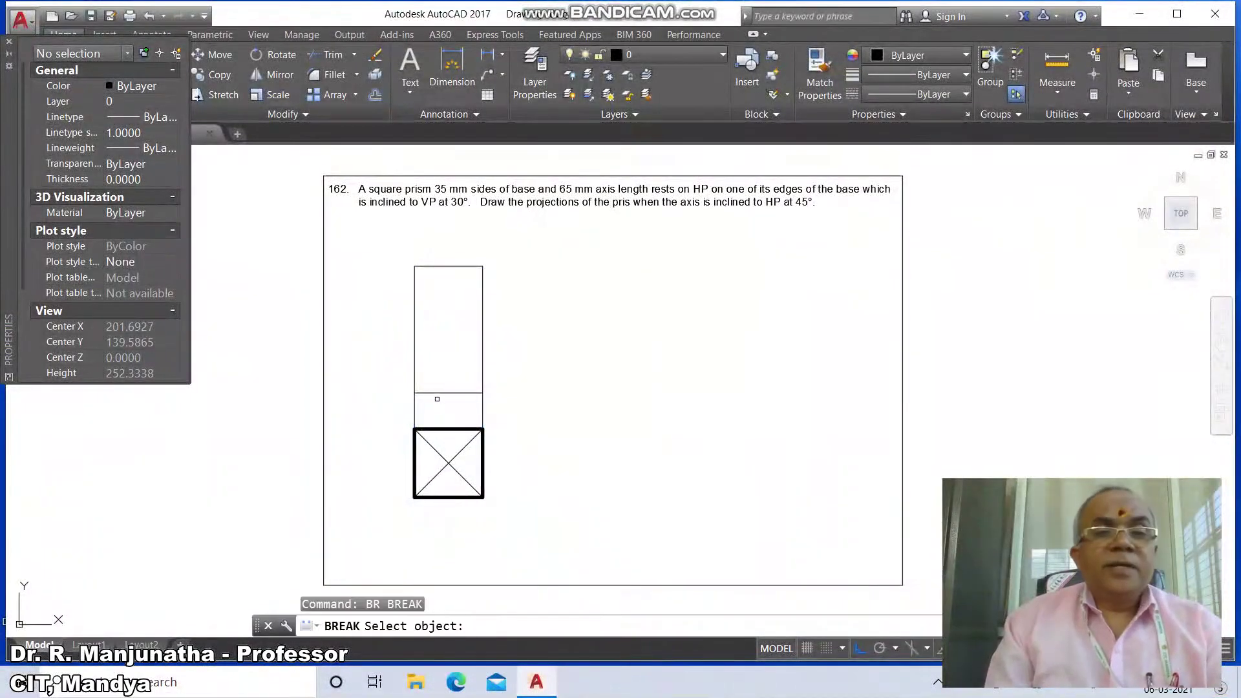
pyautogui.click(414, 378)
pyautogui.write('f')
pyautogui.press('Return')
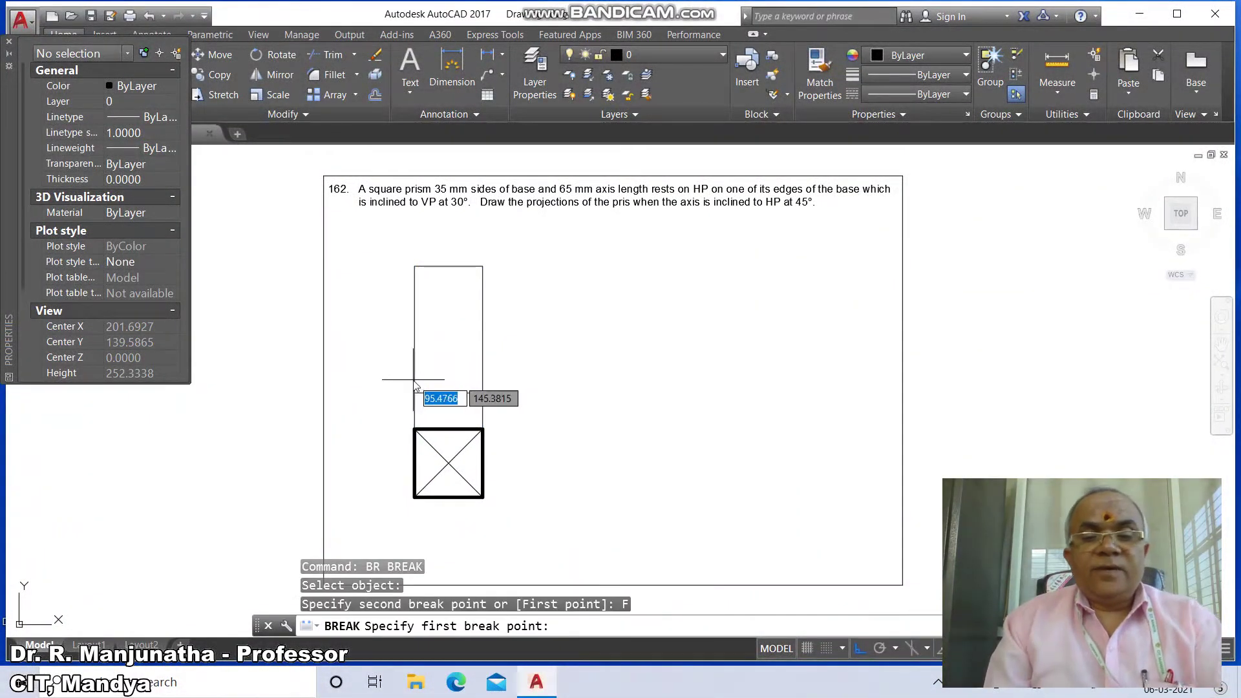
pyautogui.write('int')
pyautogui.press('Return')
pyautogui.click(413, 390)
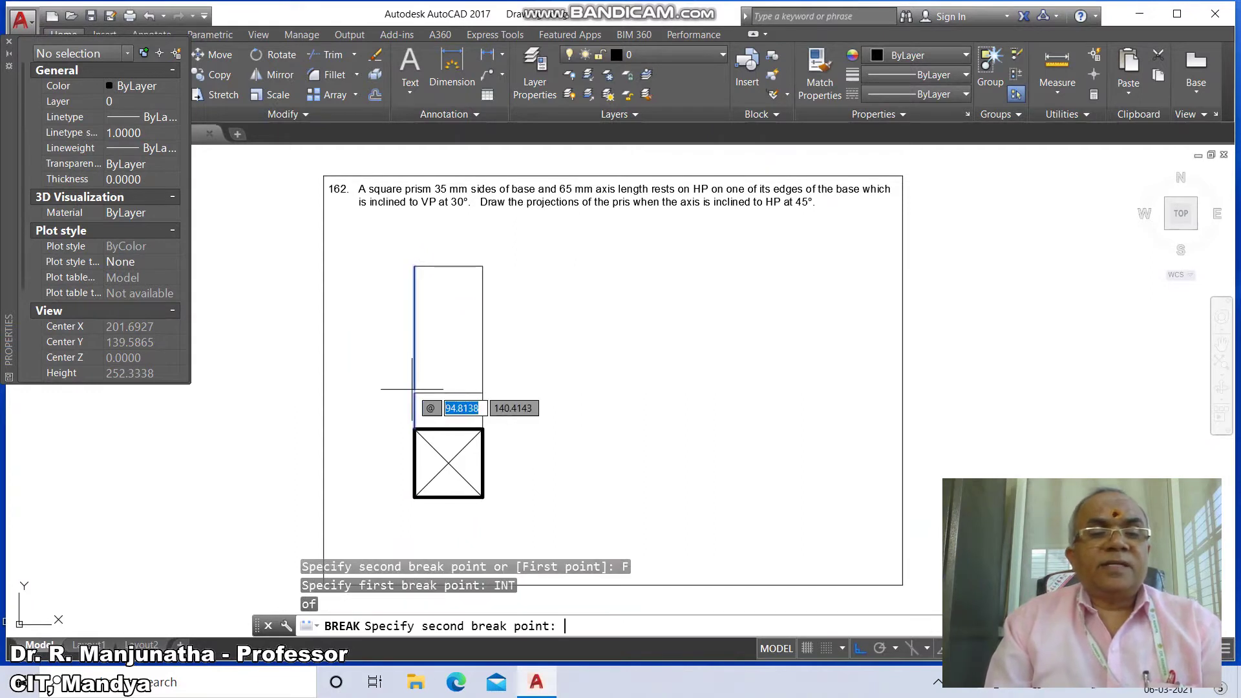
pyautogui.click(412, 389)
# Break the right vertical line at a single point, its intersection with the lower horizontal line.
pyautogui.press('Return')
pyautogui.click(482, 380)
pyautogui.write('f')
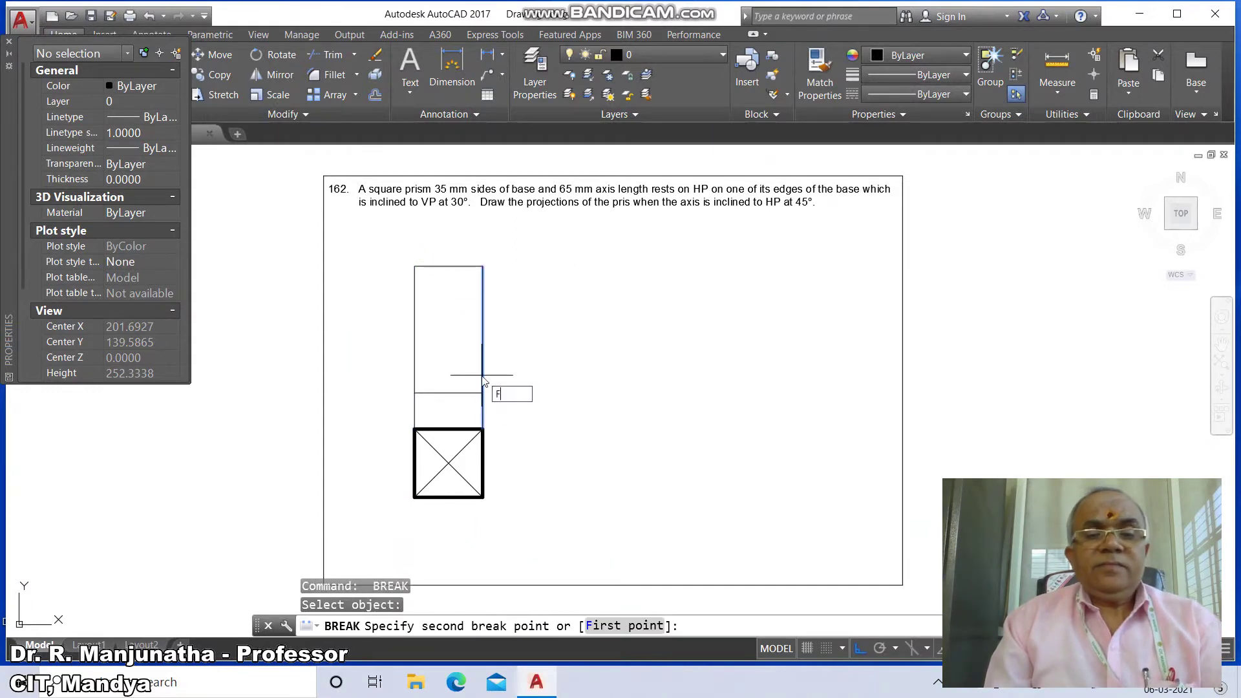
pyautogui.press('Return')
pyautogui.write('int')
pyautogui.press('Return')
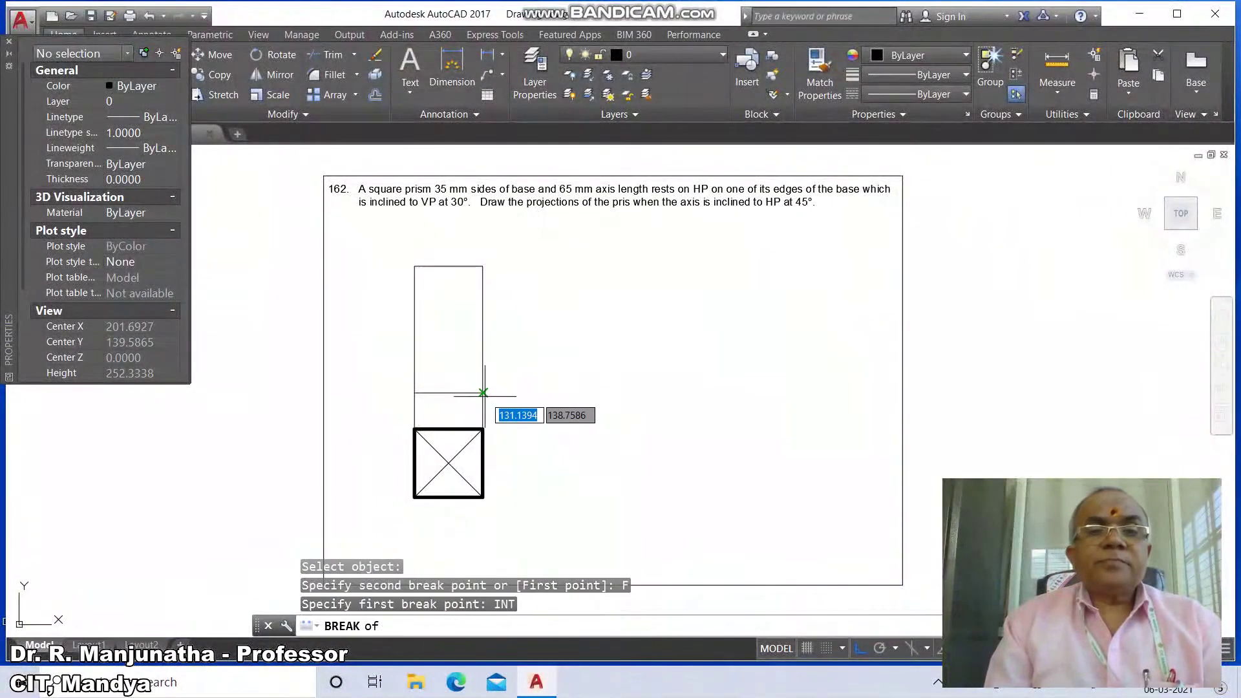
pyautogui.click(484, 395)
pyautogui.write('@')
pyautogui.press('Return')
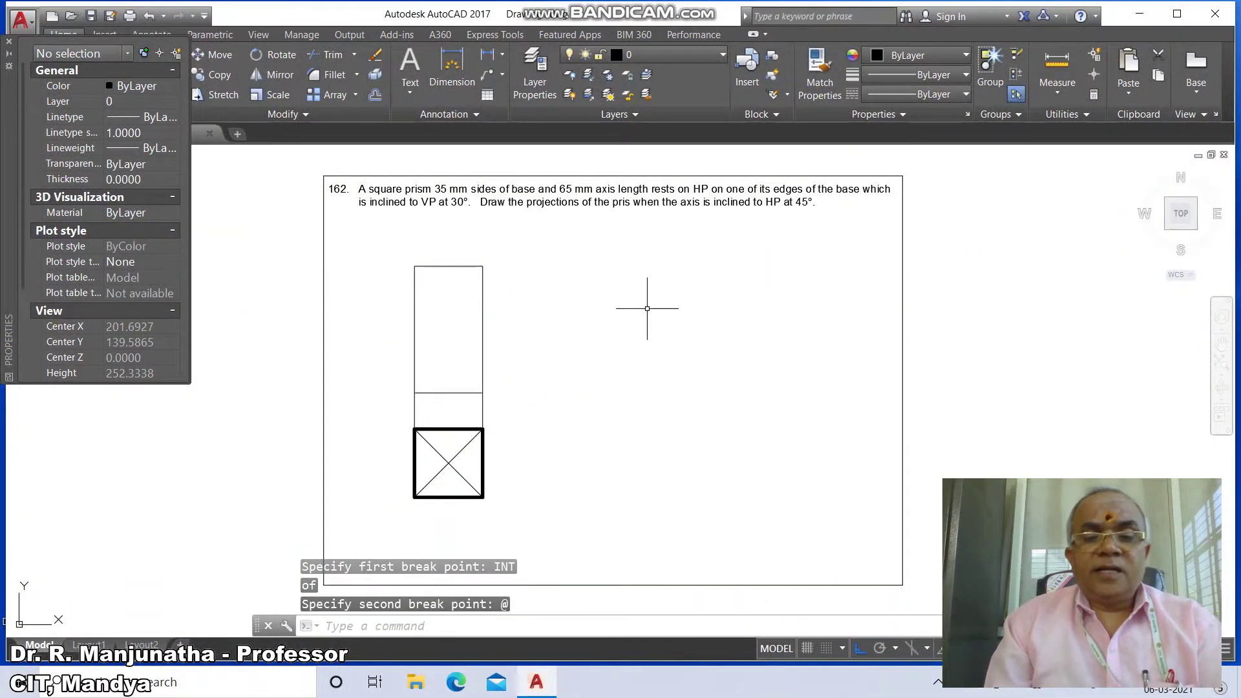
# Draw a vertical line from the square's centre to slightly above the front view, and break it just below the front view's base.
pyautogui.write('L')
pyautogui.press('Return')
pyautogui.write('int:')
pyautogui.press('Return')
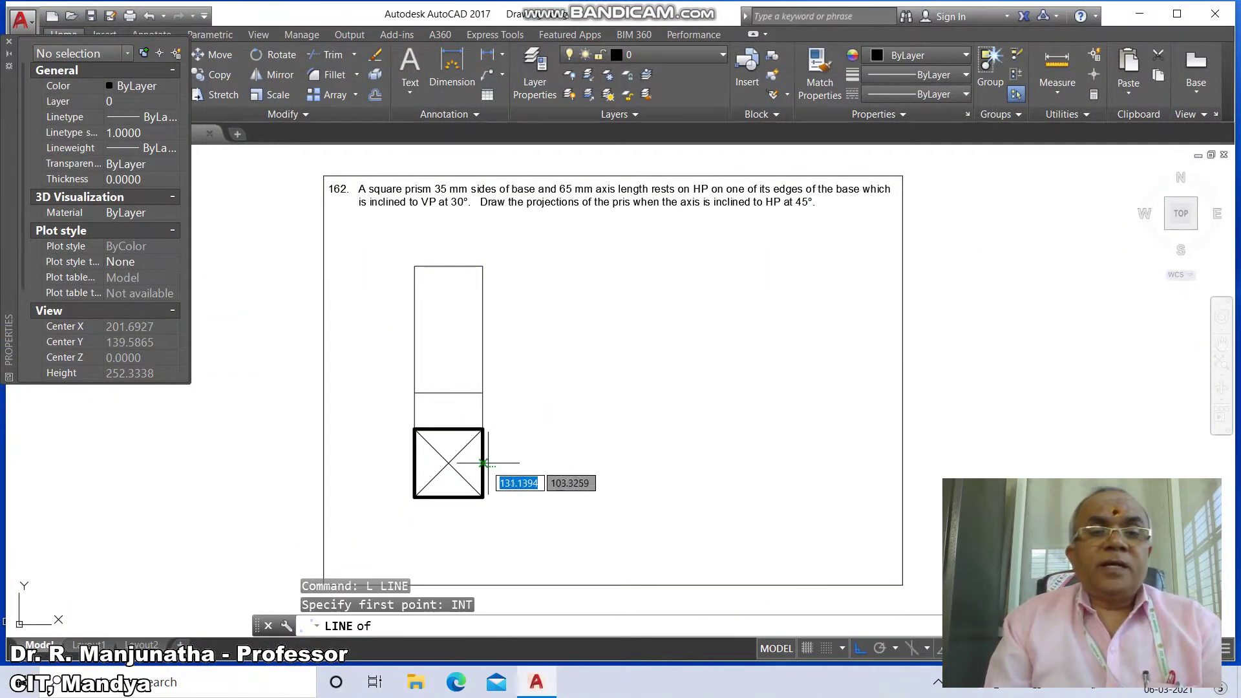
pyautogui.click(448, 464)
pyautogui.click(449, 258)
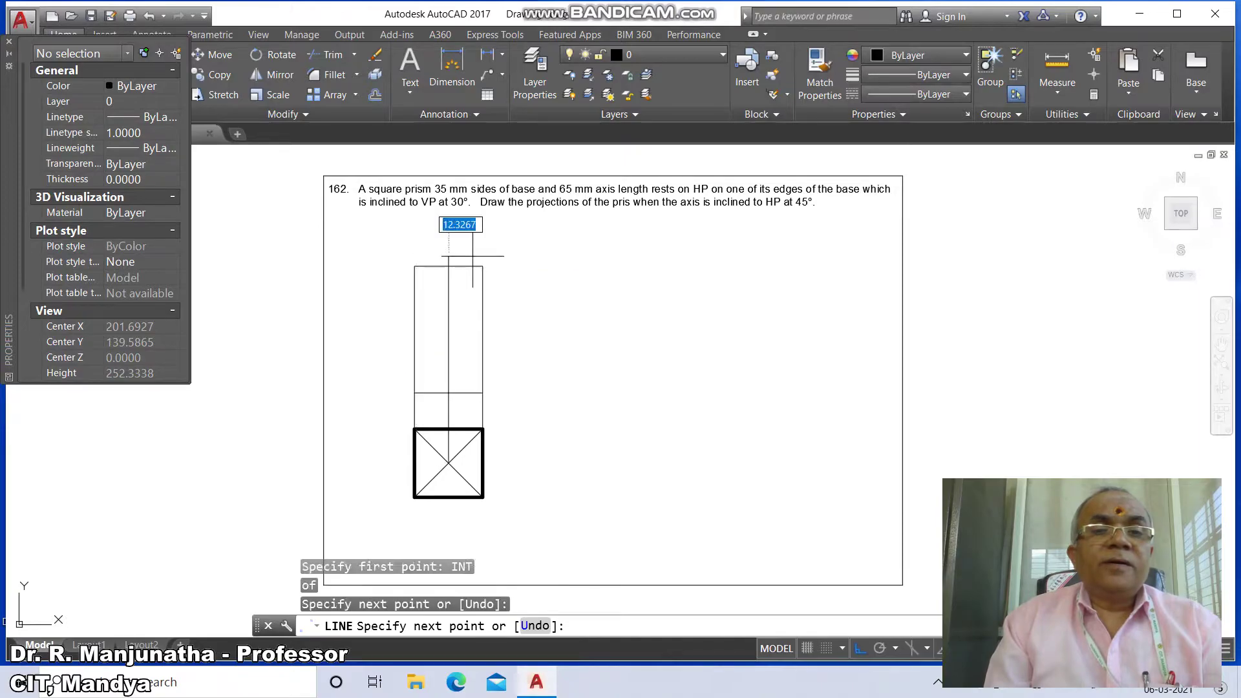
pyautogui.press('Return')
pyautogui.write('br')
pyautogui.press('Return')
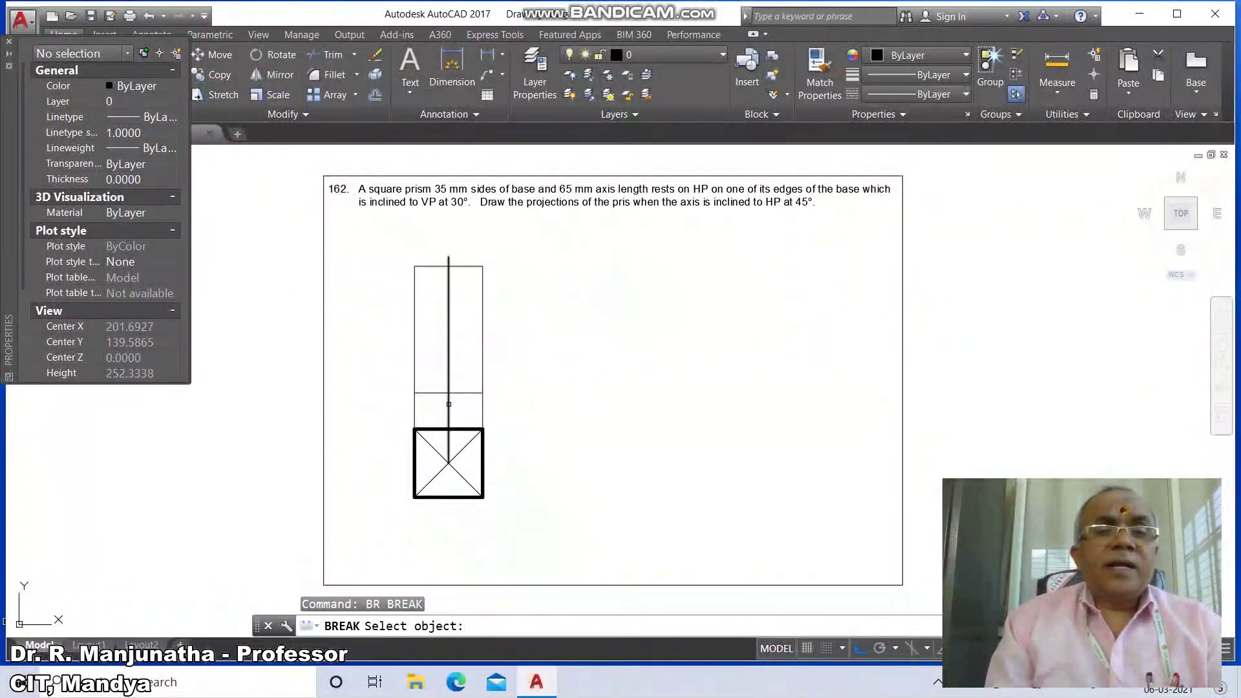
pyautogui.click(449, 404)
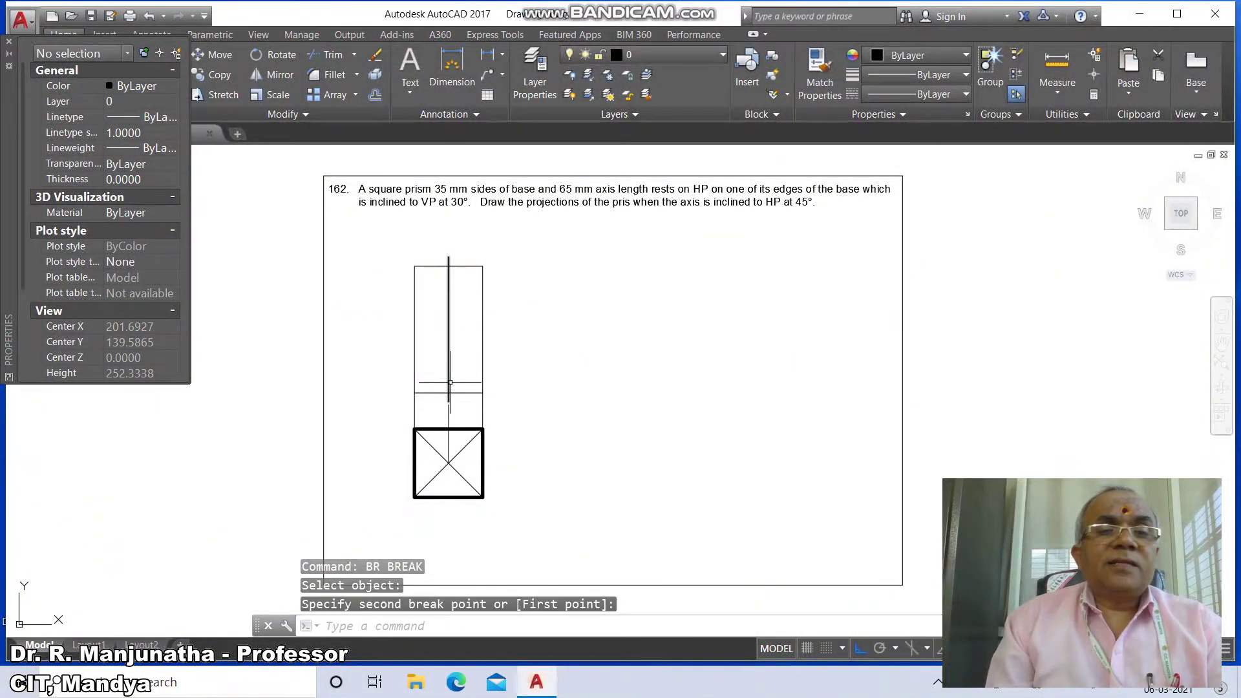
# Change the upper part of the centre line to the AXIS layer with a linetype scale of 1.
pyautogui.click(450, 382)
pyautogui.click(448, 382)
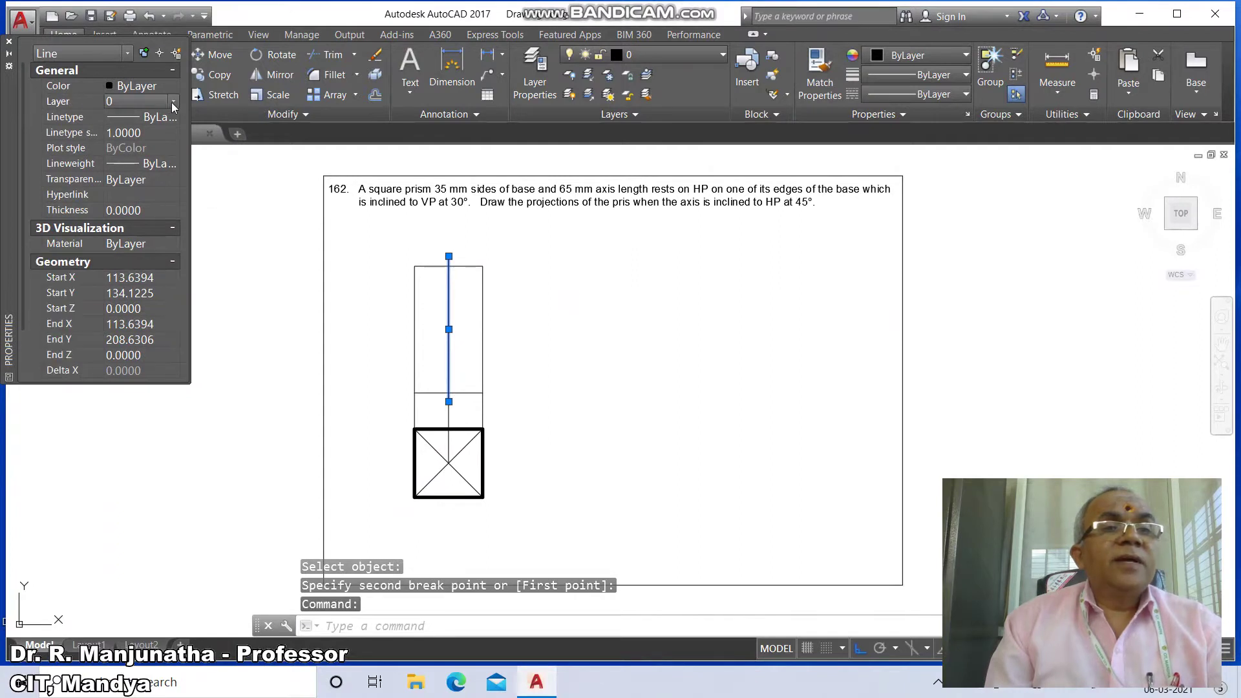
pyautogui.click(174, 102)
pyautogui.click(143, 132)
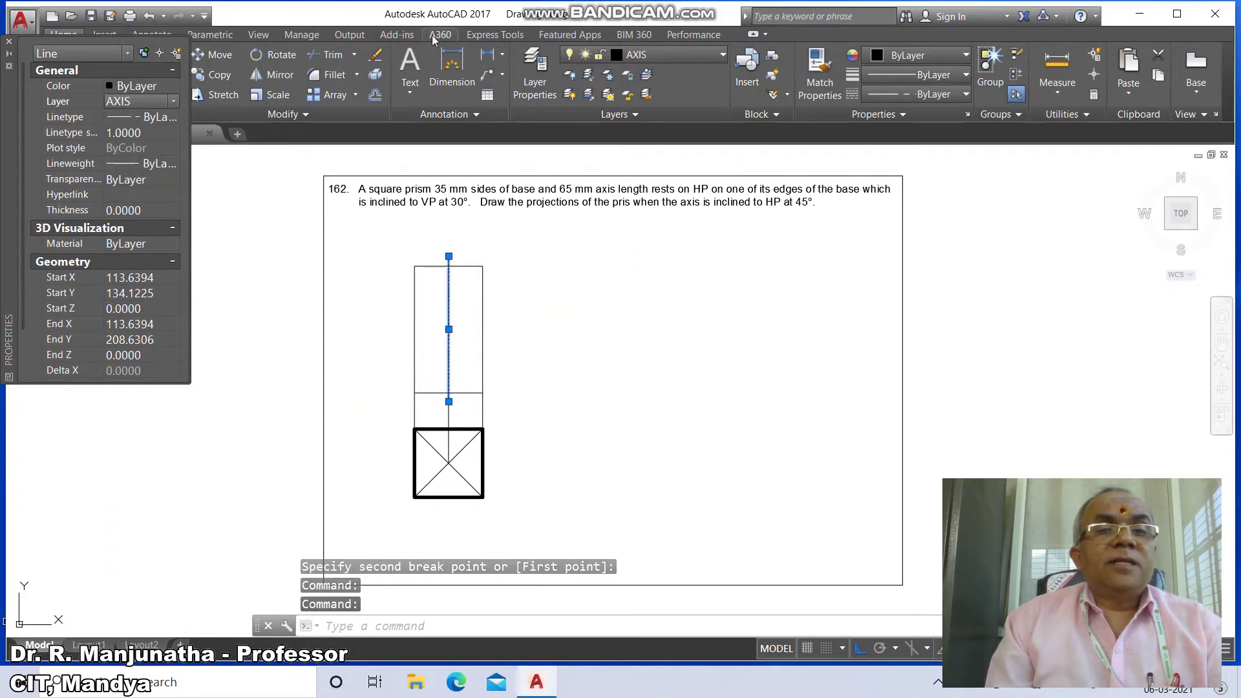
pyautogui.click(128, 133)
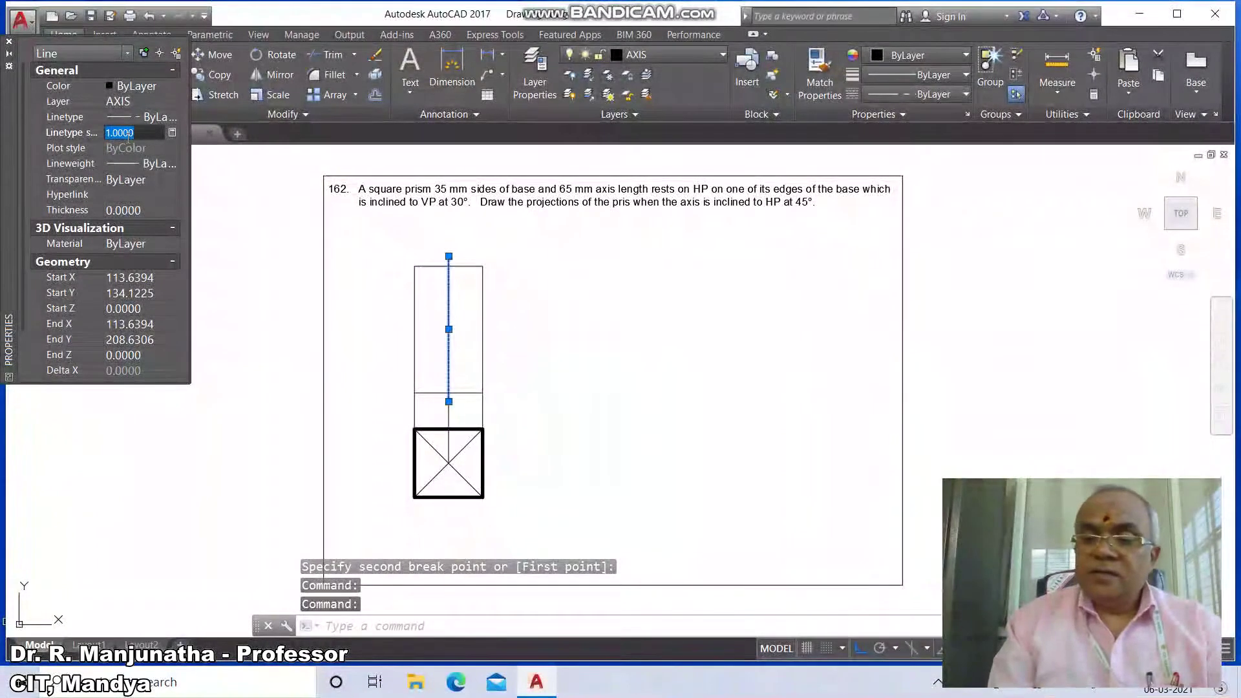
pyautogui.write('1')
pyautogui.press('Return')
pyautogui.press('Escape')
pyautogui.press('Escape')
pyautogui.press('Escape')
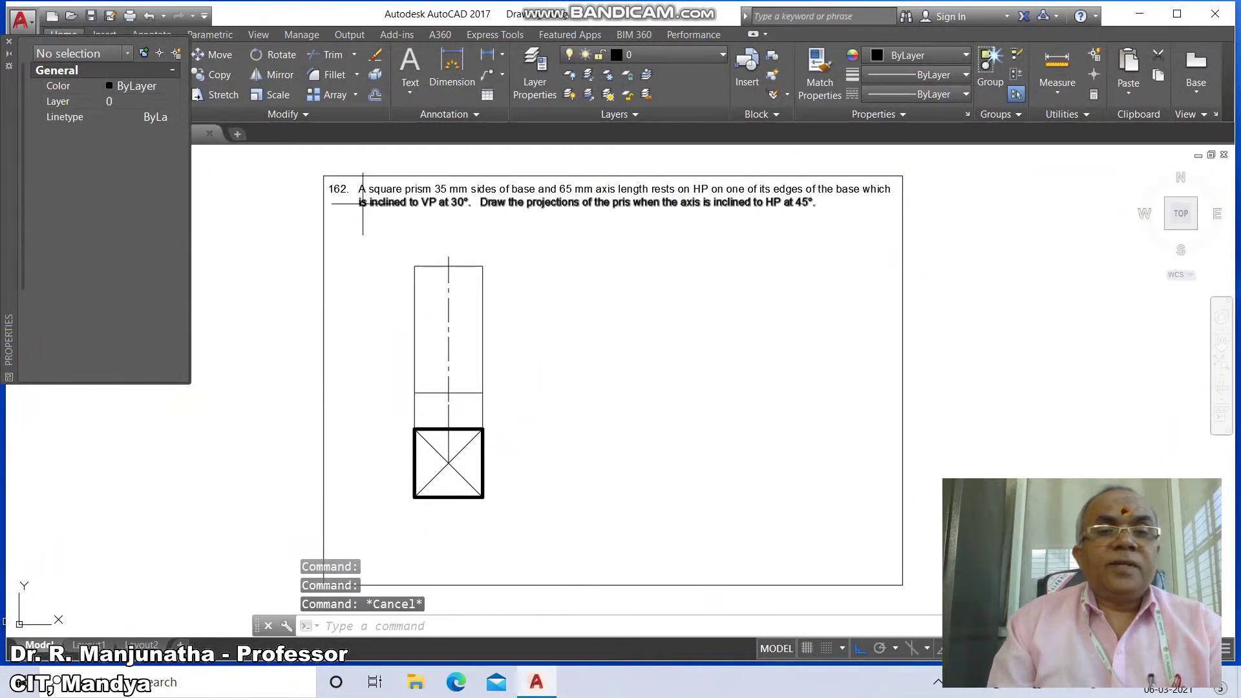
# Put the four outline edges of the front view rectangle on the VISIBLE layer.
pyautogui.click(482, 356)
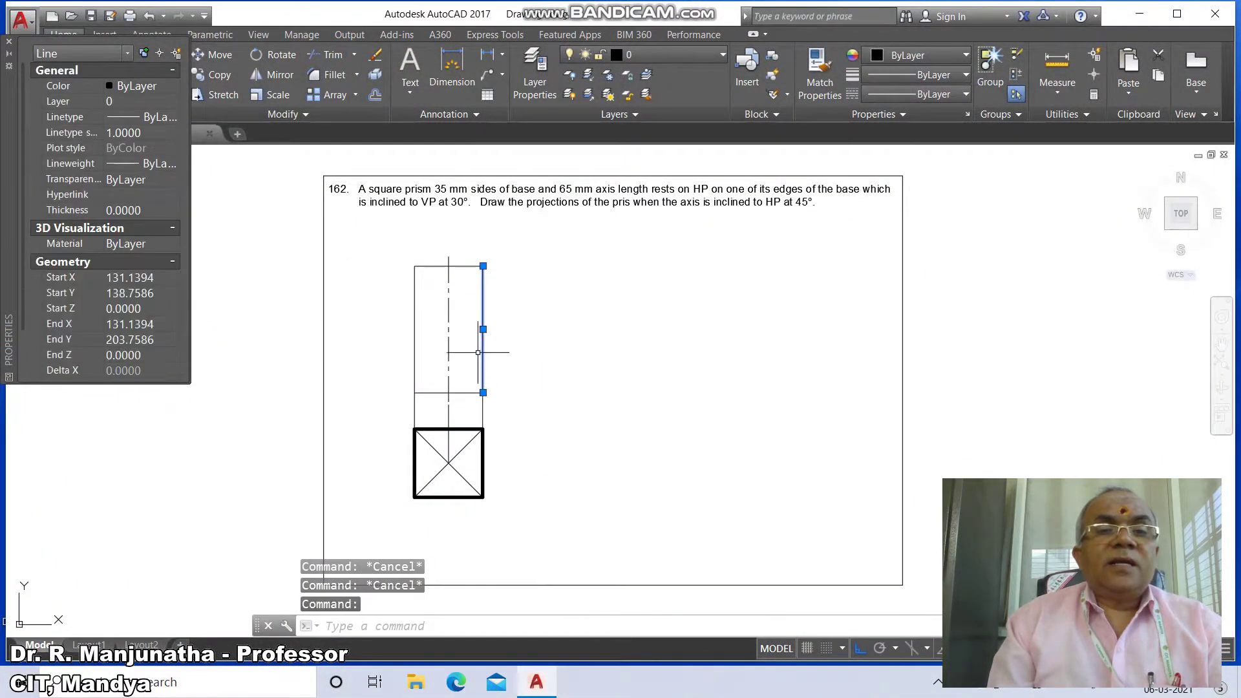
pyautogui.click(417, 344)
pyautogui.click(385, 343)
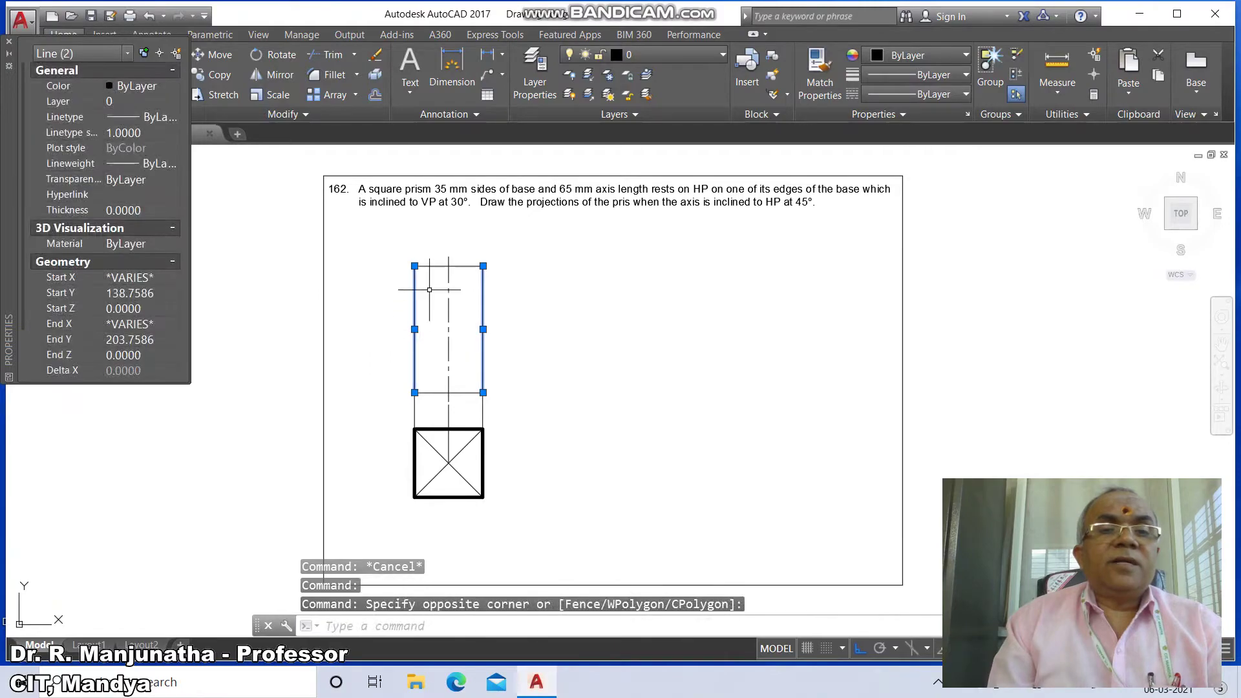
pyautogui.click(465, 294)
pyautogui.click(434, 277)
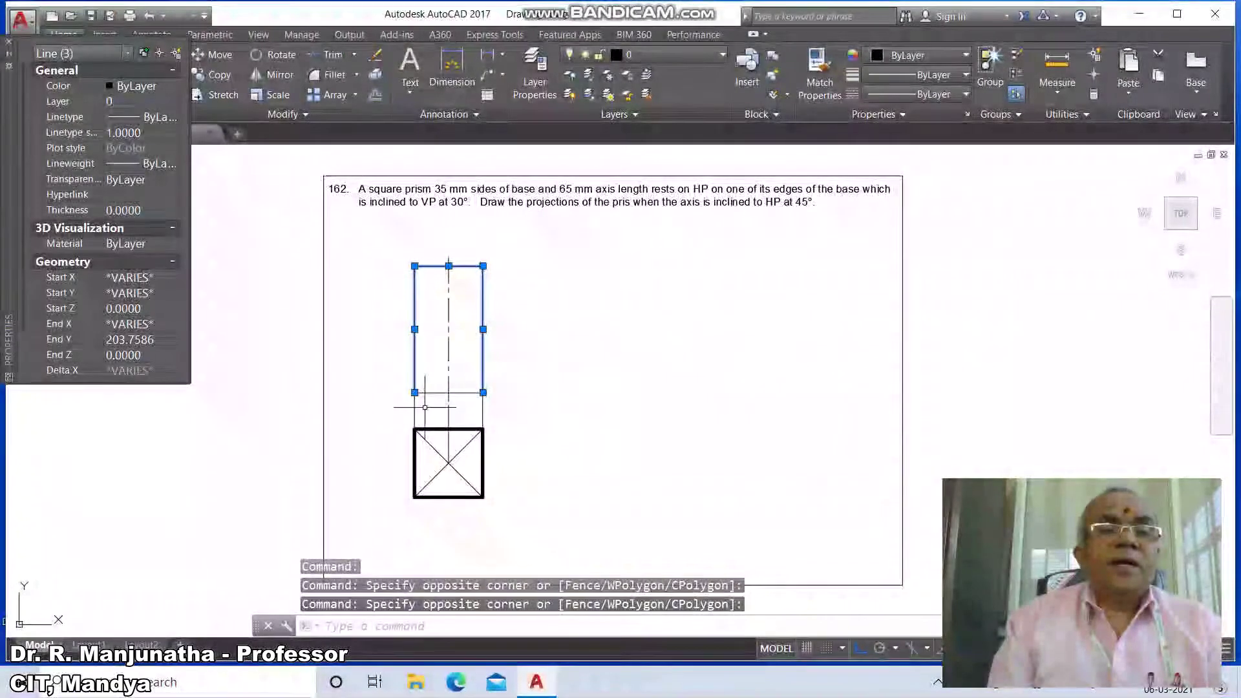
pyautogui.click(429, 393)
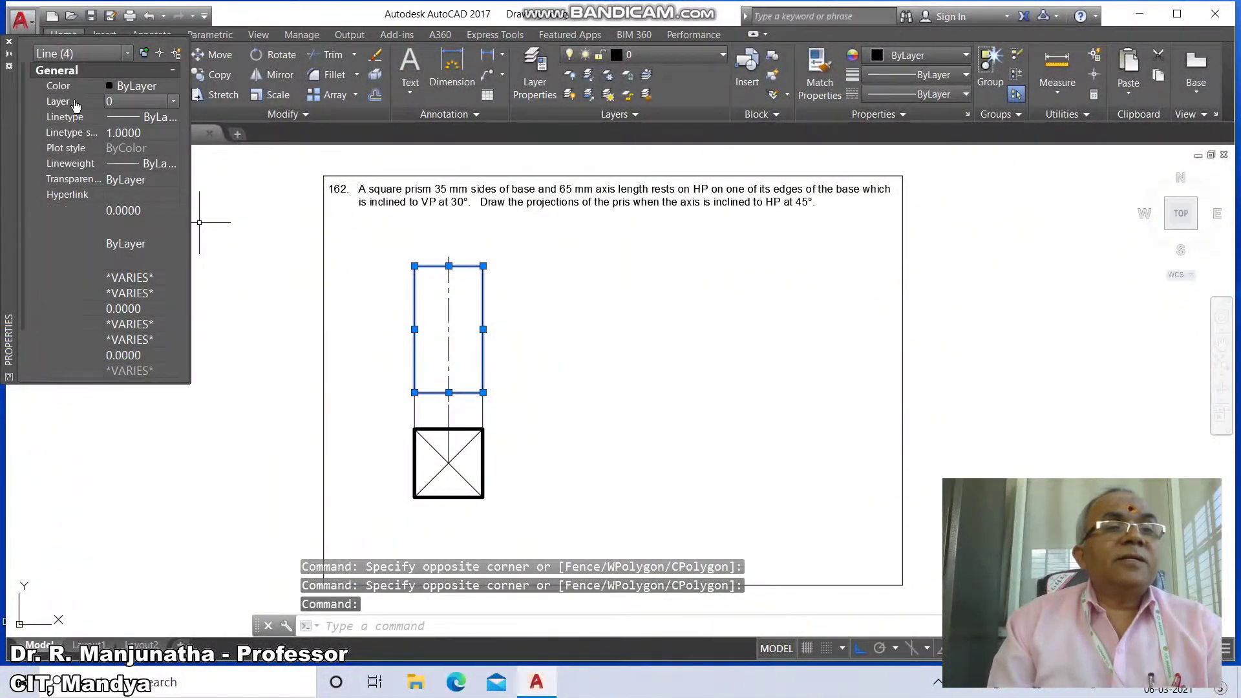
pyautogui.click(136, 102)
pyautogui.click(173, 102)
pyautogui.click(137, 161)
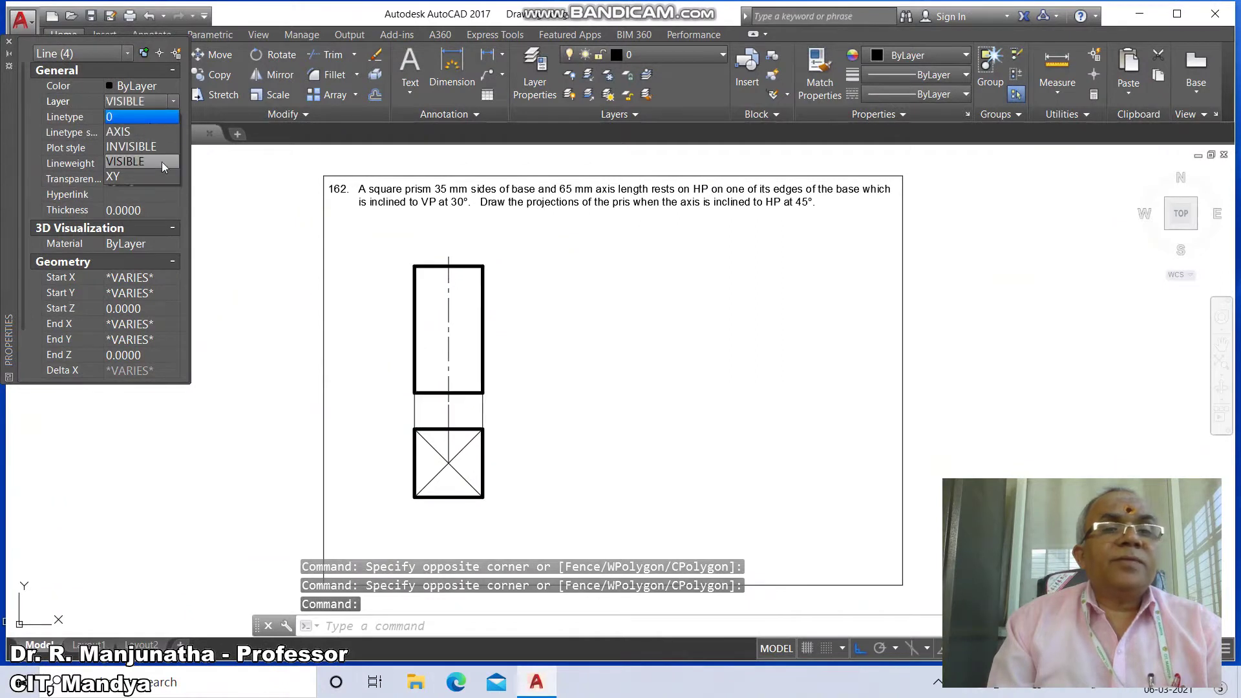
pyautogui.press('Escape')
pyautogui.press('Escape')
pyautogui.press('Escape')
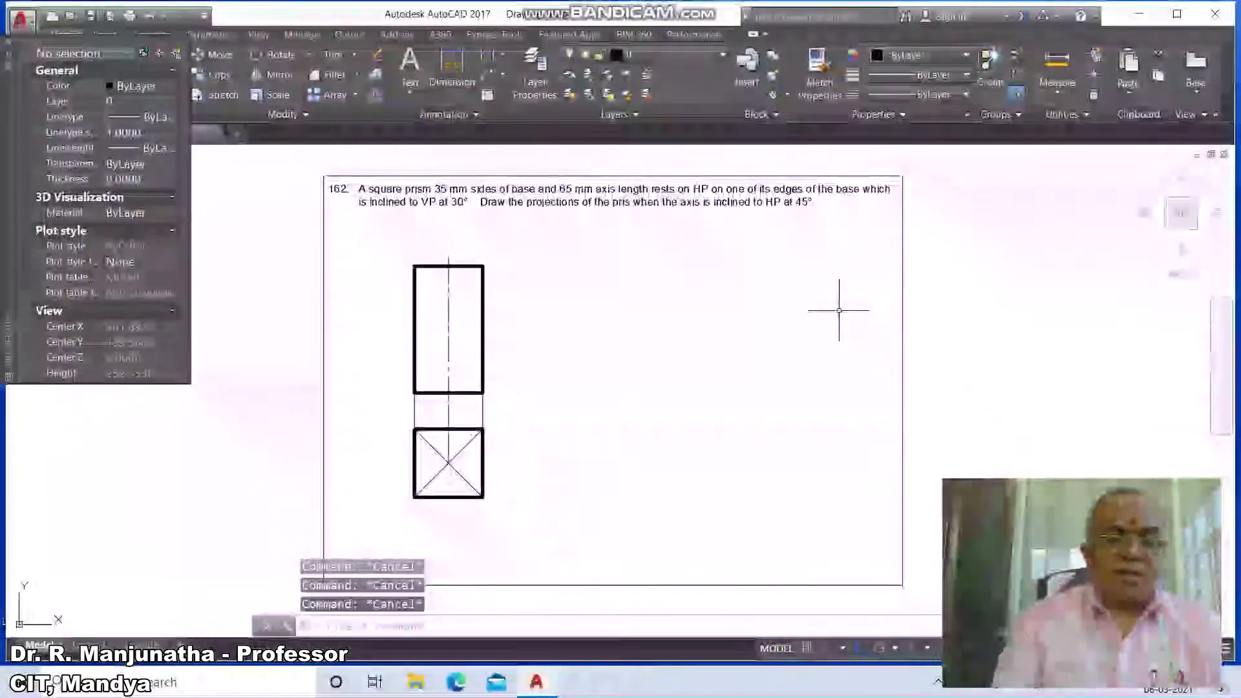
# Group the front view rectangle together with its vertical axis line as an unnamed group.
pyautogui.write('GROUP')
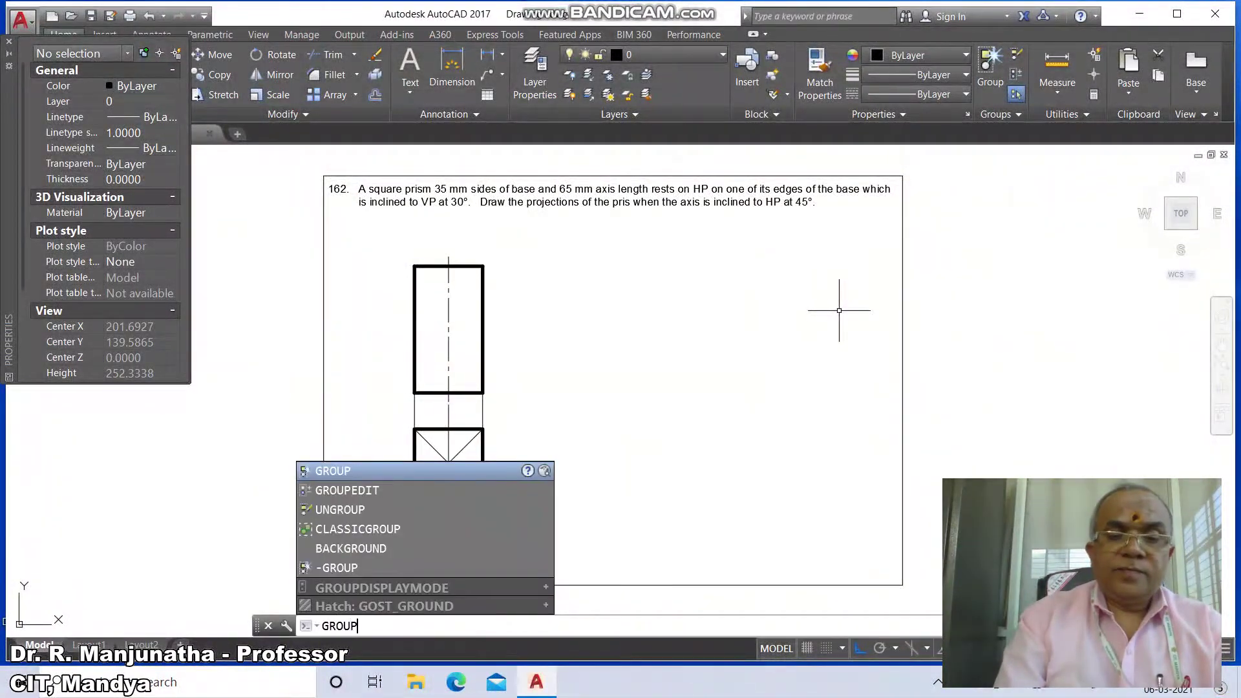
pyautogui.press('Return')
pyautogui.click(369, 246)
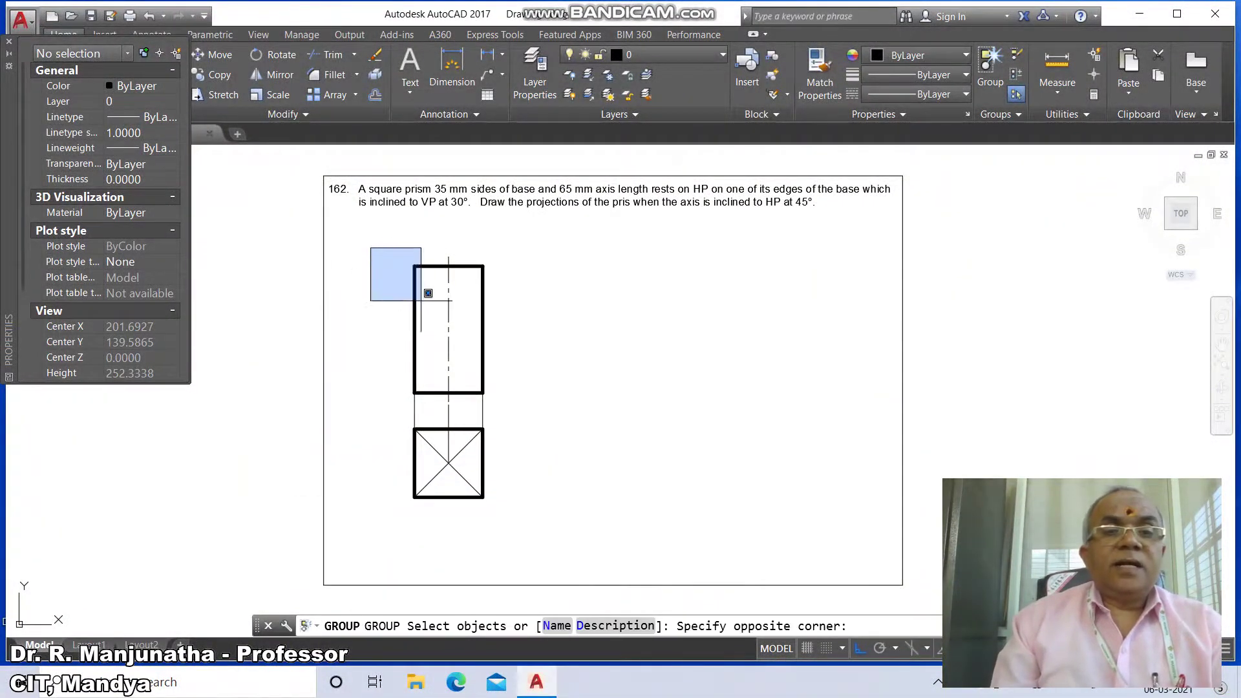
pyautogui.click(563, 417)
pyautogui.press('Return')
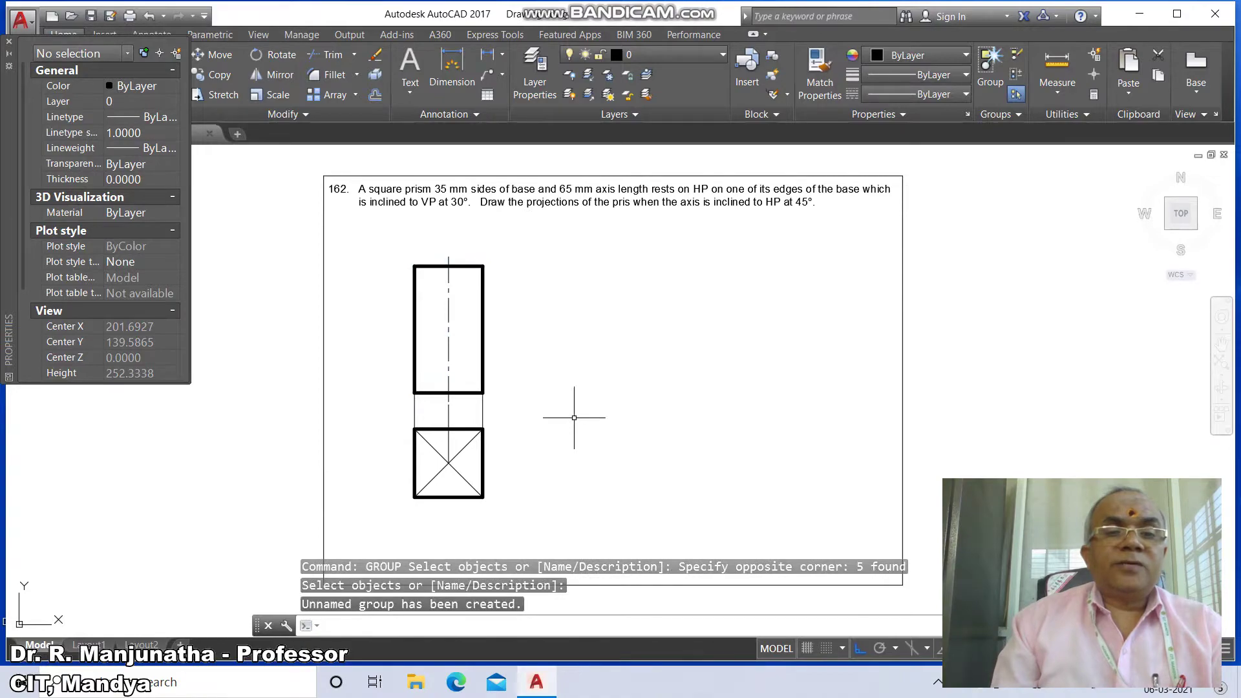
# Copy the grouped front view about 68 mm horizontally to the right of the original.
pyautogui.write('co')
pyautogui.press('Return')
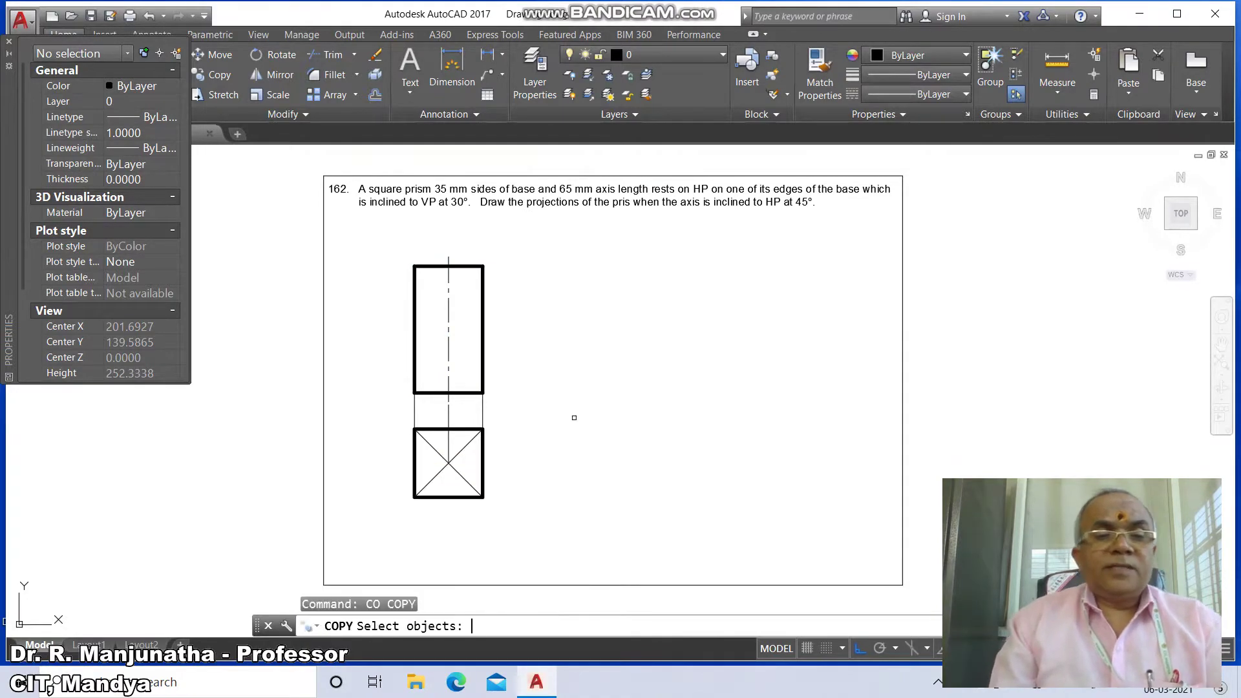
pyautogui.click(574, 418)
pyautogui.click(397, 247)
pyautogui.press('Return')
pyautogui.click(444, 404)
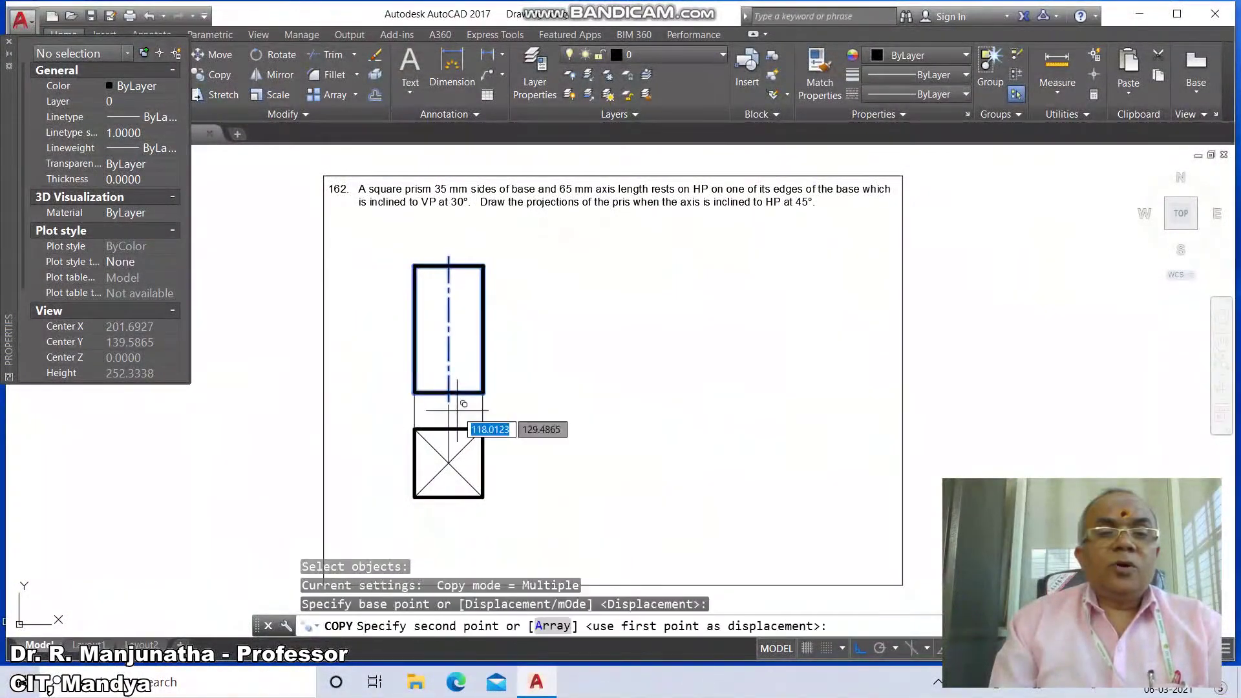
pyautogui.click(589, 411)
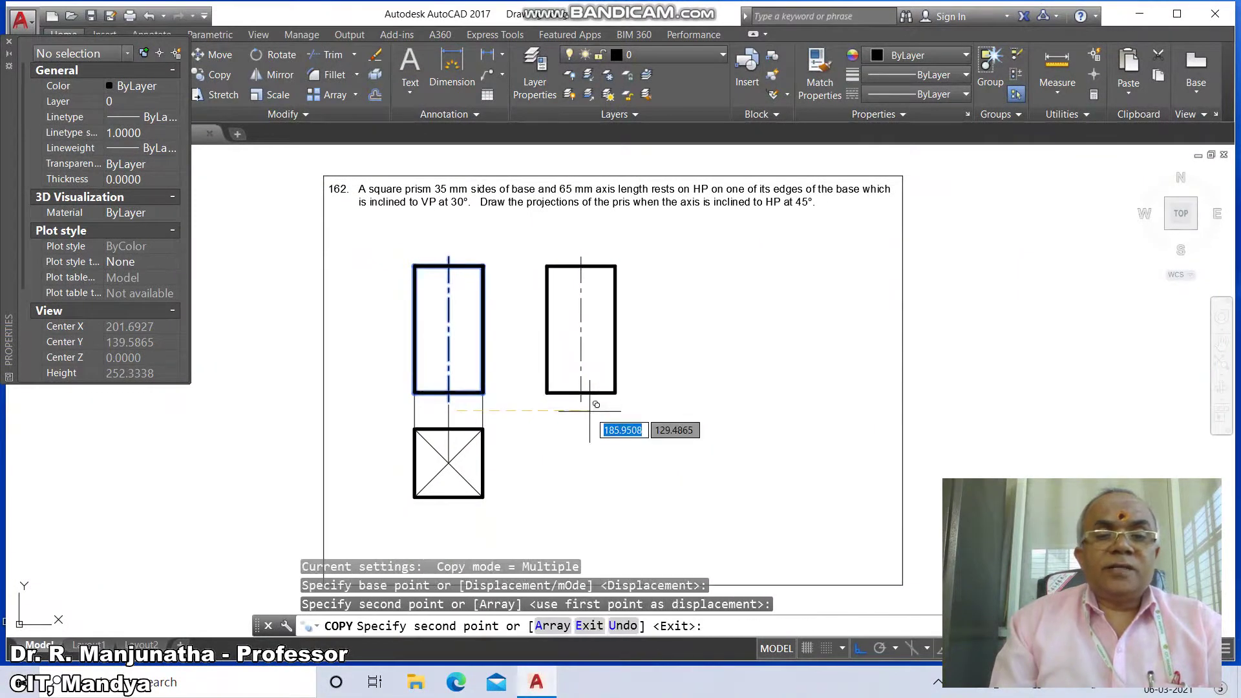
pyautogui.press('Return')
# Try rotating the copied front view by 45° about its lower-right corner, and undo the rotation.
pyautogui.write('RO')
pyautogui.press('Return')
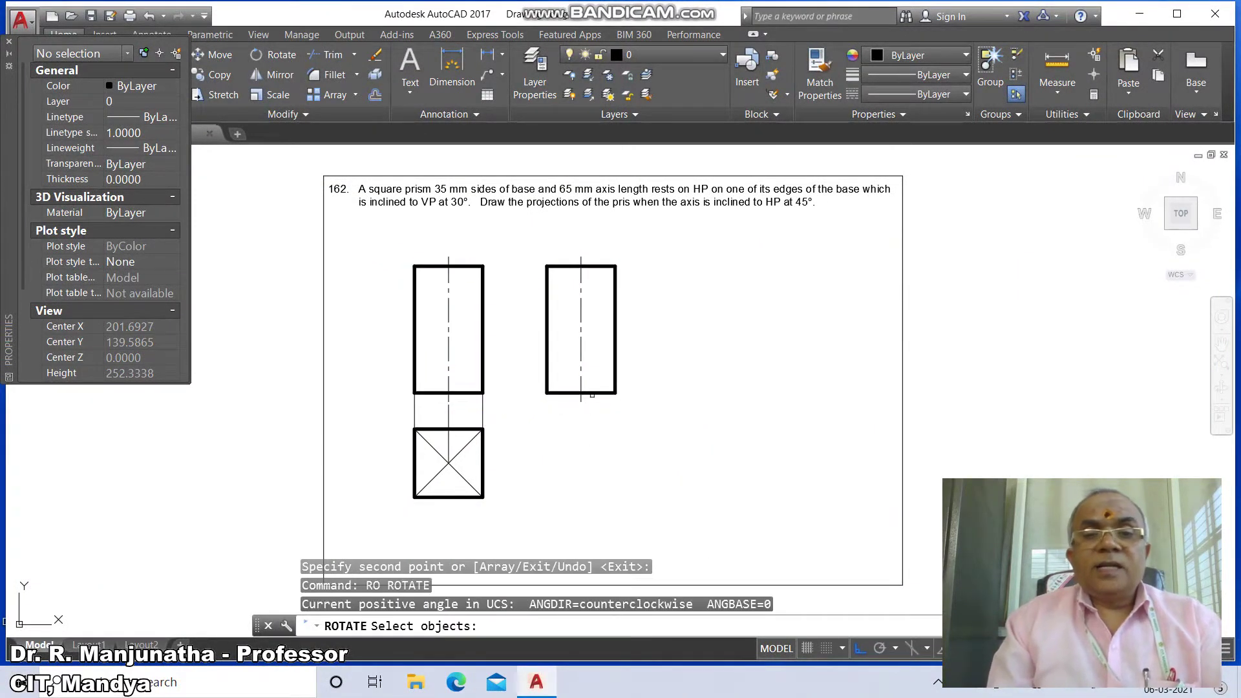
pyautogui.click(592, 394)
pyautogui.press('Return')
pyautogui.write('I')
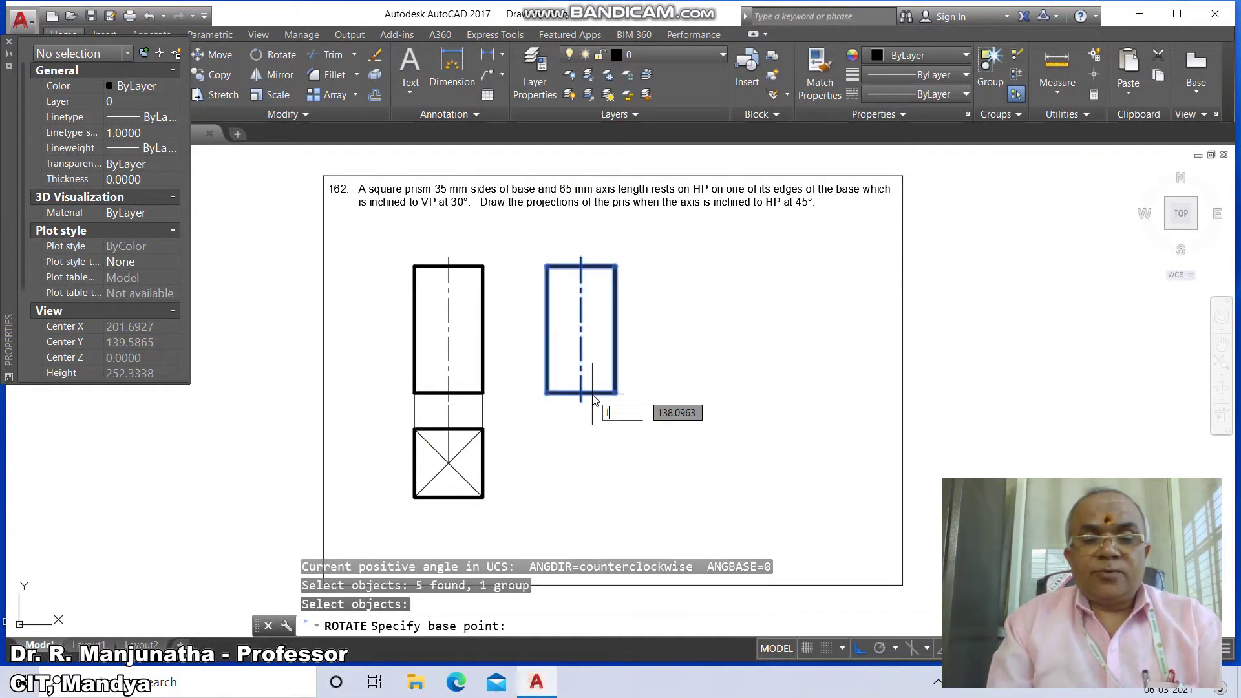
pyautogui.write('NT')
pyautogui.press('Return')
pyautogui.click(609, 390)
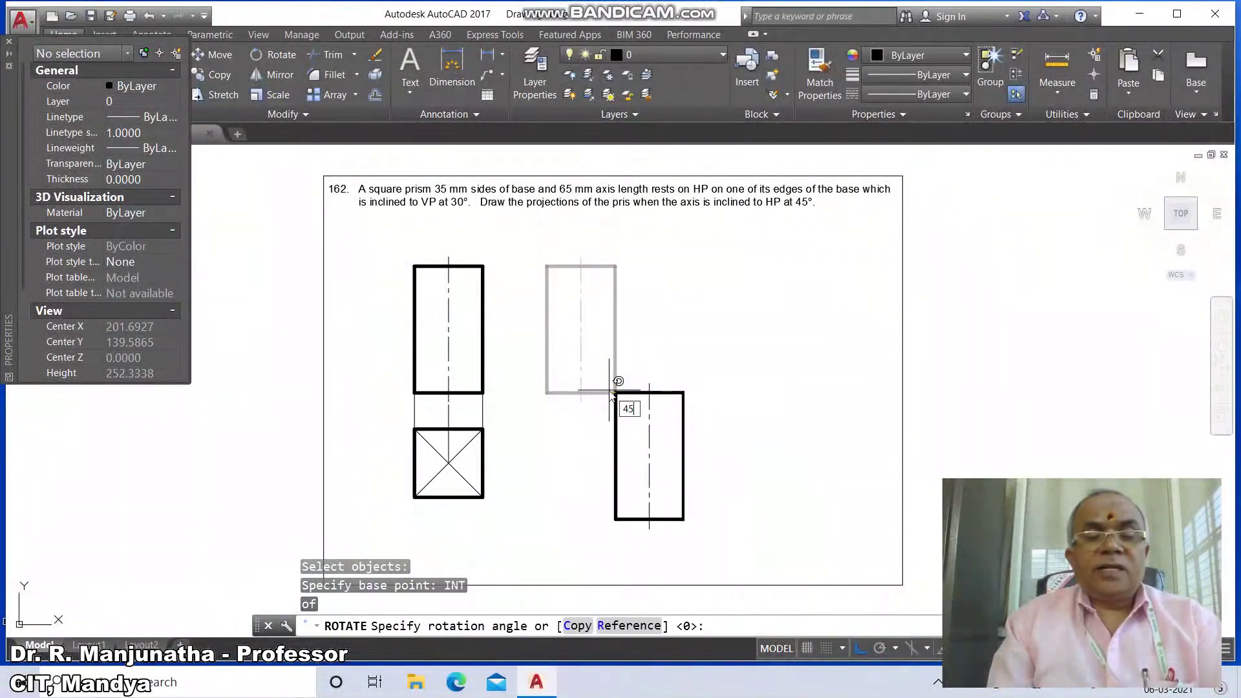
pyautogui.write('45')
pyautogui.press('Return')
pyautogui.write('U')
pyautogui.press('Return')
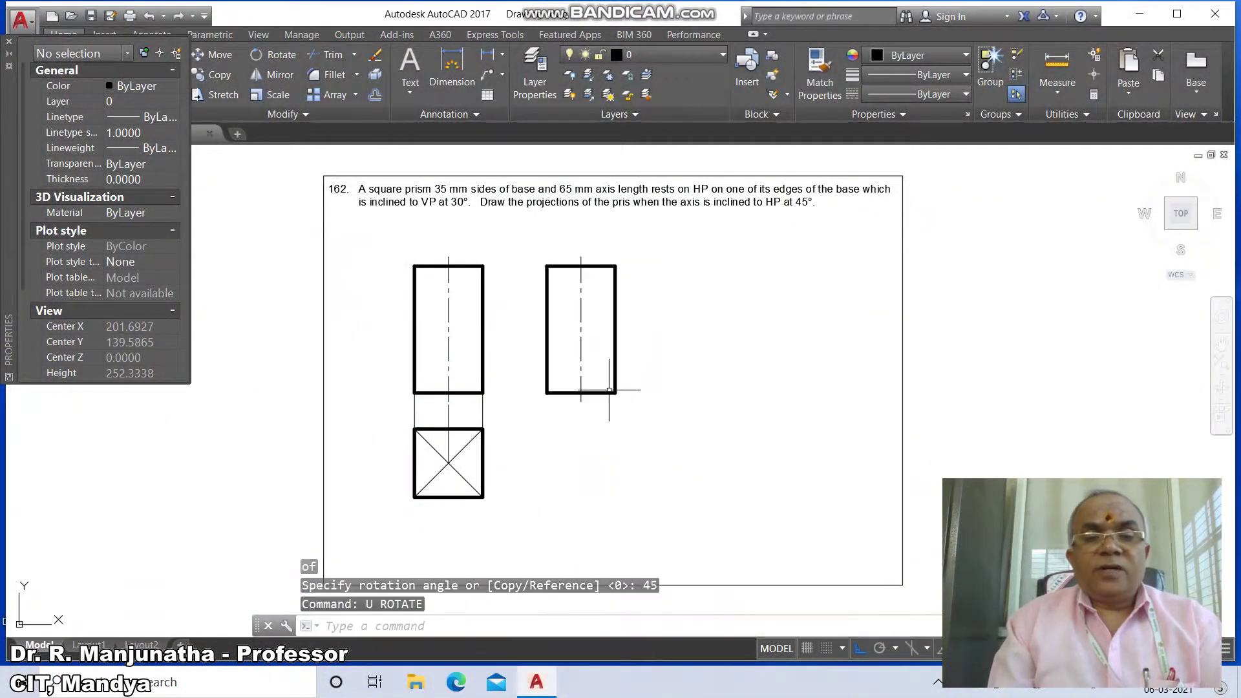
# Rotate the copied front view by -45° about its lower-right corner.
pyautogui.write('RO')
pyautogui.press('Return')
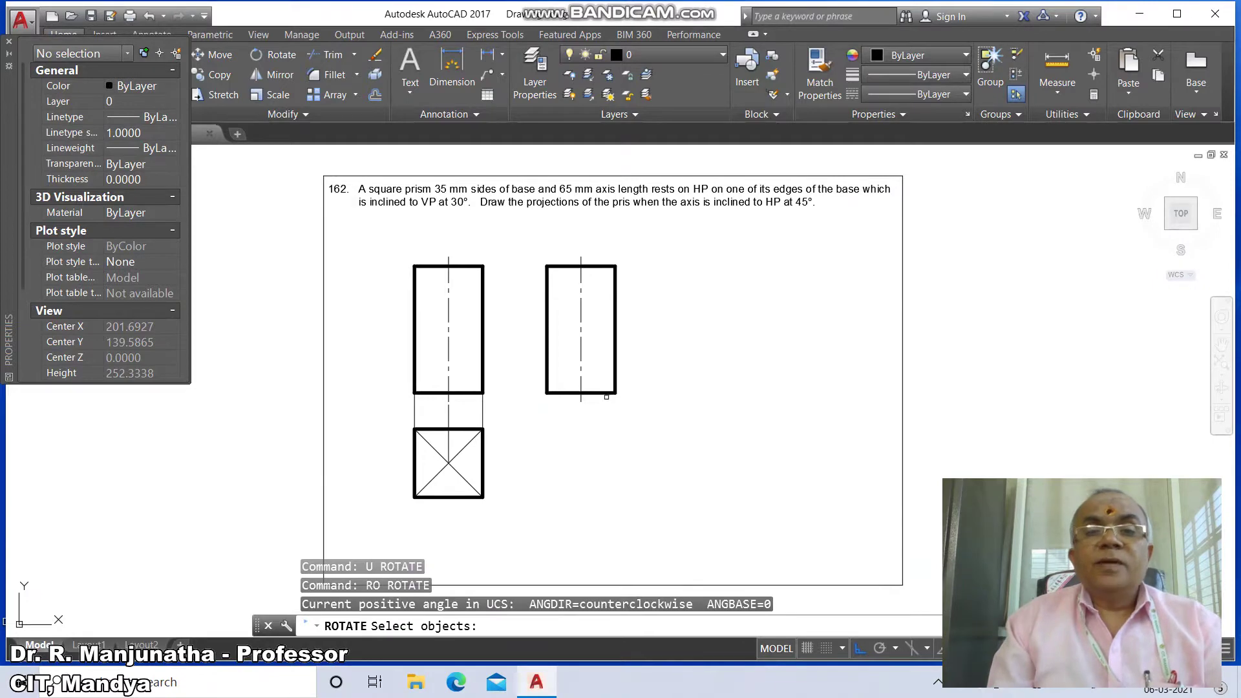
pyautogui.click(606, 393)
pyautogui.press('Return')
pyautogui.write('INT')
pyautogui.press('Return')
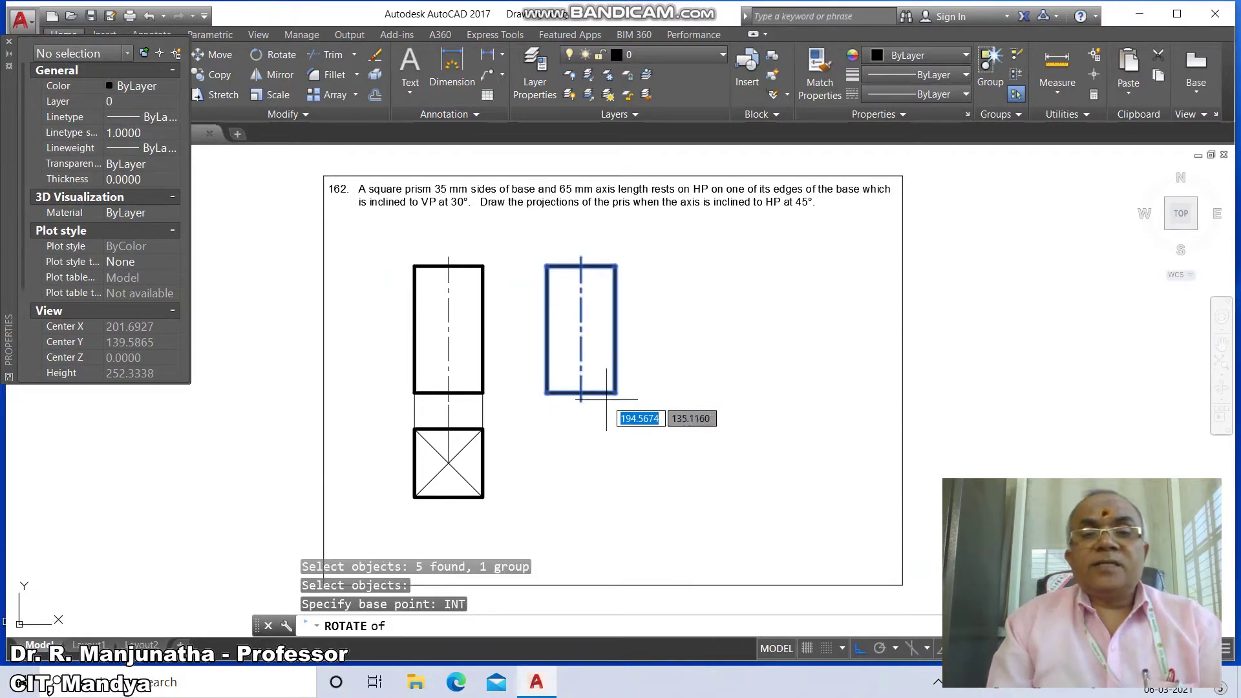
pyautogui.click(612, 393)
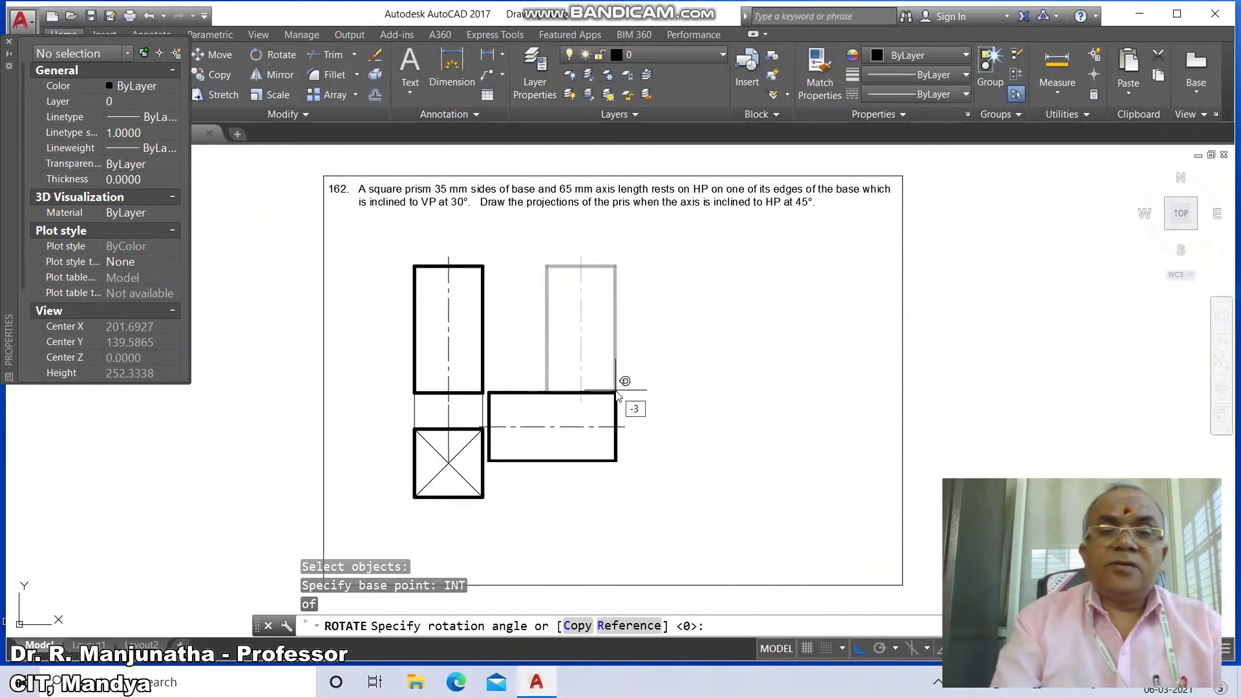
pyautogui.write('-45')
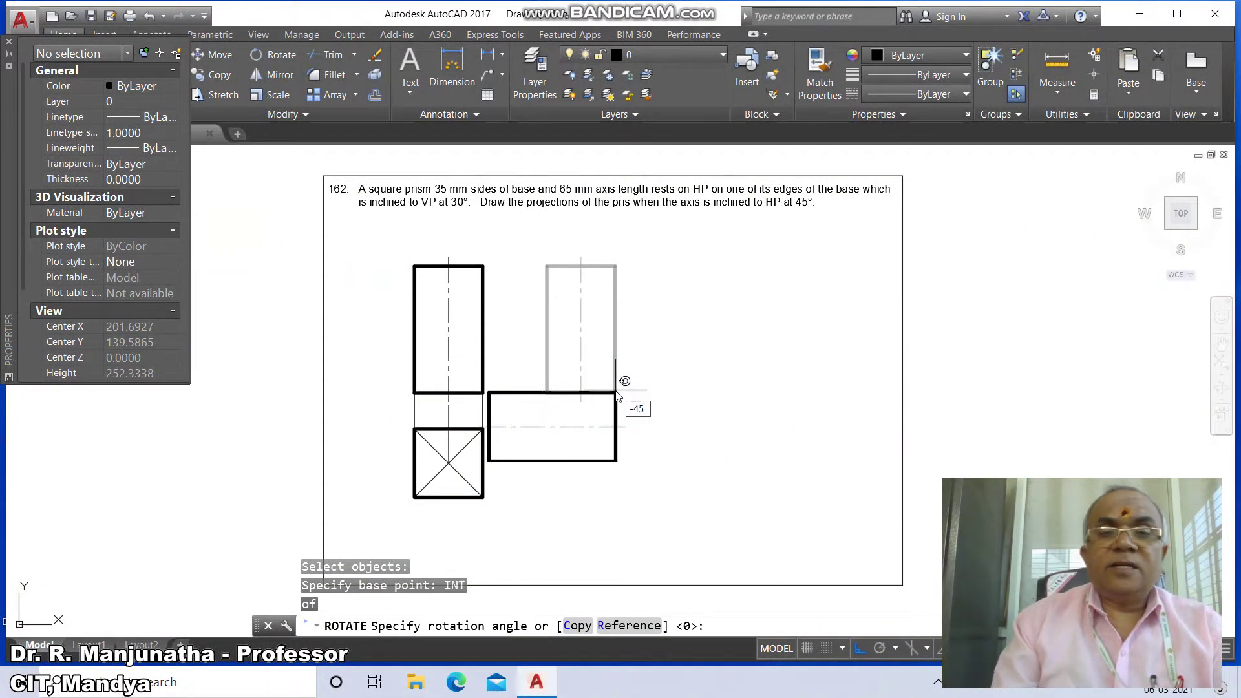
pyautogui.press('Return')
pyautogui.write('l')
pyautogui.press('Return')
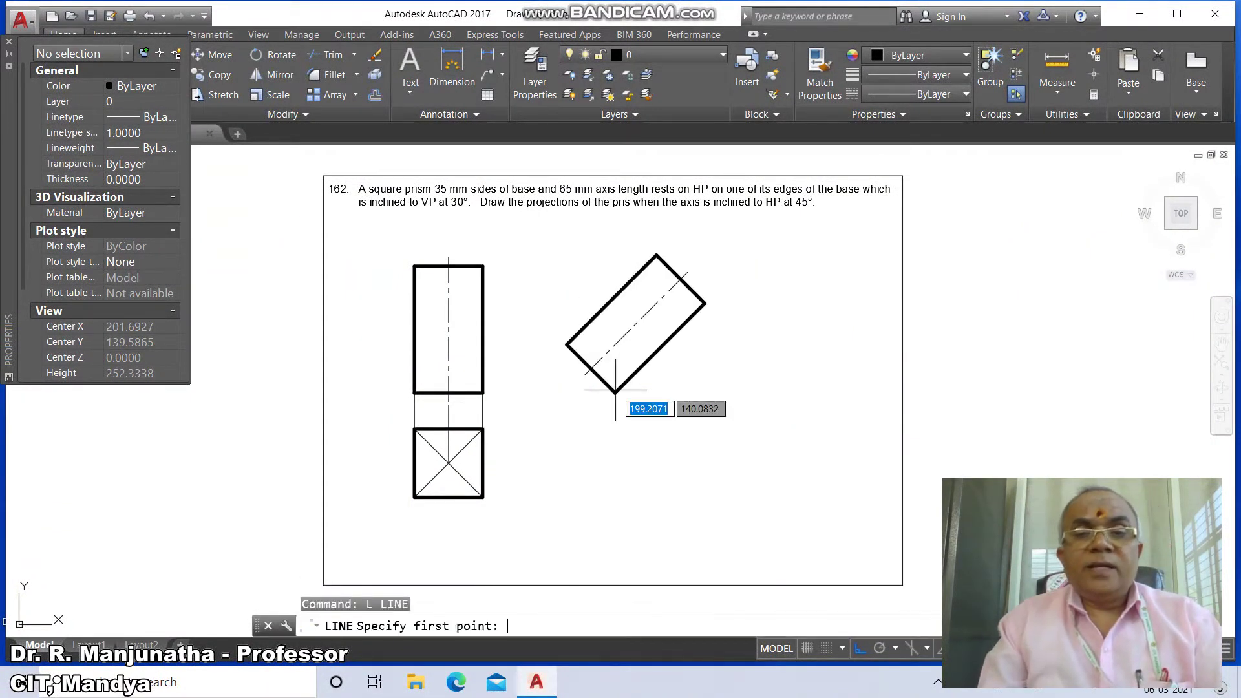
pyautogui.press('Escape')
pyautogui.press('Escape')
# Move the tilted front view a short distance horizontally to the left.
pyautogui.write('m')
pyautogui.press('Return')
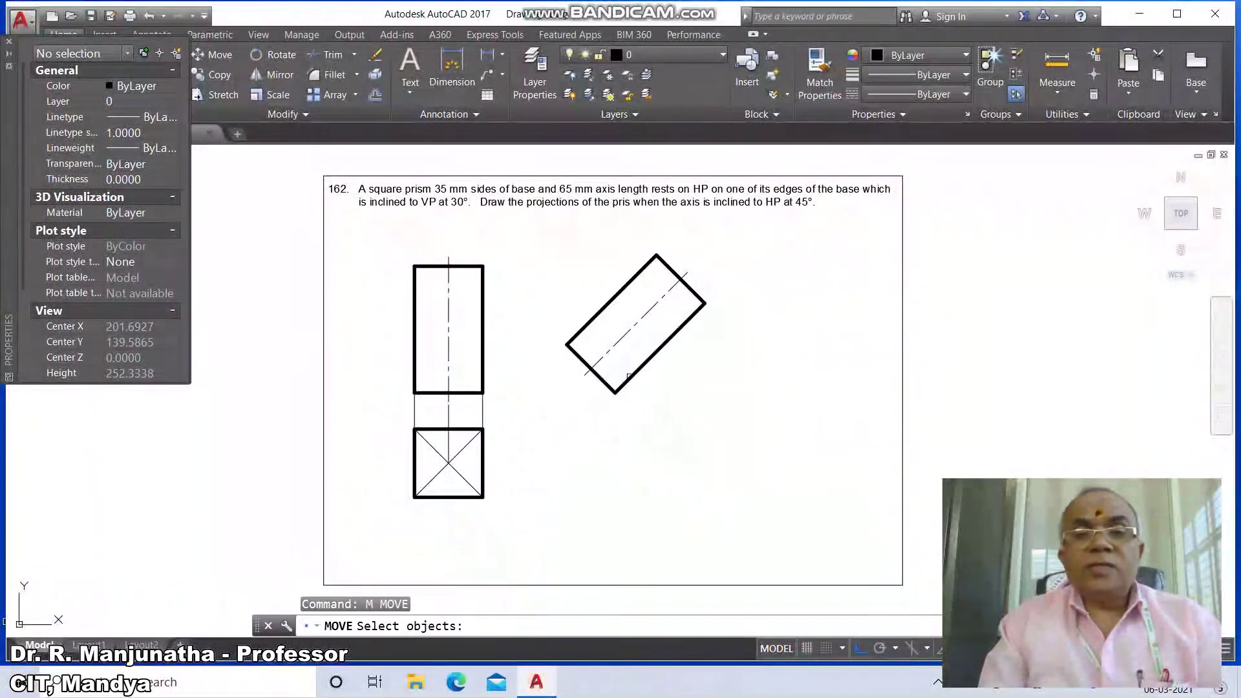
pyautogui.click(625, 380)
pyautogui.press('Return')
pyautogui.click(689, 393)
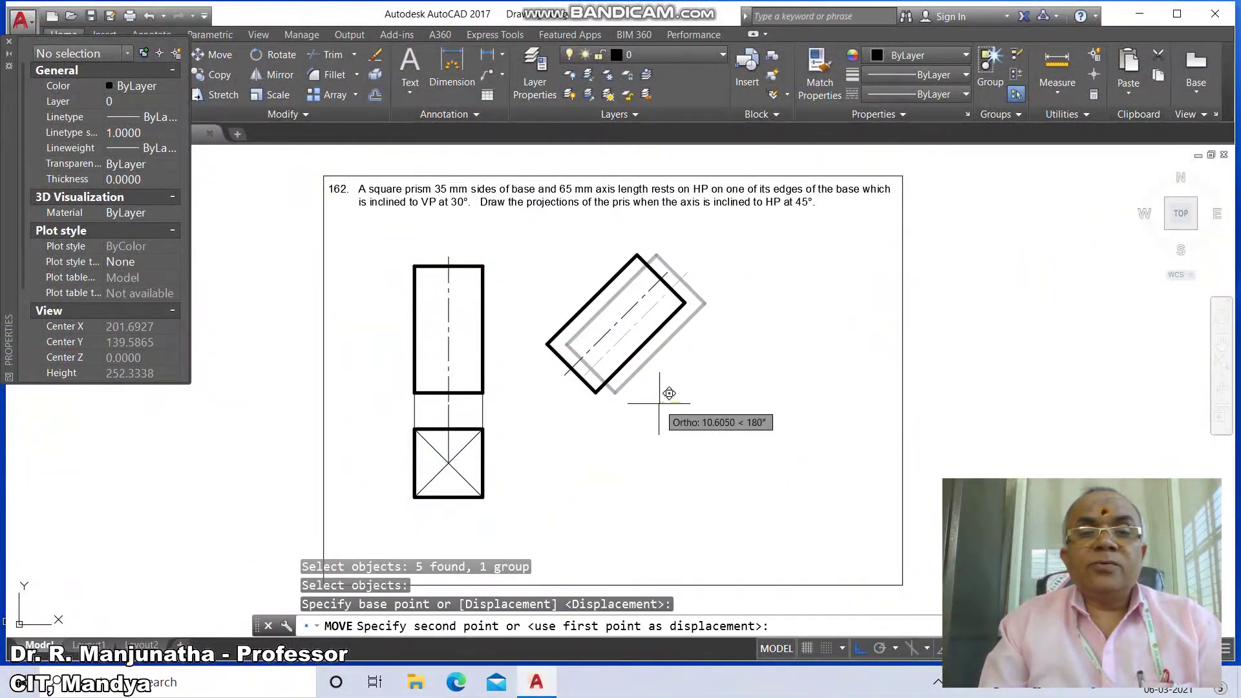
pyautogui.click(663, 393)
# Draw a horizontal projector about 134 mm long to the right from the top view square's upper-right corner.
pyautogui.write('l')
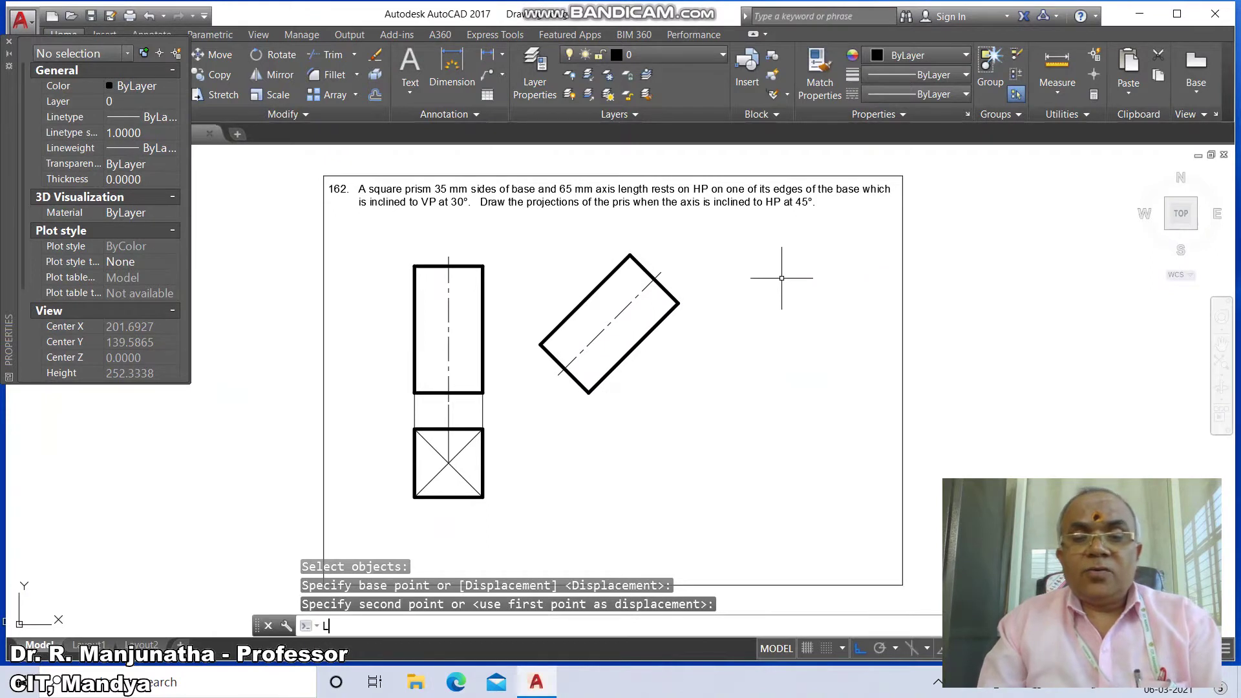
pyautogui.press('Return')
pyautogui.write('INT')
pyautogui.press('Return')
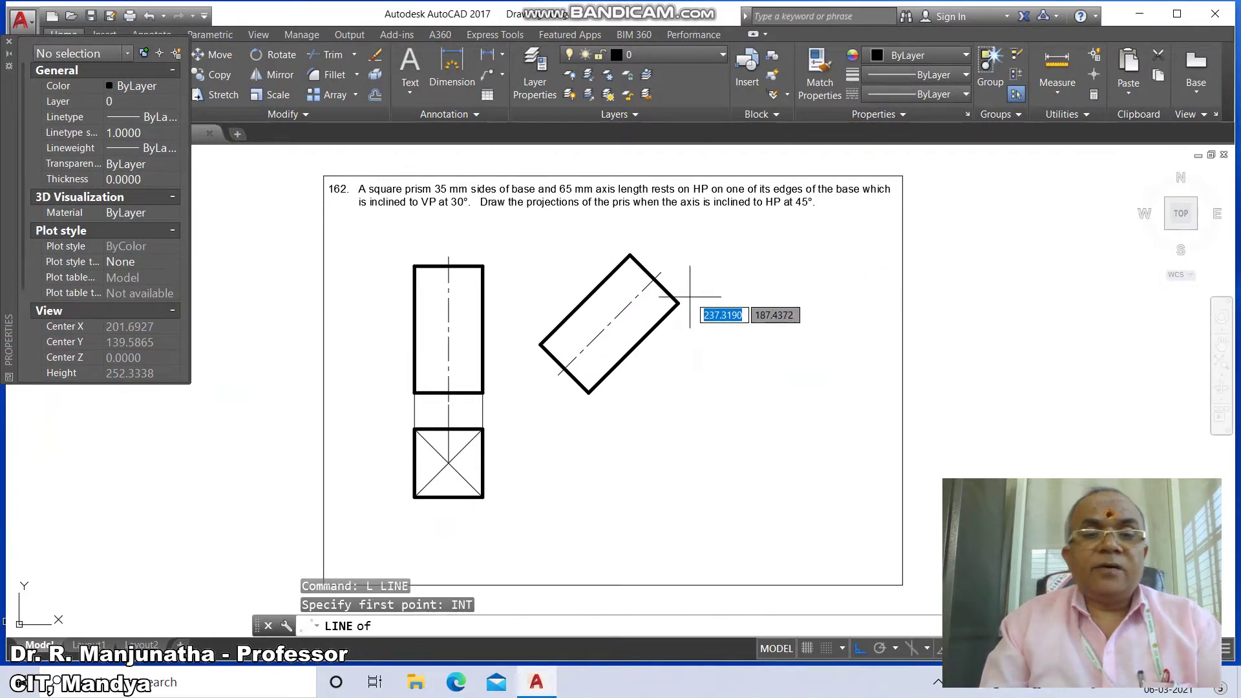
pyautogui.click(482, 428)
pyautogui.click(743, 426)
pyautogui.press('Return')
# Draw a horizontal projector to the right from the square's centre, ending slightly beyond the upper projector.
pyautogui.press('Return')
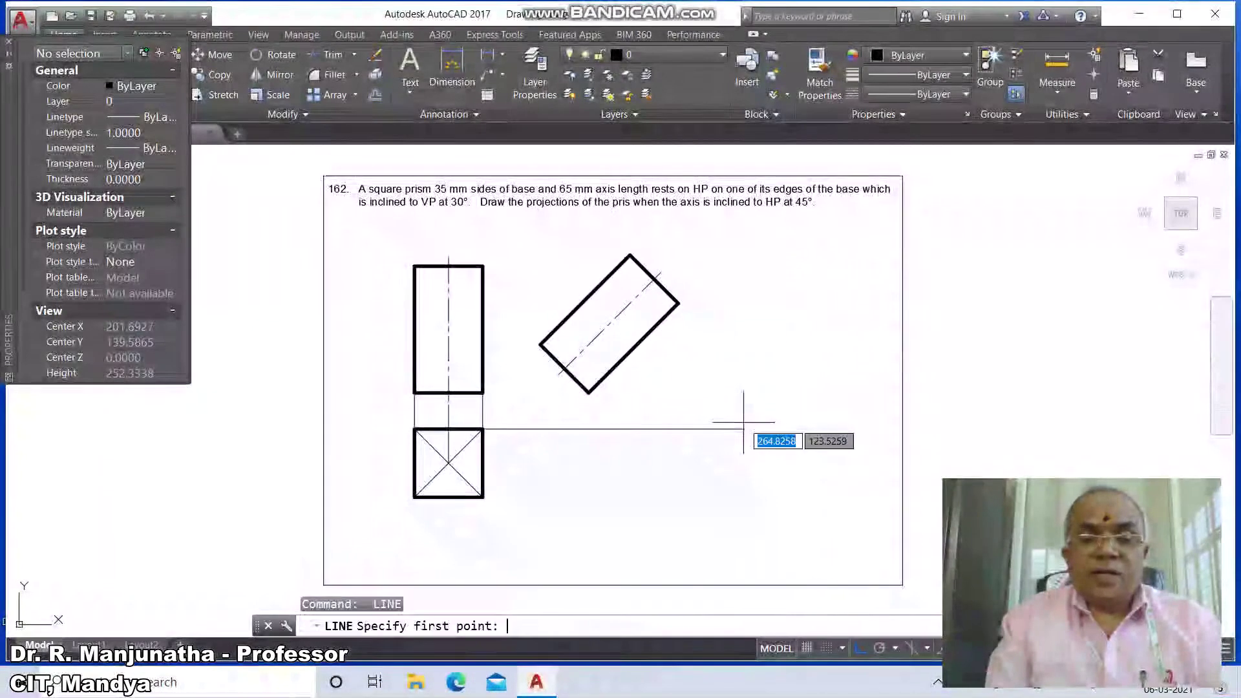
pyautogui.write('INT')
pyautogui.press('Return')
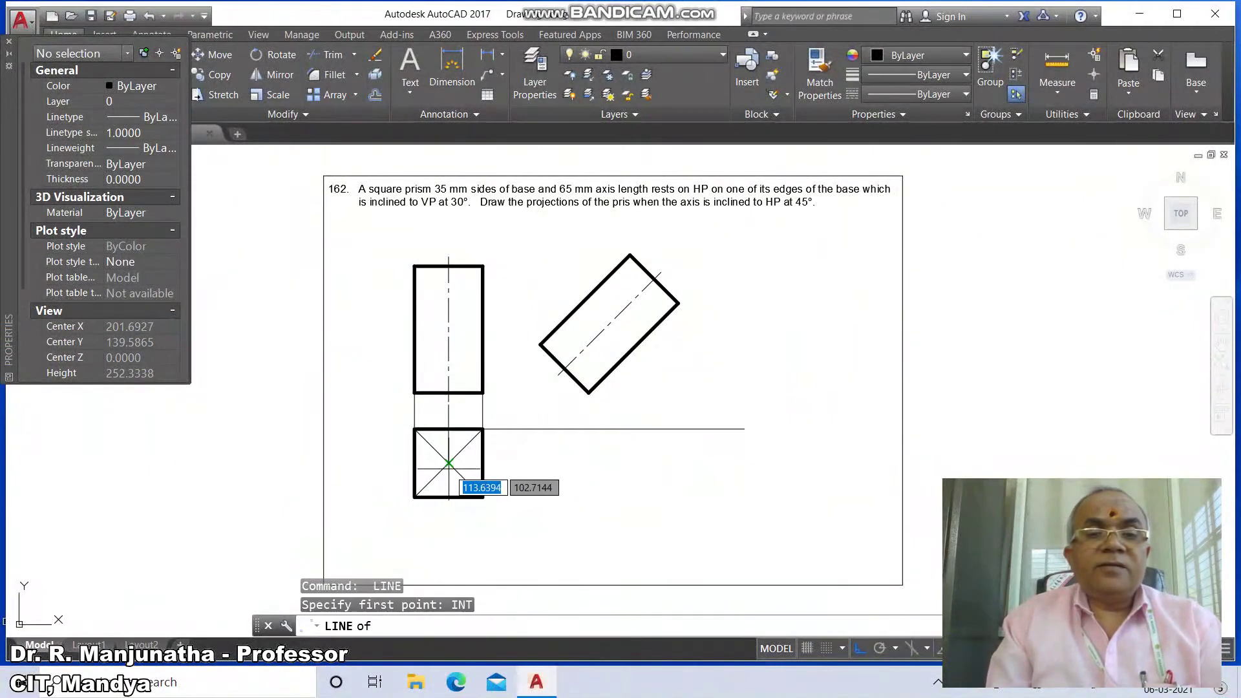
pyautogui.click(448, 463)
pyautogui.click(765, 486)
pyautogui.press('Return')
# Draw a horizontal projector to the right from the square's lower-right corner, ending slightly beyond the middle projector.
pyautogui.press('Return')
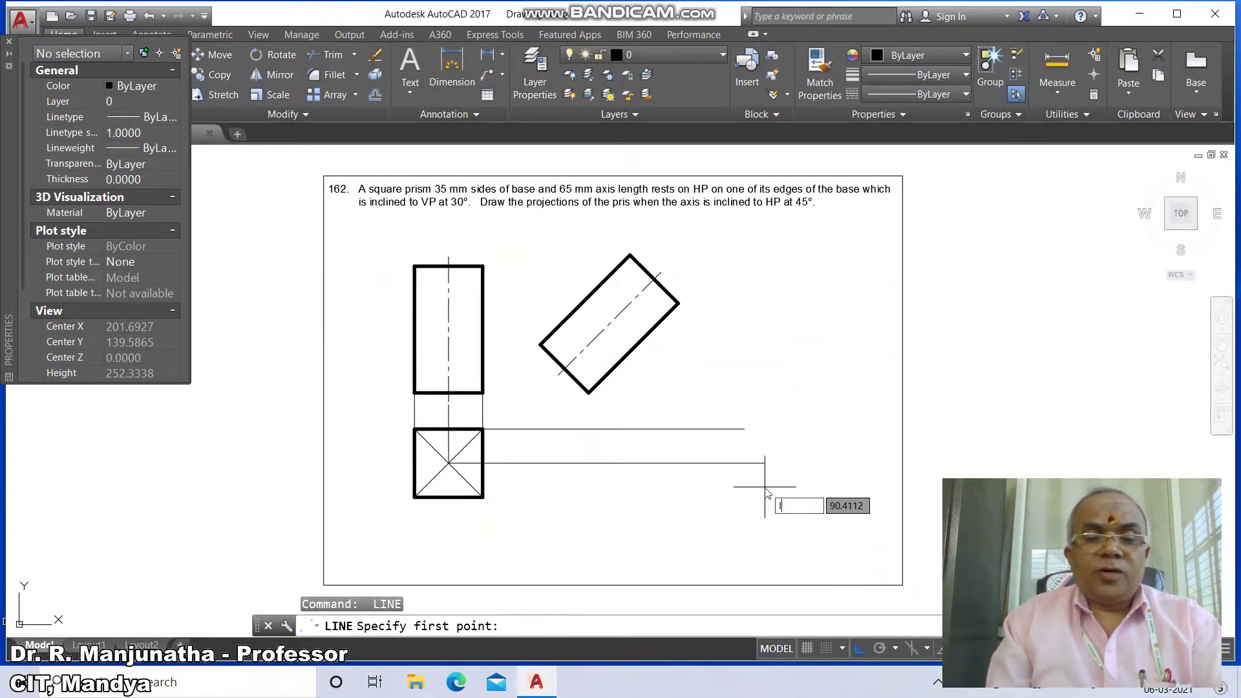
pyautogui.press('Return')
pyautogui.click(483, 497)
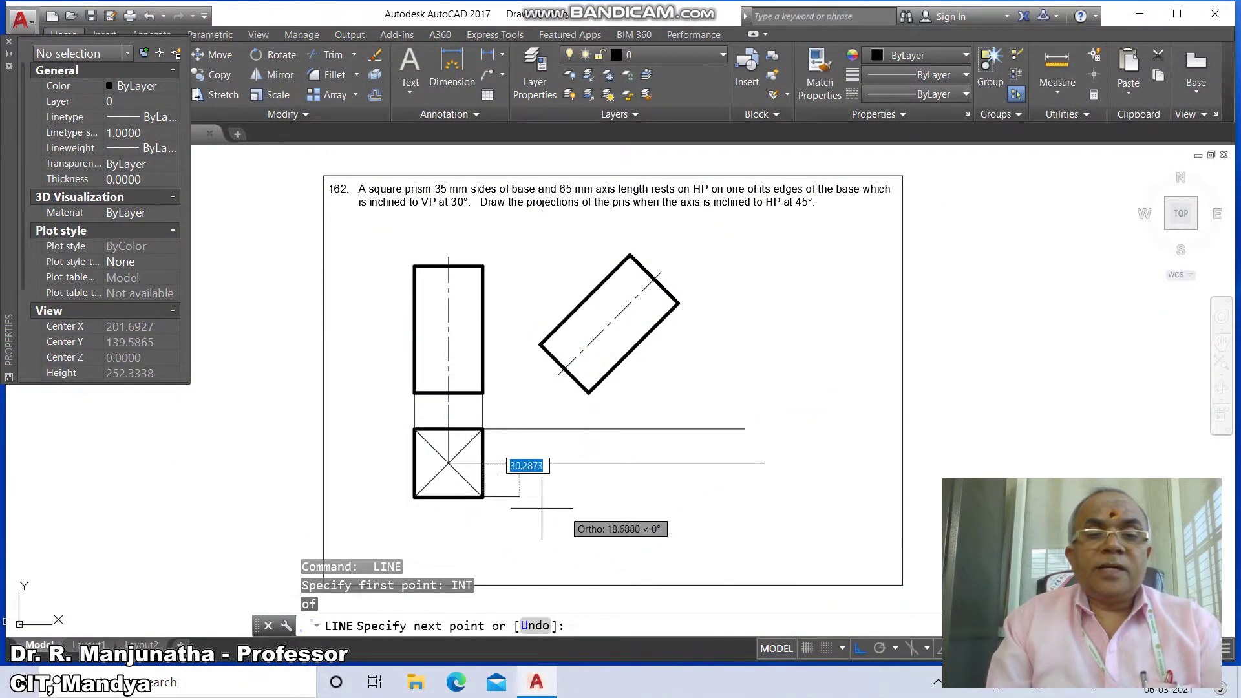
pyautogui.click(781, 527)
pyautogui.press('Return')
# Draw a vertical projector from the tilted front view's leftmost corner perpendicular to the lowest horizontal projector.
pyautogui.press('Return')
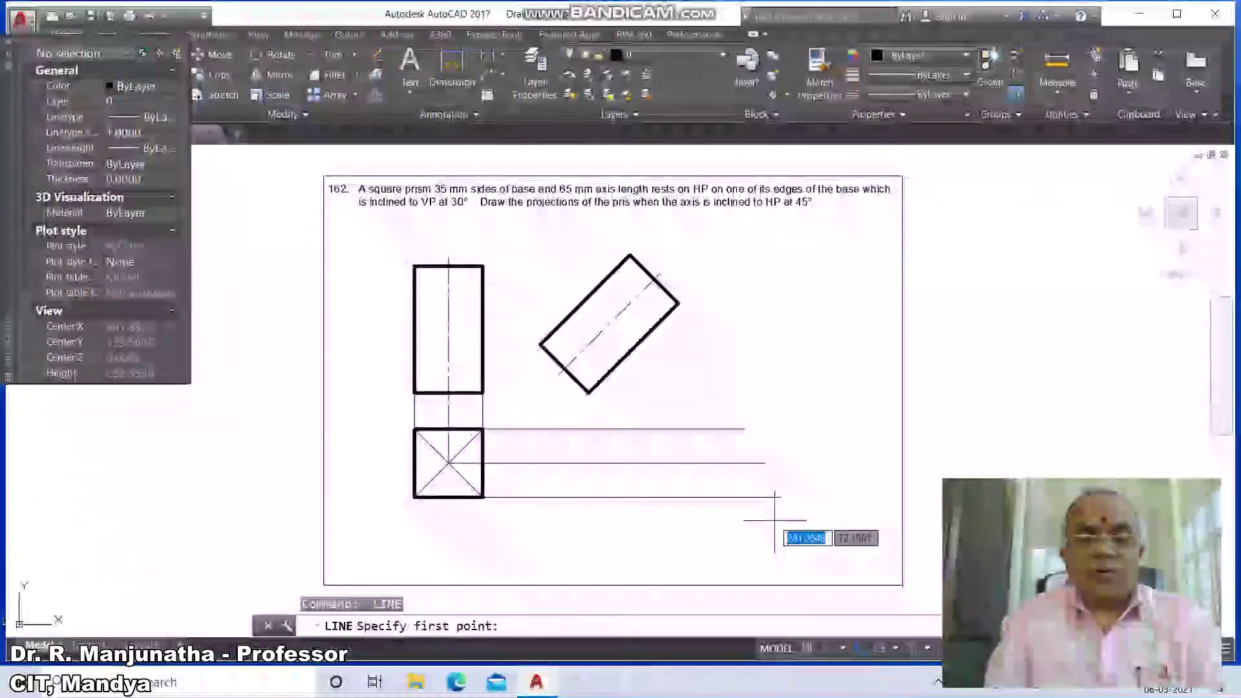
pyautogui.write('INT')
pyautogui.press('Return')
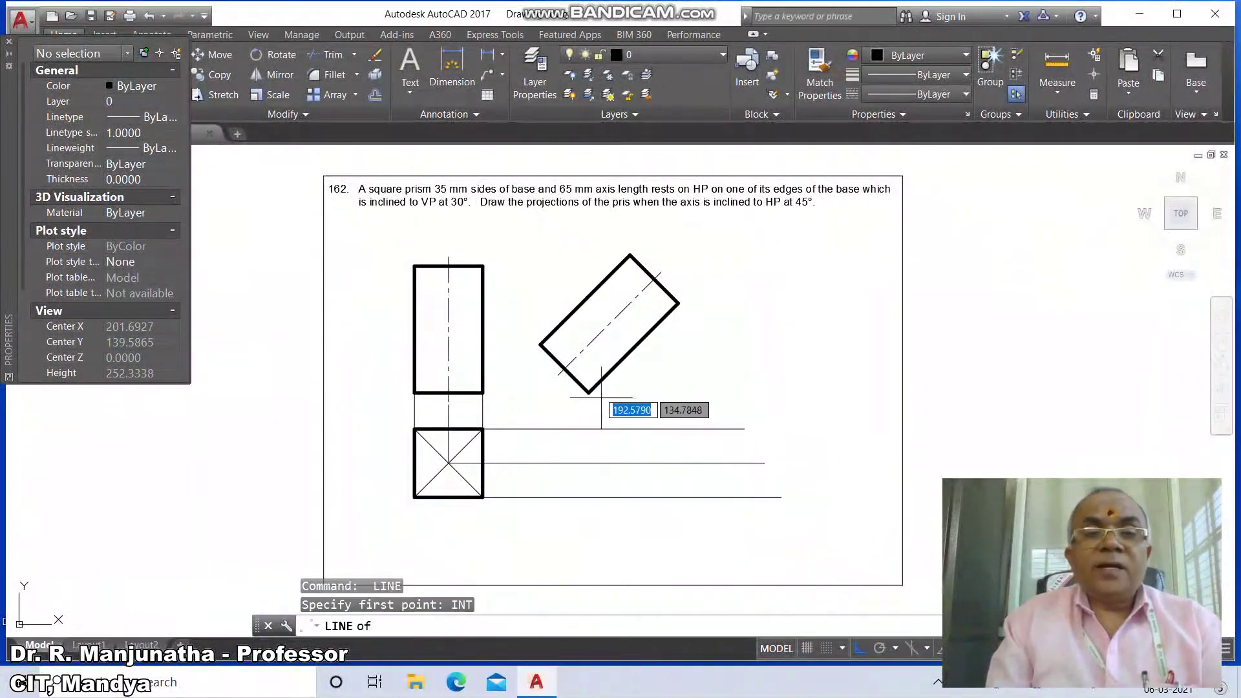
pyautogui.click(539, 345)
pyautogui.write('PER')
pyautogui.press('Return')
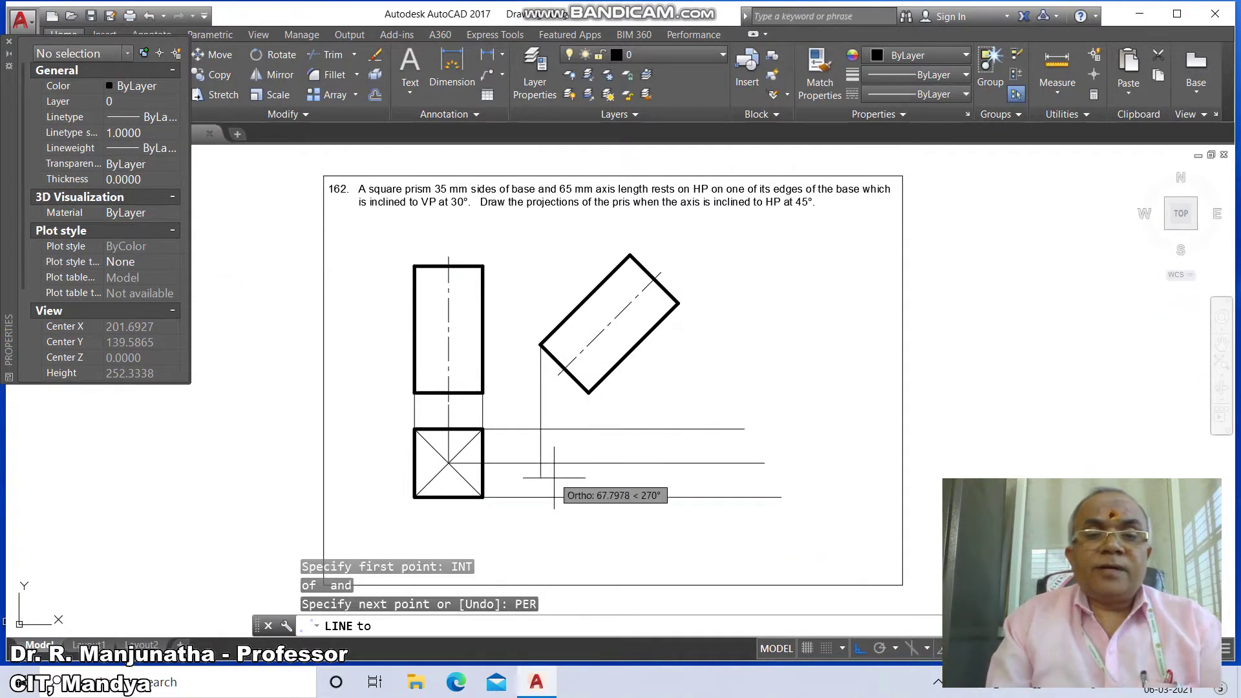
pyautogui.click(554, 494)
pyautogui.press('Return')
# Draw a vertical projector from the intersection of the tilted view's axis and base edge perpendicular to the middle horizontal projector.
pyautogui.press('Return')
pyautogui.write('IN')
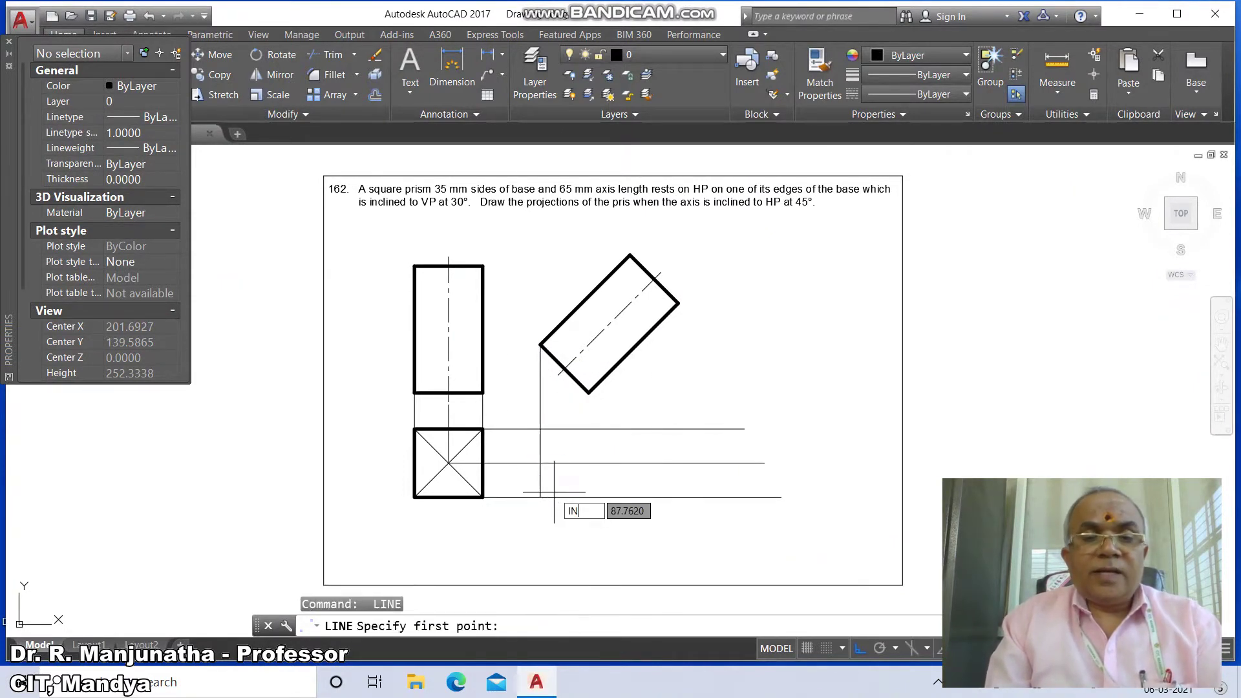
pyautogui.write('T')
pyautogui.press('Return')
pyautogui.click(562, 369)
pyautogui.write('P')
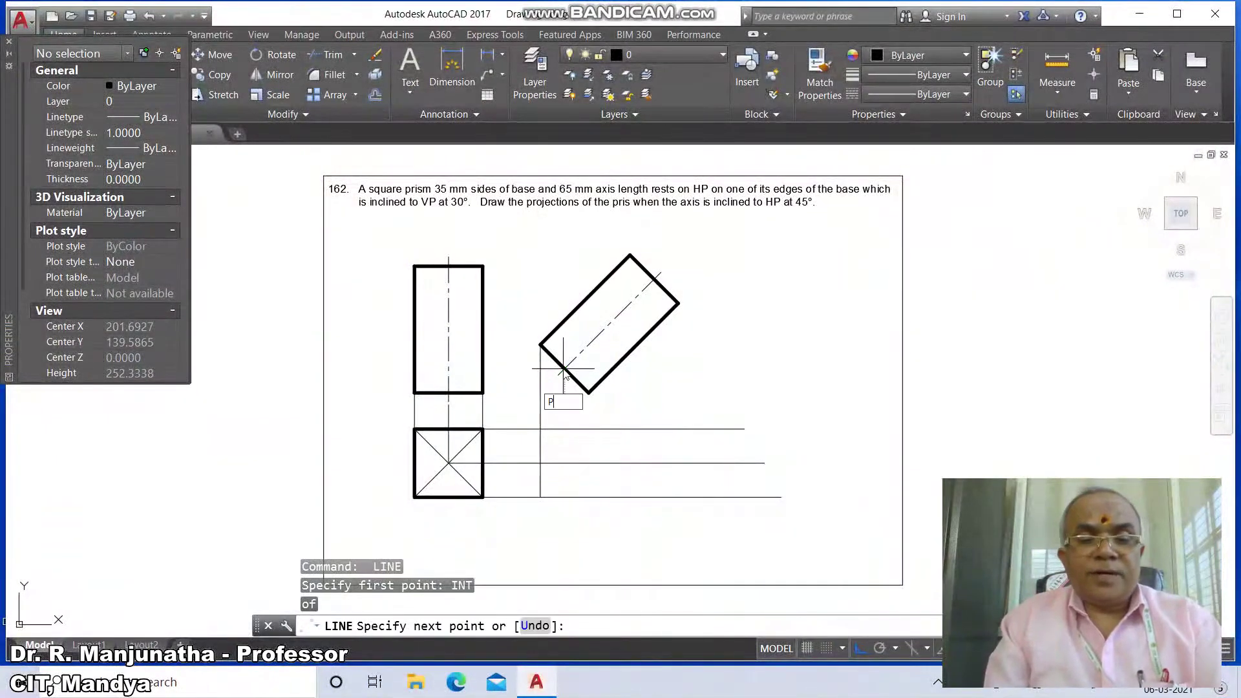
pyautogui.write('ER')
pyautogui.press('Return')
pyautogui.click(566, 463)
pyautogui.press('Return')
pyautogui.press('Return')
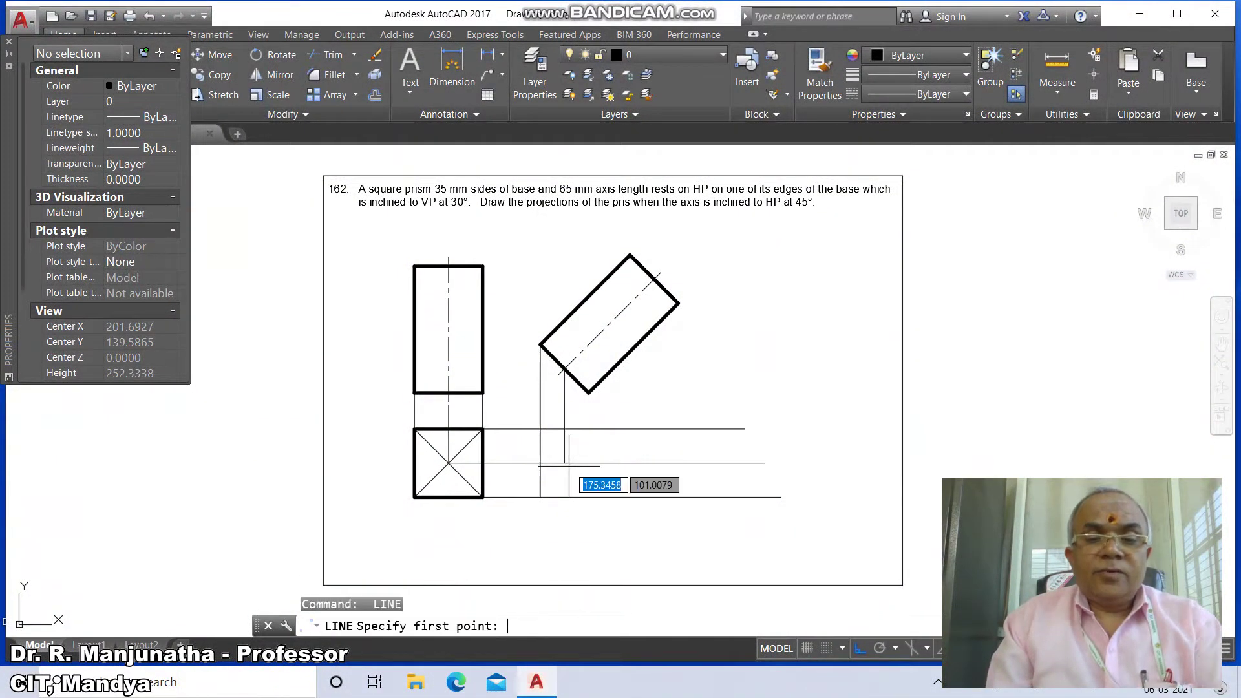
# Draw a vertical projector from the tilted front view's lowest corner perpendicular to the lowest horizontal projector.
pyautogui.write('INT')
pyautogui.press('Return')
pyautogui.click(587, 394)
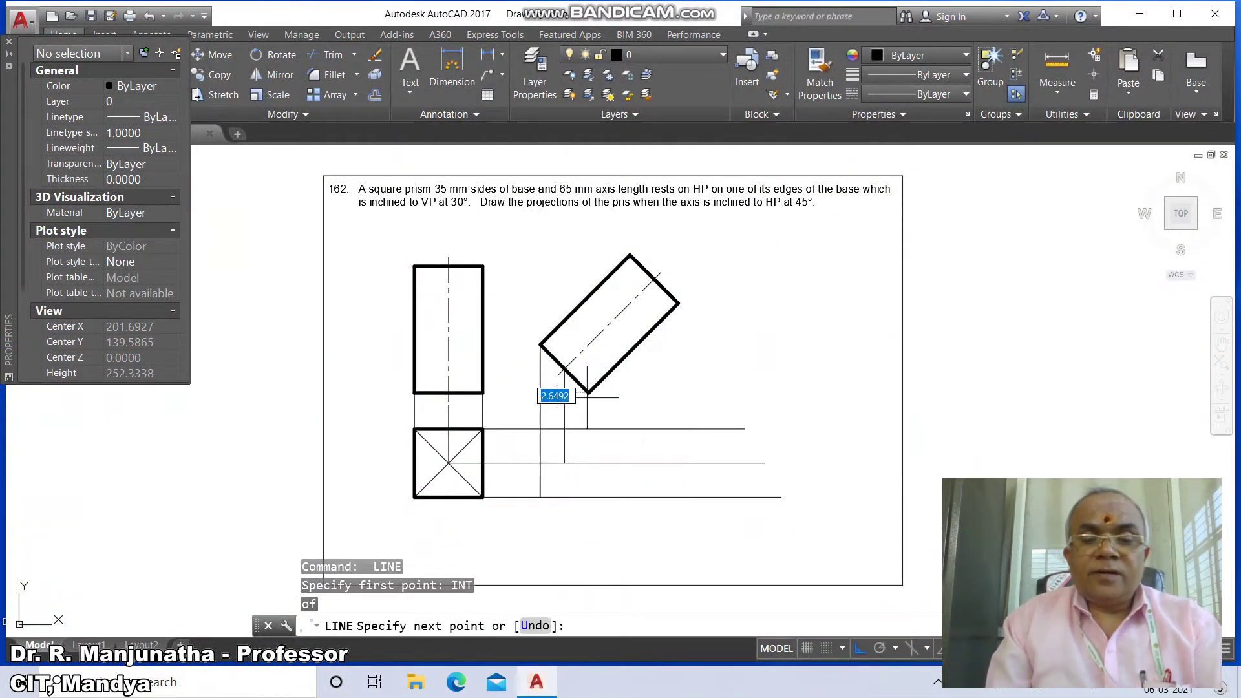
pyautogui.write('PER')
pyautogui.press('Return')
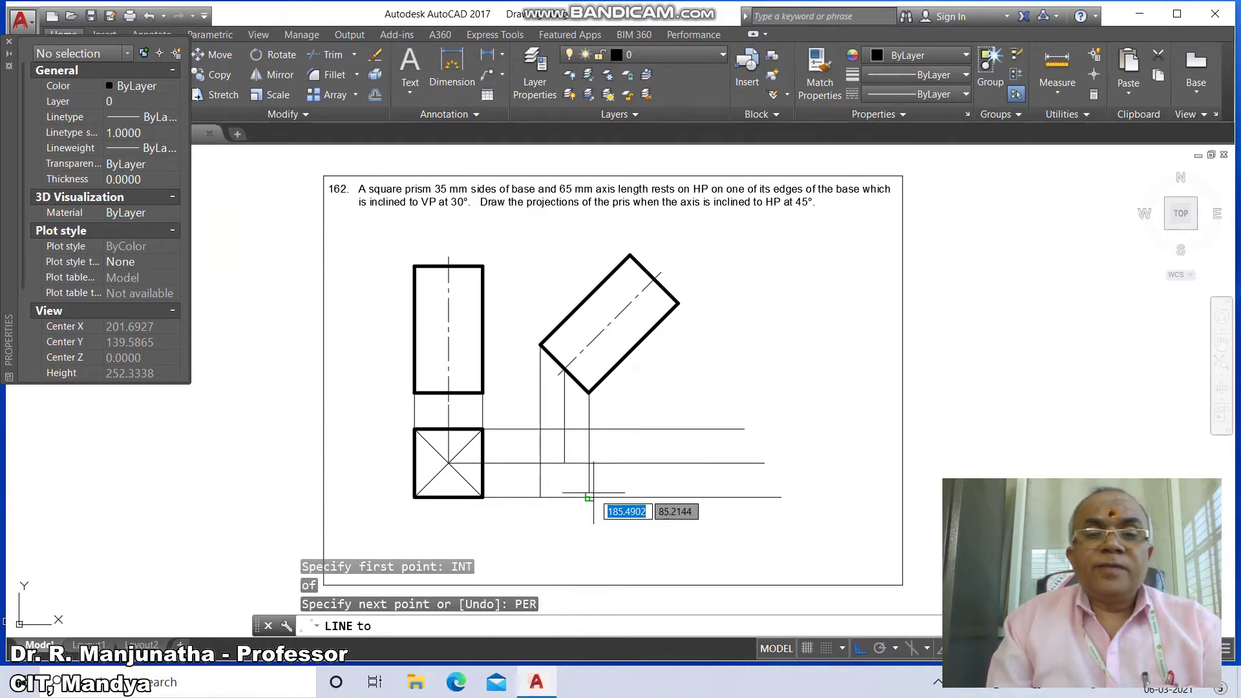
pyautogui.click(588, 462)
pyautogui.press('Return')
# Draw a vertical projector from the tilted front view's topmost corner perpendicular to the lowest horizontal projector.
pyautogui.press('Return')
pyautogui.write('INT')
pyautogui.press('Return')
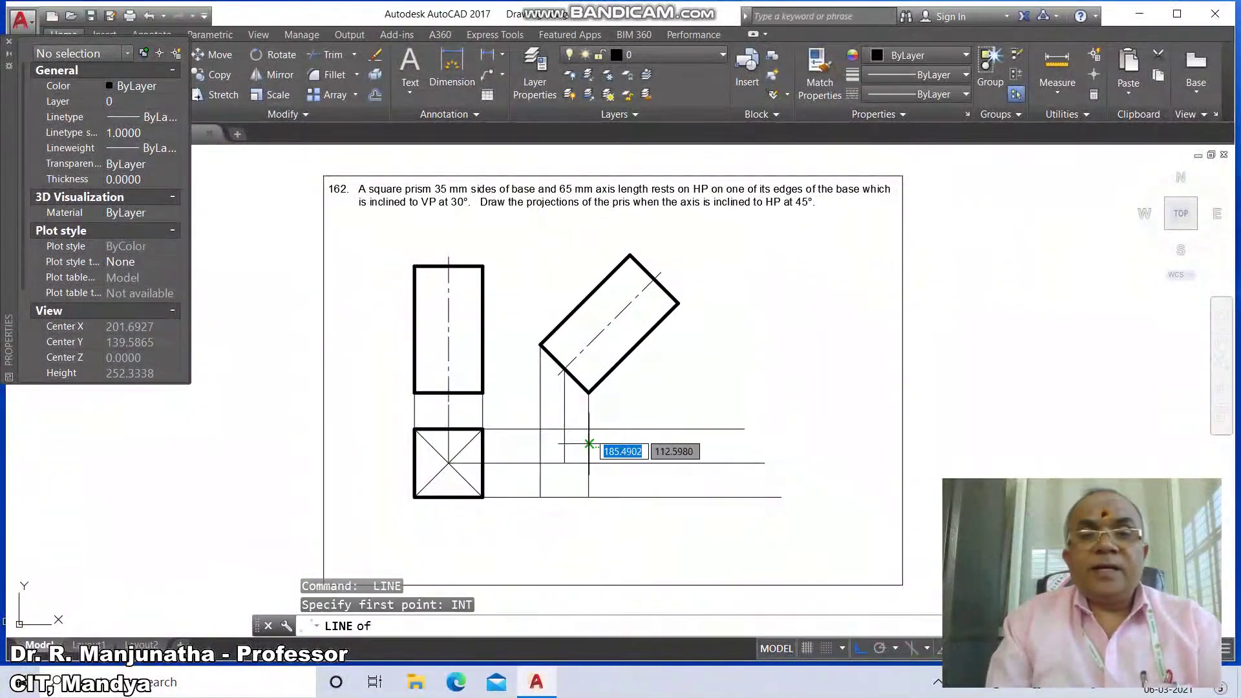
pyautogui.click(630, 255)
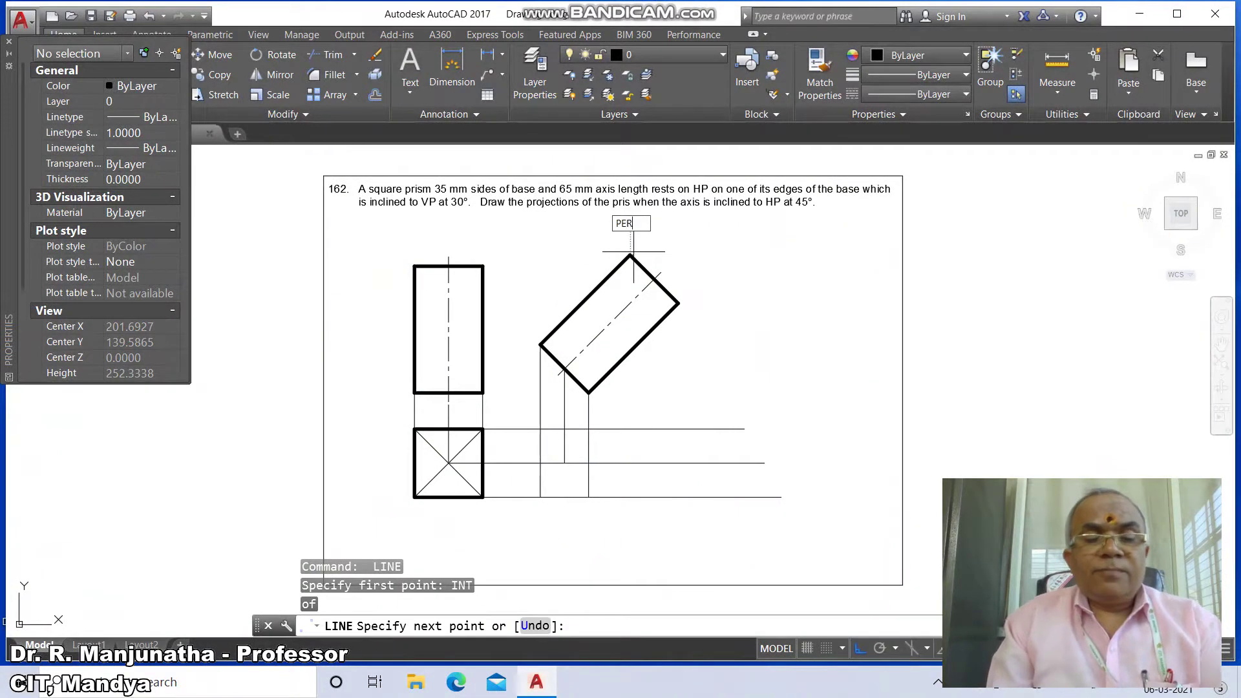
pyautogui.write('PER')
pyautogui.press('Return')
pyautogui.click(646, 497)
pyautogui.press('Return')
# Draw a vertical projector from the intersection of the tilted view's axis and upper end edge perpendicular to the middle horizontal projector.
pyautogui.press('Return')
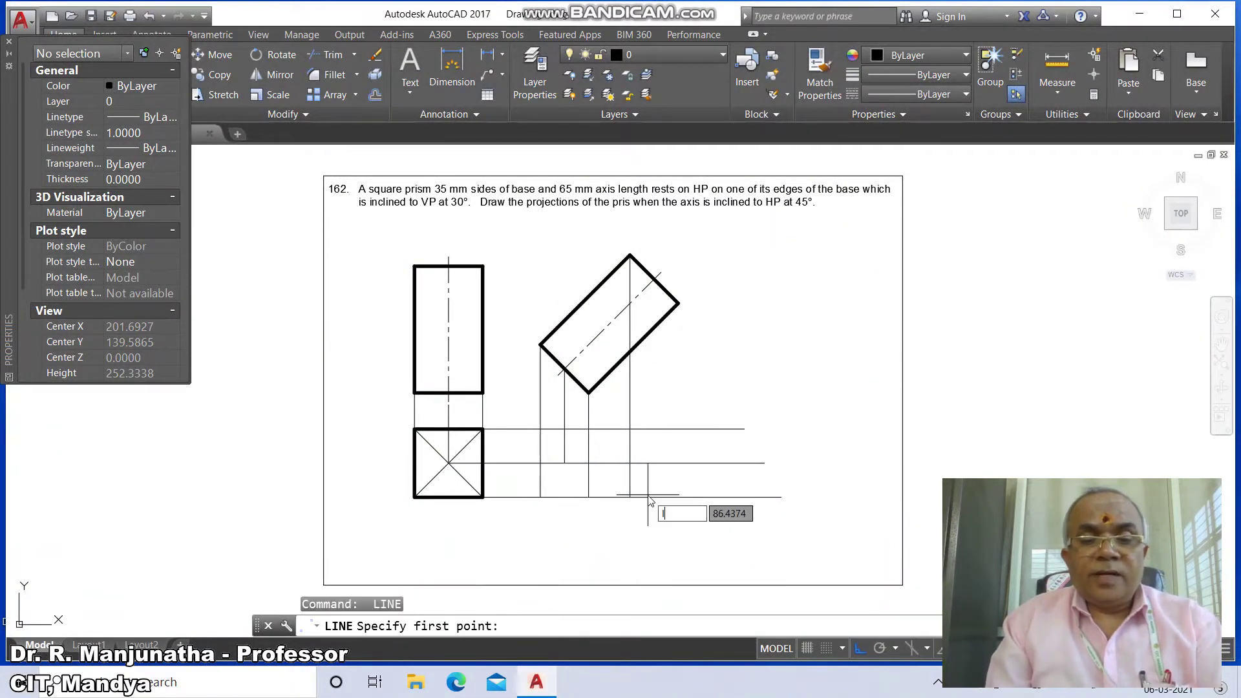
pyautogui.write('INT')
pyautogui.press('Return')
pyautogui.click(656, 277)
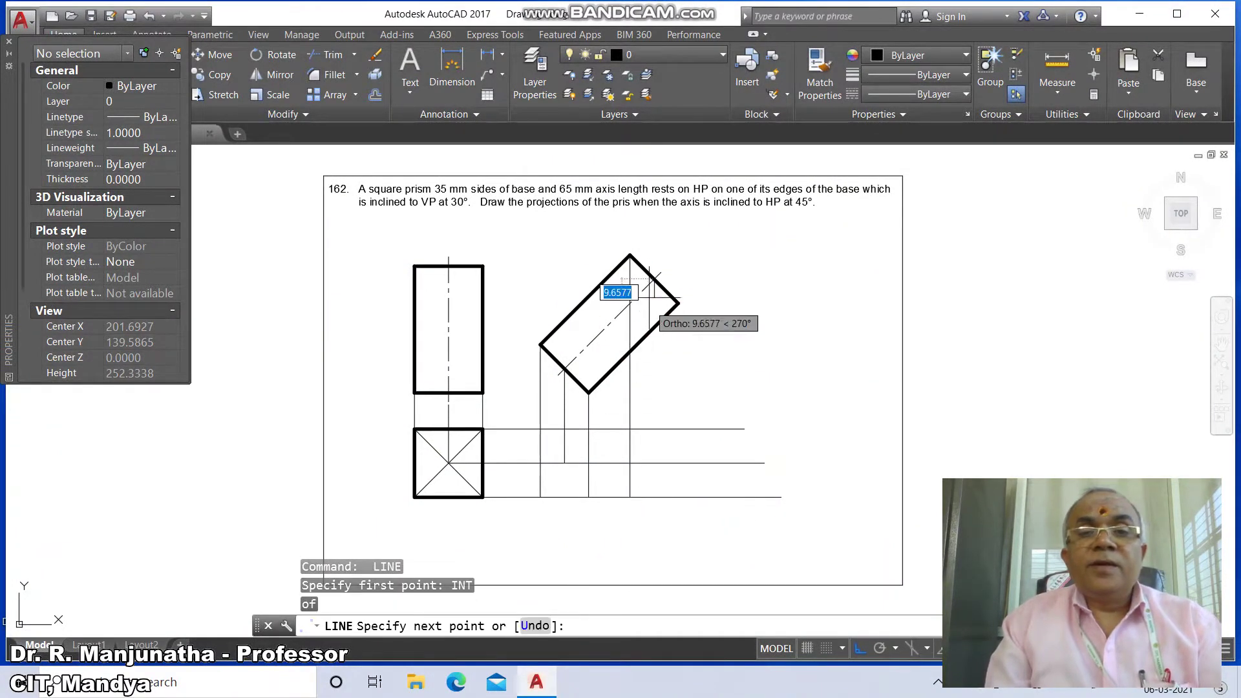
pyautogui.write('PER')
pyautogui.press('Return')
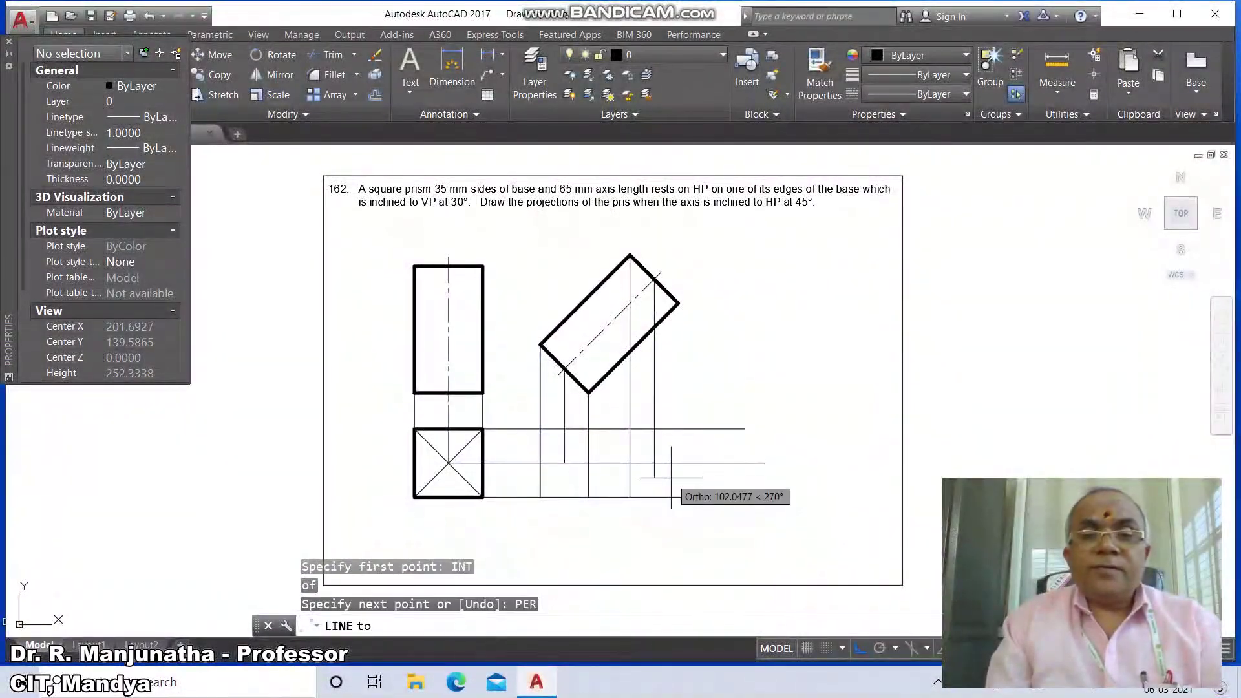
pyautogui.click(671, 464)
pyautogui.press('Return')
# Draw a vertical projector from the tilted front view's rightmost corner perpendicular to the lowest horizontal projector.
pyautogui.press('Return')
pyautogui.write('INT')
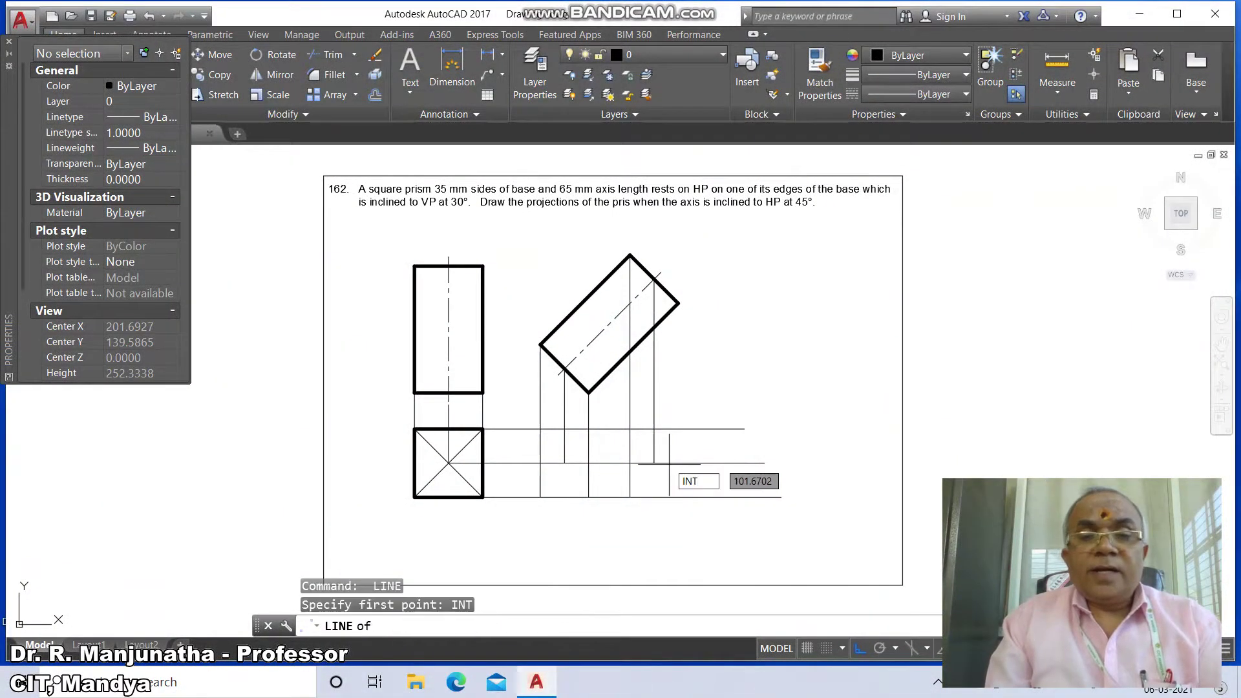
pyautogui.press('Return')
pyautogui.click(679, 302)
pyautogui.write('PE')
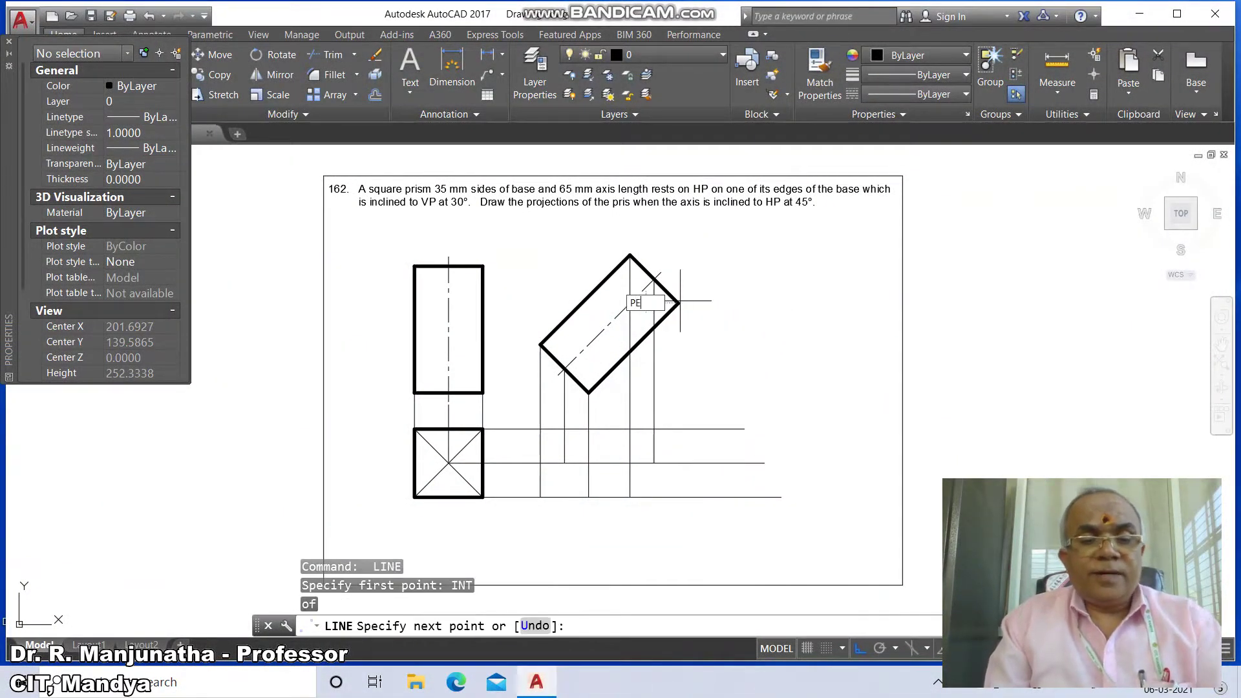
pyautogui.write('R')
pyautogui.press('Return')
pyautogui.click(676, 498)
pyautogui.press('Return')
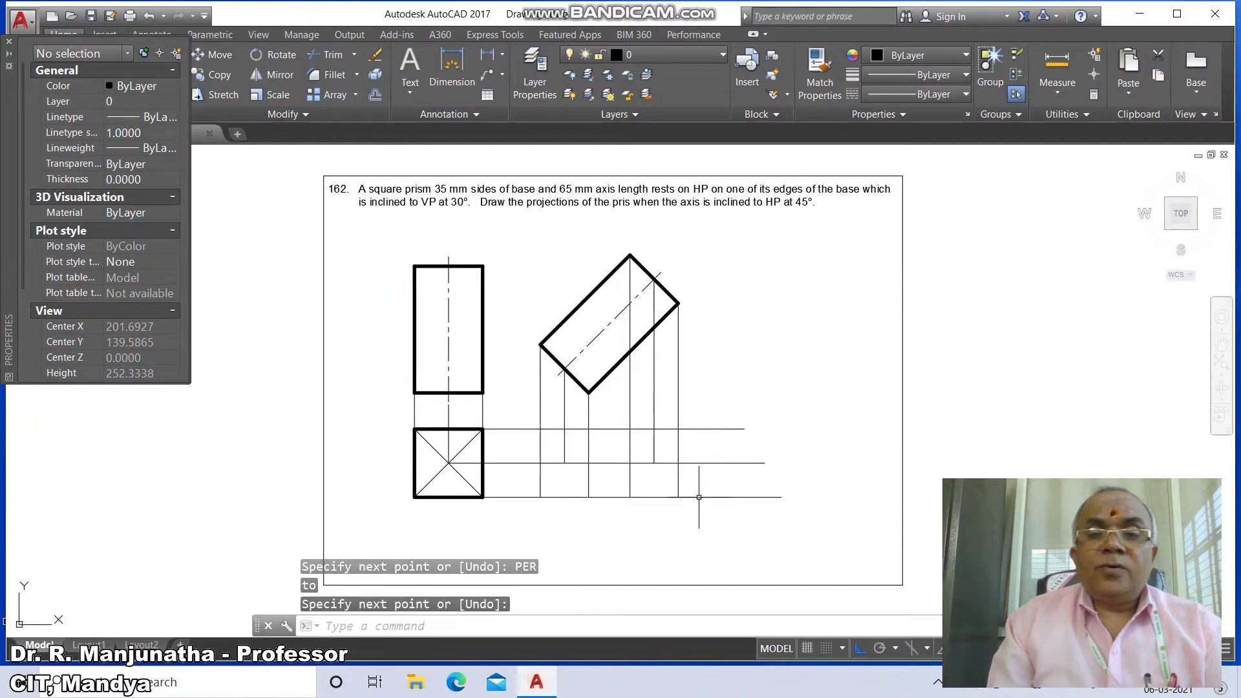
# Trim the upper and lowest horizontal projectors where they extend beyond the rightmost vertical projector.
pyautogui.write('TR')
pyautogui.press('Return')
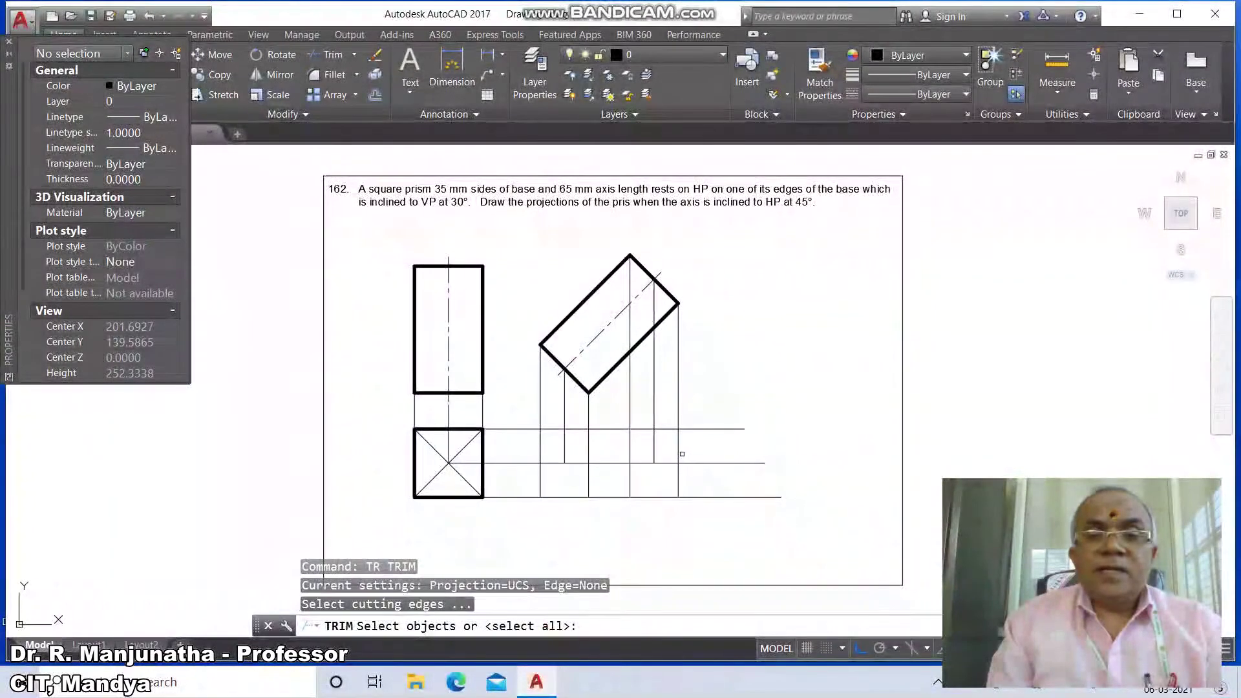
pyautogui.click(680, 452)
pyautogui.press('Return')
pyautogui.press('Return')
pyautogui.click(726, 393)
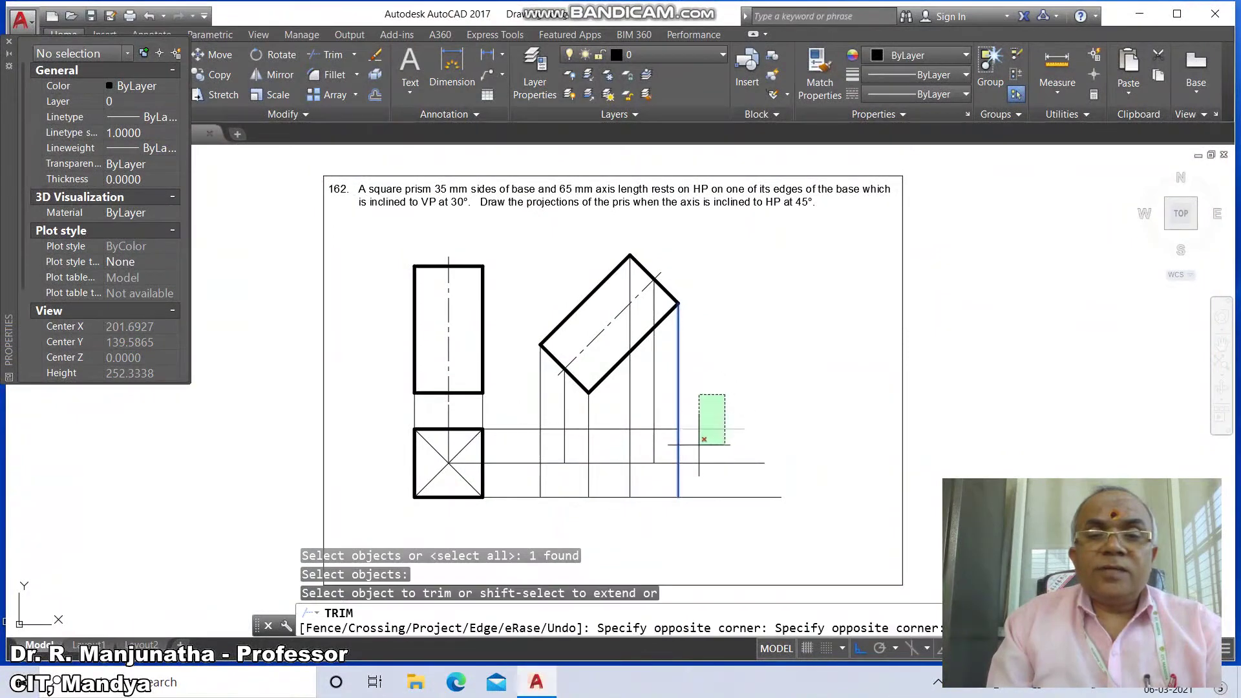
pyautogui.click(698, 443)
pyautogui.click(700, 496)
pyautogui.press('Return')
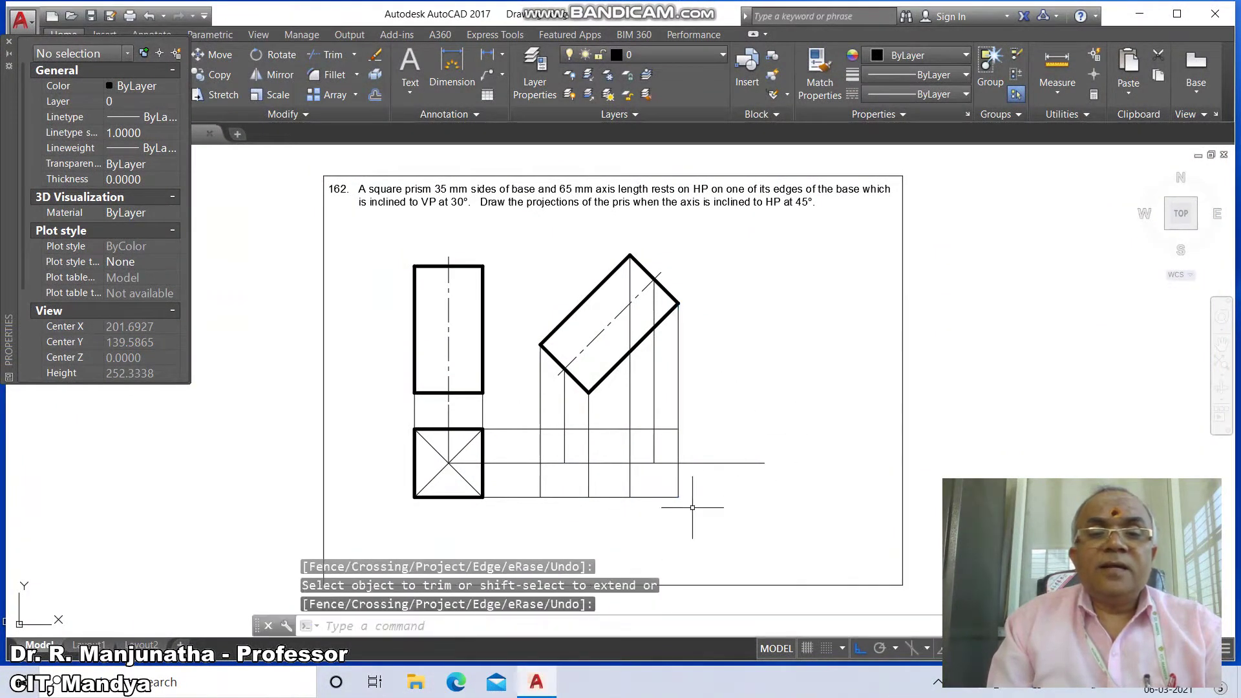
# Fillet the middle horizontal projector with the vertical projector from the axis's upper end into a sharp corner.
pyautogui.write('f')
pyautogui.press('Return')
pyautogui.click(646, 462)
pyautogui.click(654, 414)
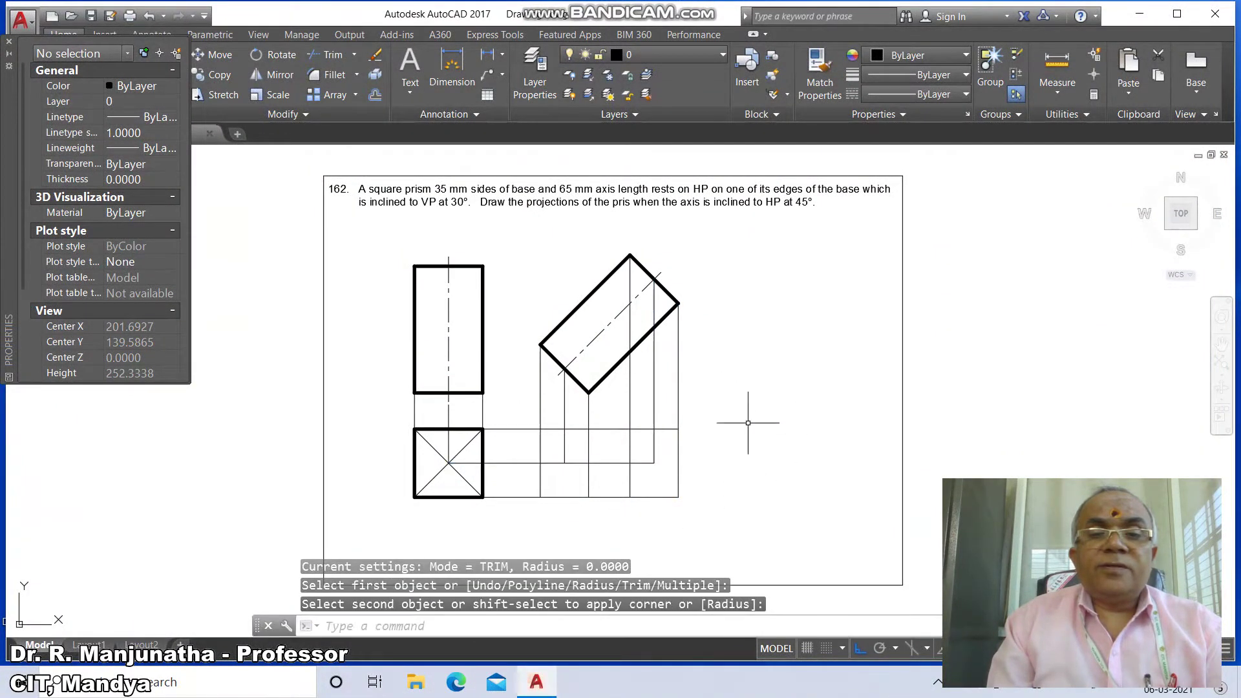
# Break the upper horizontal projector at its intersection with the leftmost vertical projector.
pyautogui.write('br')
pyautogui.press('Return')
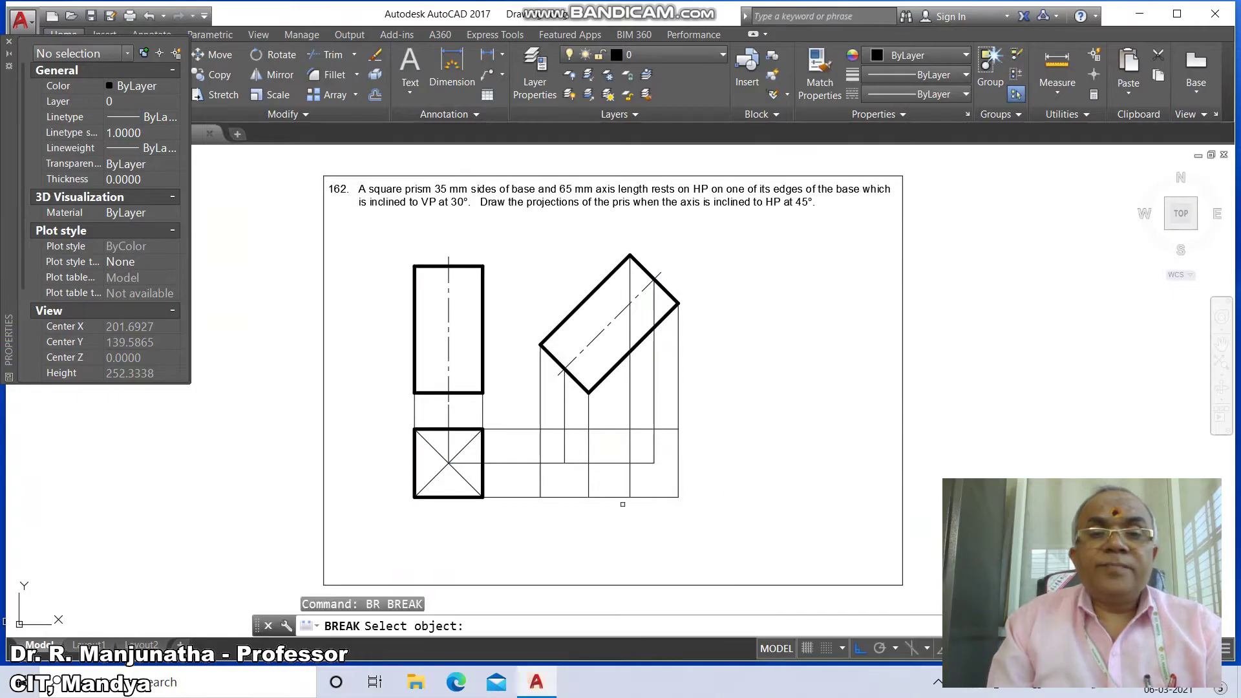
pyautogui.click(609, 429)
pyautogui.write('f')
pyautogui.press('Return')
pyautogui.write('int')
pyautogui.press('Return')
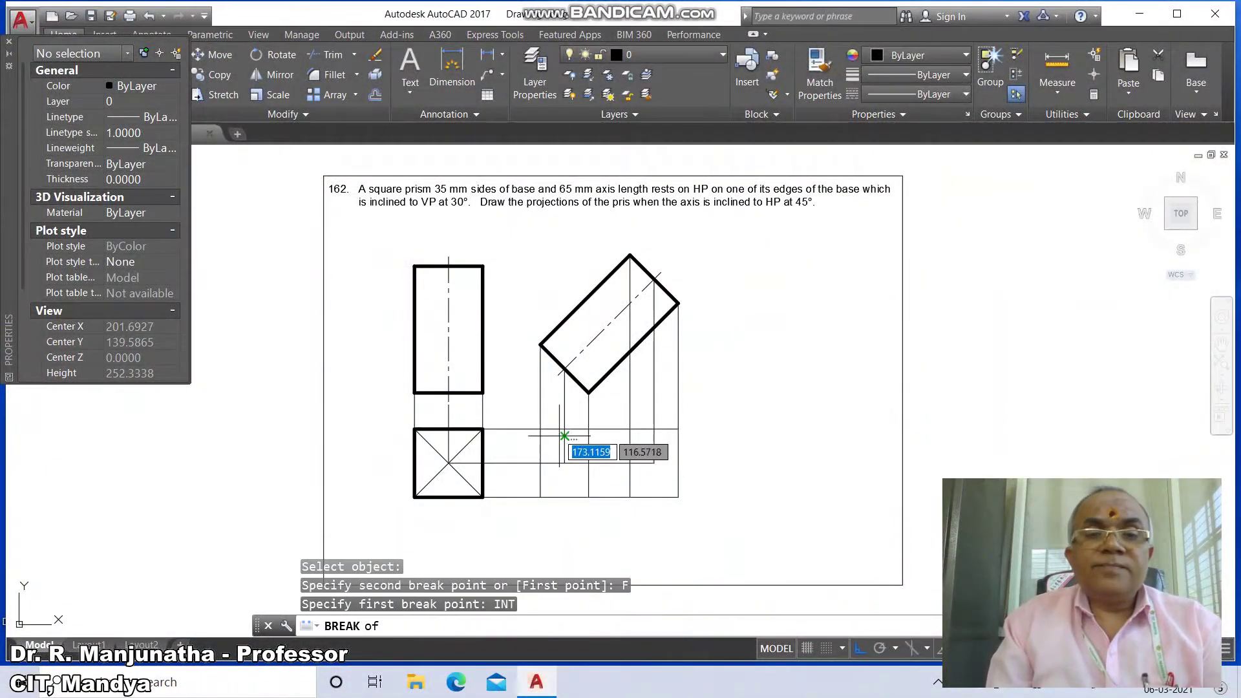
pyautogui.click(540, 428)
pyautogui.click(564, 527)
# Break the lowest horizontal projector at a single point, at its intersection with the leftmost vertical projector.
pyautogui.press('space')
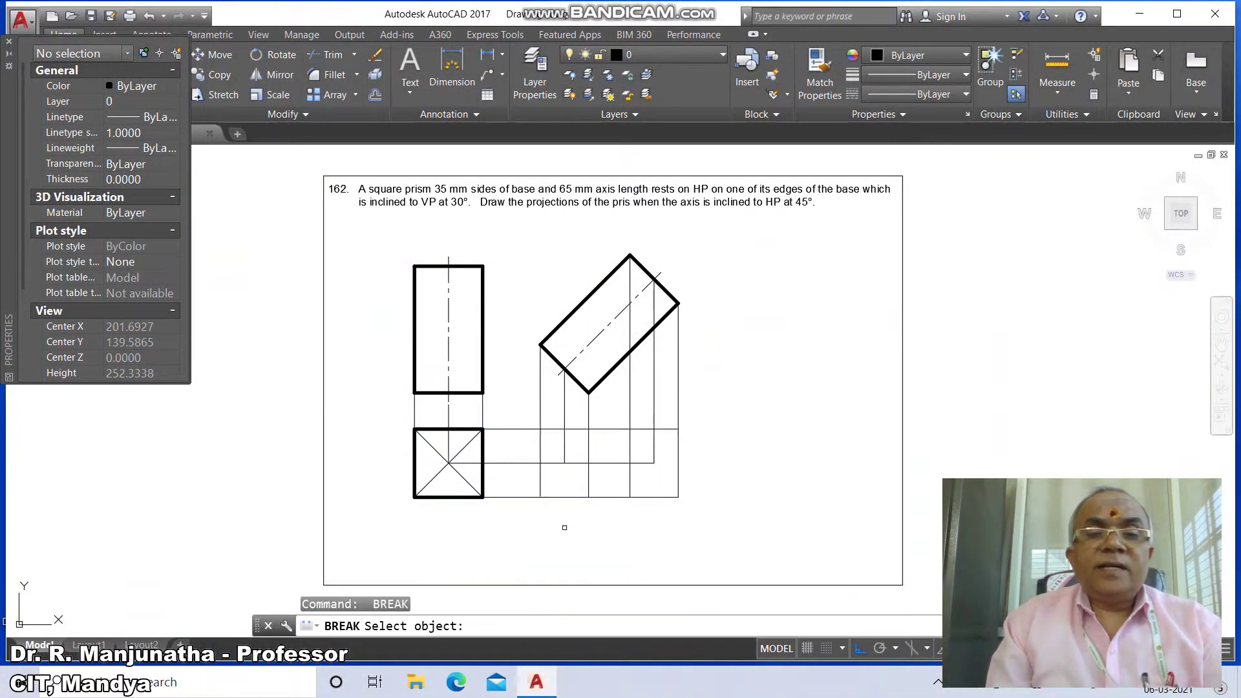
pyautogui.click(564, 498)
pyautogui.write('f')
pyautogui.press('Return')
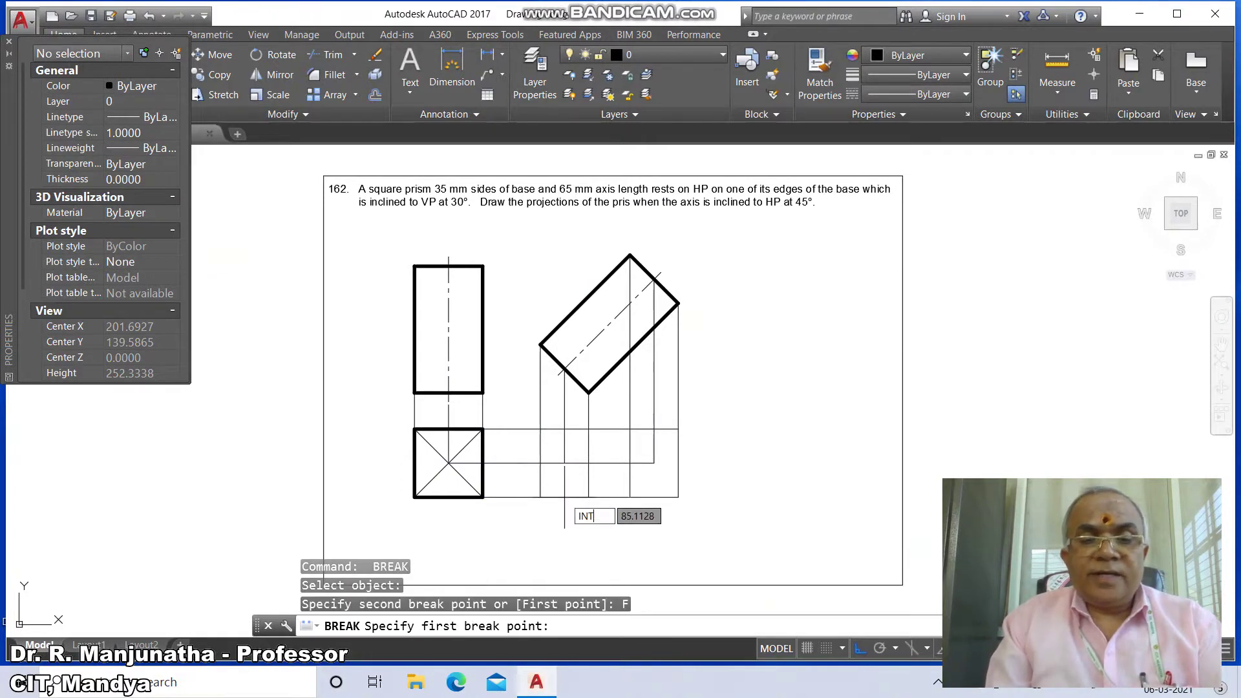
pyautogui.write('int')
pyautogui.press('Return')
pyautogui.click(585, 497)
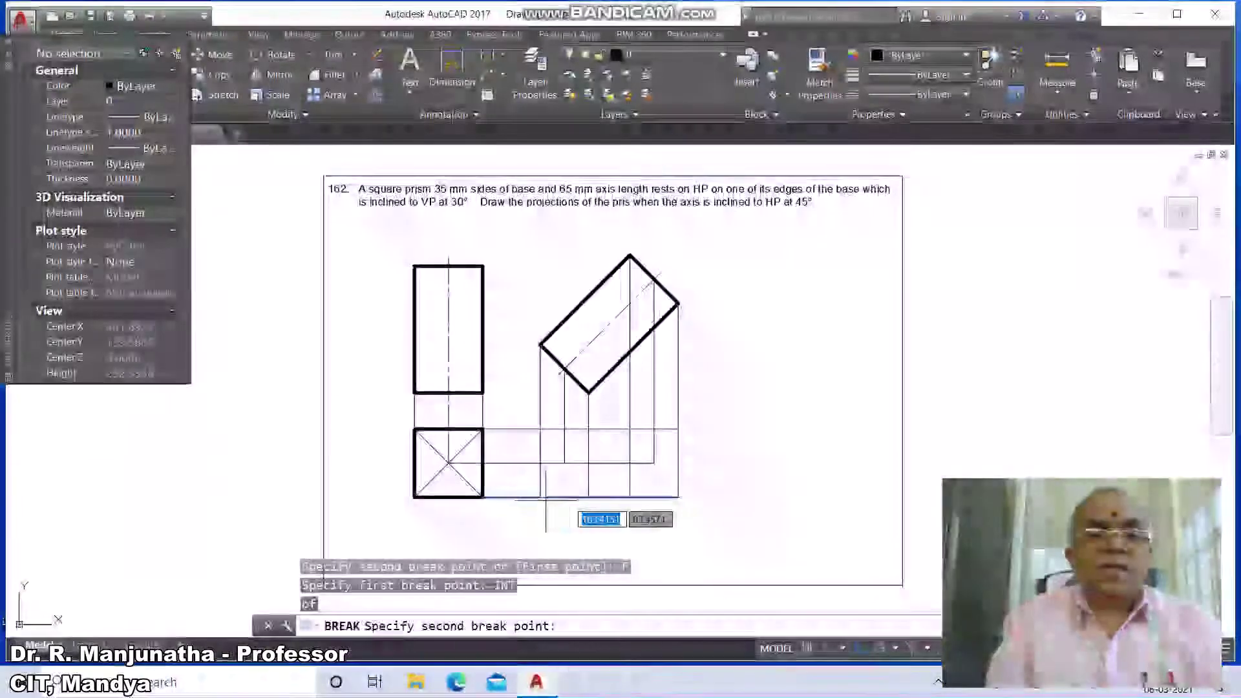
pyautogui.write('@')
pyautogui.press('Return')
# Break the vertical projector from the tilted view's lowest corner at its intersection with the upper horizontal projector.
pyautogui.press('space')
pyautogui.click(588, 486)
pyautogui.write('f')
pyautogui.press('Return')
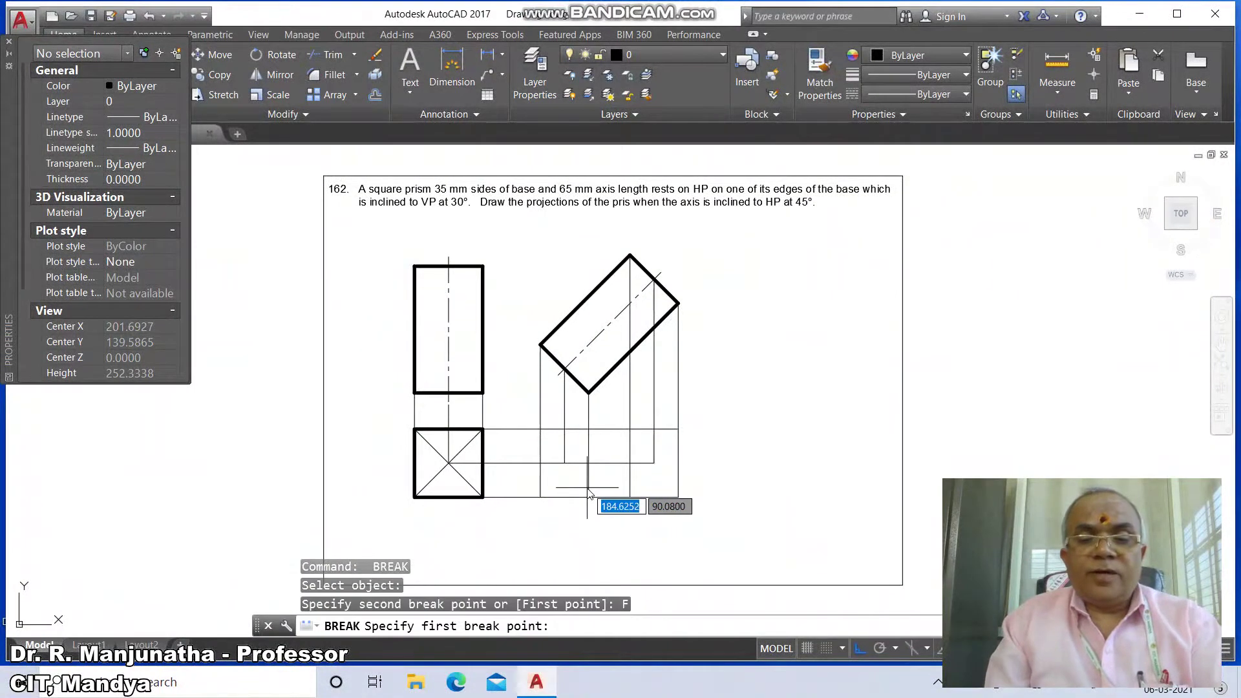
pyautogui.write('INT')
pyautogui.press('Return')
pyautogui.click(589, 431)
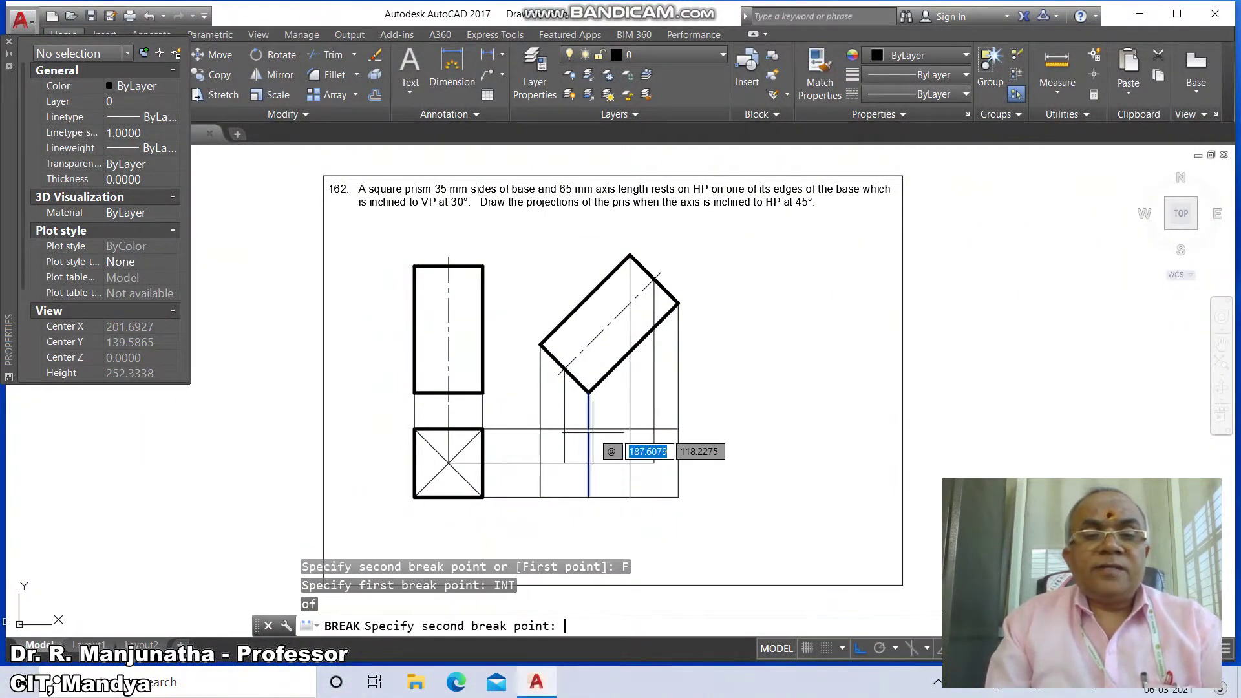
pyautogui.write('@')
pyautogui.press('Return')
# Break the vertical projector from the tilted view's topmost corner at its intersection with the upper horizontal projector.
pyautogui.press('space')
pyautogui.click(627, 447)
pyautogui.write('f')
pyautogui.press('Return')
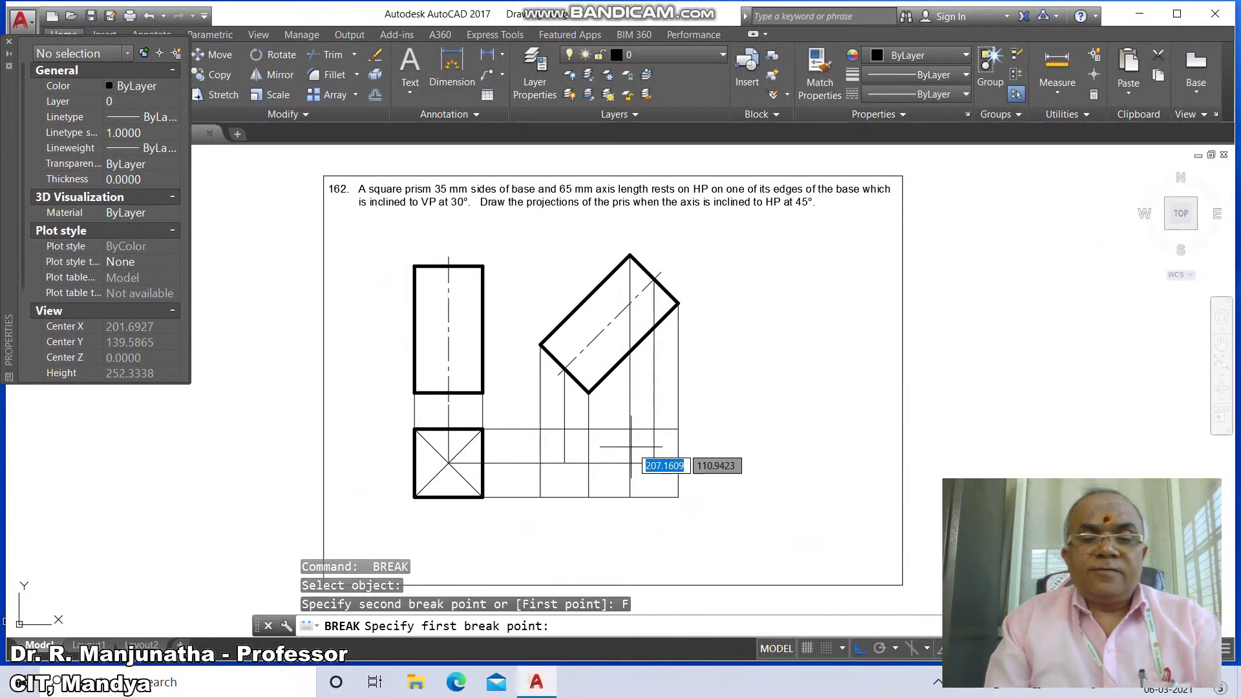
pyautogui.write('INT')
pyautogui.press('Return')
pyautogui.click(630, 463)
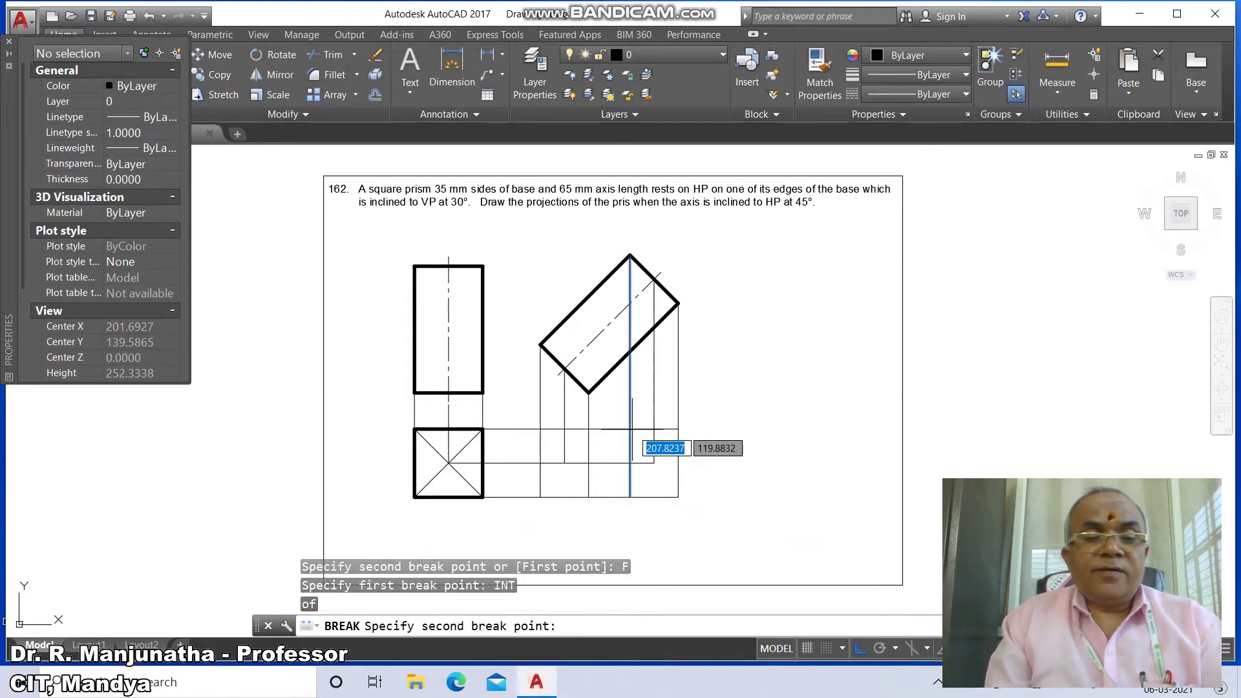
pyautogui.write('@')
pyautogui.press('Return')
# Break the leftmost vertical projector at its intersection with the upper horizontal projector.
pyautogui.press('space')
pyautogui.click(543, 452)
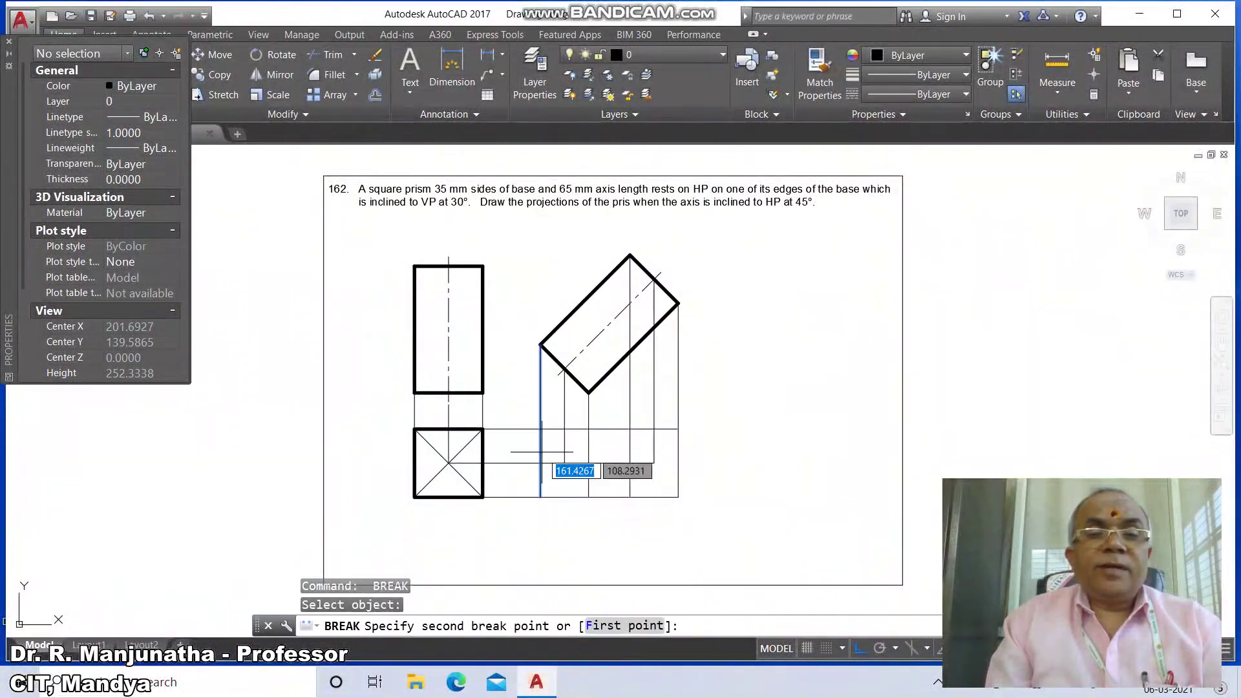
pyautogui.write('f')
pyautogui.press('Return')
pyautogui.write('INT')
pyautogui.press('Return')
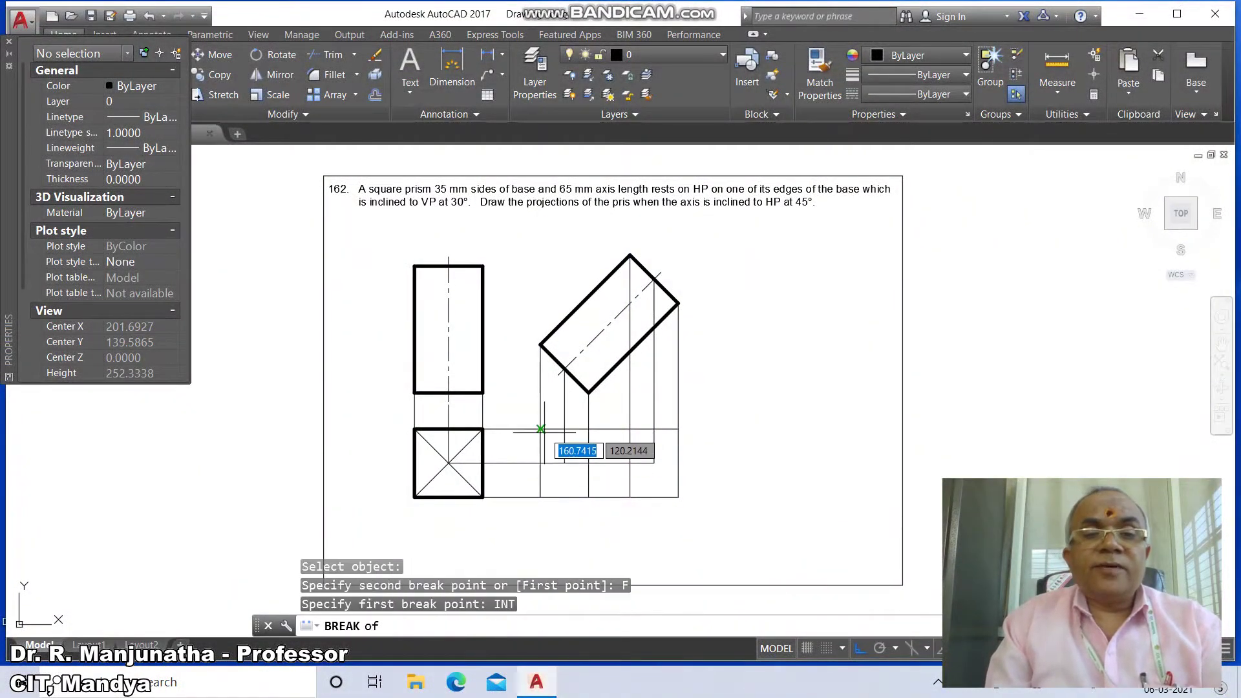
pyautogui.click(544, 432)
pyautogui.press('Return')
# Break the rightmost vertical projector at a single point, at its intersection with the upper horizontal projector.
pyautogui.press('space')
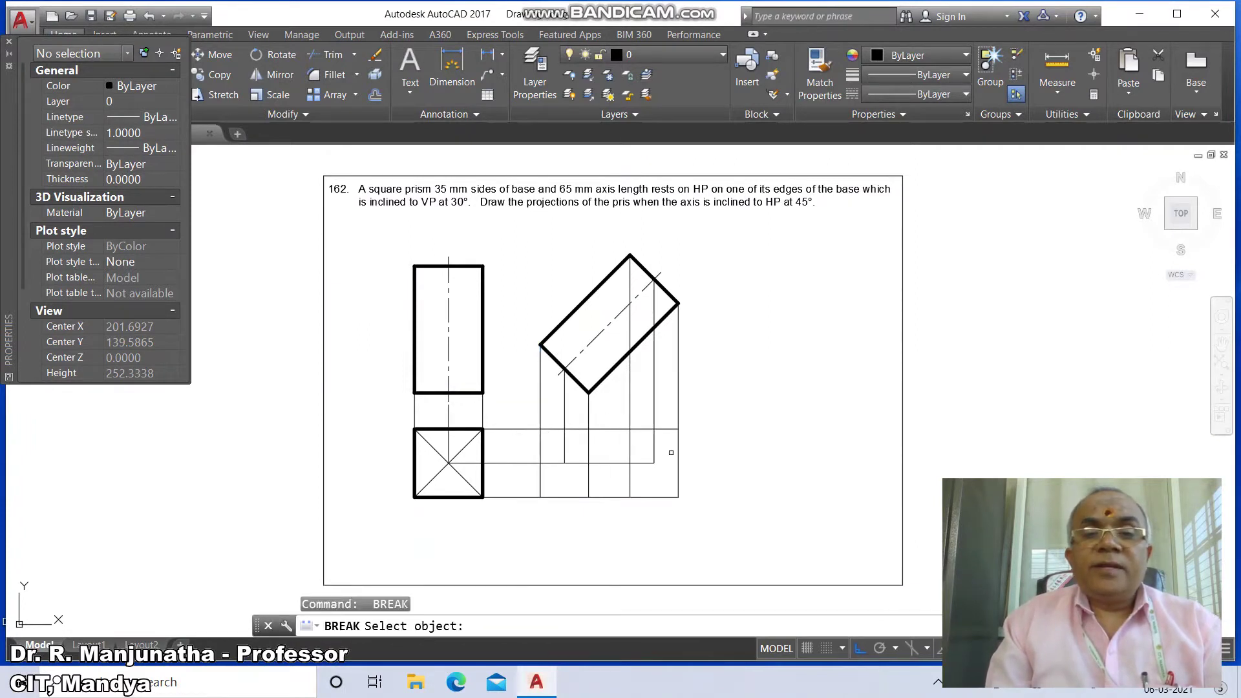
pyautogui.click(675, 455)
pyautogui.click(678, 457)
pyautogui.write('fy second break poin')
pyautogui.press('Return')
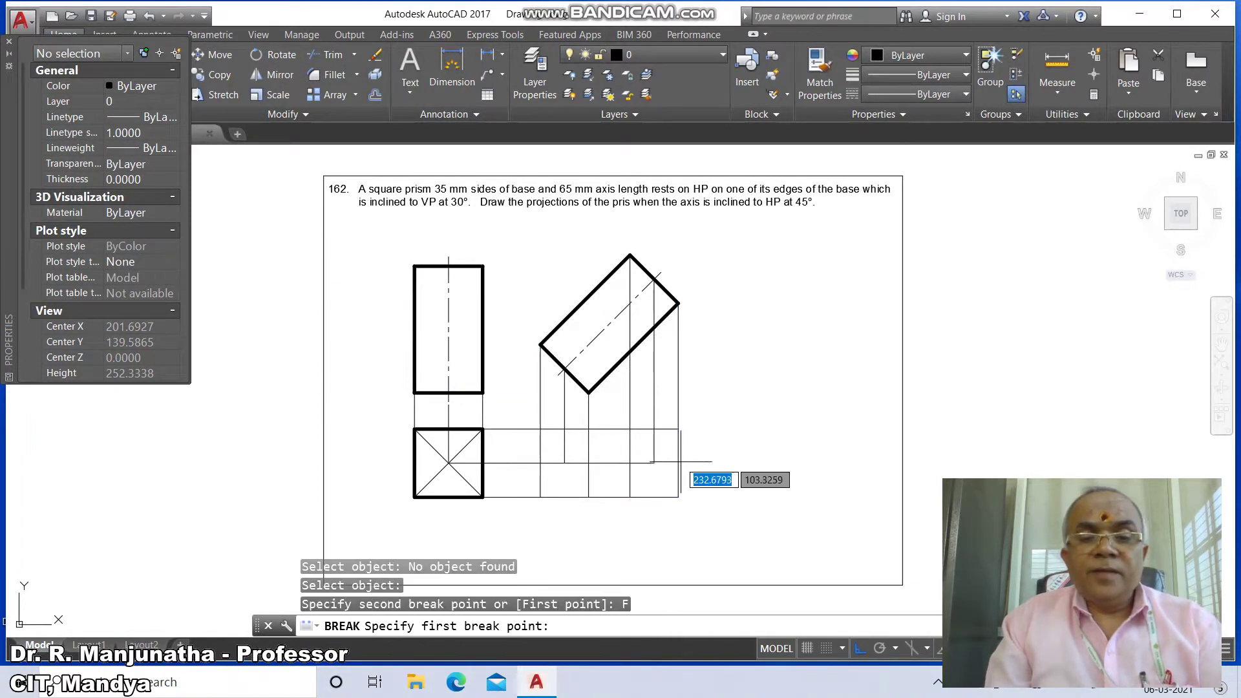
pyautogui.write('INT')
pyautogui.press('Return')
pyautogui.click(678, 428)
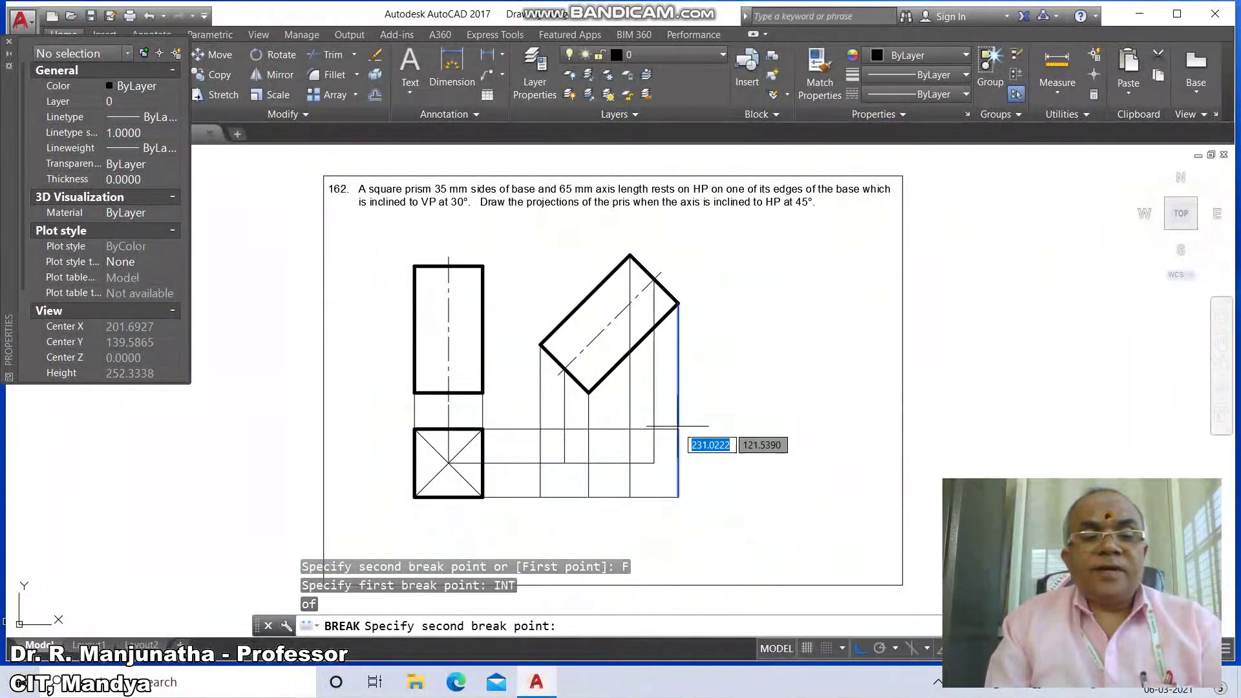
pyautogui.write('@')
pyautogui.press('Return')
# Break the middle horizontal projector where it meets the vertical projector from the axis's lower end.
pyautogui.write('br')
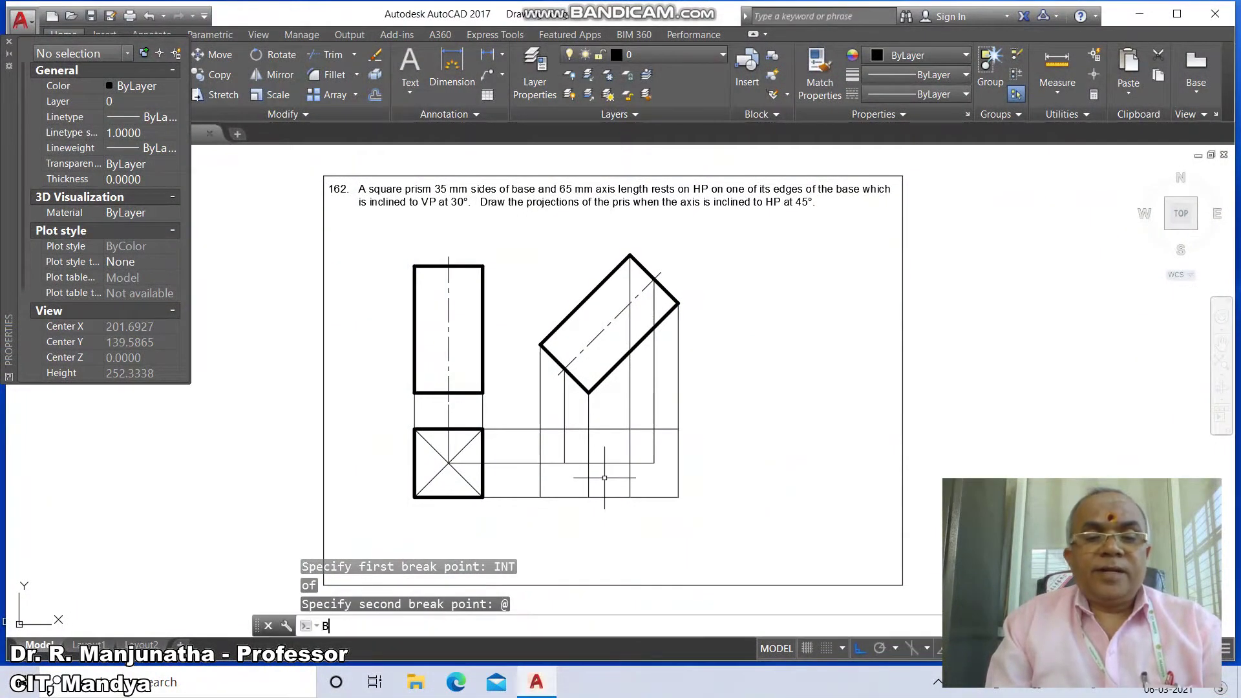
pyautogui.press('Return')
pyautogui.click(599, 463)
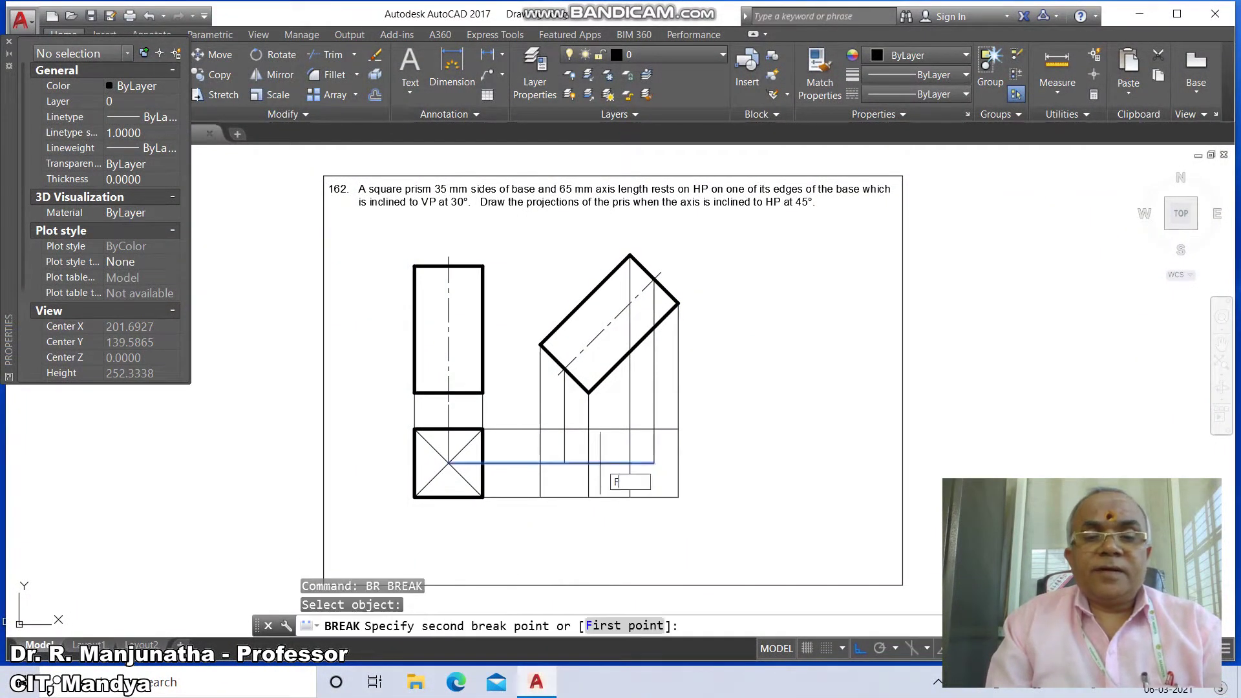
pyautogui.write('F')
pyautogui.press('Return')
pyautogui.write('INT')
pyautogui.press('Return')
pyautogui.click(600, 463)
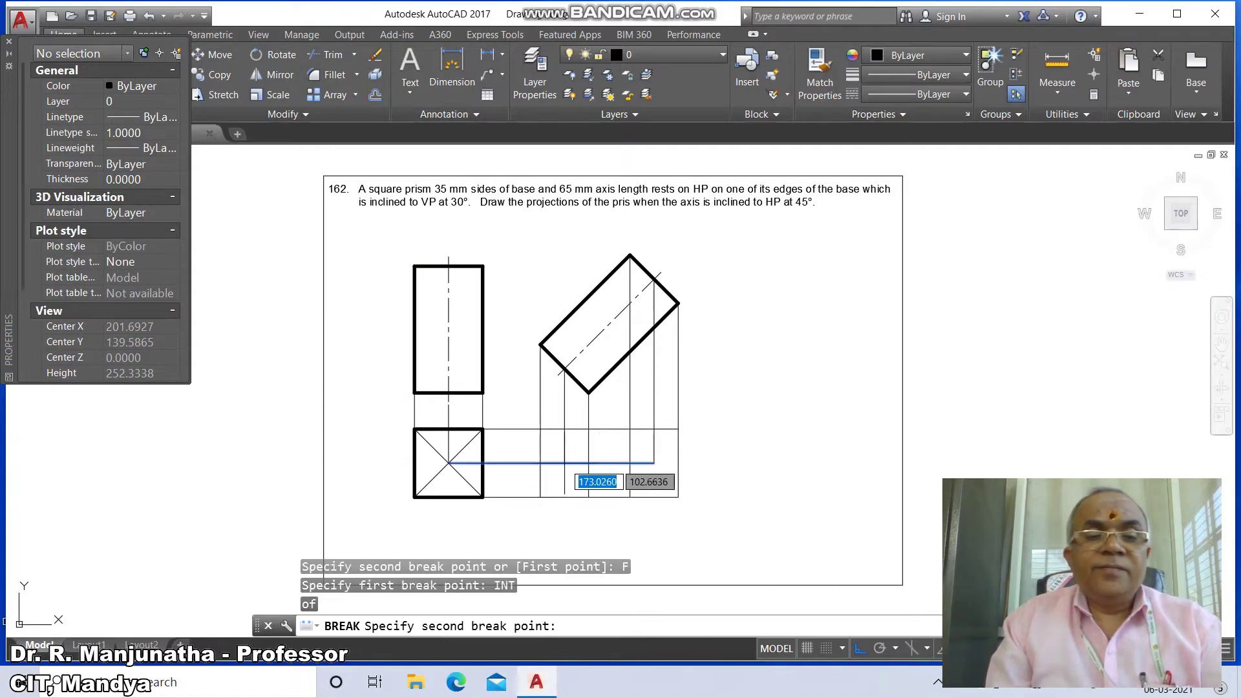
pyautogui.write('@')
pyautogui.press('Return')
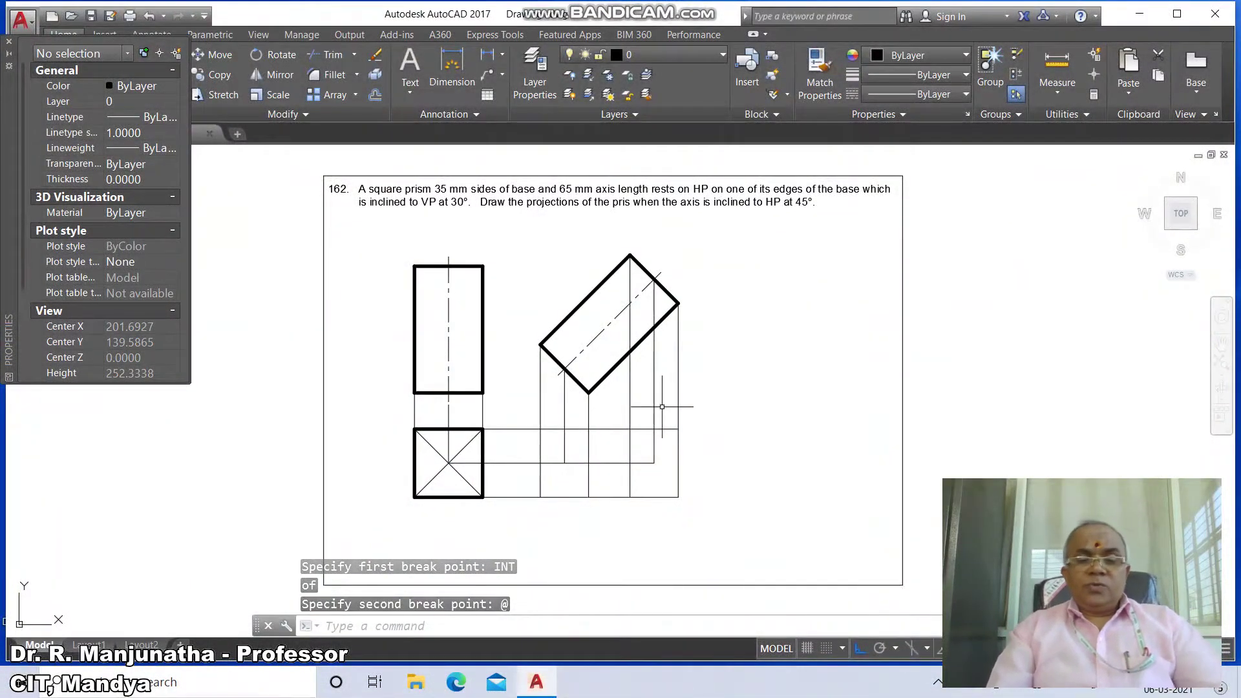
# Draw a horizontal line to the right from the first front view's lower-right corner, ending just short of the frame's right edge.
pyautogui.write('l')
pyautogui.press('Return')
pyautogui.write('INT')
pyautogui.press('Return')
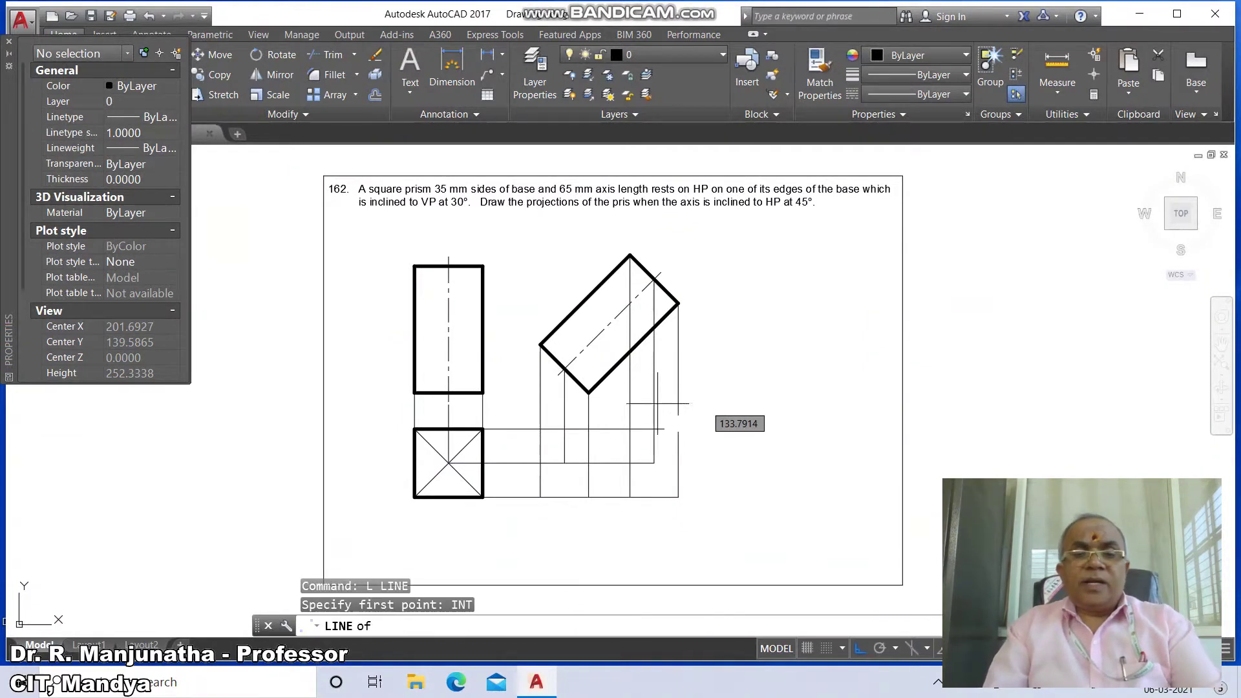
pyautogui.click(483, 393)
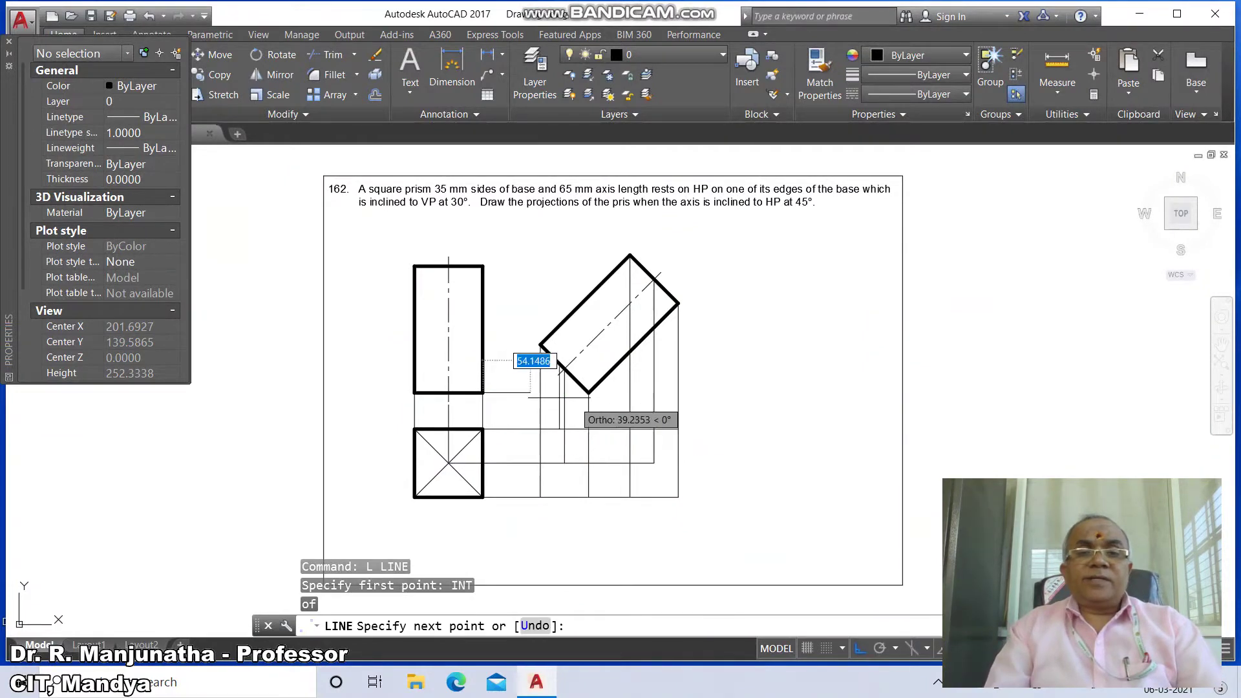
pyautogui.click(878, 410)
pyautogui.press('Return')
pyautogui.press('Return')
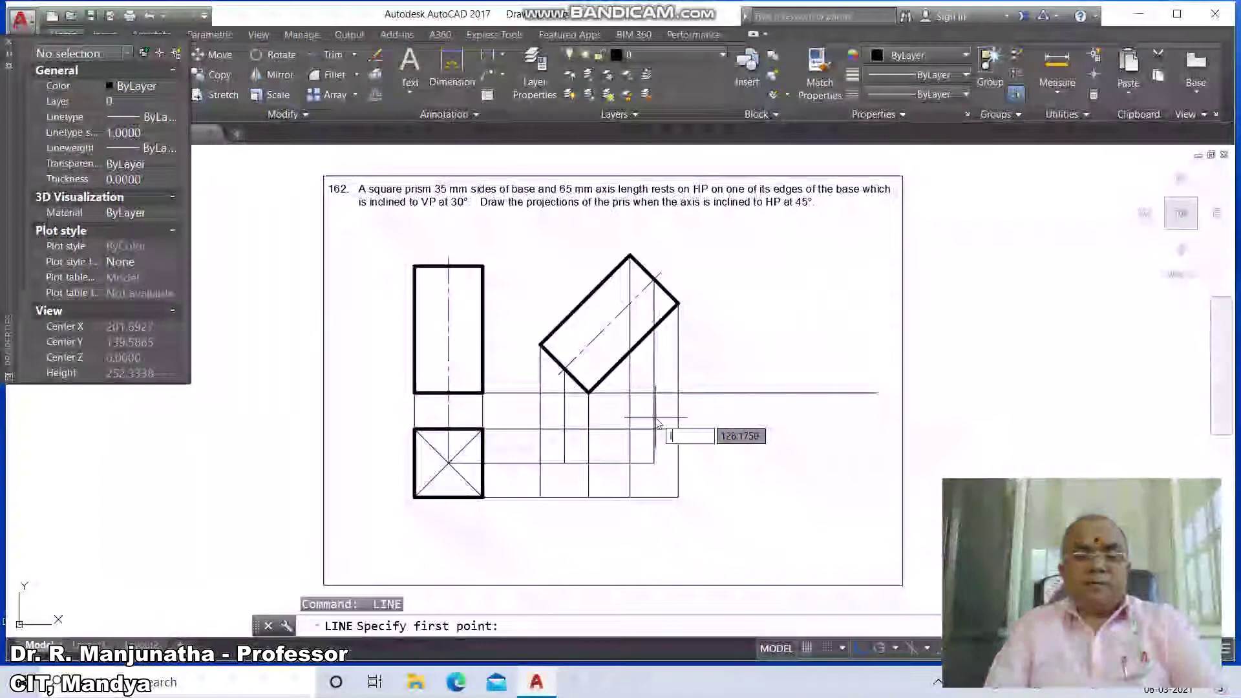
# Draw a horizontal line to the left from the first front view's lower-left corner, ending just short of the frame's left edge.
pyautogui.write('INT')
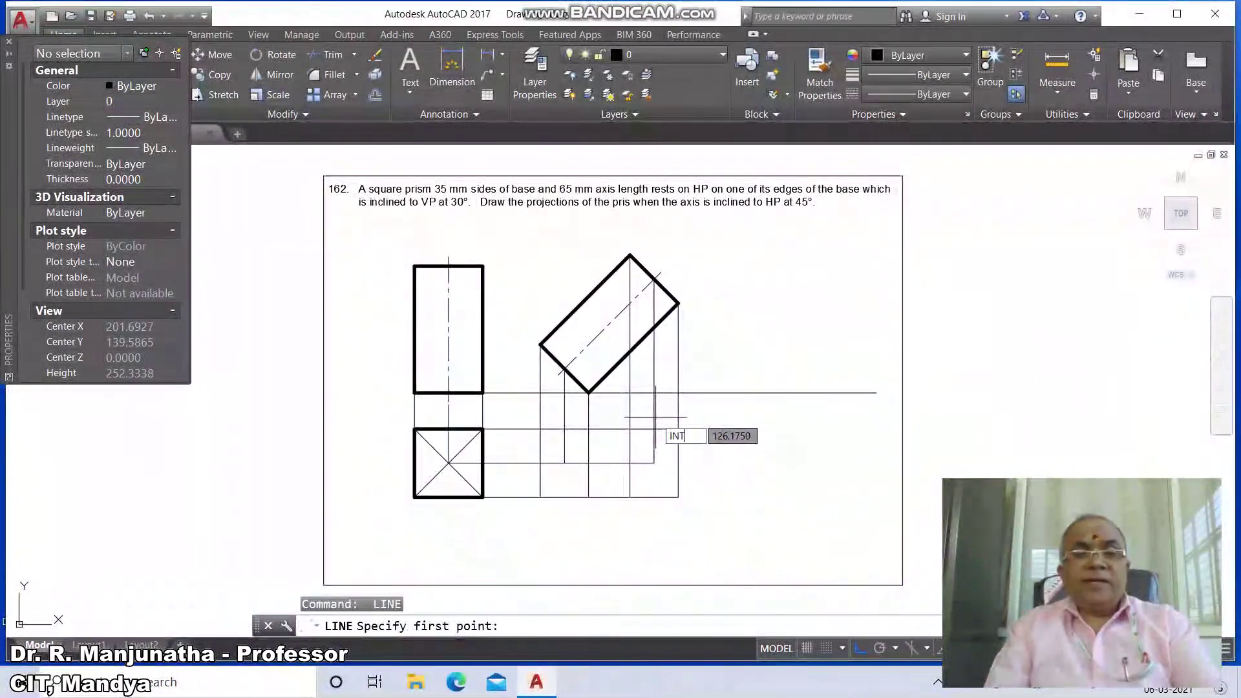
pyautogui.press('Return')
pyautogui.click(413, 392)
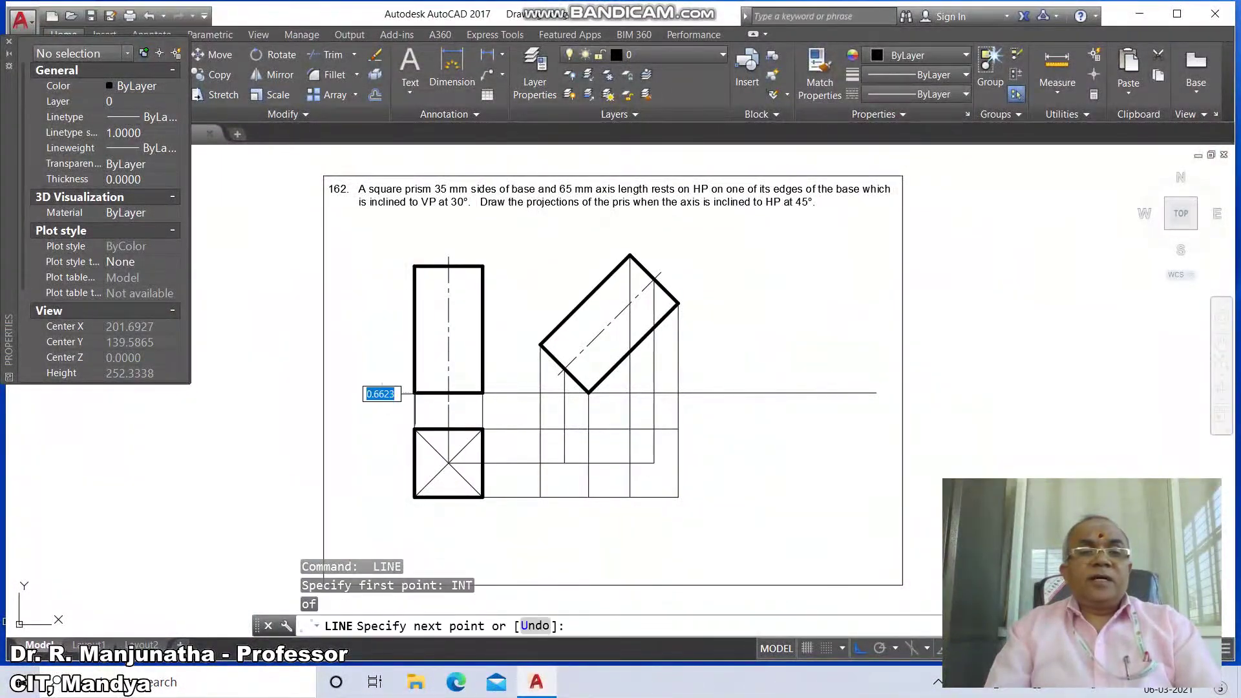
pyautogui.click(355, 393)
pyautogui.press('Return')
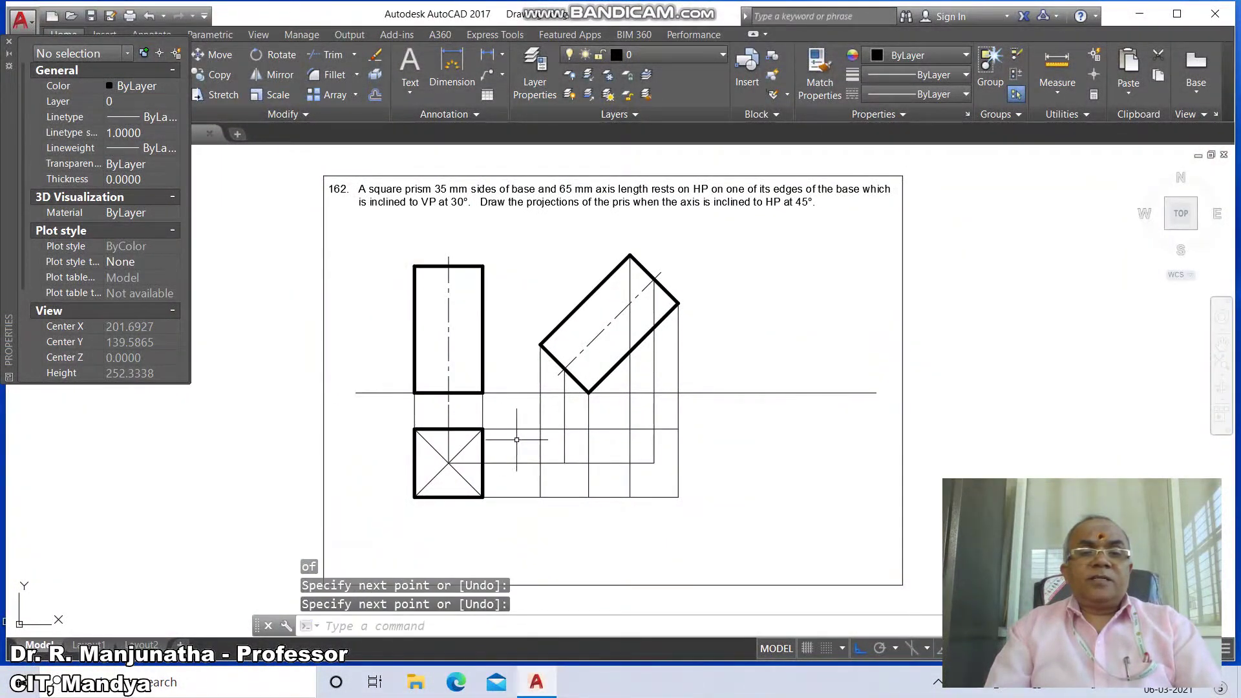
# Put the second top view's outer rectangle and the solid vertical edge right of its middle on the VISIBLE layer.
pyautogui.click(540, 463)
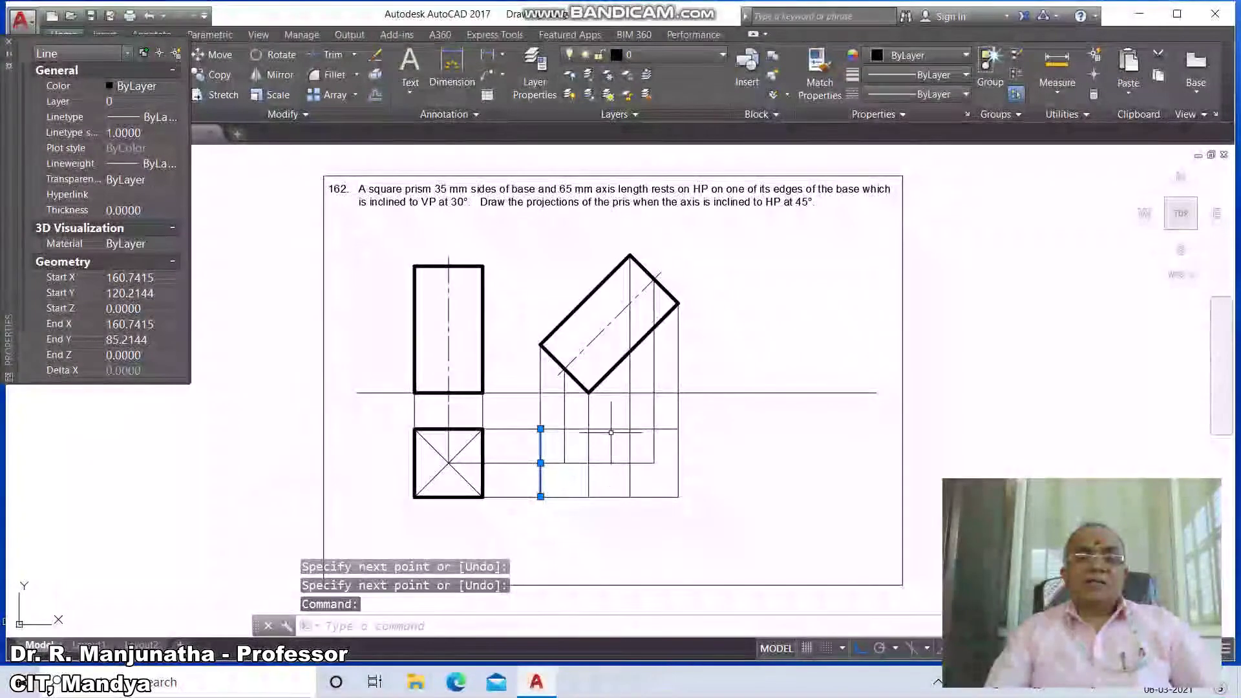
pyautogui.click(611, 429)
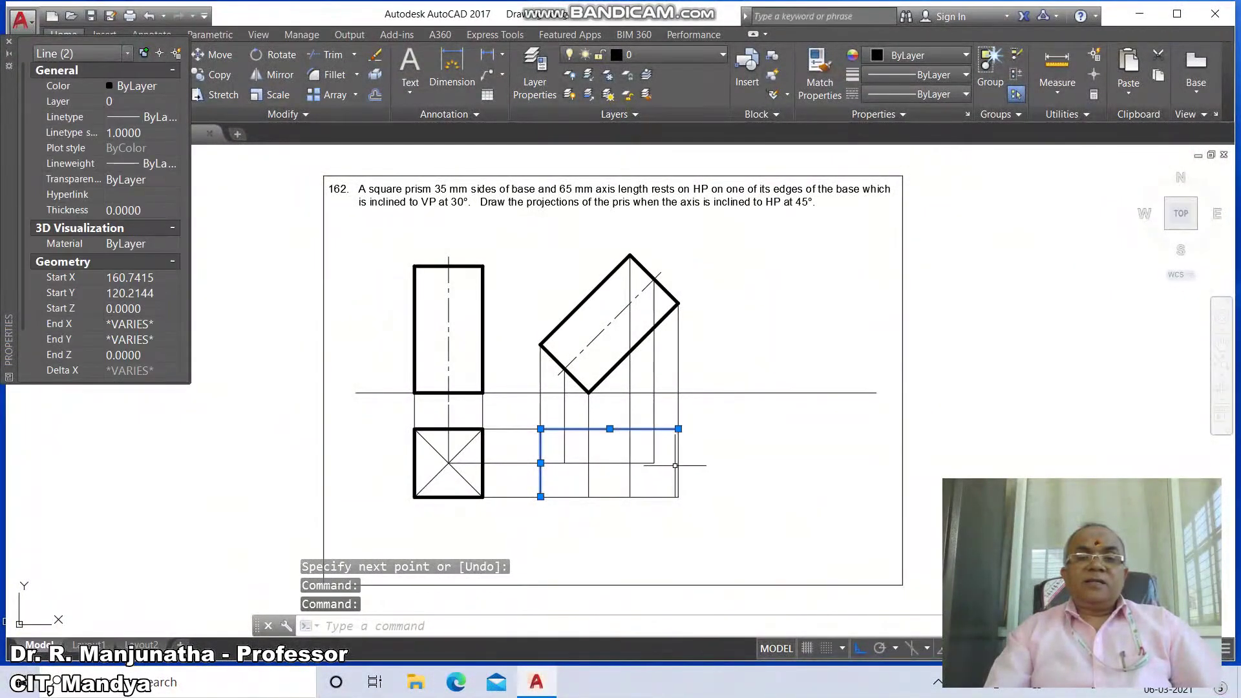
pyautogui.click(678, 463)
pyautogui.click(661, 494)
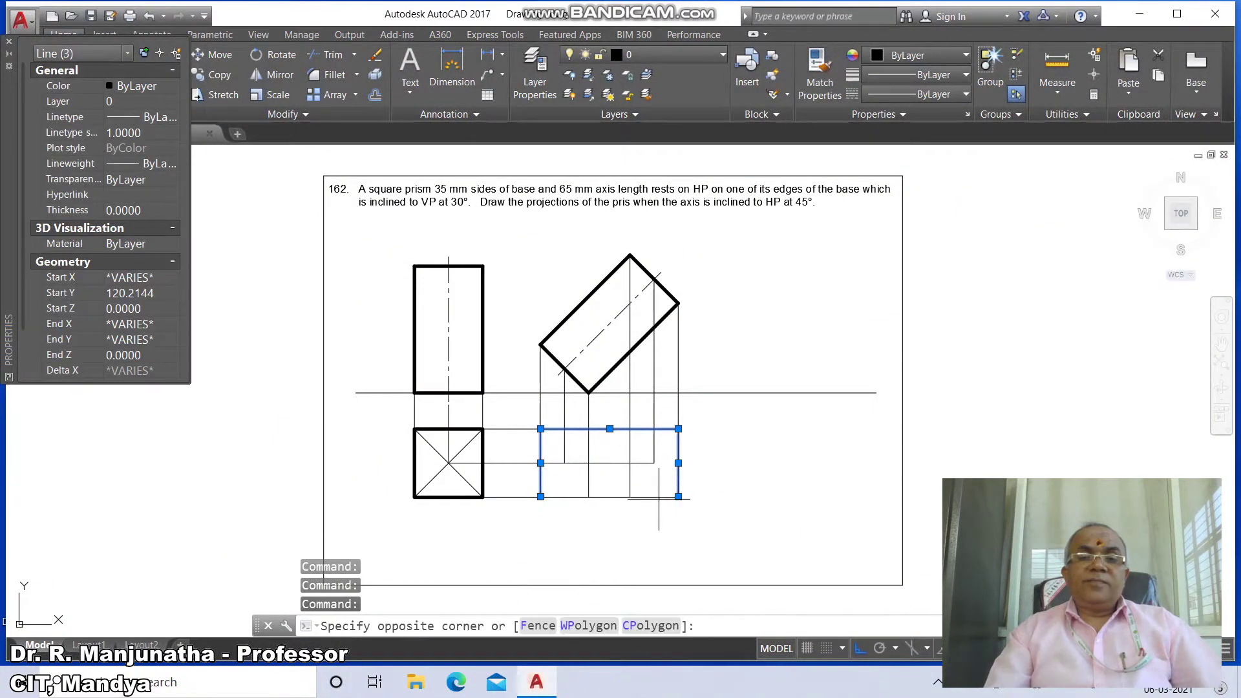
pyautogui.click(657, 503)
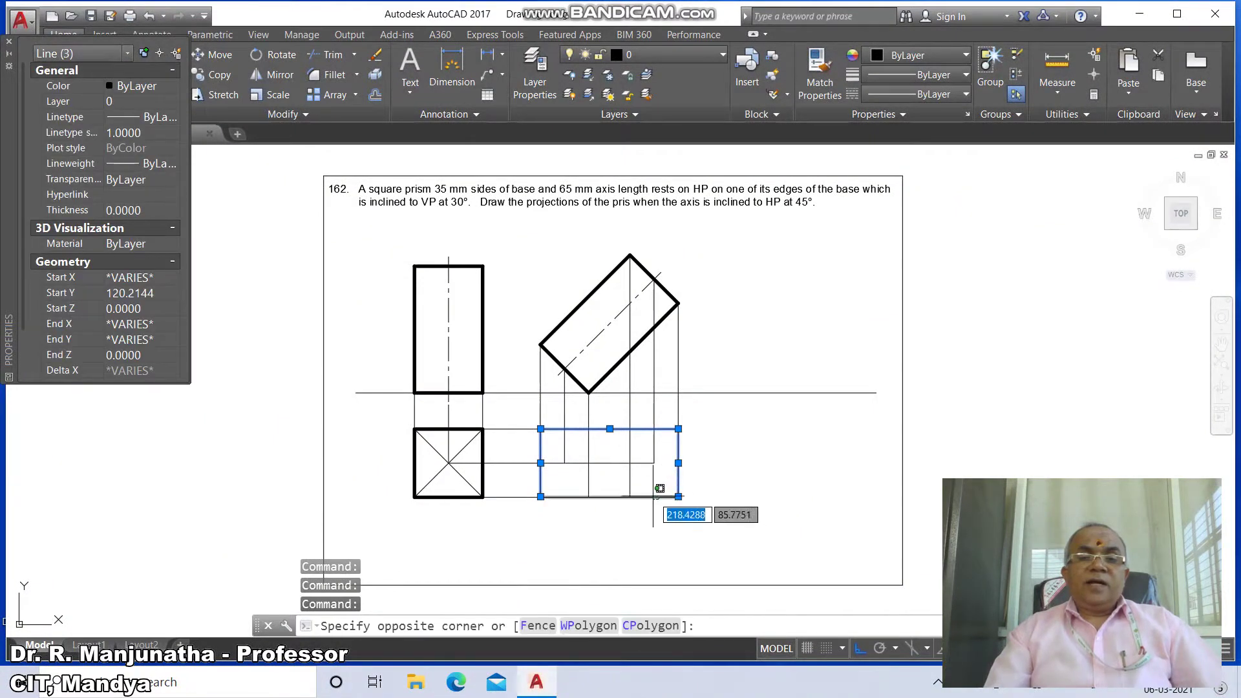
pyautogui.click(631, 440)
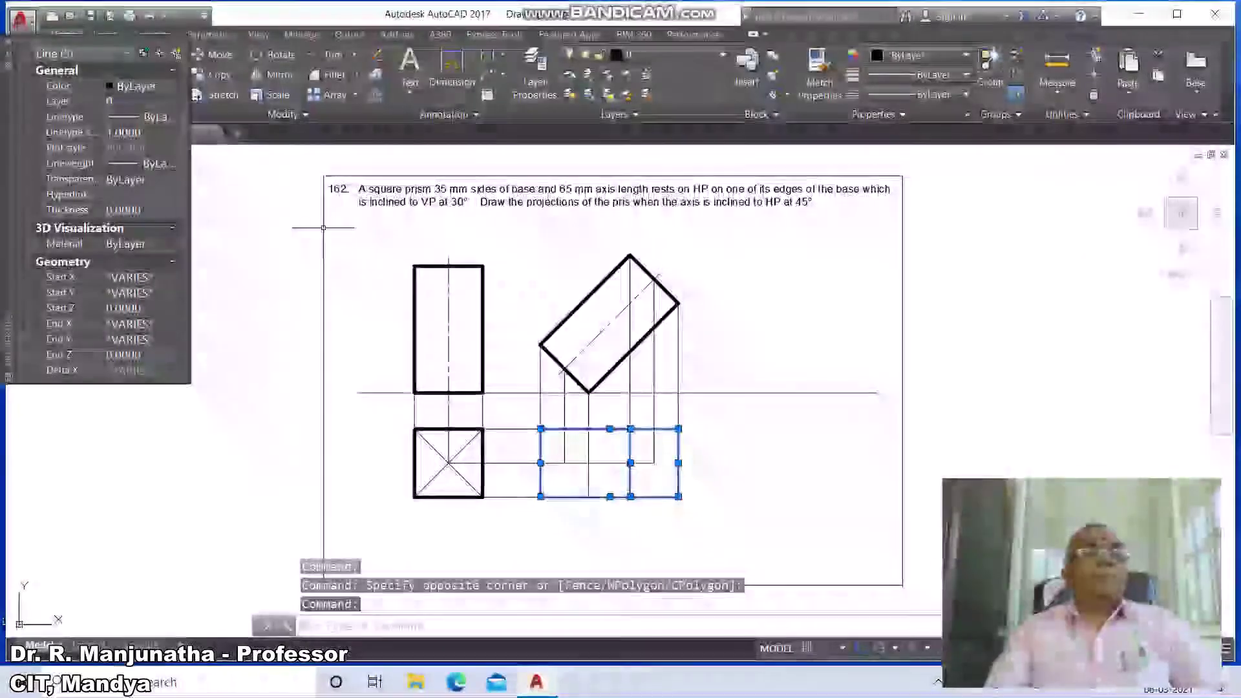
pyautogui.click(51, 102)
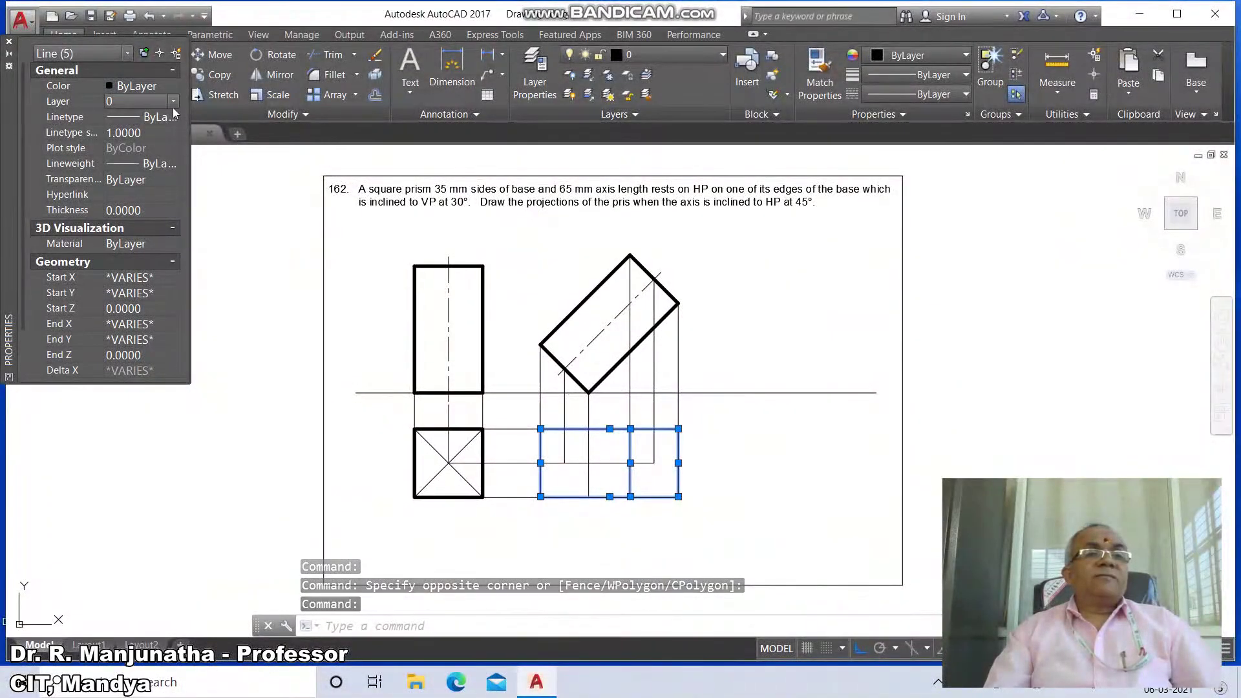
pyautogui.click(172, 105)
pyautogui.click(135, 161)
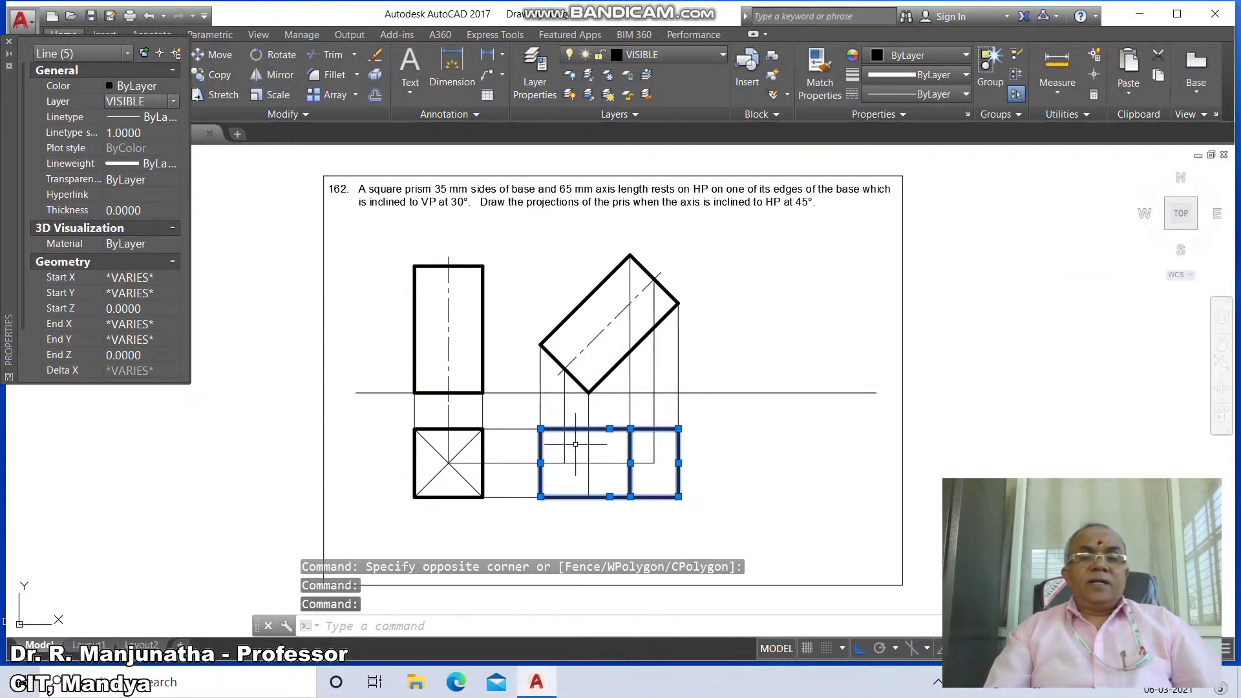
pyautogui.press('Escape')
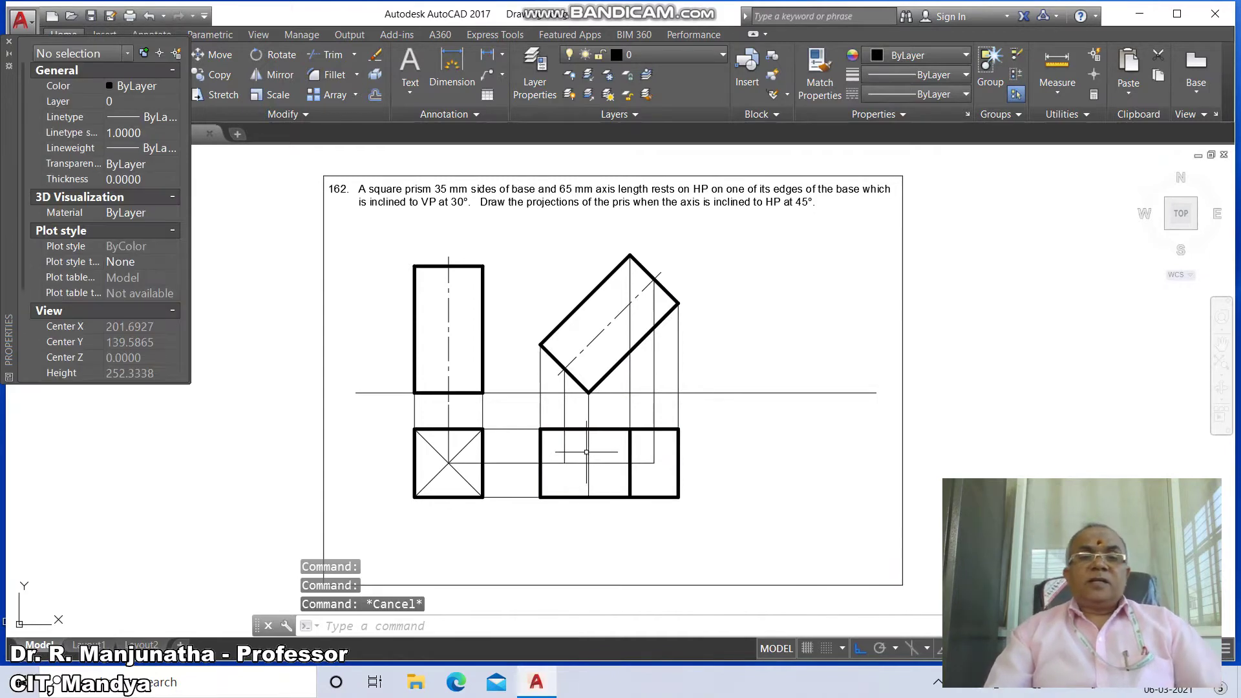
# Put the second top view's remaining thin inner vertical edge on the INVISIBLE layer with a linetype scale of 10.
pyautogui.click(588, 452)
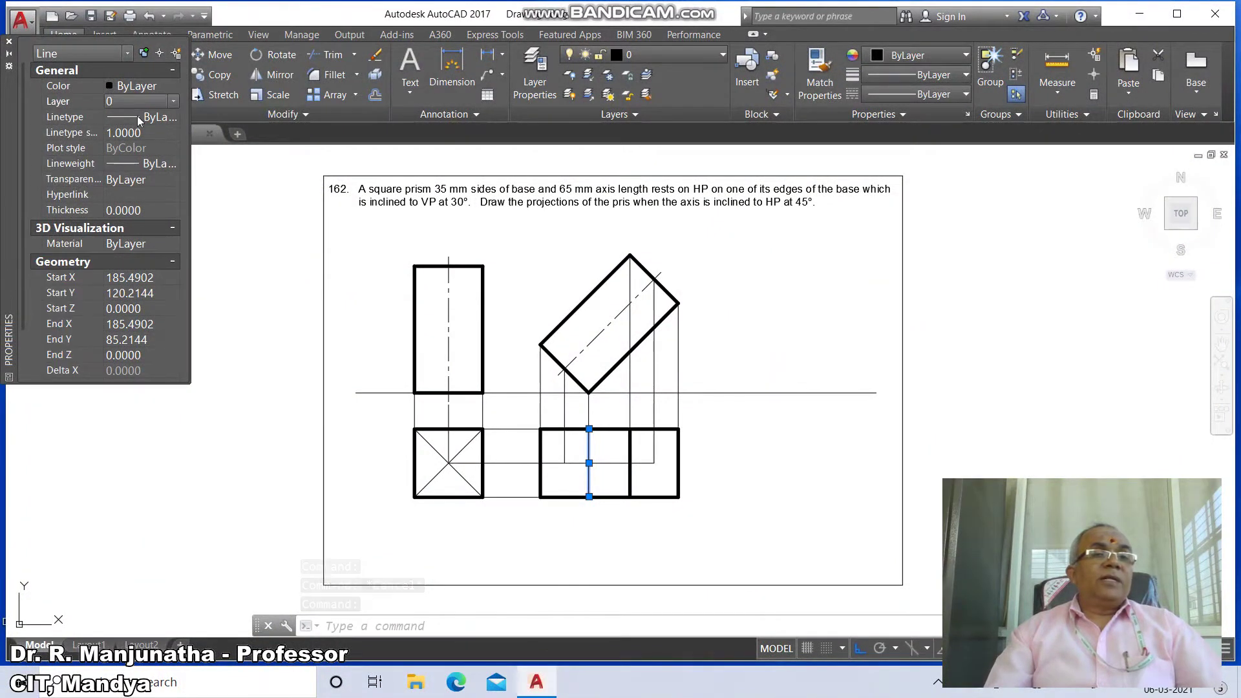
pyautogui.click(174, 101)
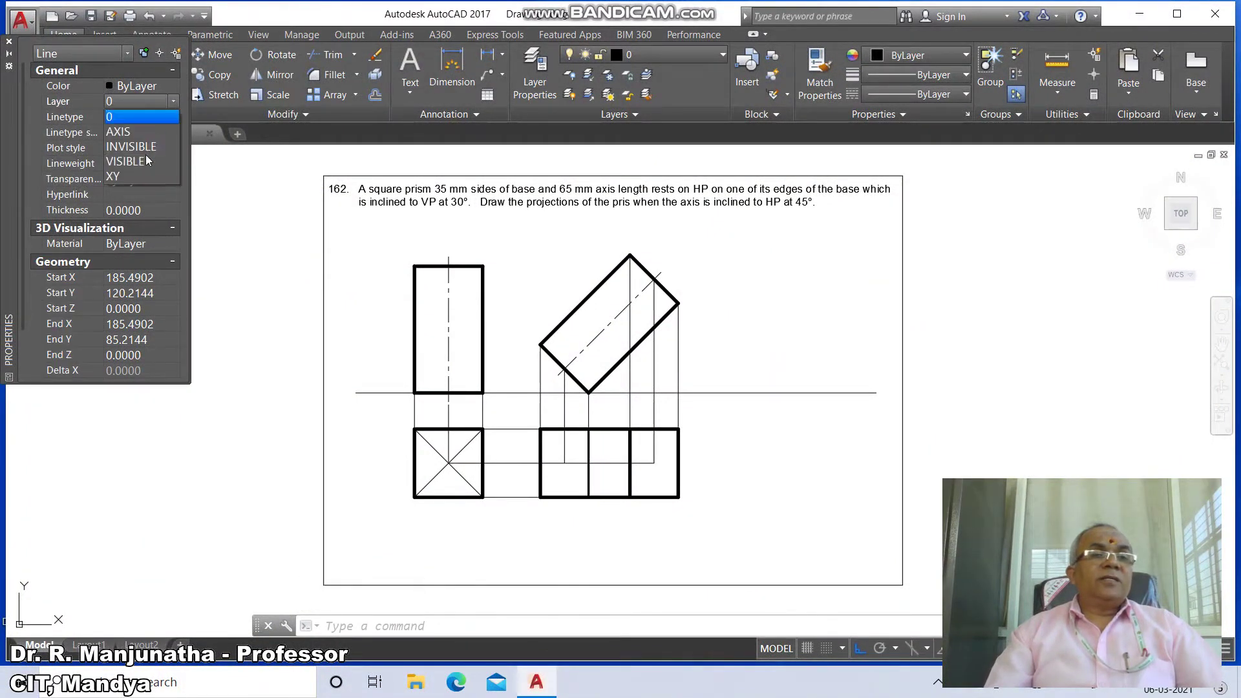
pyautogui.click(149, 148)
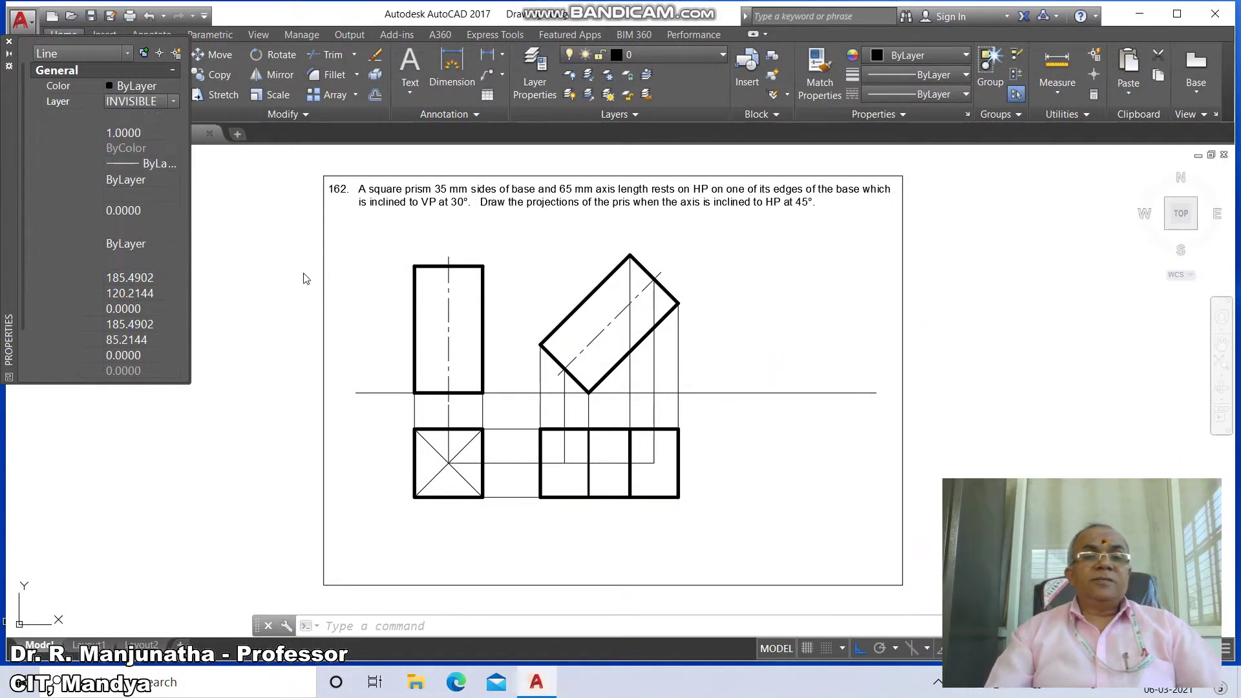
pyautogui.click(130, 132)
pyautogui.write('10')
pyautogui.press('Return')
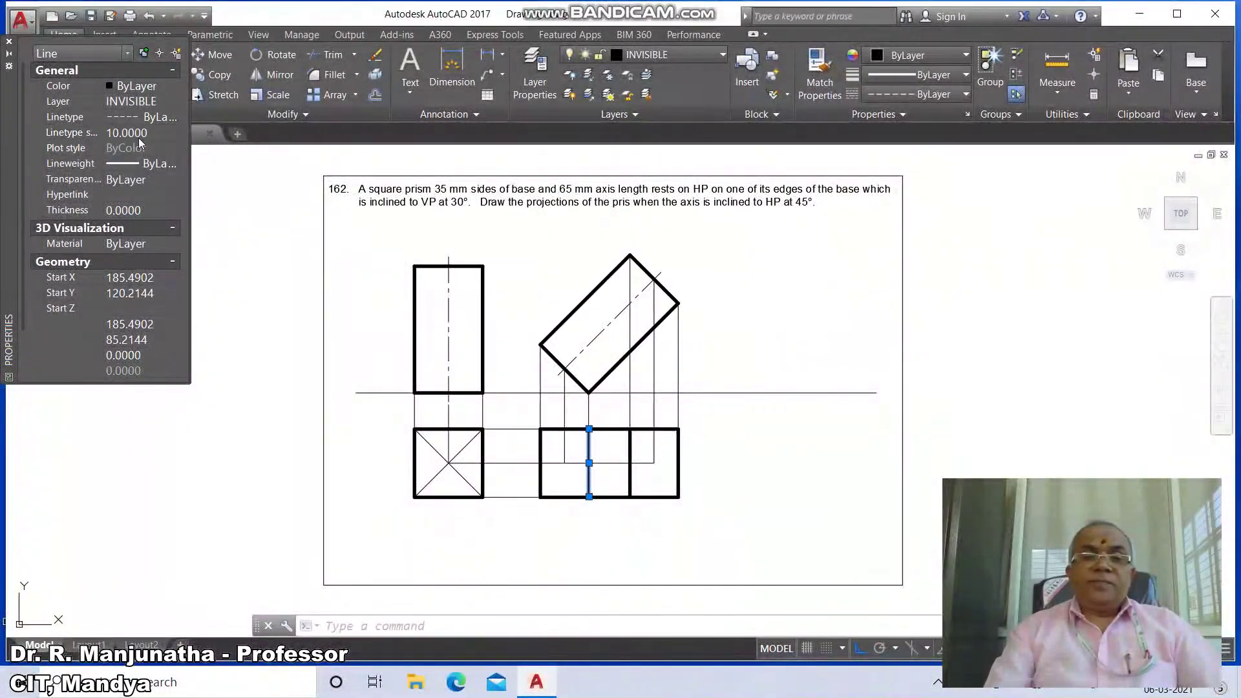
# Set the linetype scale of the second top view's hidden edge to 20.
pyautogui.click(132, 134)
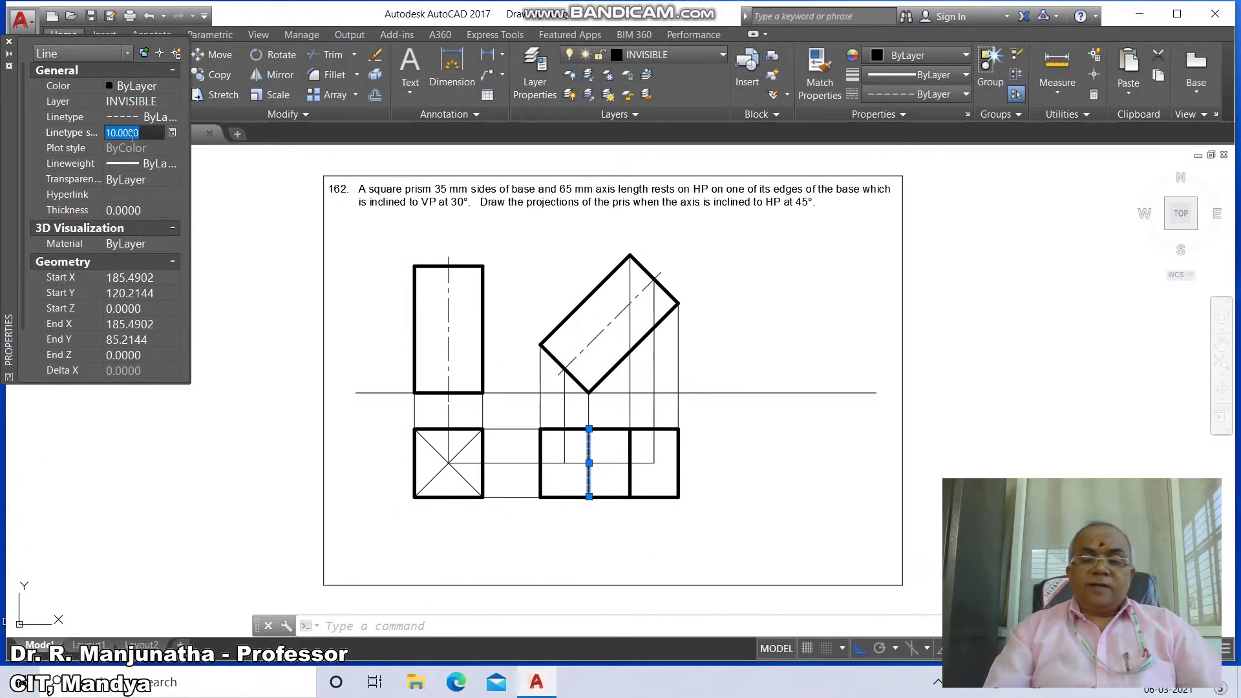
pyautogui.write('20')
pyautogui.press('Return')
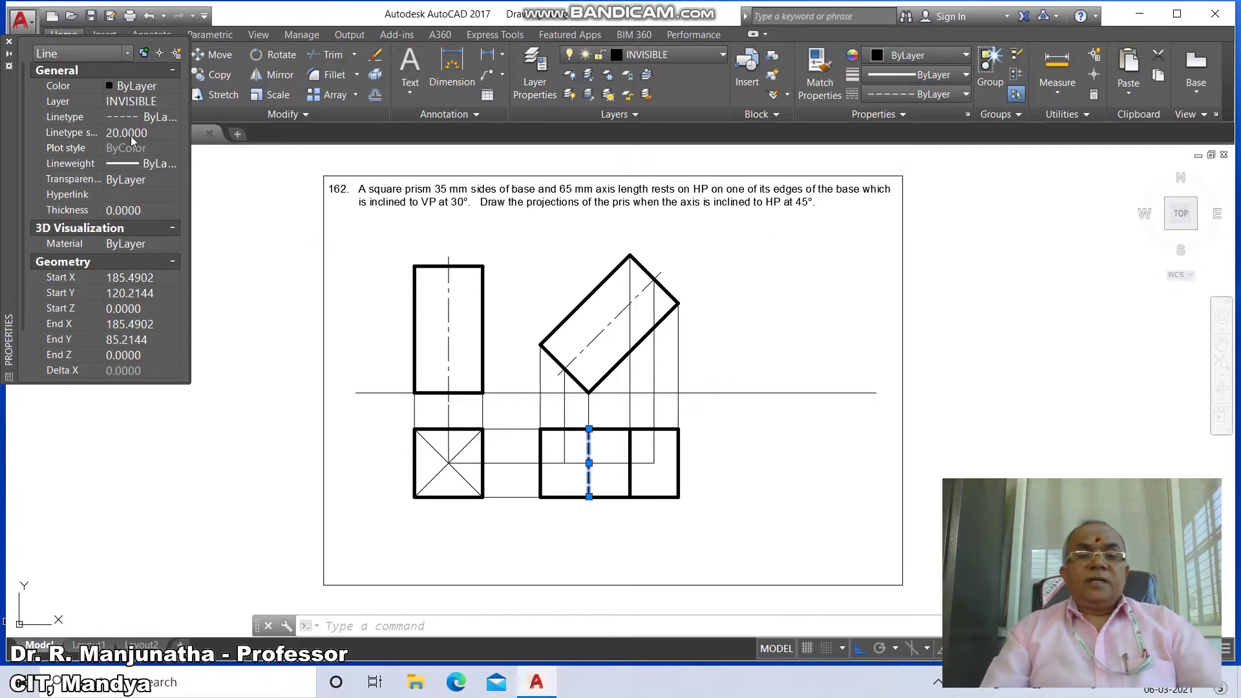
pyautogui.press('Escape')
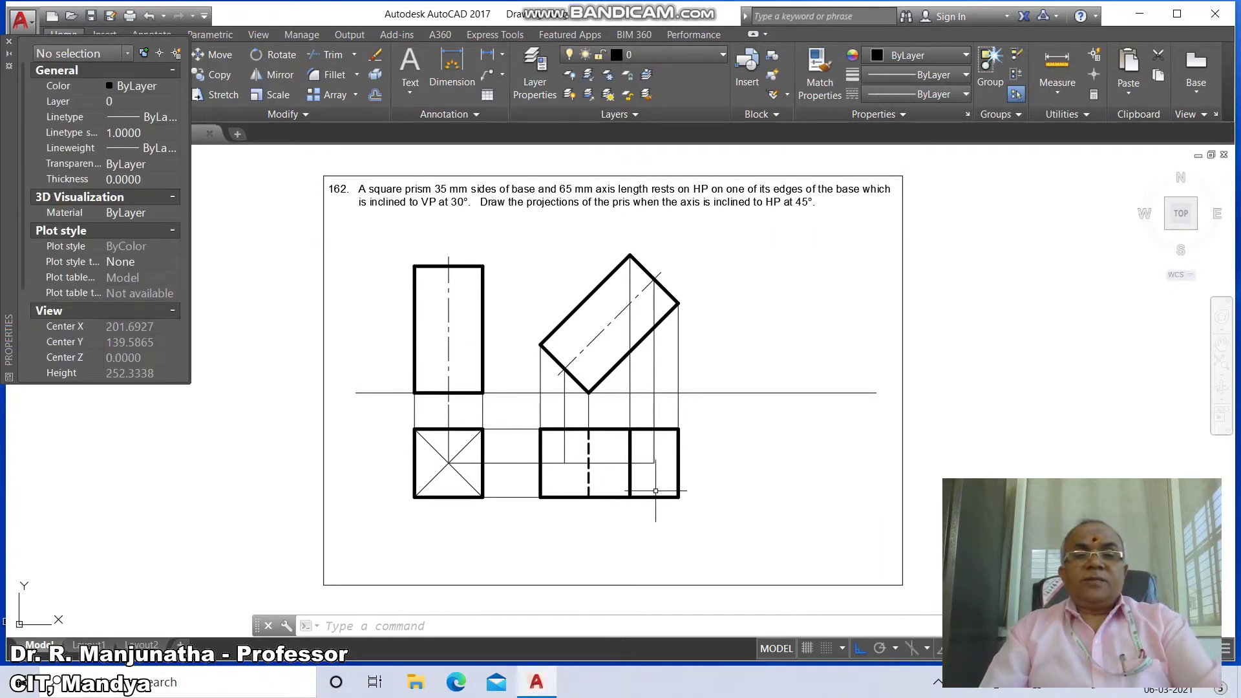
# Put the second top view's horizontal centre line on the AXIS layer with a linetype scale of 10.
pyautogui.click(621, 461)
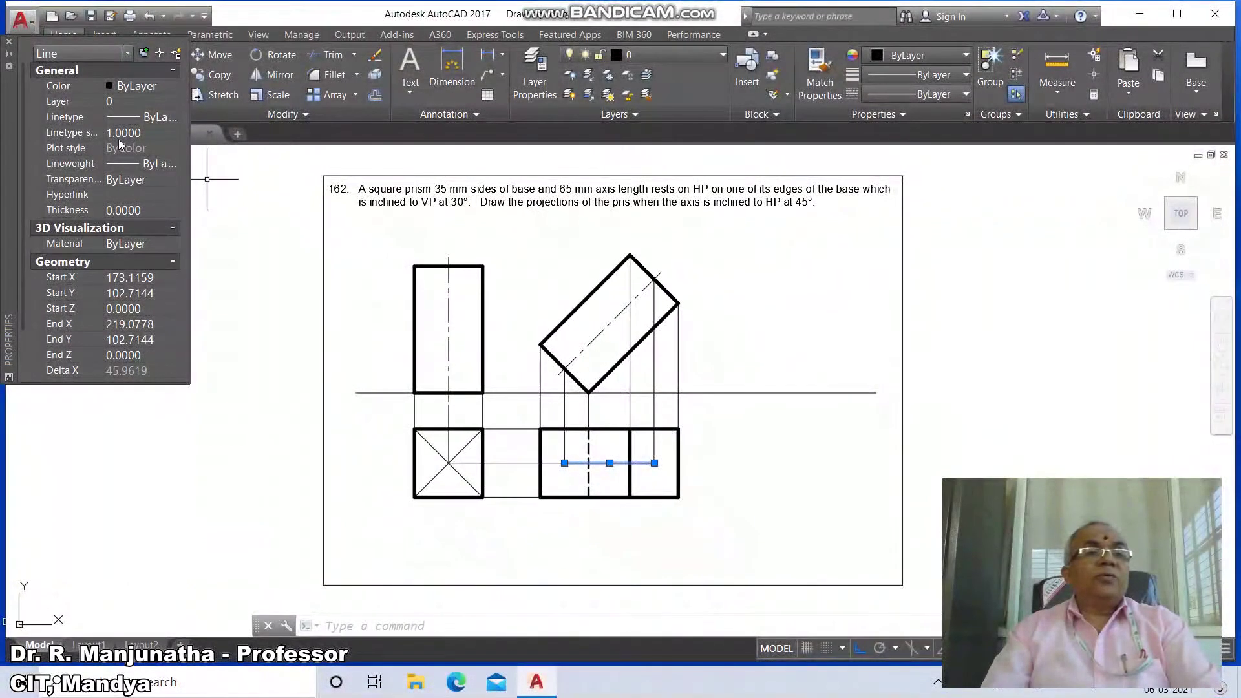
pyautogui.click(70, 102)
pyautogui.click(174, 102)
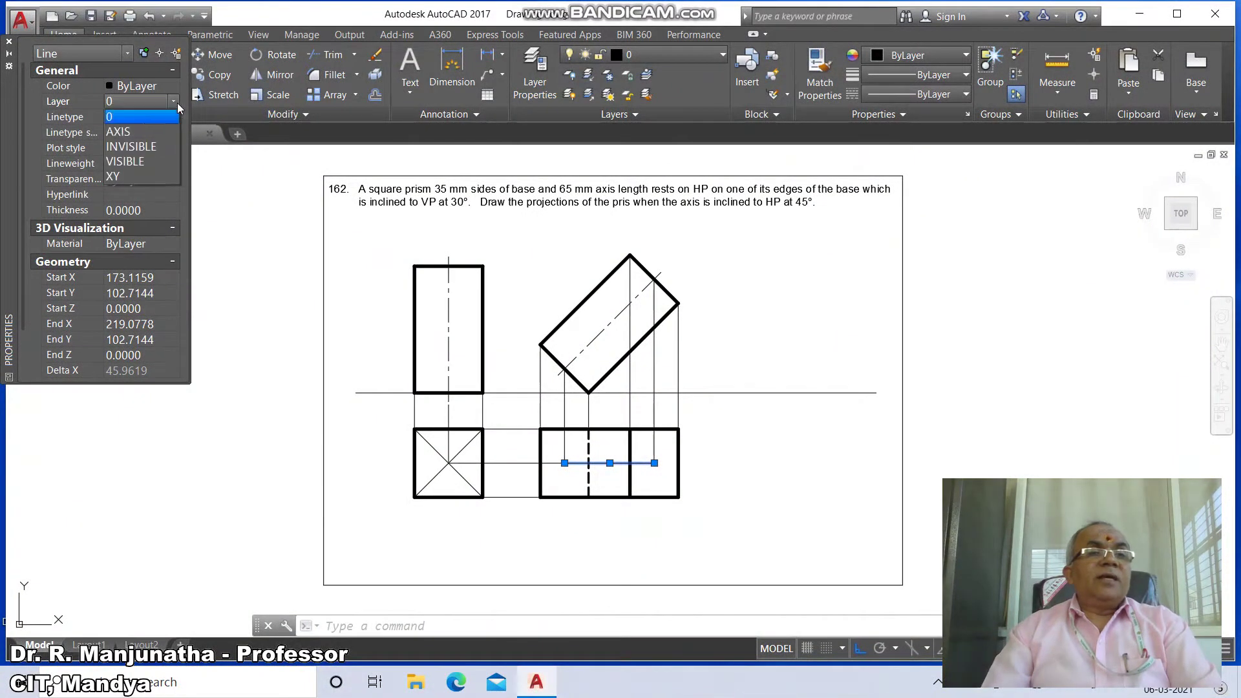
pyautogui.click(142, 131)
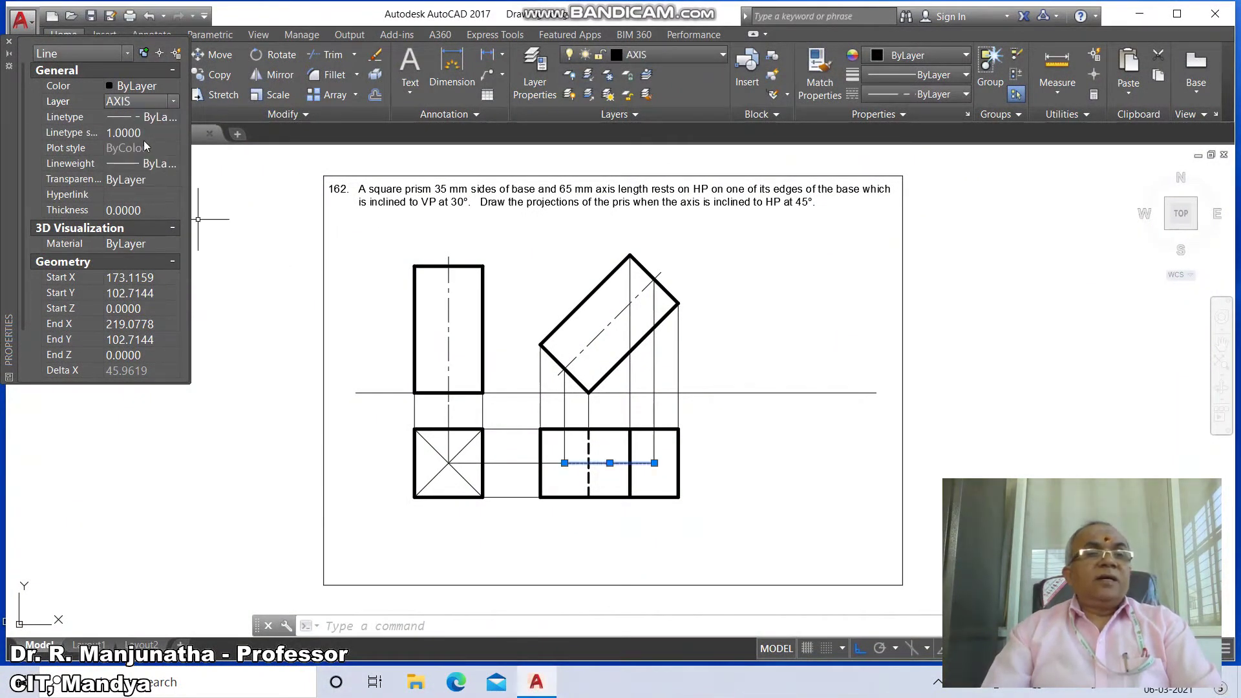
pyautogui.click(146, 135)
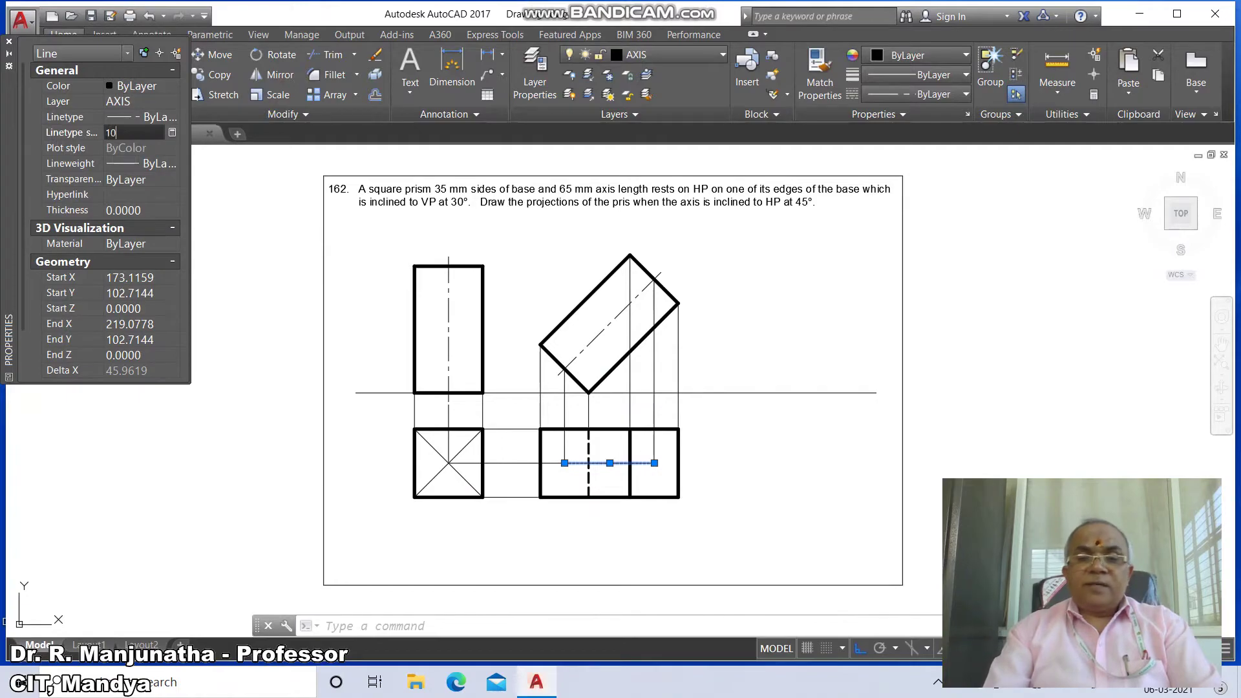
pyautogui.write('10')
pyautogui.press('Return')
pyautogui.press('Escape')
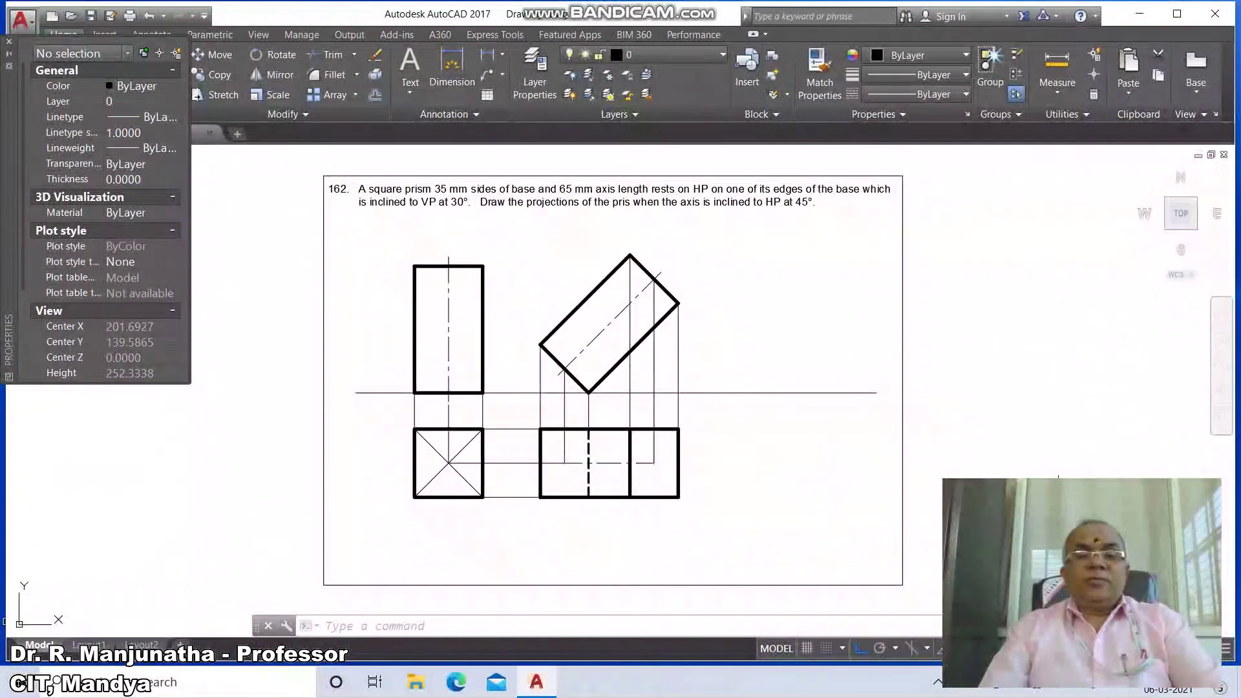
# Group the second top view's edges and centre line into one object, and start the Copy command.
pyautogui.write('GROUP')
pyautogui.press('Return')
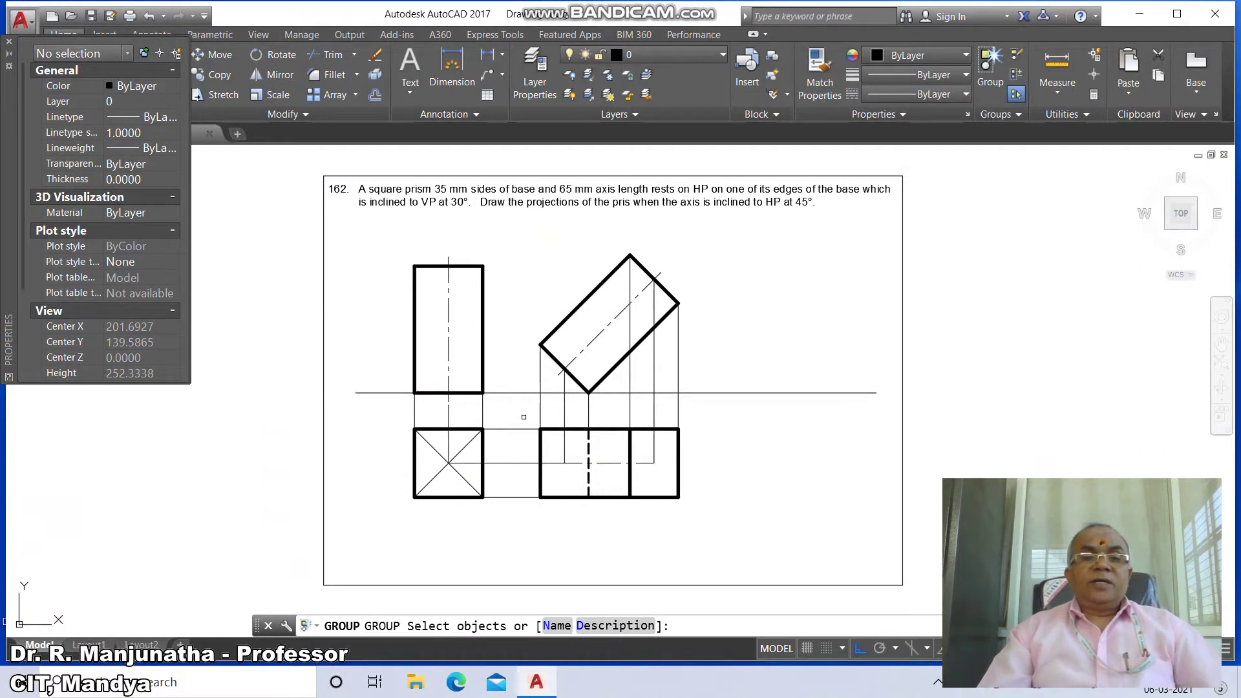
pyautogui.click(524, 417)
pyautogui.click(742, 535)
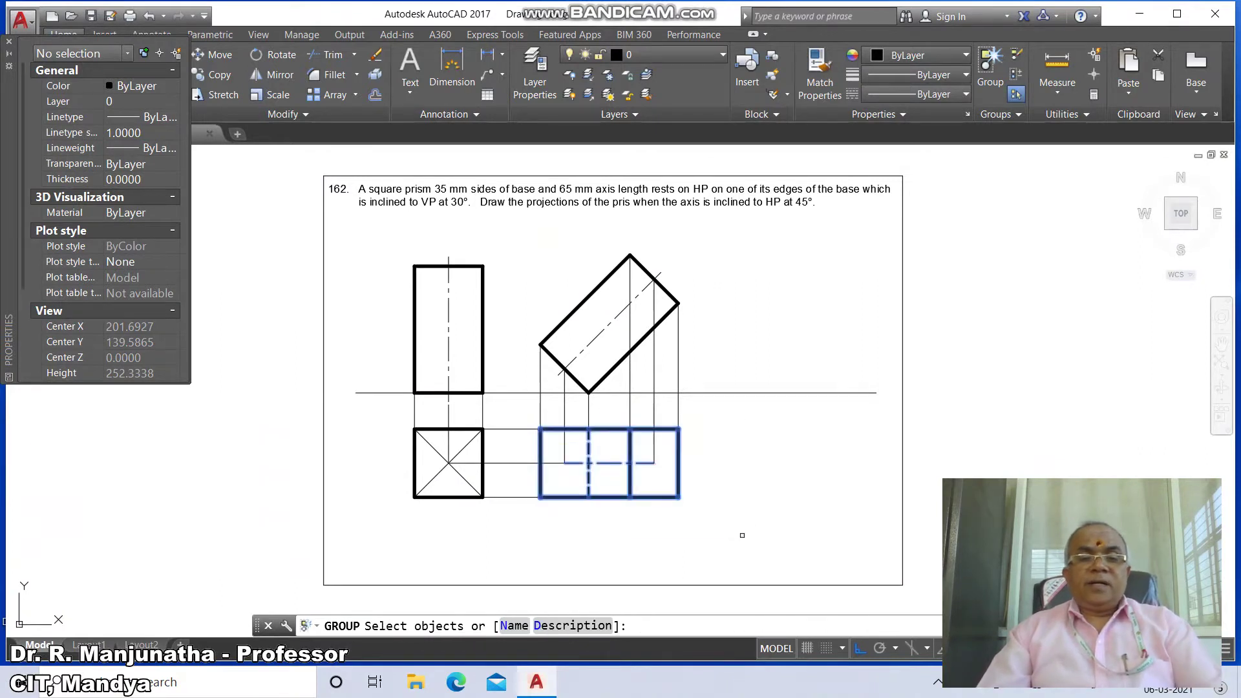
pyautogui.press('Return')
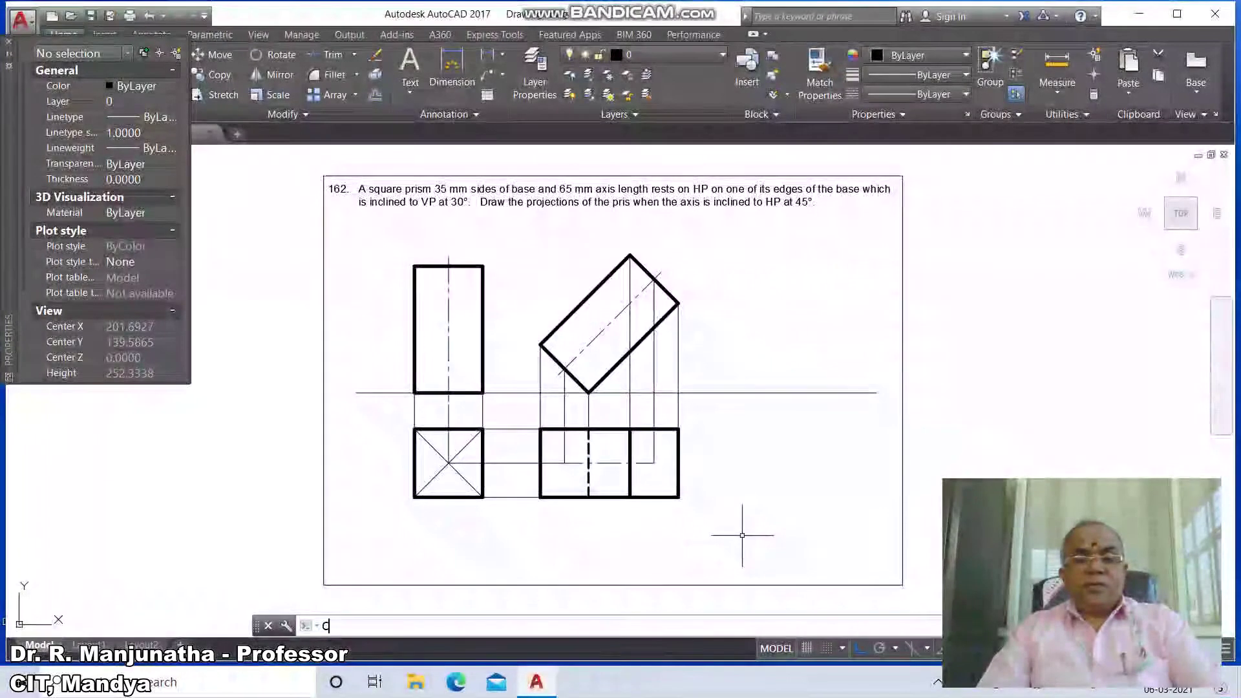
pyautogui.write('co')
pyautogui.press('Return')
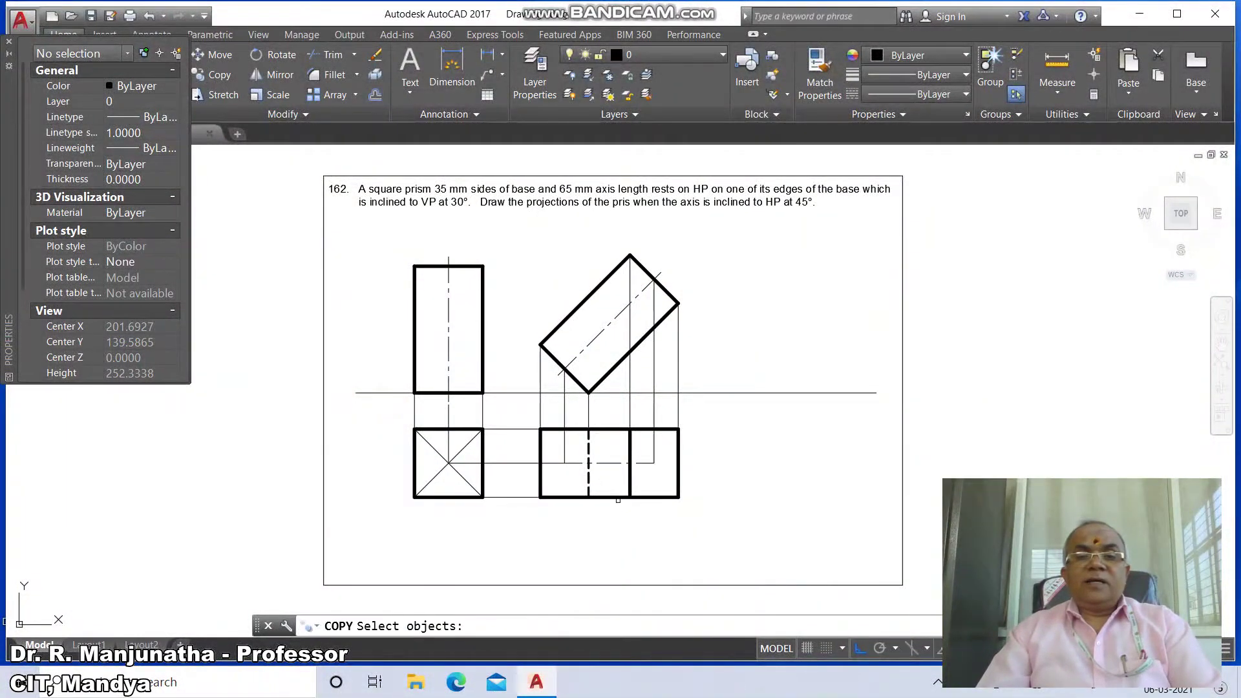
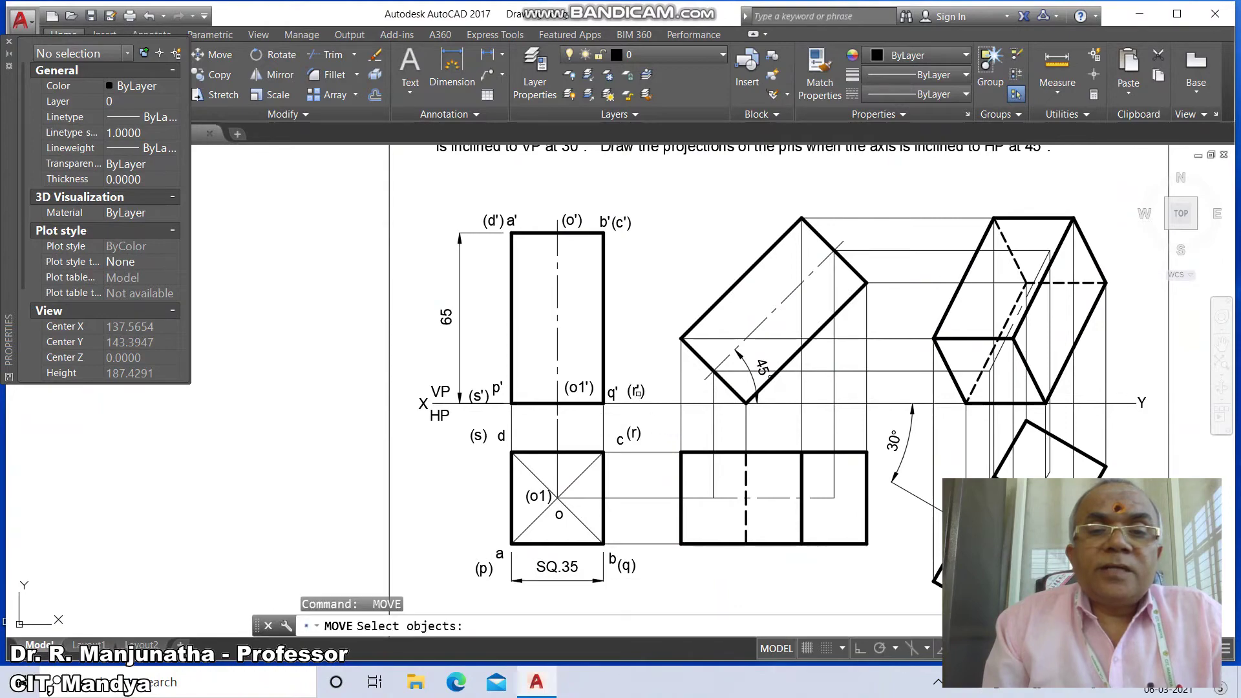
# Move the (r') label slightly left so it sits close beside the q' label of the first front view.
pyautogui.click(635, 391)
pyautogui.press('Return')
pyautogui.click(669, 387)
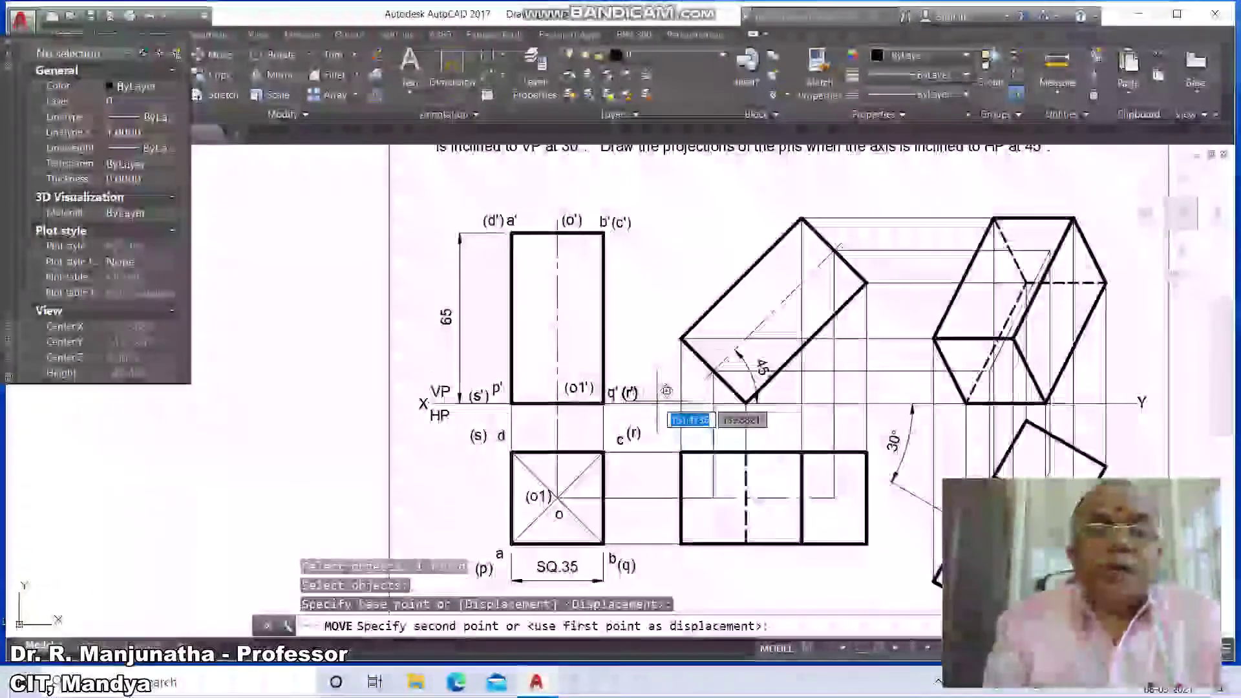
pyautogui.click(666, 389)
# Move the (o1') label slightly left and down, nearer the axis and base line of the first front view.
pyautogui.press('Return')
pyautogui.click(582, 386)
pyautogui.press('Return')
pyautogui.click(607, 397)
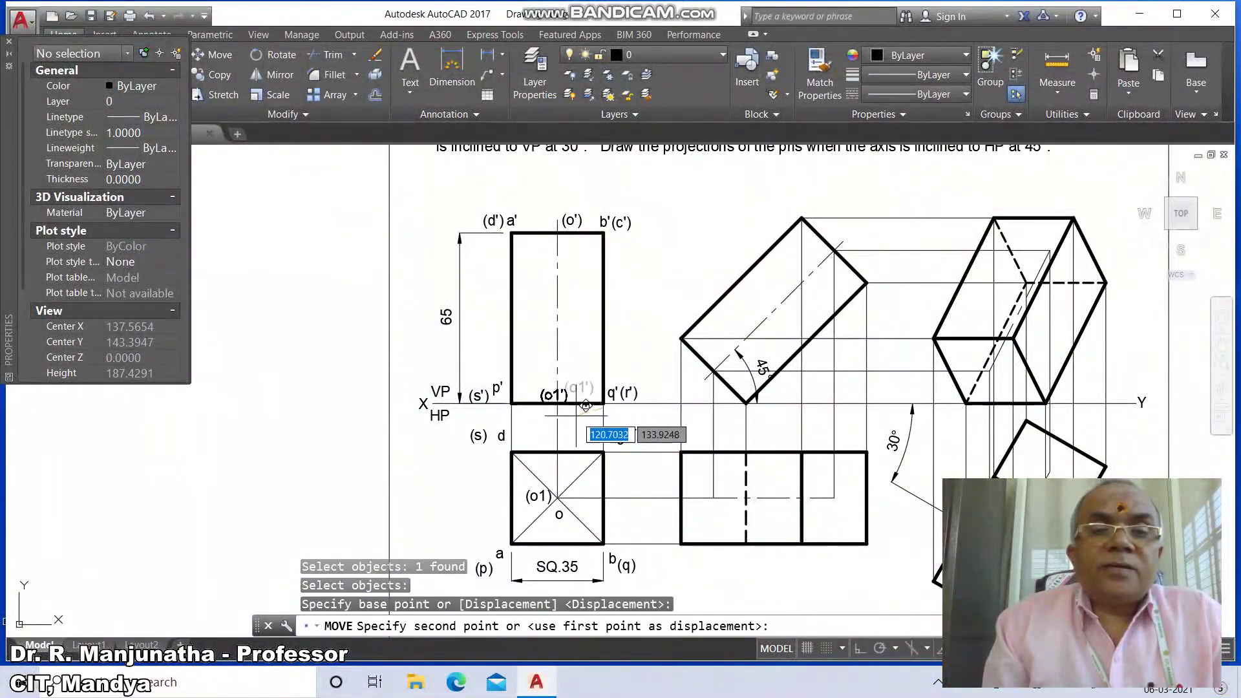
pyautogui.click(607, 401)
# Move the p' label slightly down and right, closer to the first front view's lower-left corner.
pyautogui.press('Return')
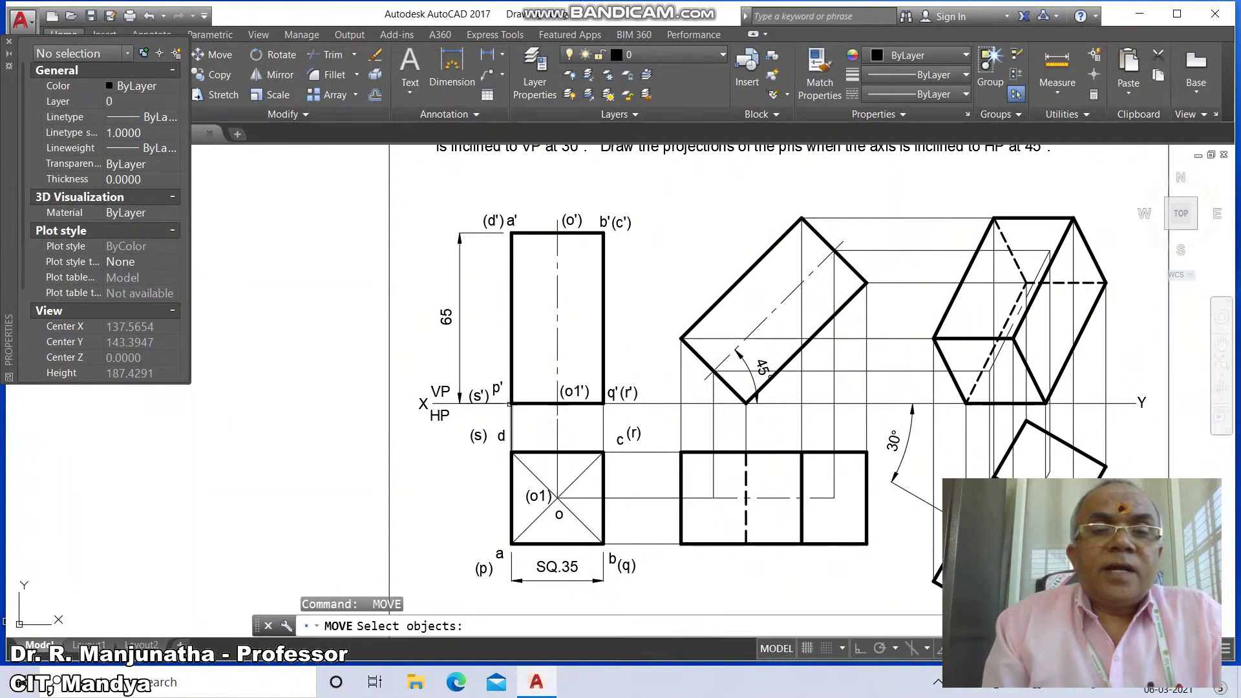
pyautogui.click(478, 396)
pyautogui.press('Return')
pyautogui.click(481, 397)
pyautogui.click(480, 396)
# Move the (s') label slightly up and right so it lines up beside the p' label.
pyautogui.press('Return')
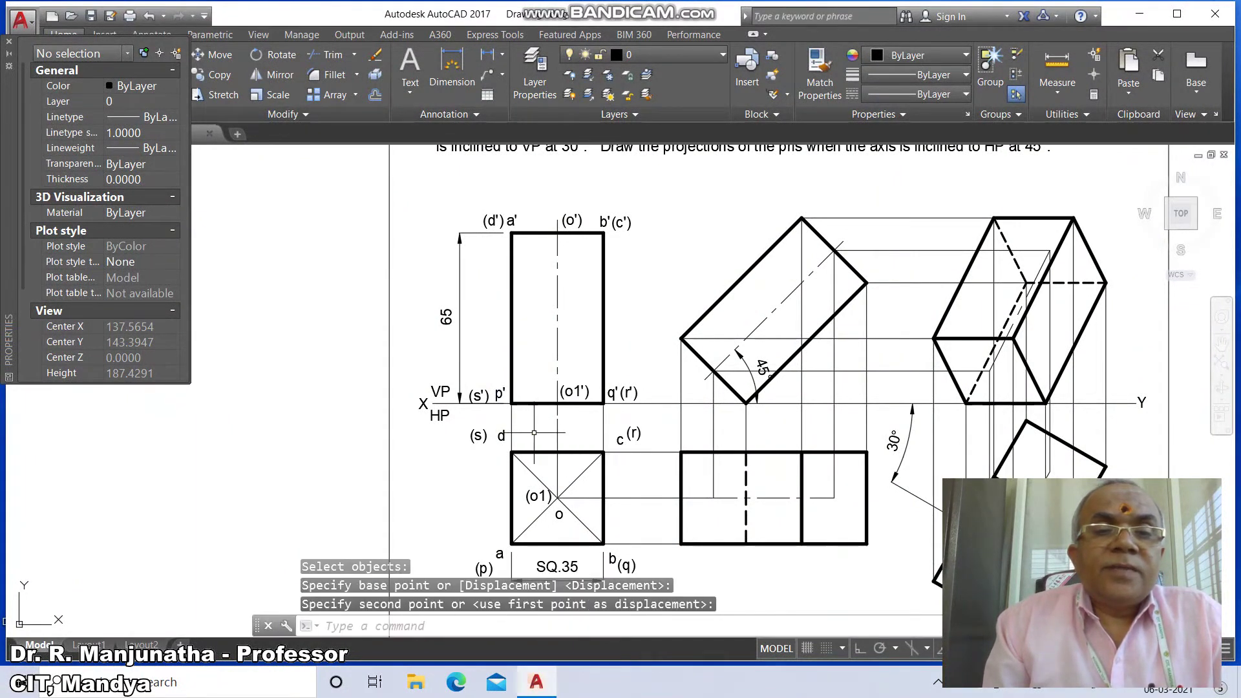
pyautogui.click(478, 395)
pyautogui.press('Return')
pyautogui.click(483, 411)
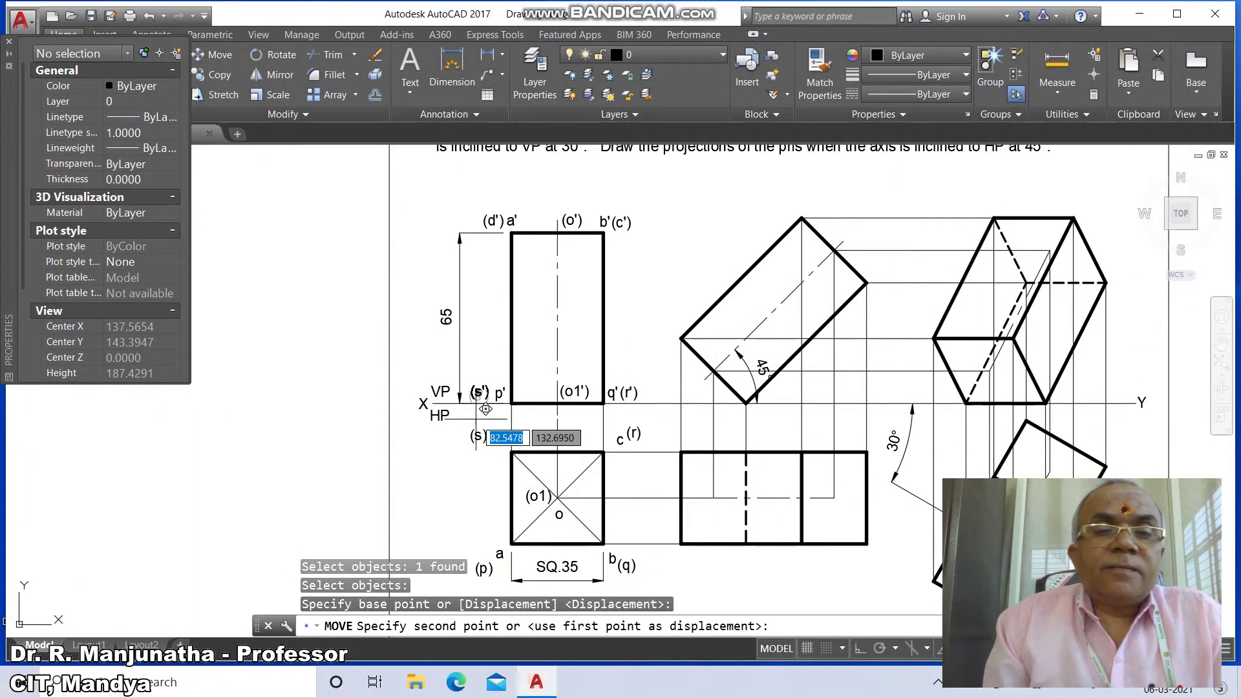
pyautogui.click(487, 408)
# Move the o label slightly up, closer to the centre of the first top view's square.
pyautogui.press('Return')
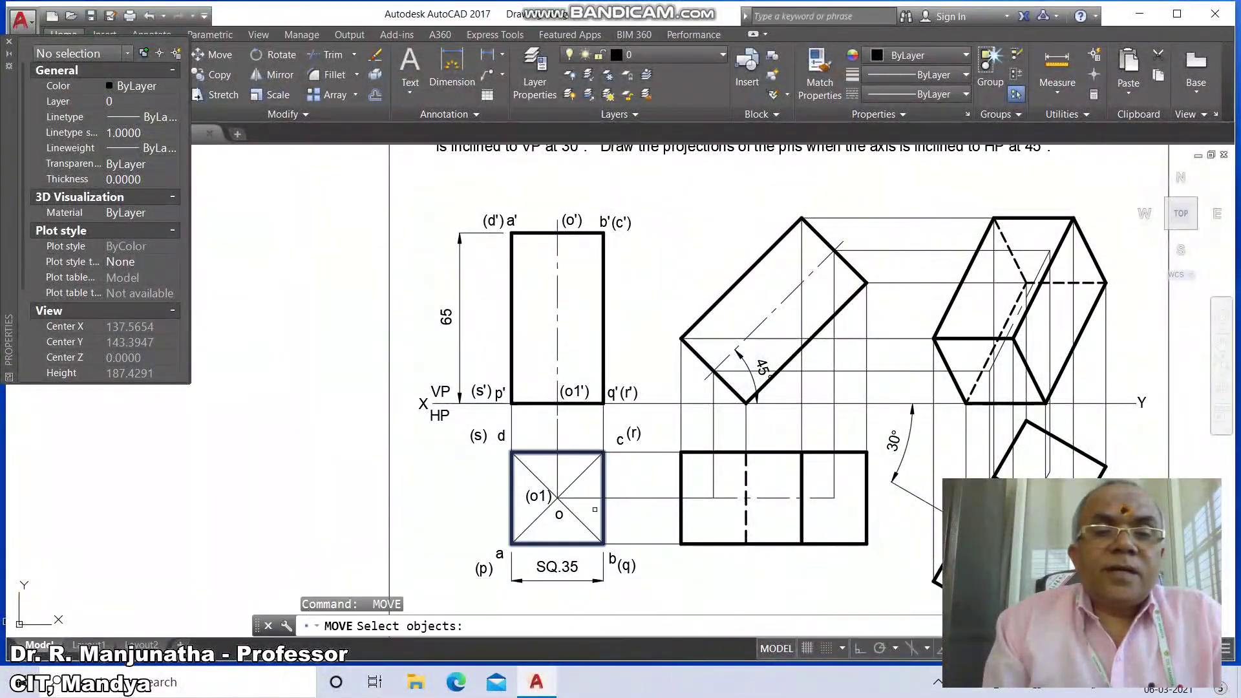
pyautogui.click(557, 515)
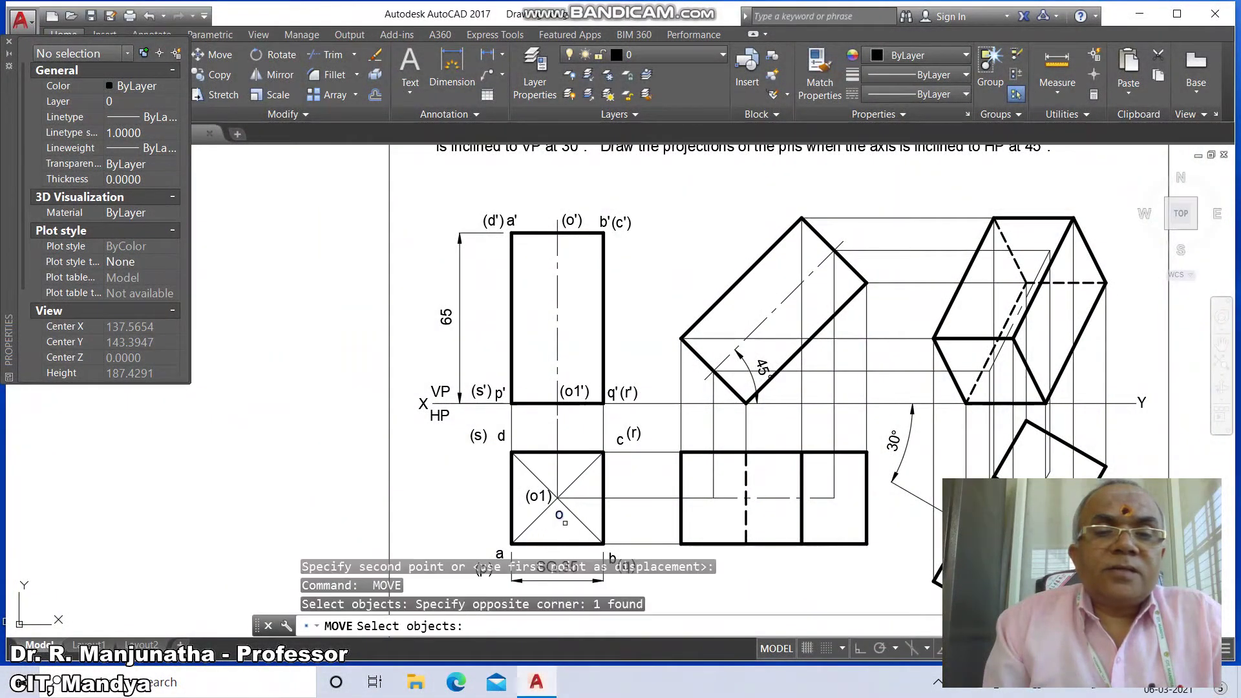
pyautogui.press('Return')
pyautogui.click(553, 516)
pyautogui.click(557, 511)
# Move the (o1) label slightly left, clear of the diagonals' crossing in the first top view.
pyautogui.press('Return')
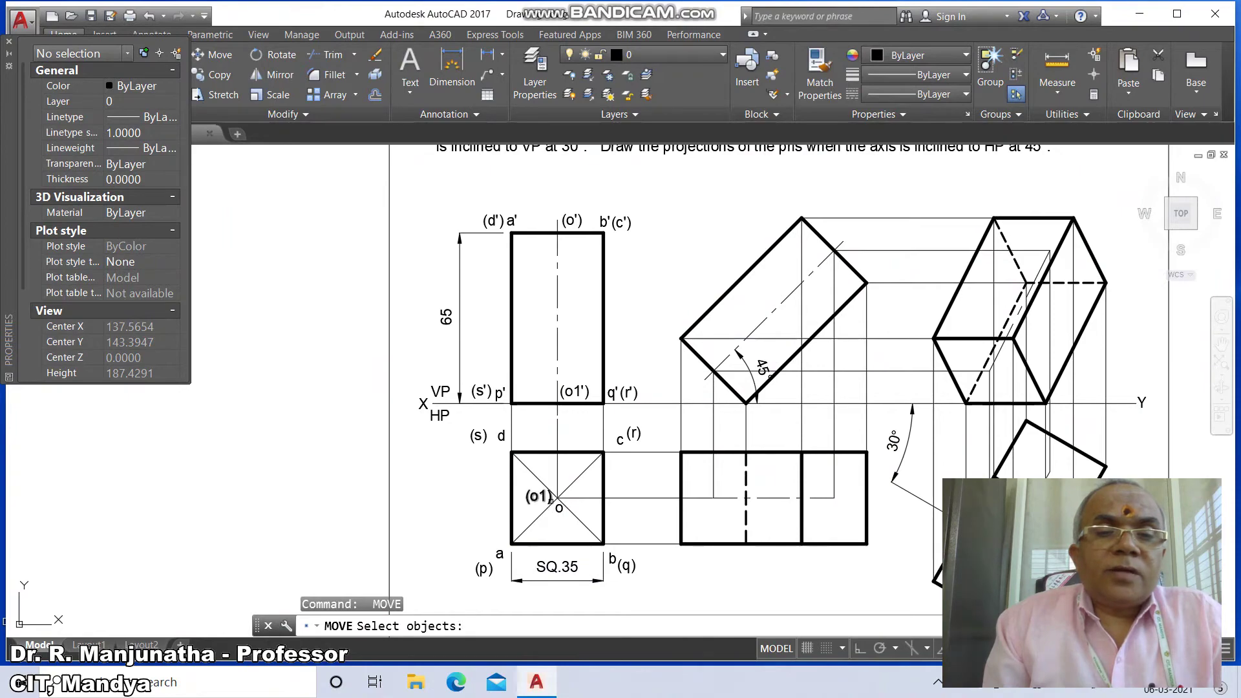
pyautogui.click(550, 501)
pyautogui.press('Return')
pyautogui.click(603, 501)
pyautogui.click(600, 502)
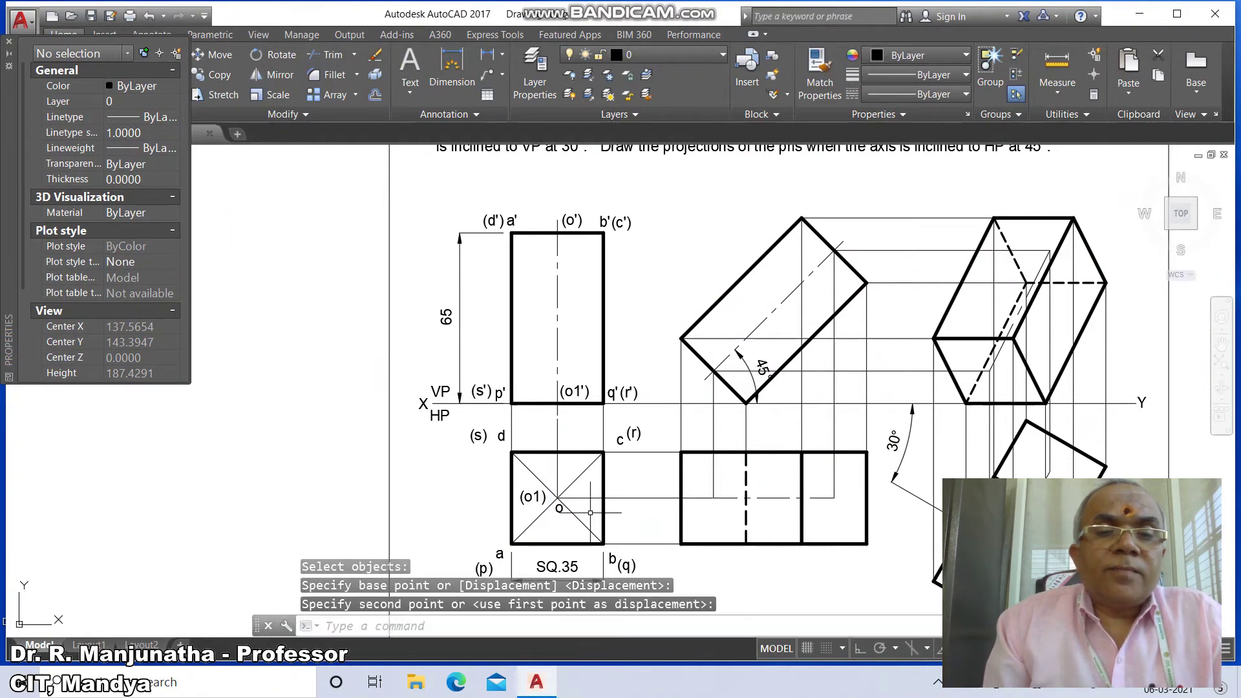
# Move the a label slightly right and up, closer to the first top view's lower-left corner.
pyautogui.press('Return')
pyautogui.click(512, 554)
pyautogui.press('Return')
pyautogui.click(515, 548)
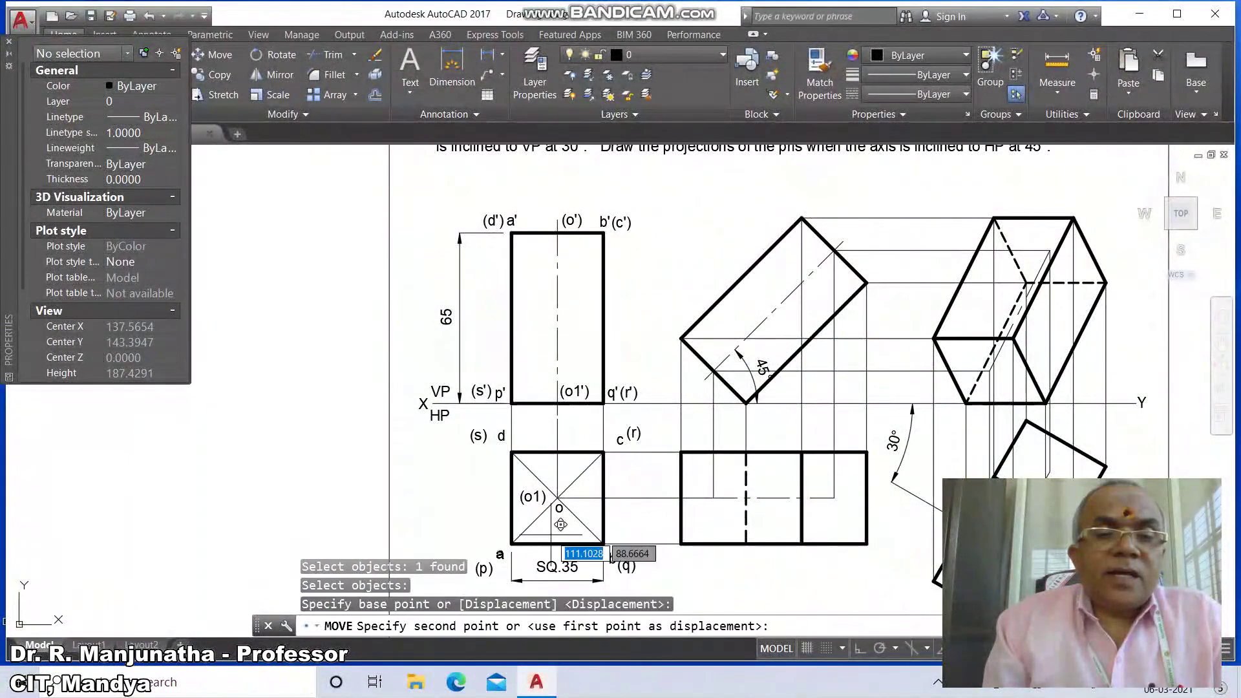
pyautogui.click(537, 538)
# Move the (p) label up and slightly right so it lines up beside the a label.
pyautogui.press('Return')
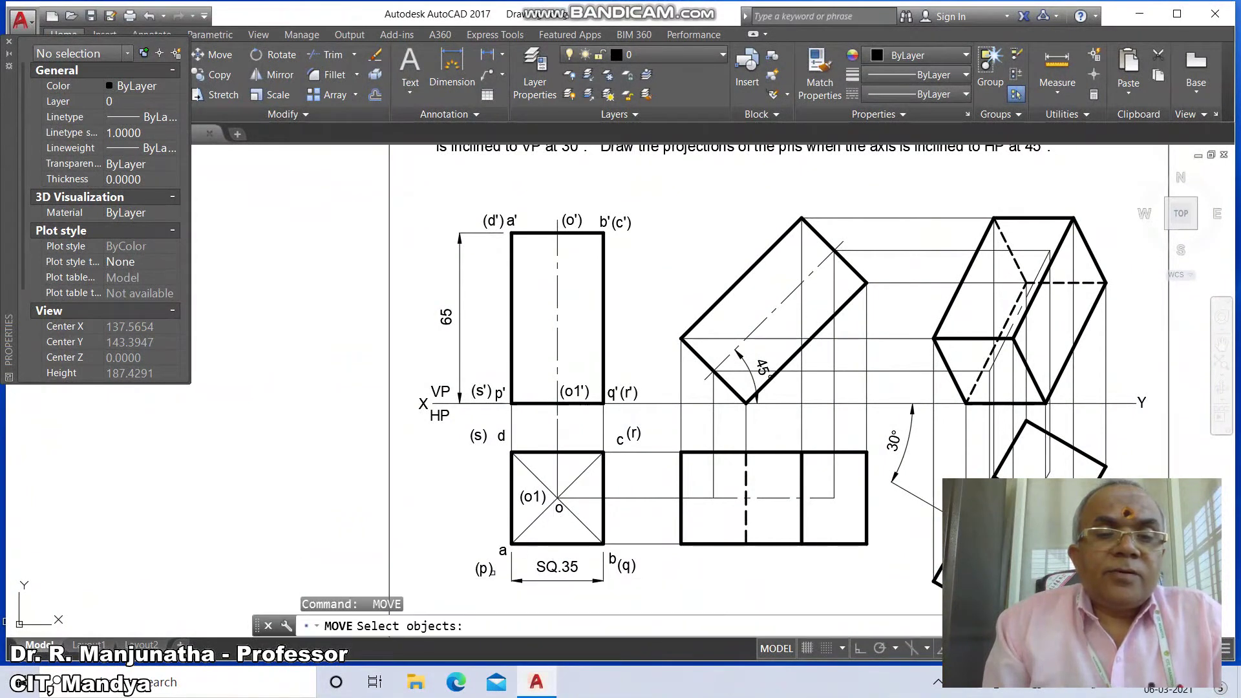
pyautogui.click(492, 573)
pyautogui.press('Return')
pyautogui.click(488, 568)
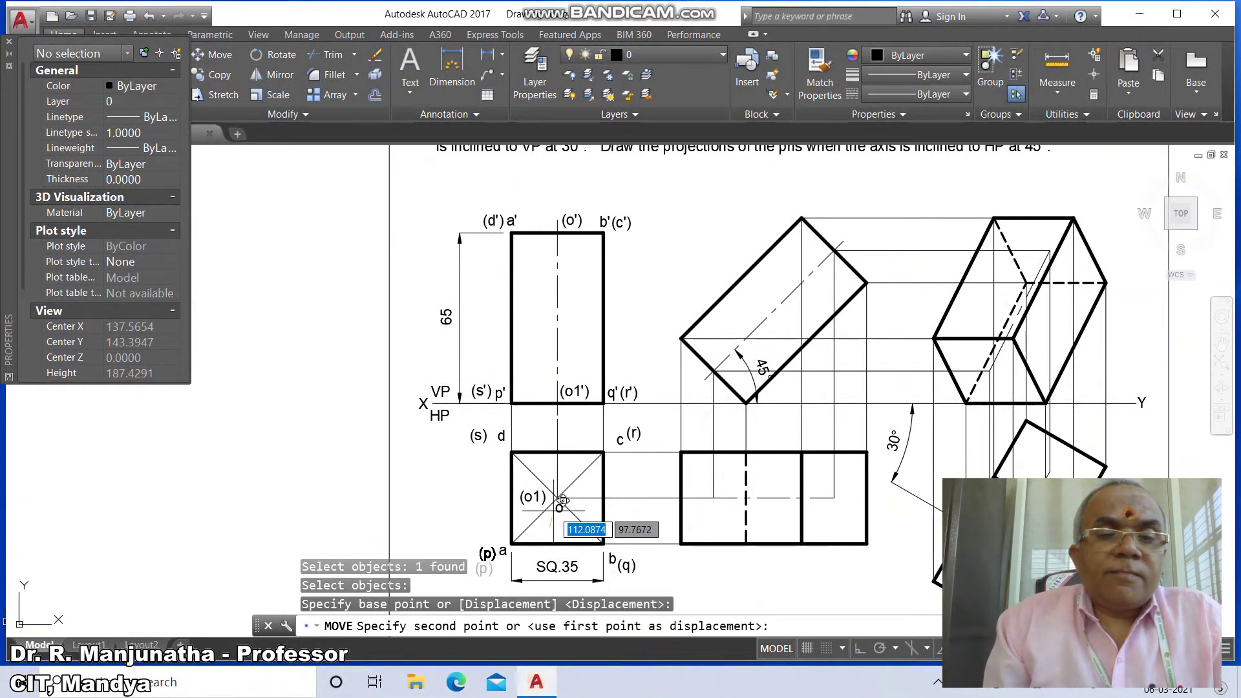
pyautogui.click(562, 501)
# Move the b label slightly up, closer to the first top view's lower-right corner.
pyautogui.press('Return')
pyautogui.click(611, 557)
pyautogui.press('Return')
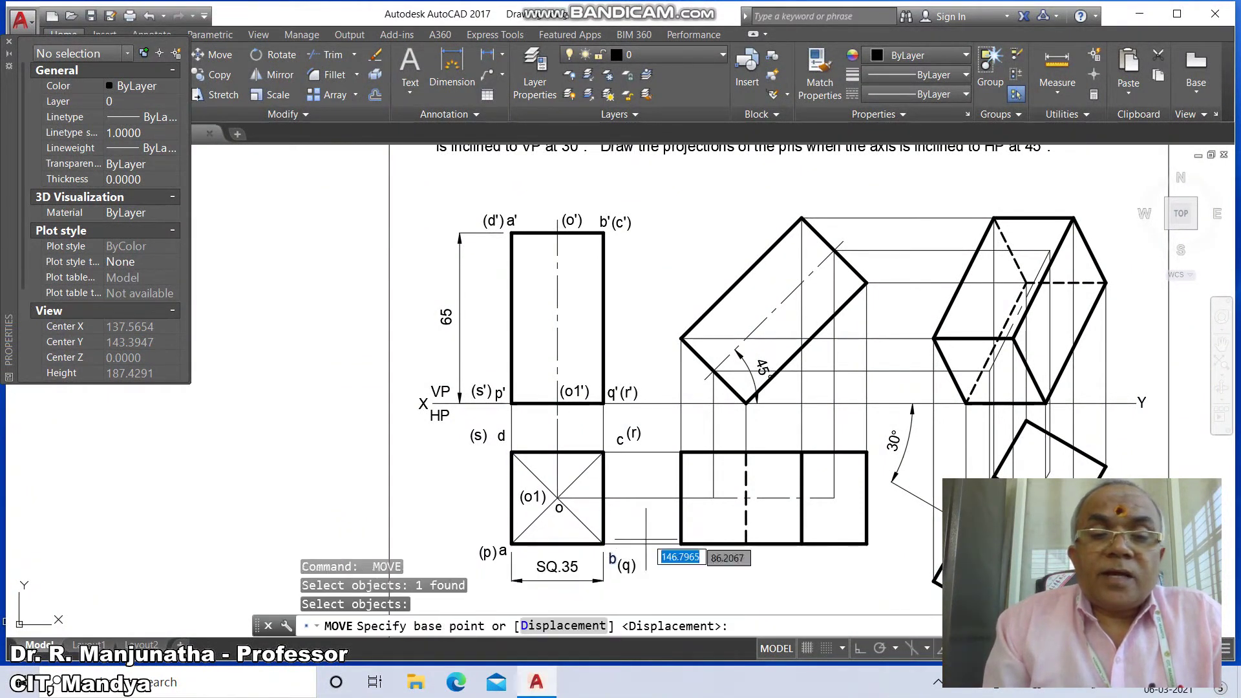
pyautogui.click(613, 559)
pyautogui.click(613, 555)
# Move the (q) label up so it lines up beside the b label.
pyautogui.press('Return')
pyautogui.click(630, 560)
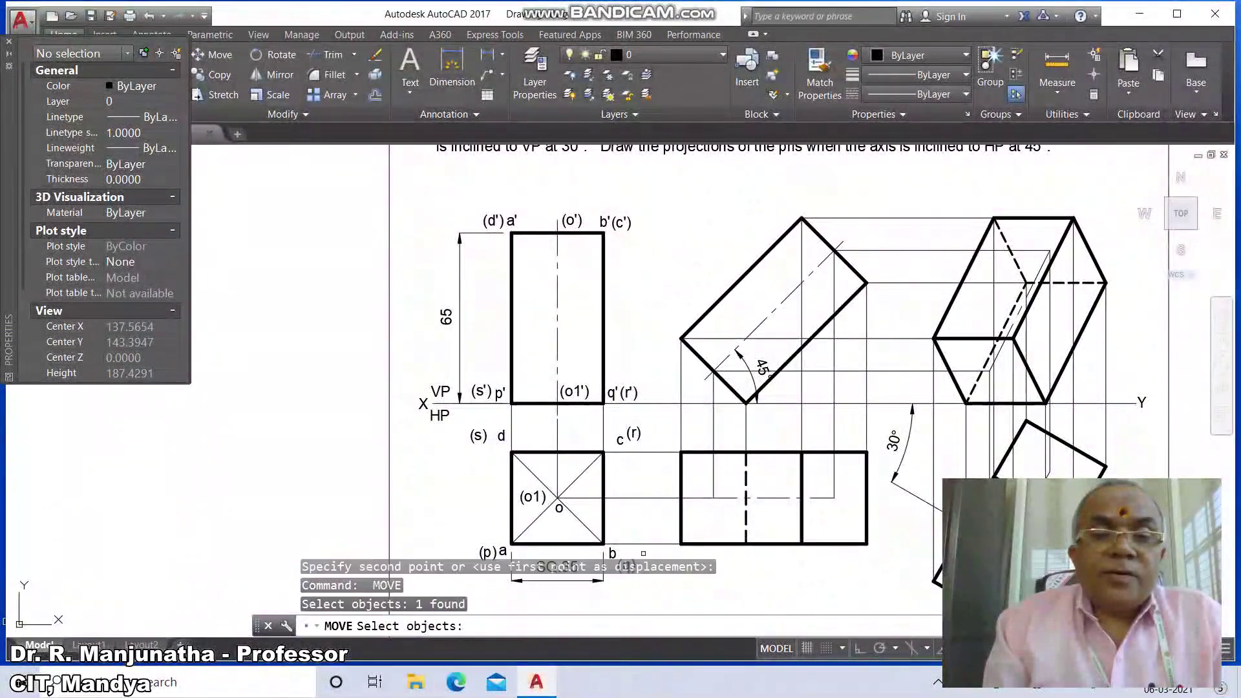
pyautogui.press('Return')
pyautogui.click(627, 564)
pyautogui.click(669, 514)
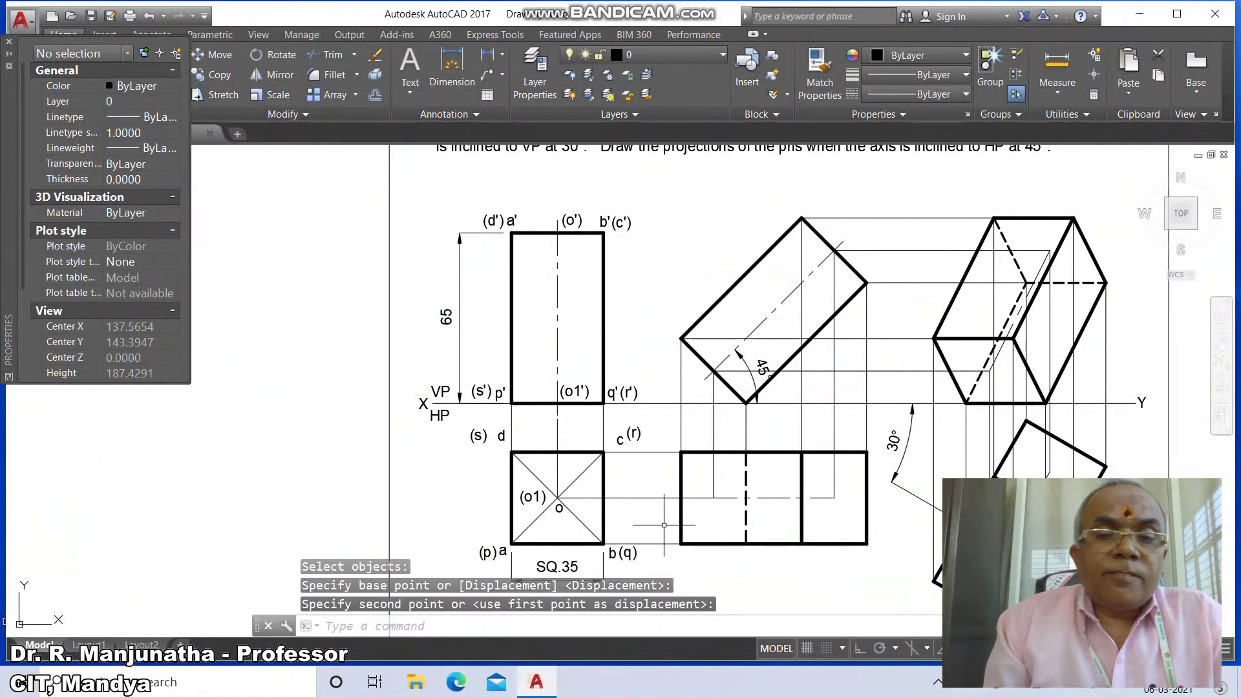
# Move the c label slightly left and down, closer to the first top view's upper-right corner.
pyautogui.press('Return')
pyautogui.click(622, 441)
pyautogui.press('Return')
pyautogui.click(628, 446)
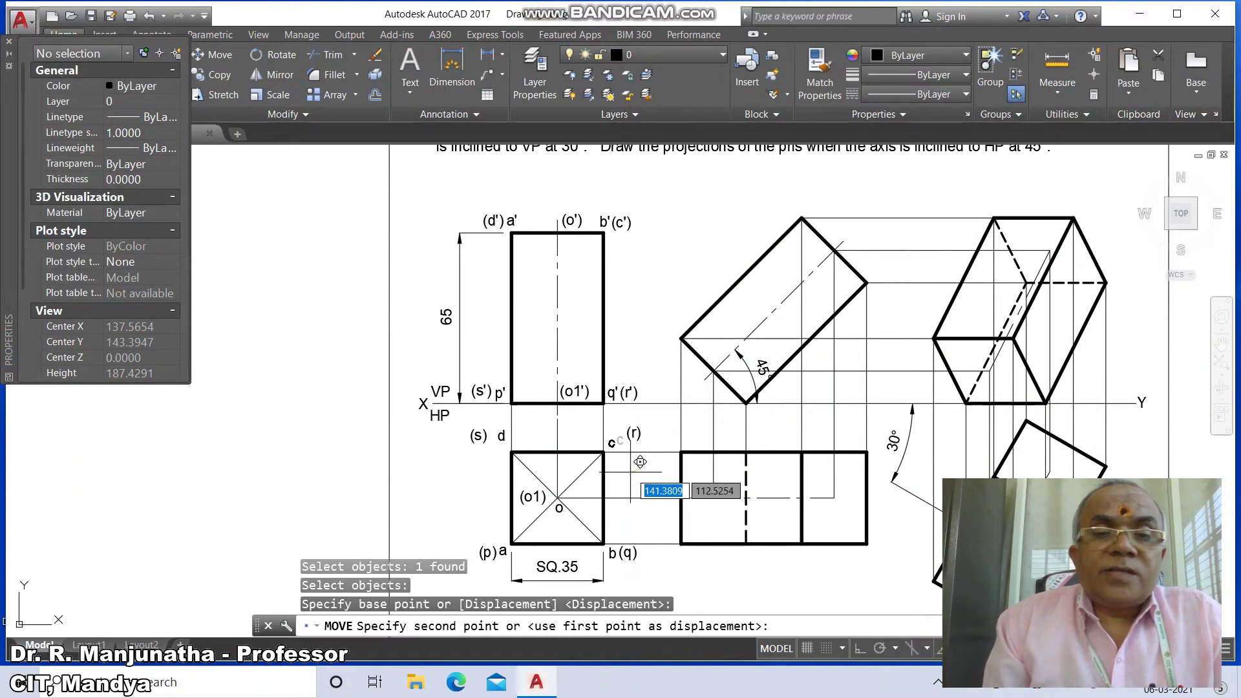
pyautogui.click(618, 448)
# Move the (r) label left and down so it lines up beside the c label.
pyautogui.press('Return')
pyautogui.click(633, 433)
pyautogui.press('Return')
pyautogui.click(653, 437)
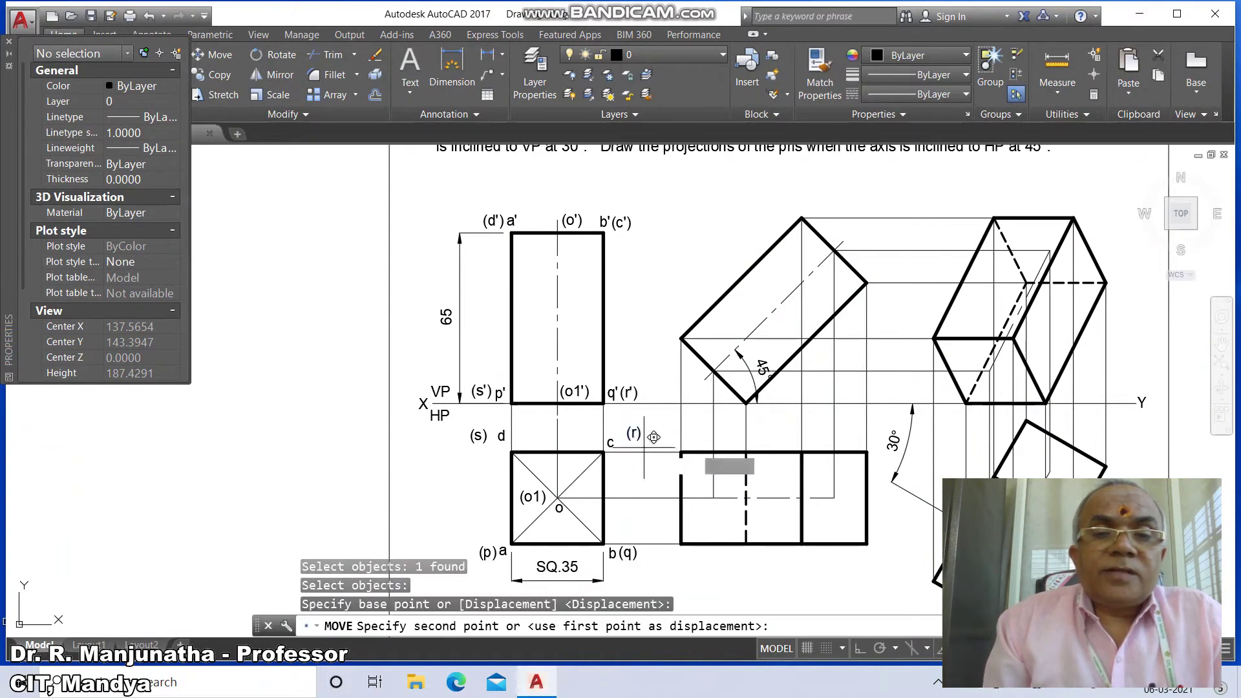
pyautogui.click(639, 447)
# Move the d label slightly down, closer to the first top view's upper-left corner.
pyautogui.press('Return')
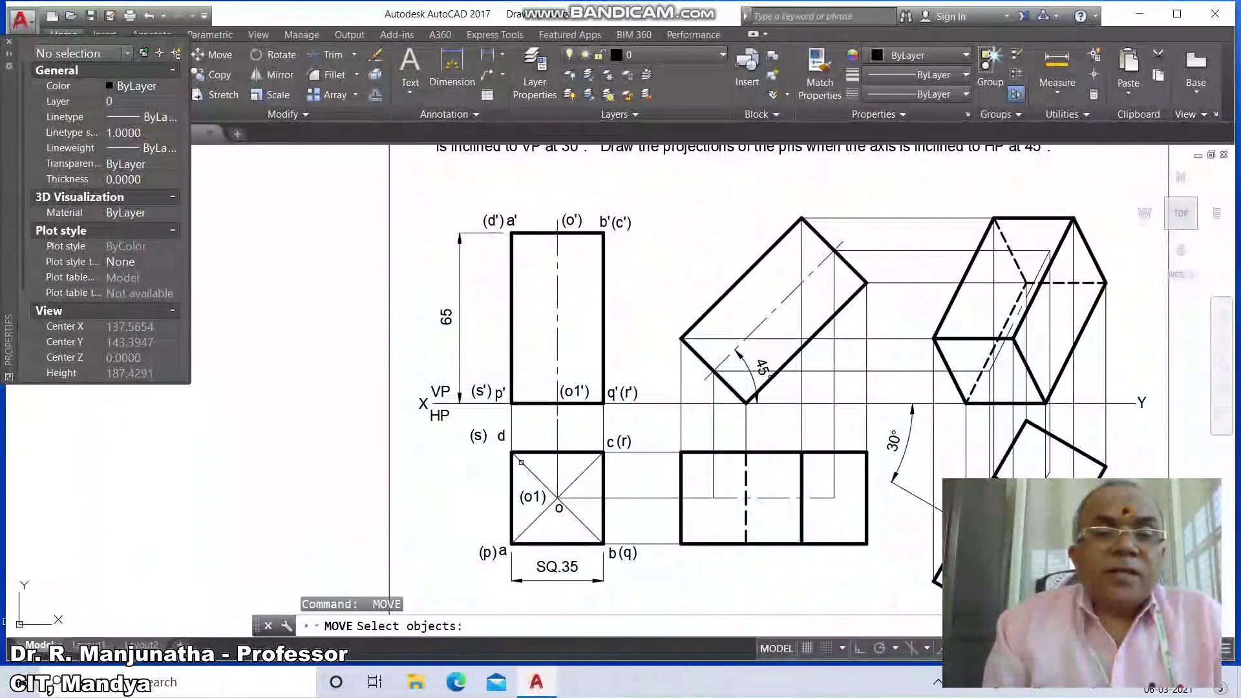
pyautogui.click(502, 436)
pyautogui.press('Return')
pyautogui.click(547, 451)
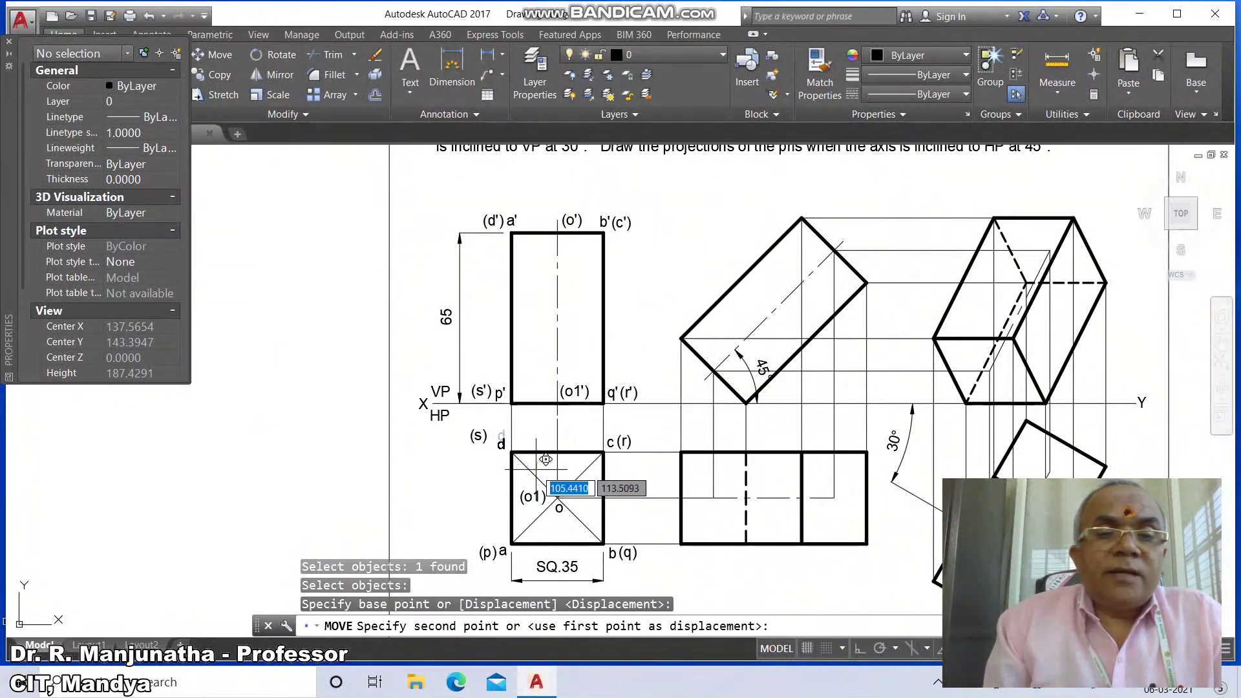
pyautogui.click(546, 458)
# Move the (s) label right and down so it lines up beside the d label.
pyautogui.press('Return')
pyautogui.click(479, 435)
pyautogui.press('Return')
pyautogui.click(473, 447)
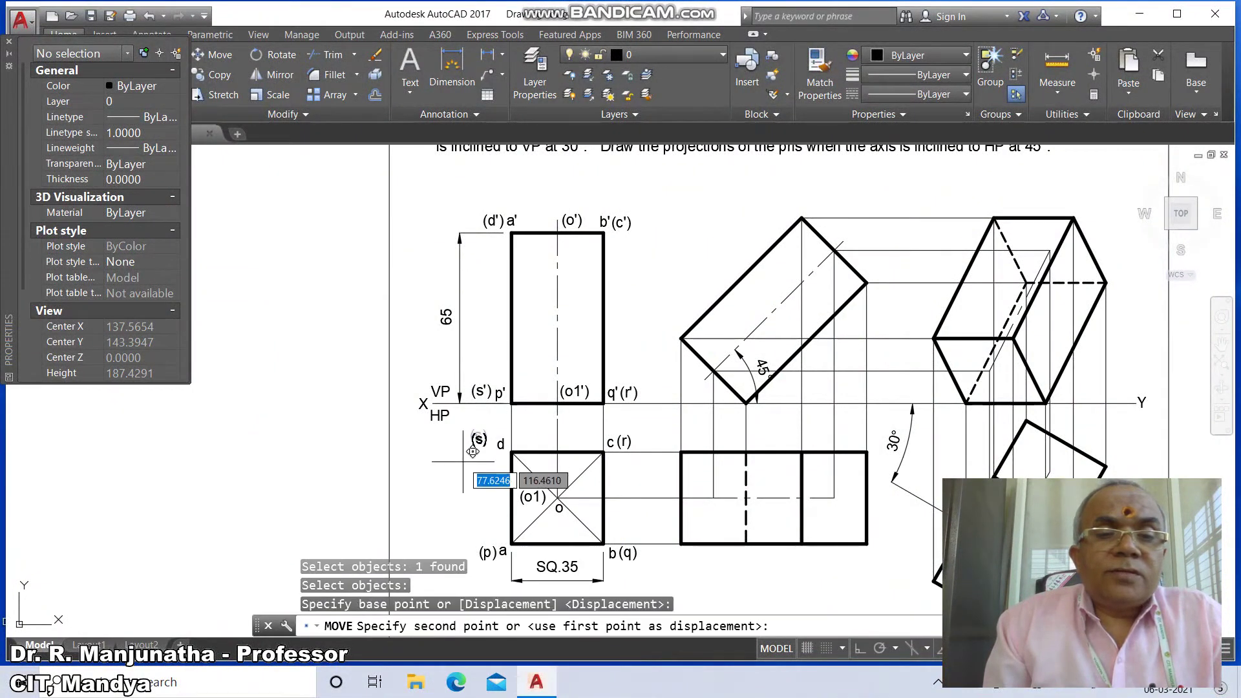
pyautogui.click(479, 456)
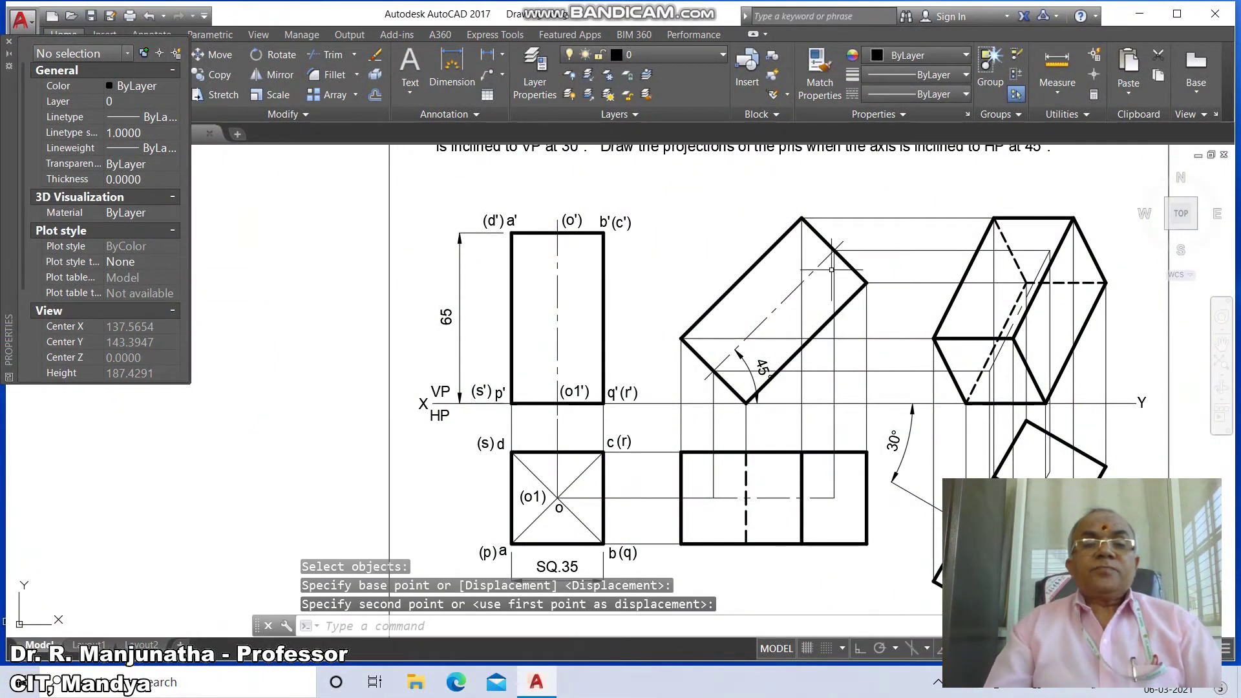
# Copy the q' label from the first front view to just above the tilted front view's lowest corner.
pyautogui.write('co')
pyautogui.press('Return')
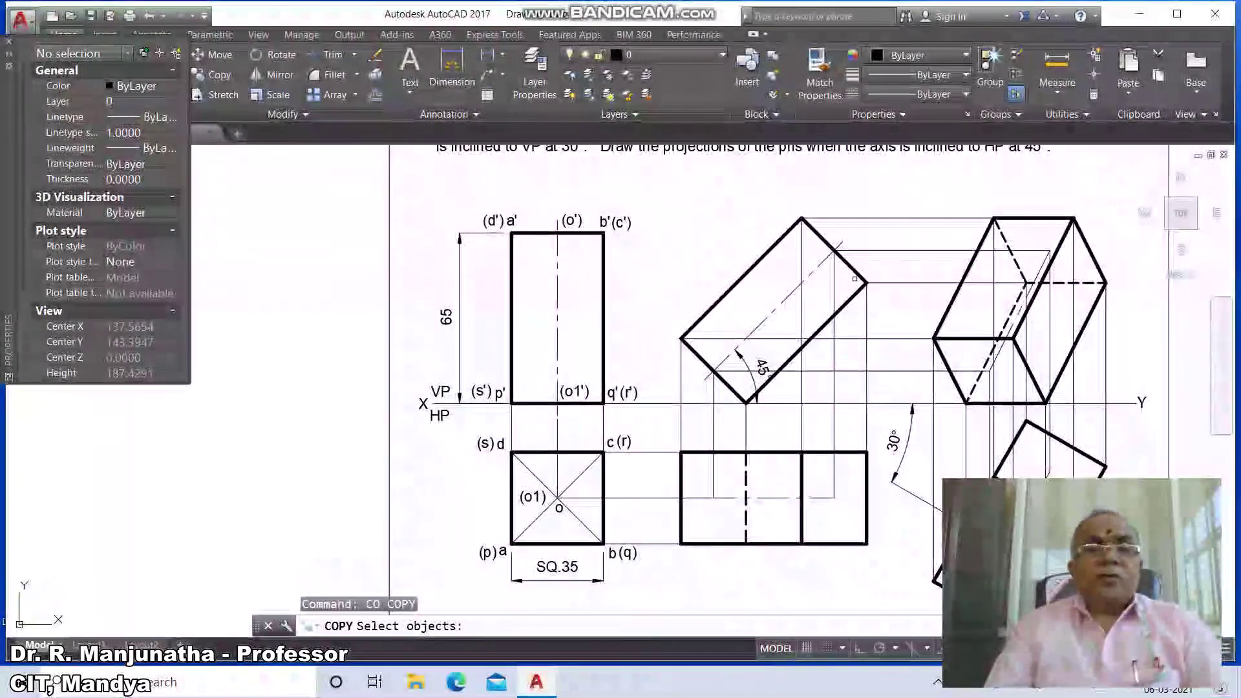
pyautogui.click(611, 392)
pyautogui.press('Return')
pyautogui.click(656, 416)
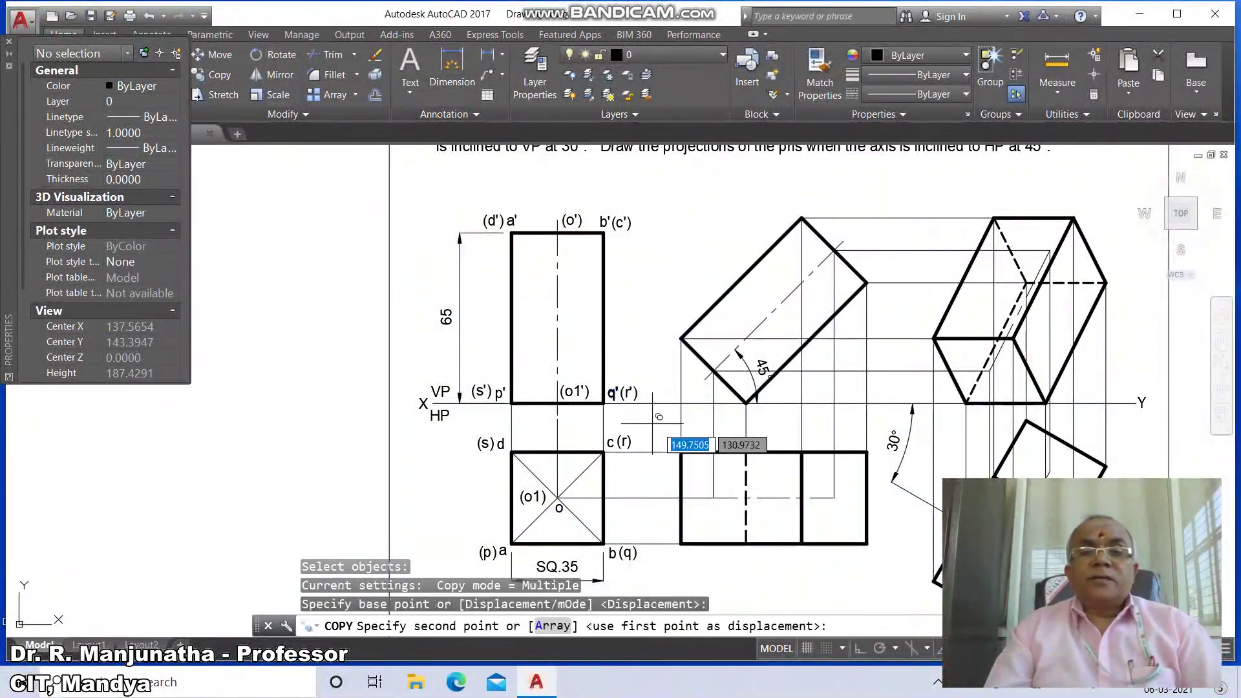
pyautogui.click(787, 410)
pyautogui.press('Return')
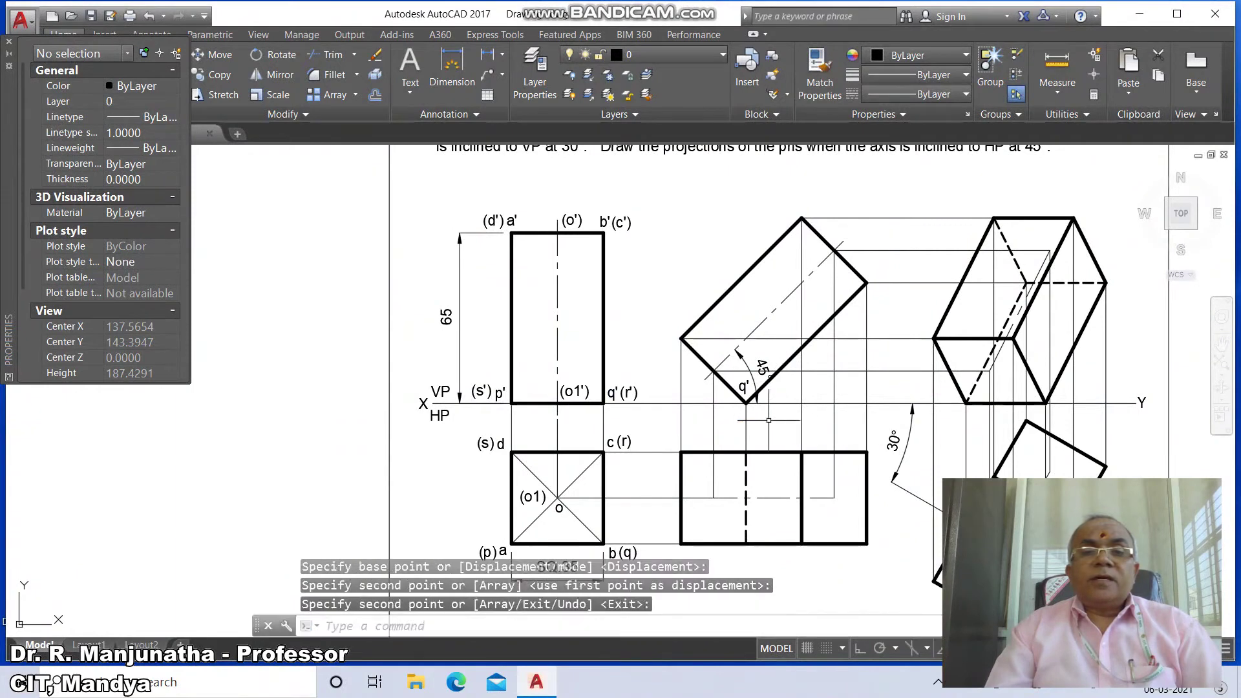
# Copy the (r') label from the first front view to just below the tilted front view's lowest corner, under the XY line.
pyautogui.press('Return')
pyautogui.click(626, 392)
pyautogui.press('Return')
pyautogui.click(658, 405)
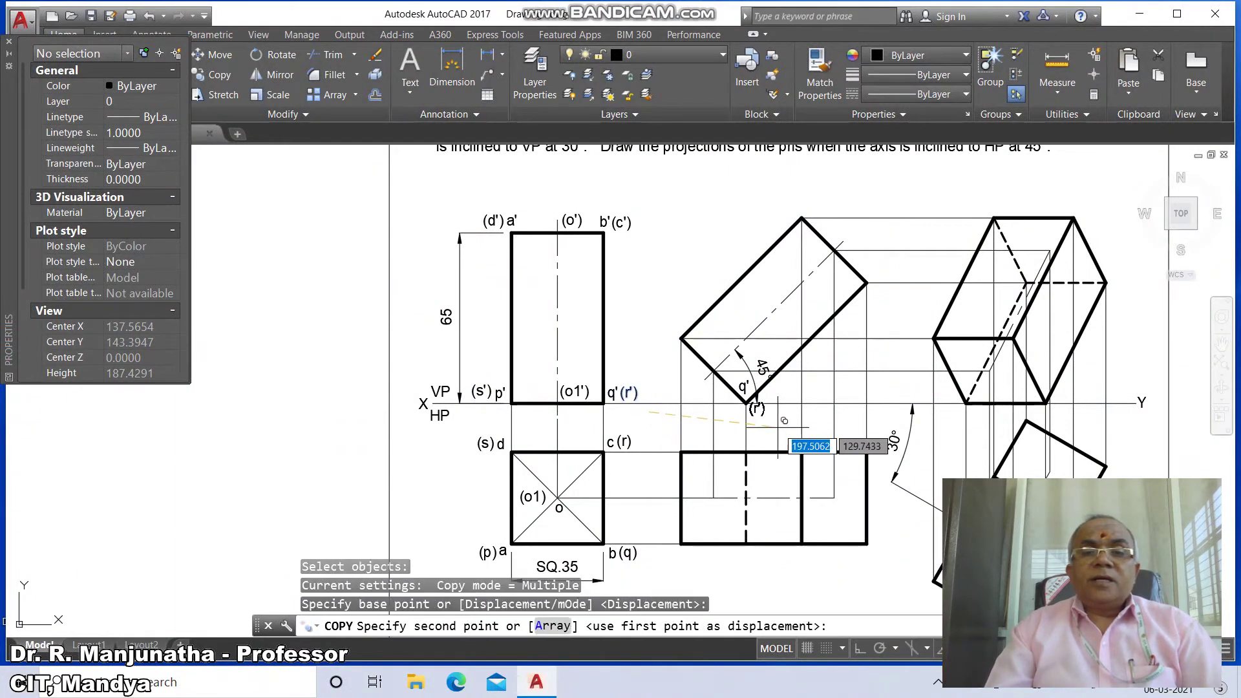
pyautogui.click(785, 426)
pyautogui.press('Return')
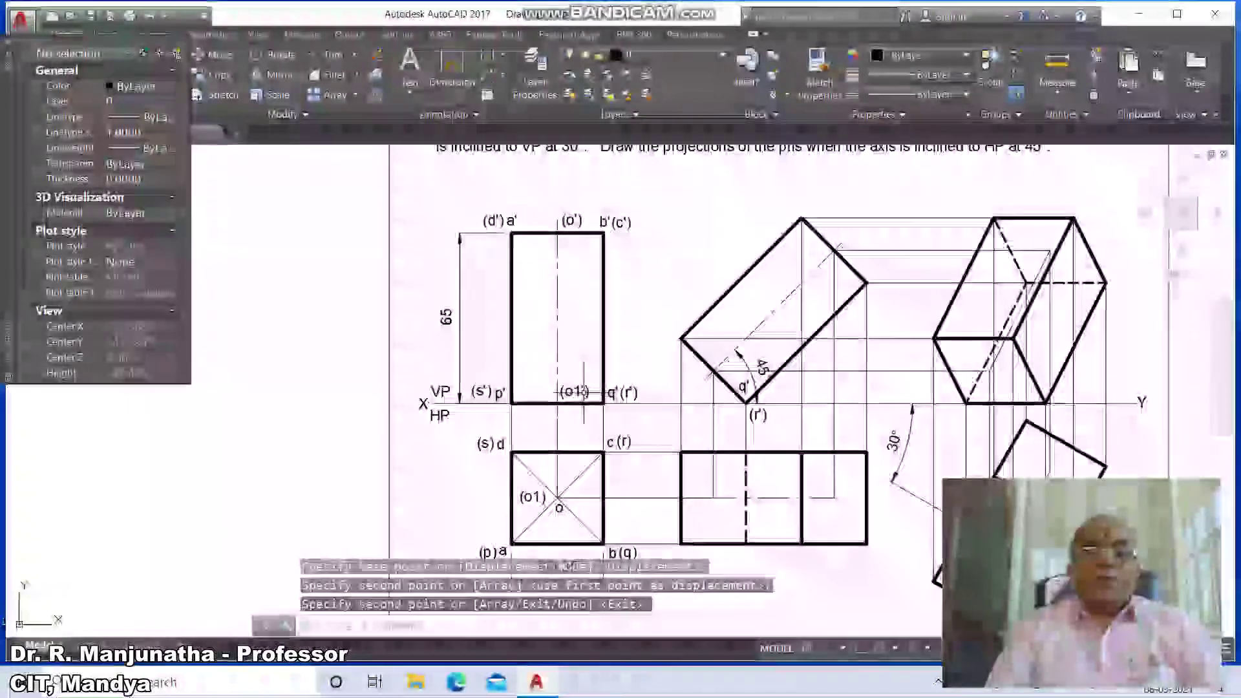
# Copy the (o1') label from the first front view to the lower end of the tilted front view's axis.
pyautogui.press('Return')
pyautogui.click(574, 392)
pyautogui.press('Return')
pyautogui.click(610, 412)
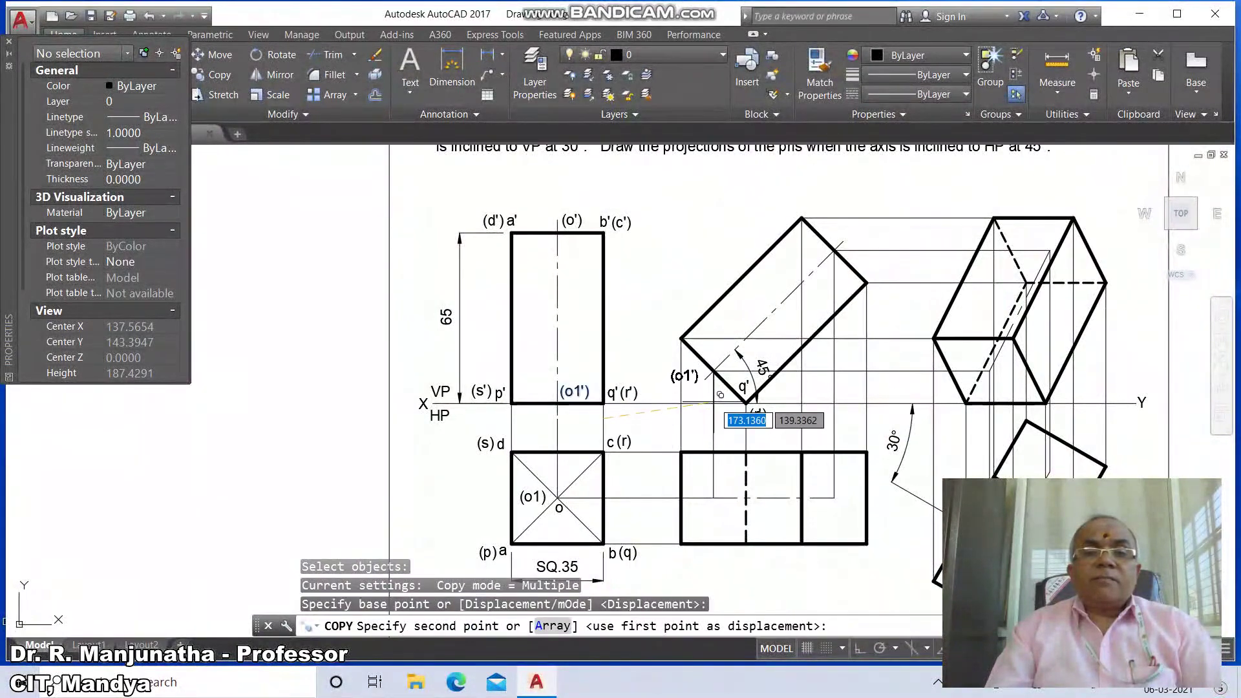
pyautogui.click(721, 396)
pyautogui.press('Return')
# Copy the p' label from the first front view to the left corner of the tilted front view.
pyautogui.press('Return')
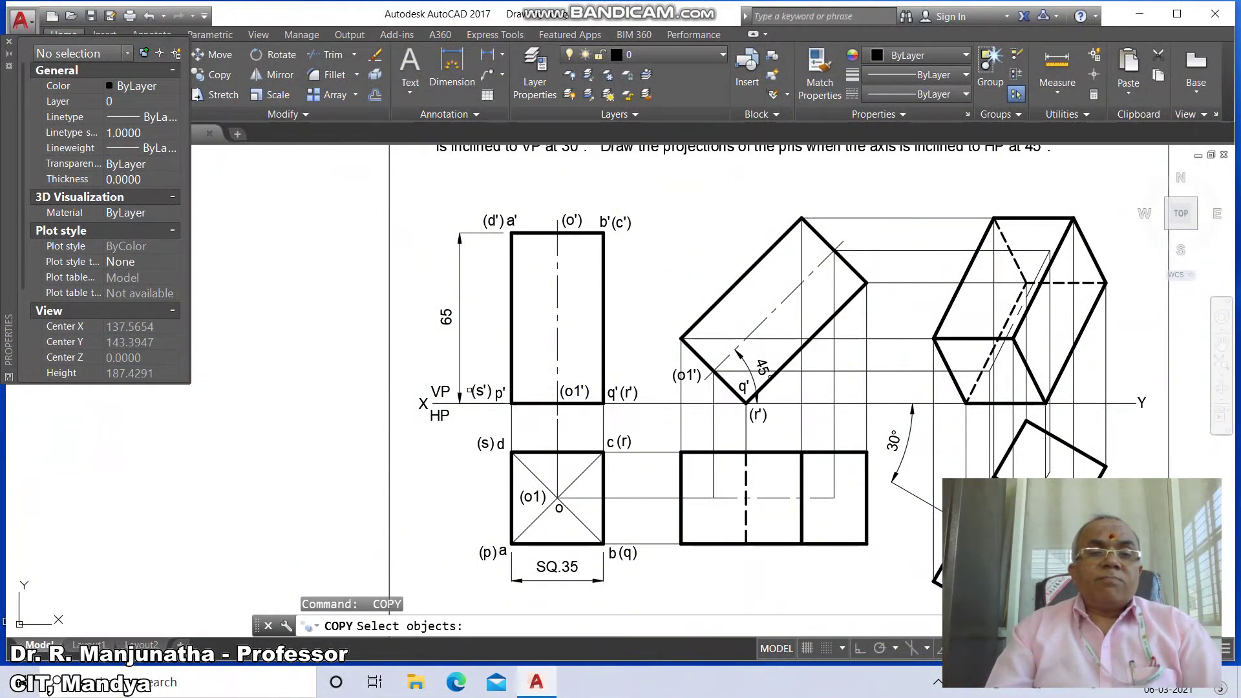
pyautogui.click(498, 394)
pyautogui.press('Return')
pyautogui.click(507, 417)
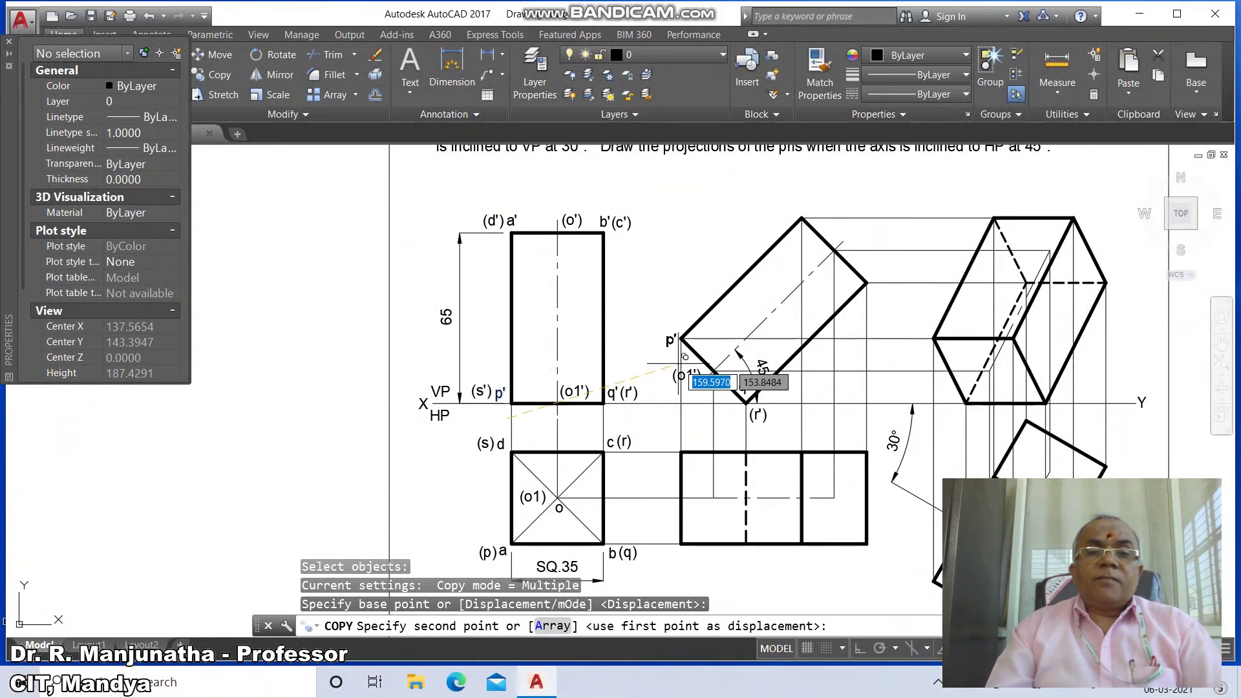
pyautogui.click(679, 359)
pyautogui.press('Return')
# Copy the (s') label from the first front view to just left of the tilted view's p' label.
pyautogui.press('Return')
pyautogui.click(480, 392)
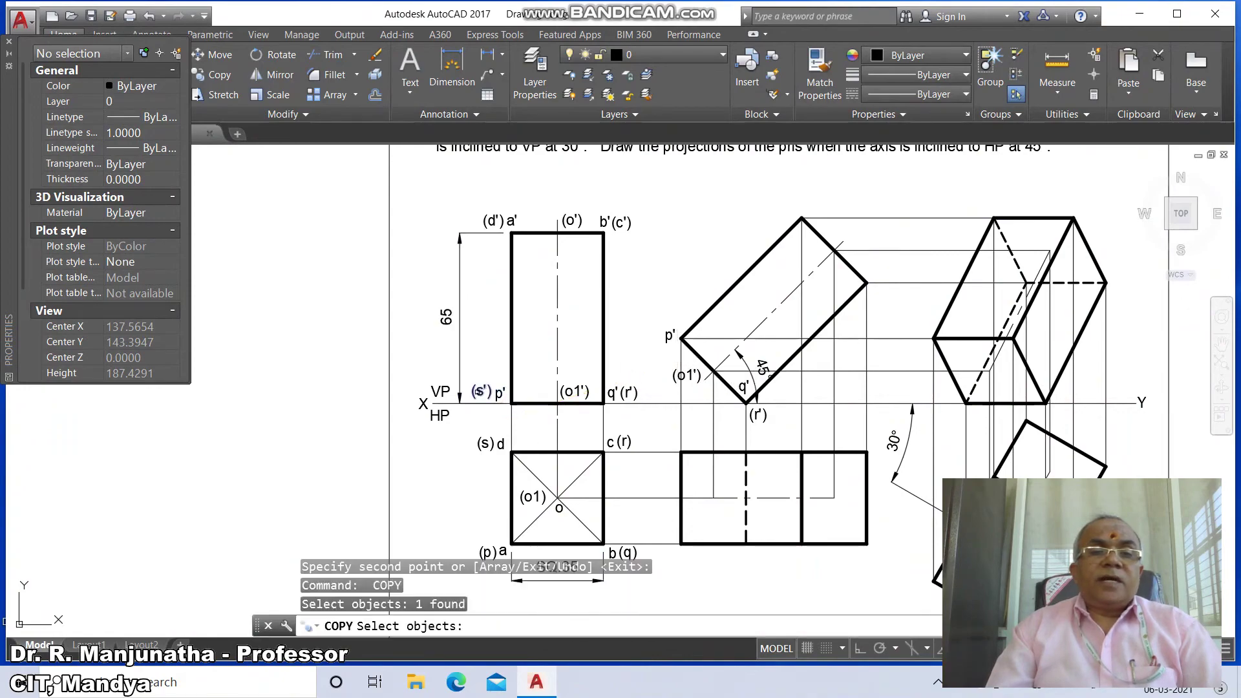
pyautogui.press('Return')
pyautogui.click(493, 400)
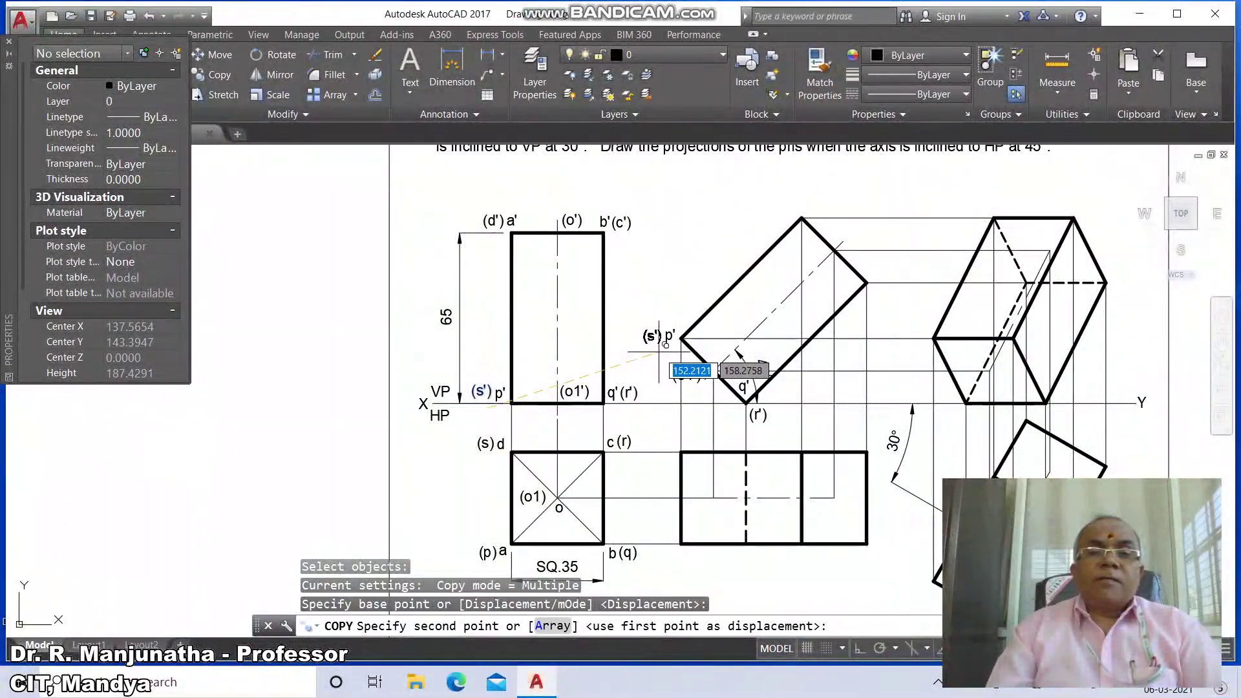
pyautogui.click(665, 344)
pyautogui.press('Return')
# Copy the a' label from the first front view to just above the tilted front view's top corner.
pyautogui.press('Return')
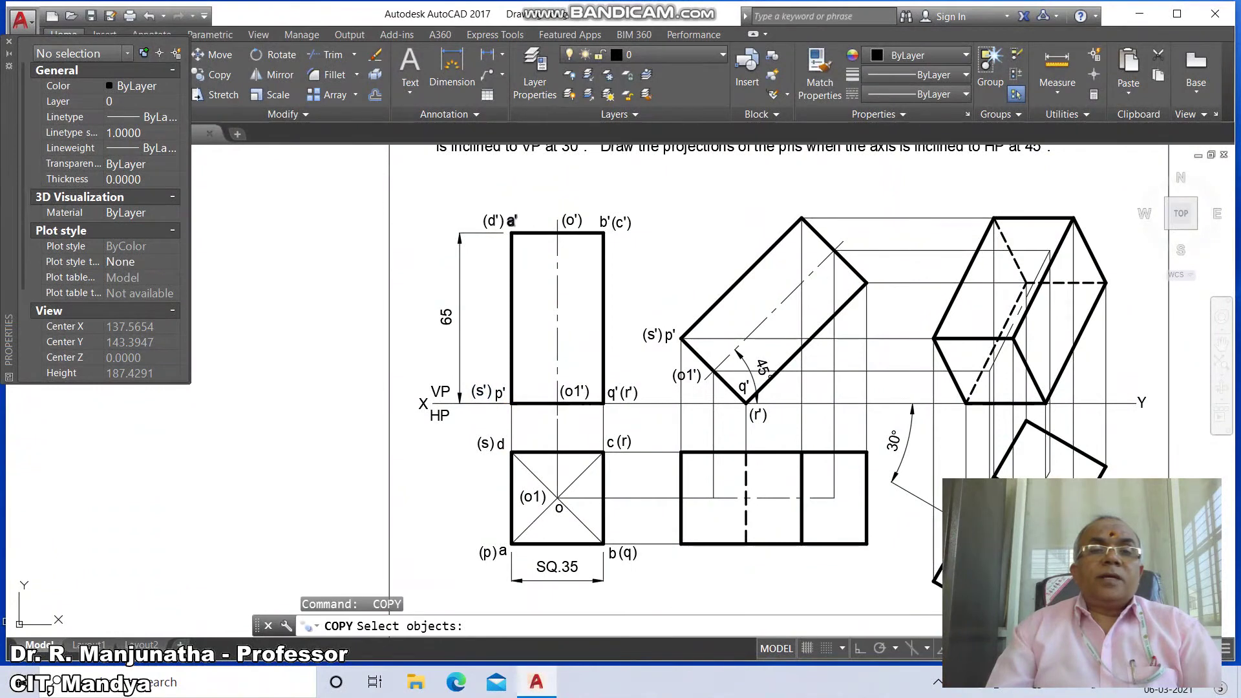
pyautogui.click(510, 221)
pyautogui.press('Return')
pyautogui.click(560, 270)
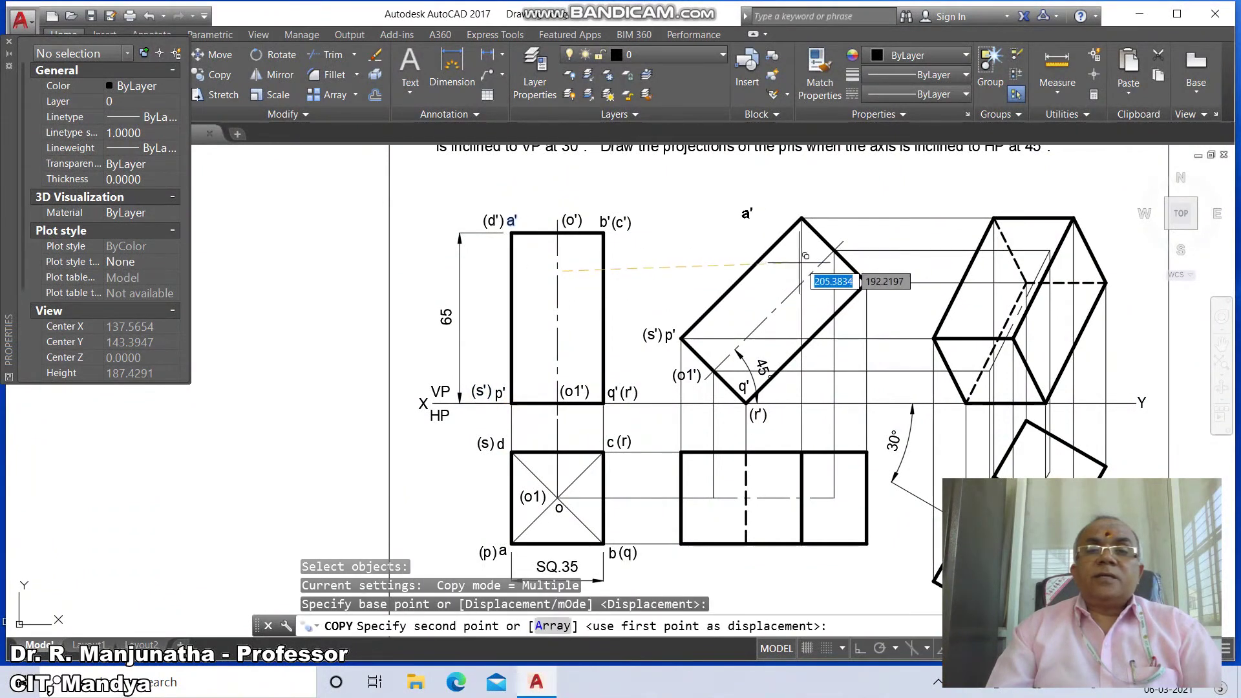
pyautogui.click(855, 250)
pyautogui.press('Return')
# Copy the (o') label from the first front view to the upper end of the tilted front view's axis.
pyautogui.press('Return')
pyautogui.click(572, 222)
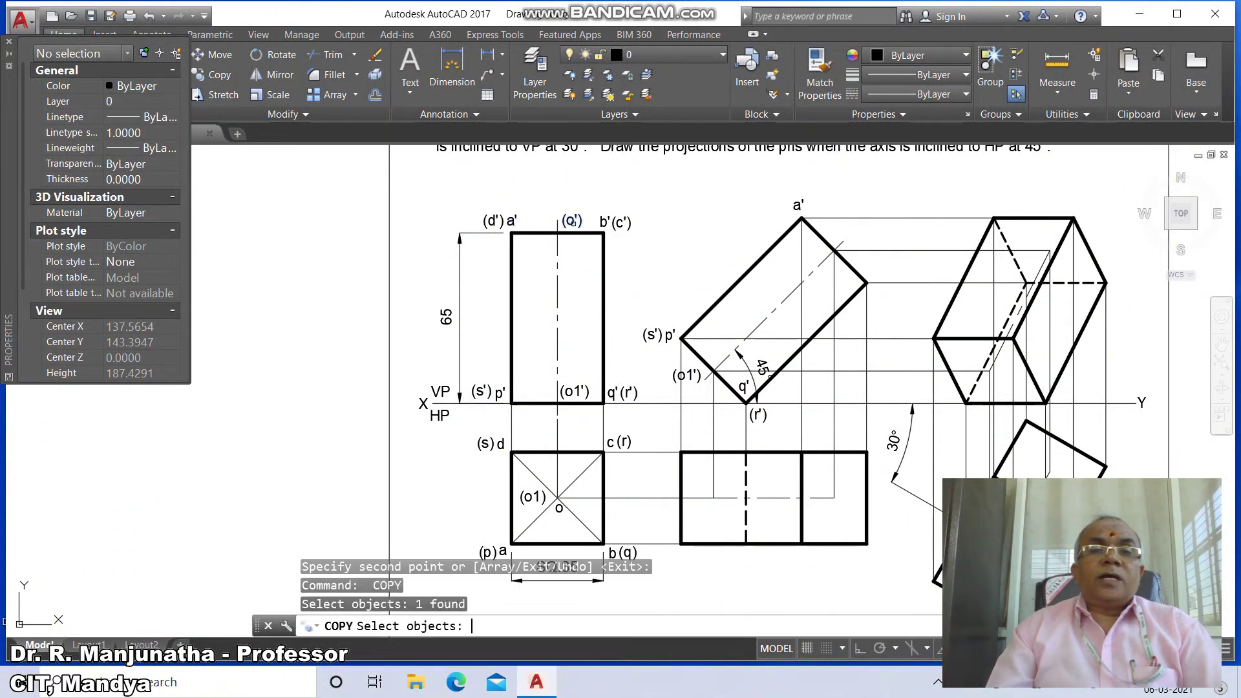
pyautogui.press('Return')
pyautogui.click(572, 221)
pyautogui.click(857, 244)
pyautogui.press('Return')
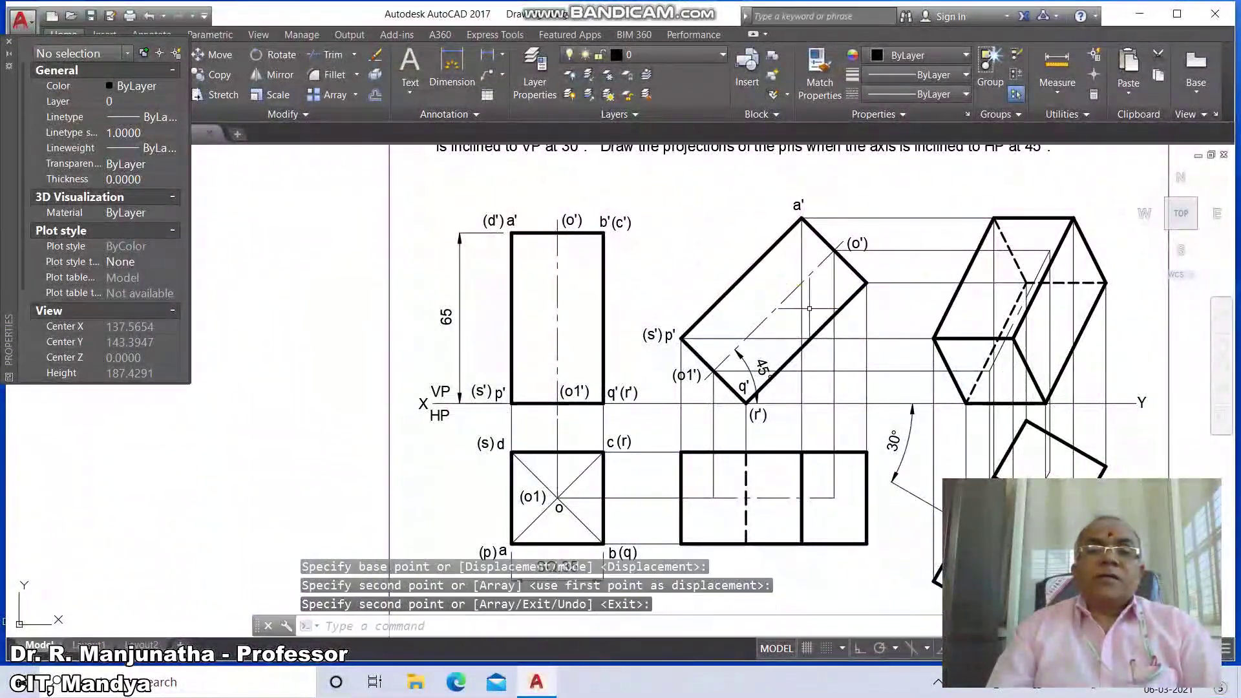
# Copy the b' label from the first front view to the right corner of the tilted front view.
pyautogui.press('Return')
pyautogui.click(604, 223)
pyautogui.press('Return')
pyautogui.click(608, 271)
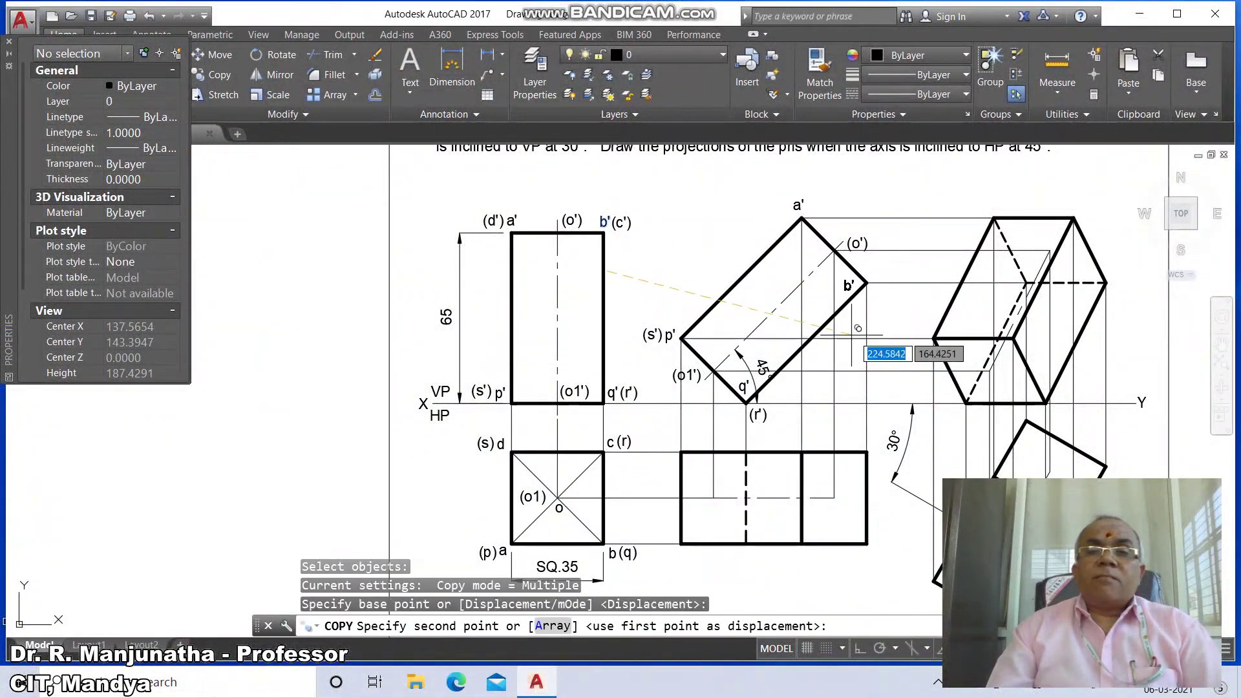
pyautogui.click(881, 315)
pyautogui.press('Return')
# Copy the (c') label from the first front view to just right of the tilted view's b' label.
pyautogui.press('Return')
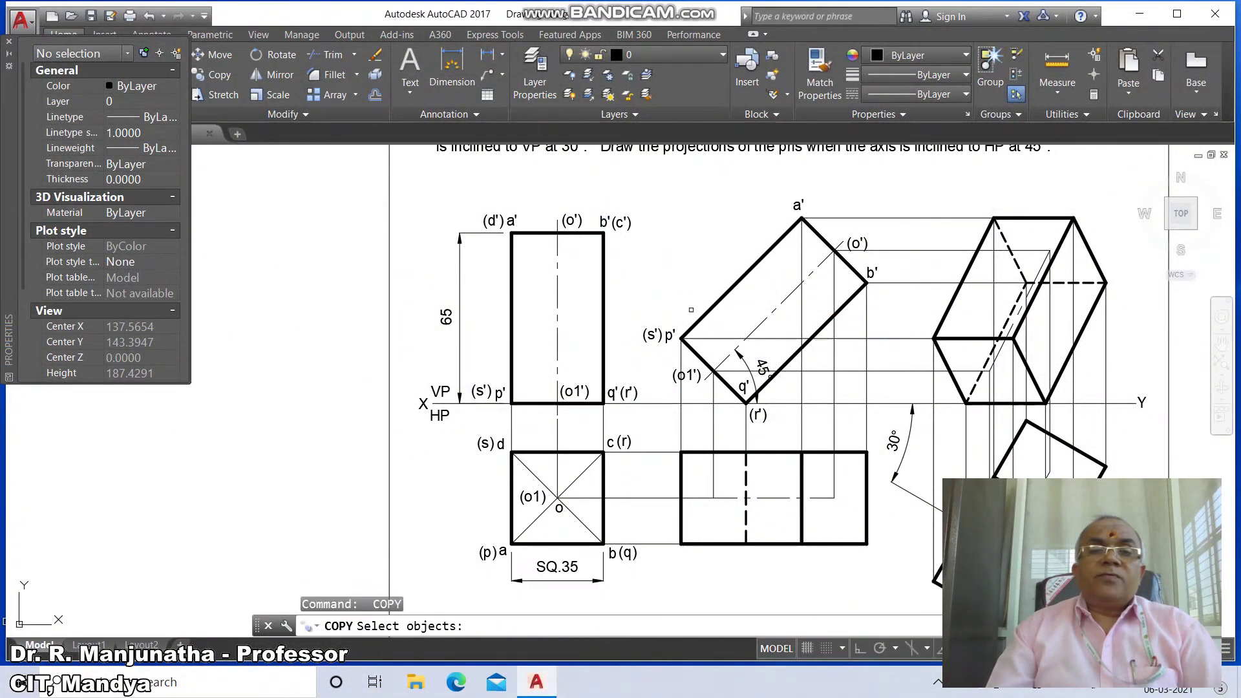
pyautogui.click(614, 223)
pyautogui.press('Return')
pyautogui.click(644, 272)
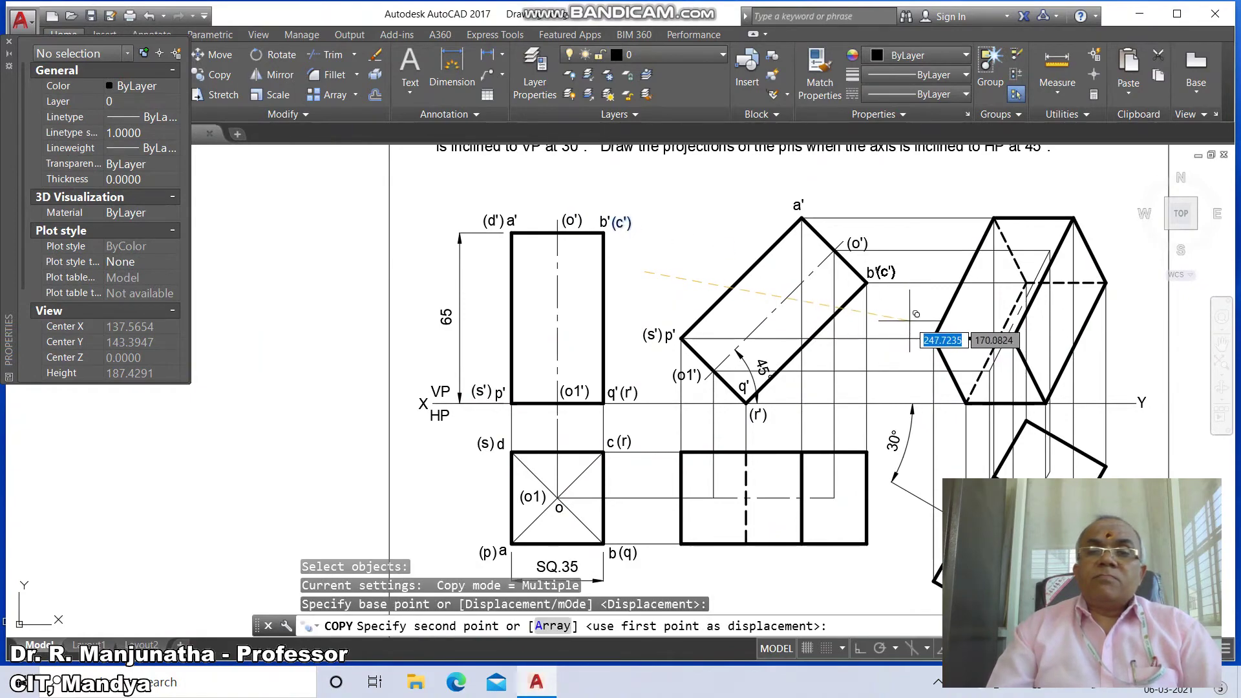
pyautogui.click(911, 323)
pyautogui.press('Return')
# Copy the (d') label from the first front view to just right of the tilted front view's a' label.
pyautogui.press('Return')
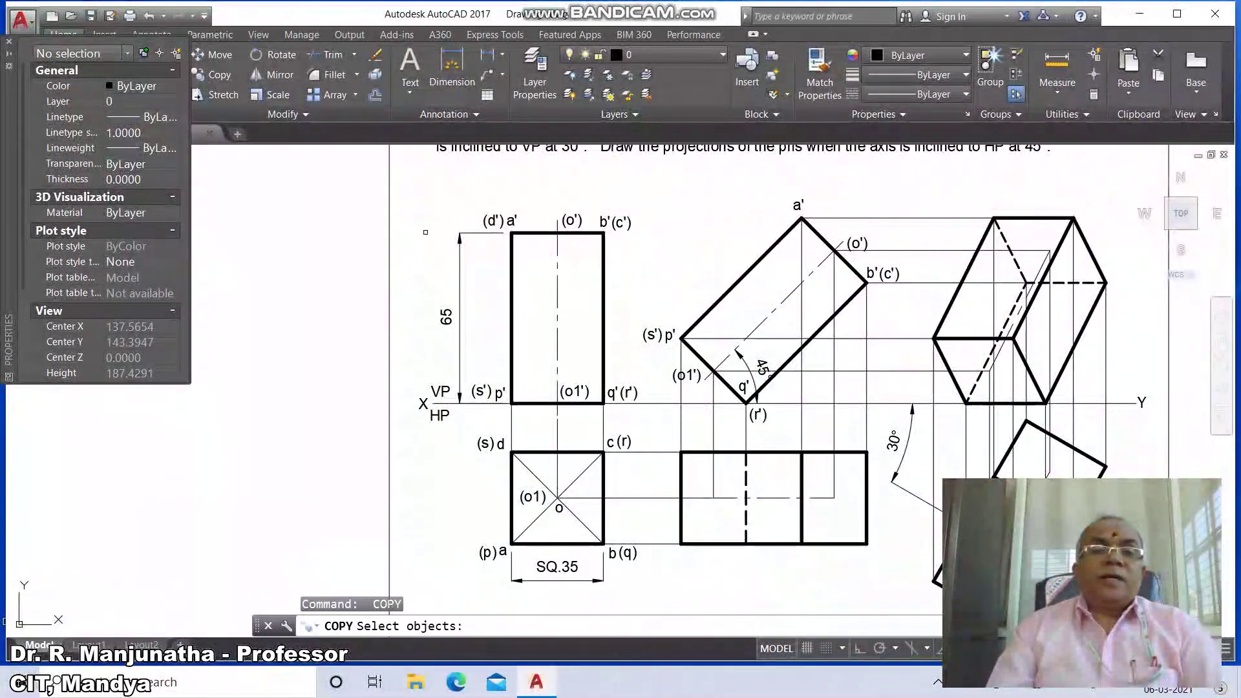
pyautogui.click(485, 225)
pyautogui.press('Return')
pyautogui.click(495, 294)
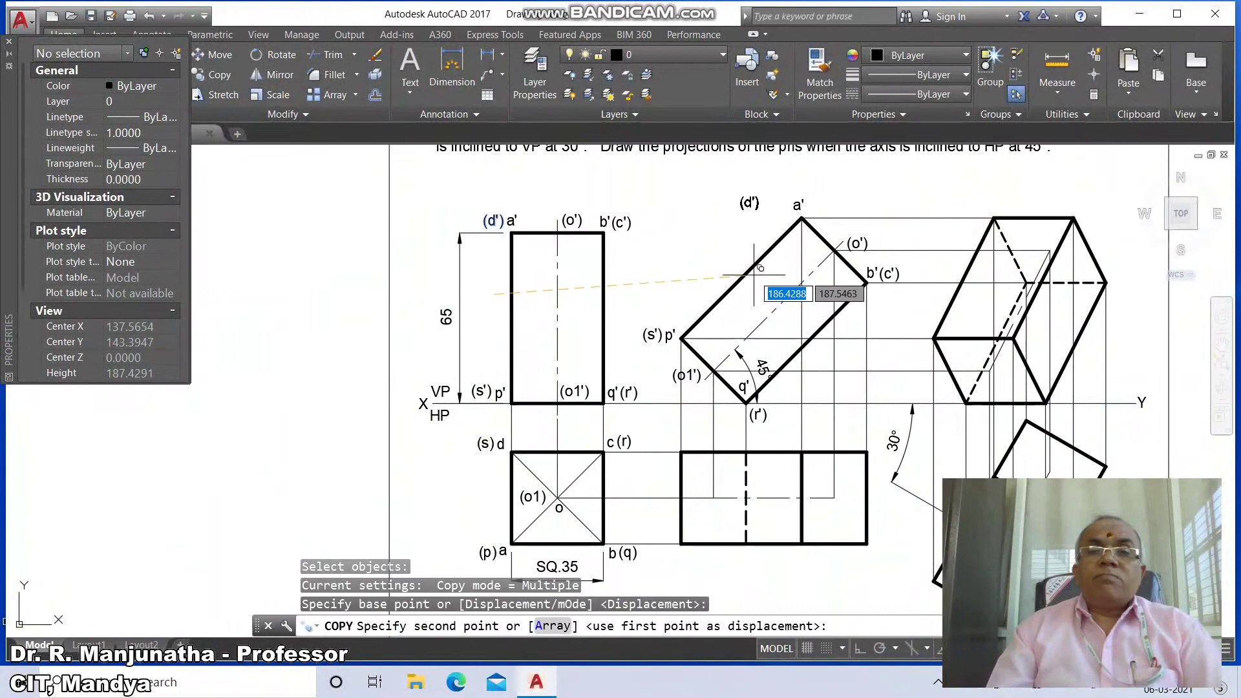
pyautogui.click(817, 278)
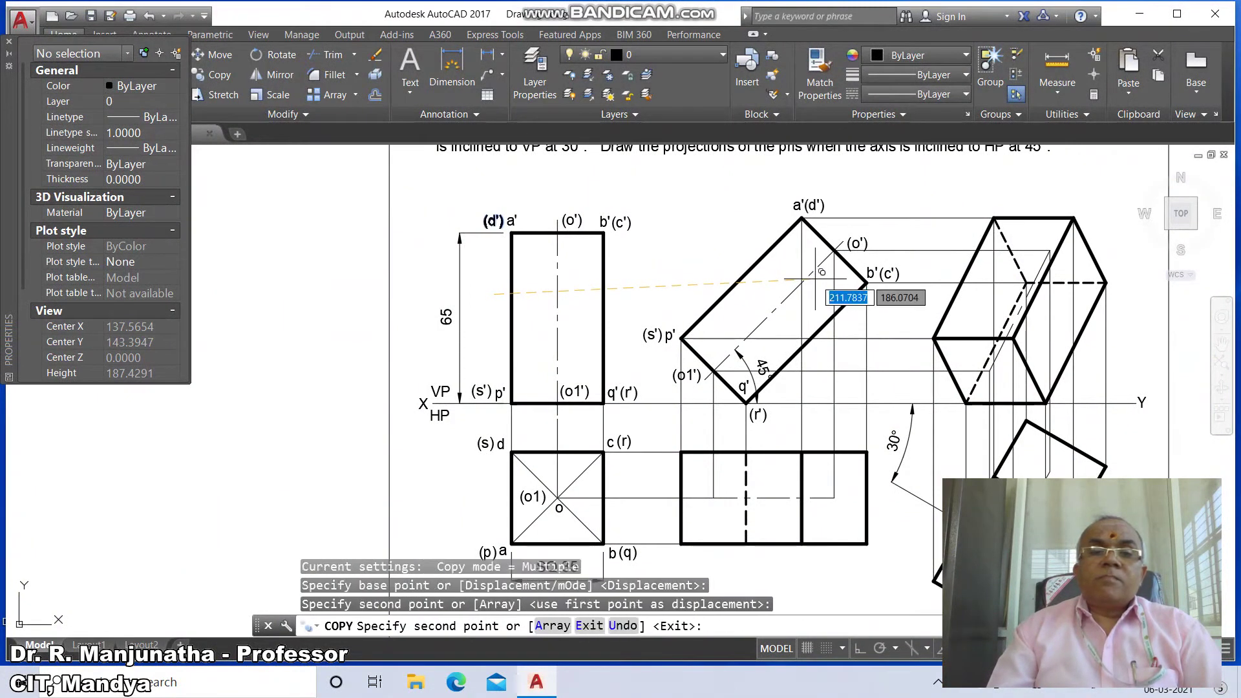
pyautogui.press('Return')
# Copy the a label from the first top view to below the lower end of the second top view's inner solid line.
pyautogui.press('Return')
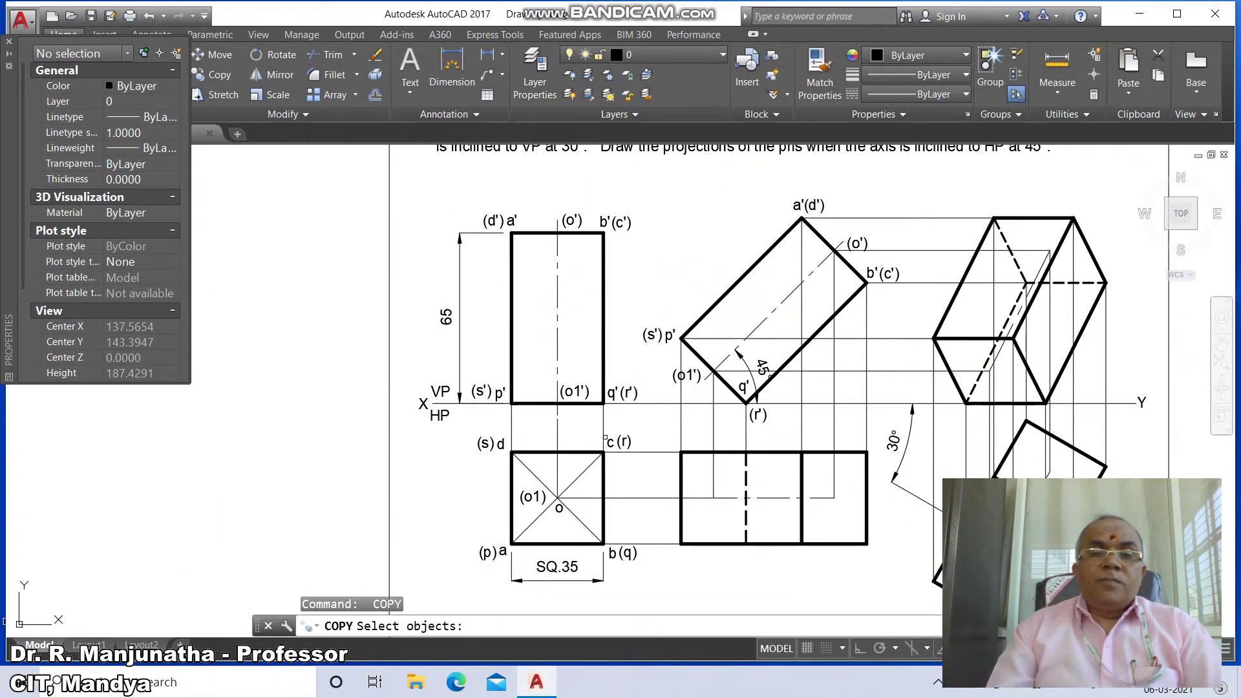
pyautogui.click(502, 551)
pyautogui.press('Return')
pyautogui.click(394, 471)
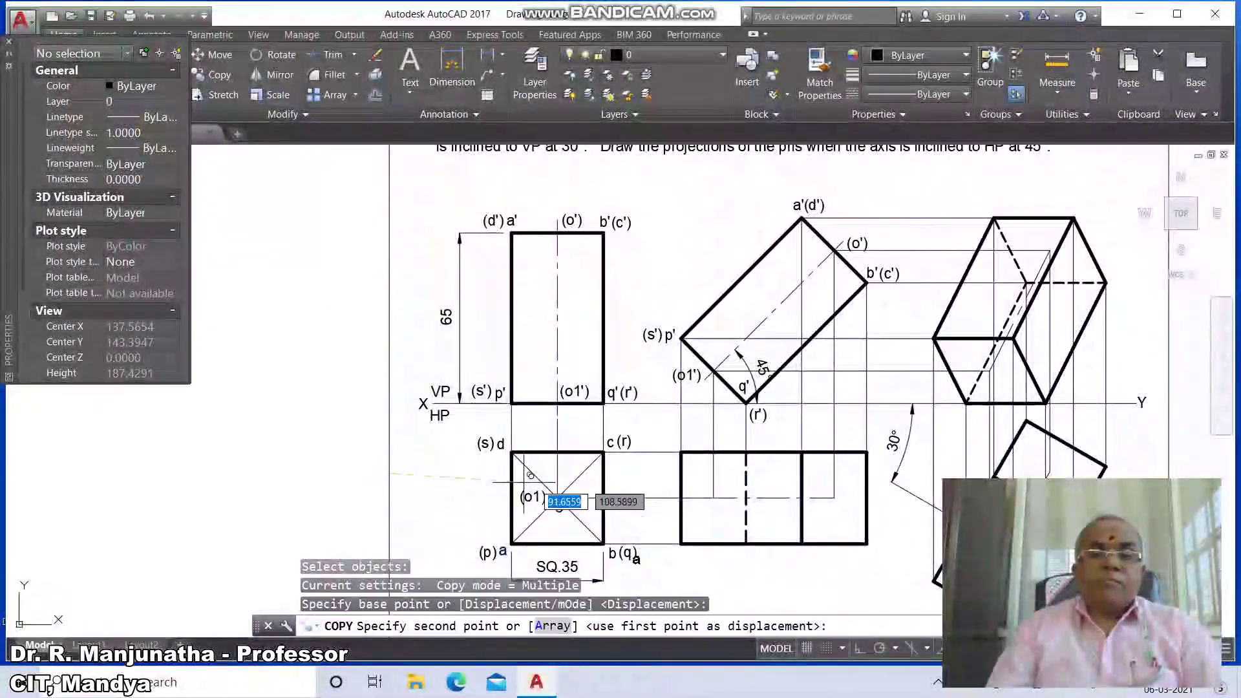
pyautogui.click(693, 472)
pyautogui.press('Return')
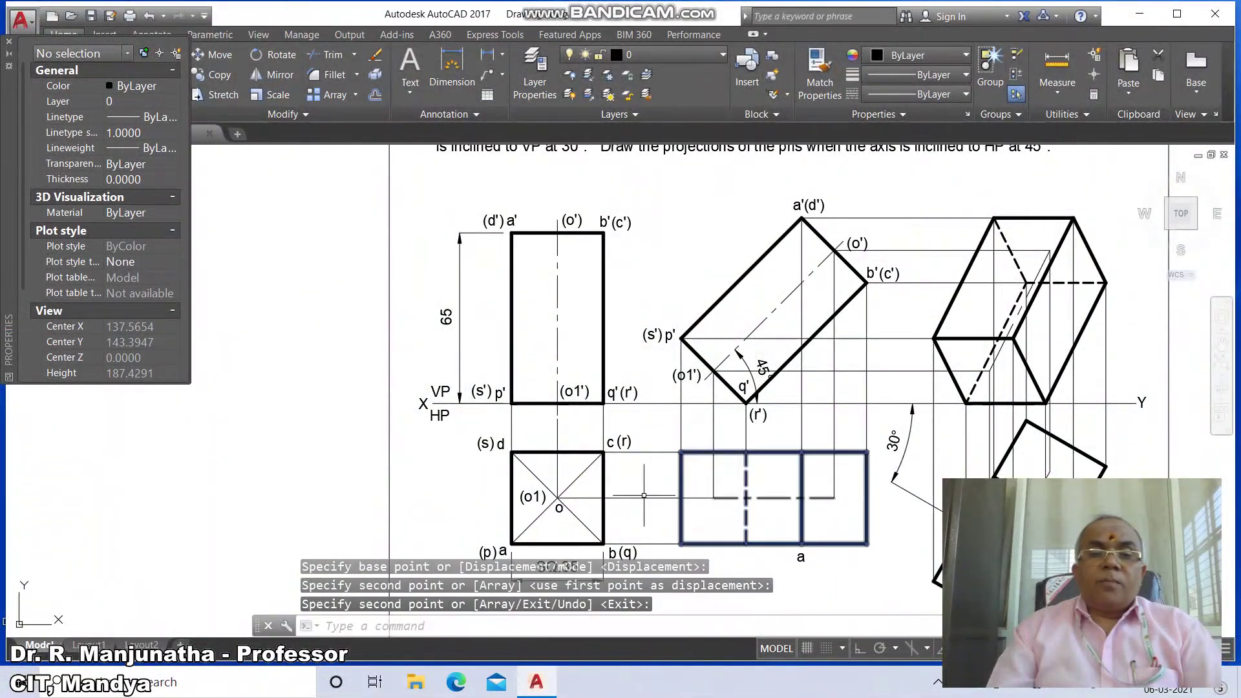
# Copy the b label from the first top view to the lower right corner of the second top view.
pyautogui.press('Return')
pyautogui.click(612, 553)
pyautogui.press('Return')
pyautogui.click(506, 452)
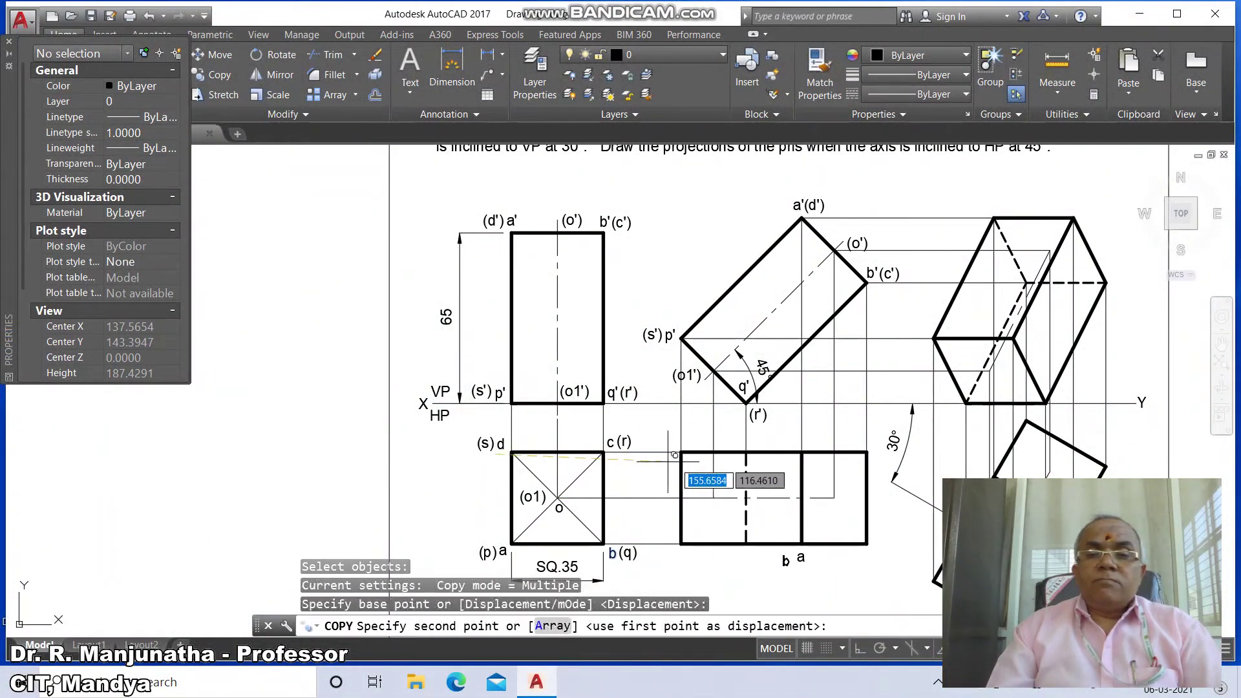
pyautogui.click(758, 450)
pyautogui.press('Return')
# Copy the c label from the first top view to the upper right corner of the second top view.
pyautogui.press('Return')
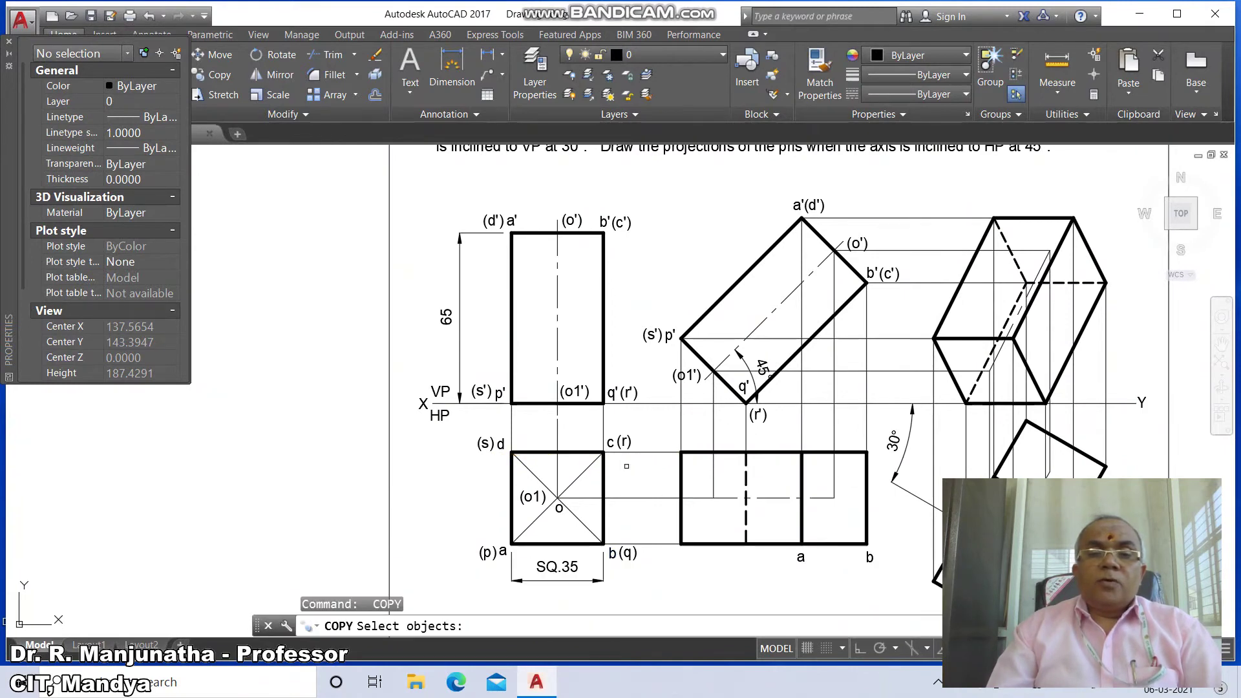
pyautogui.click(607, 443)
pyautogui.press('Return')
pyautogui.click(605, 451)
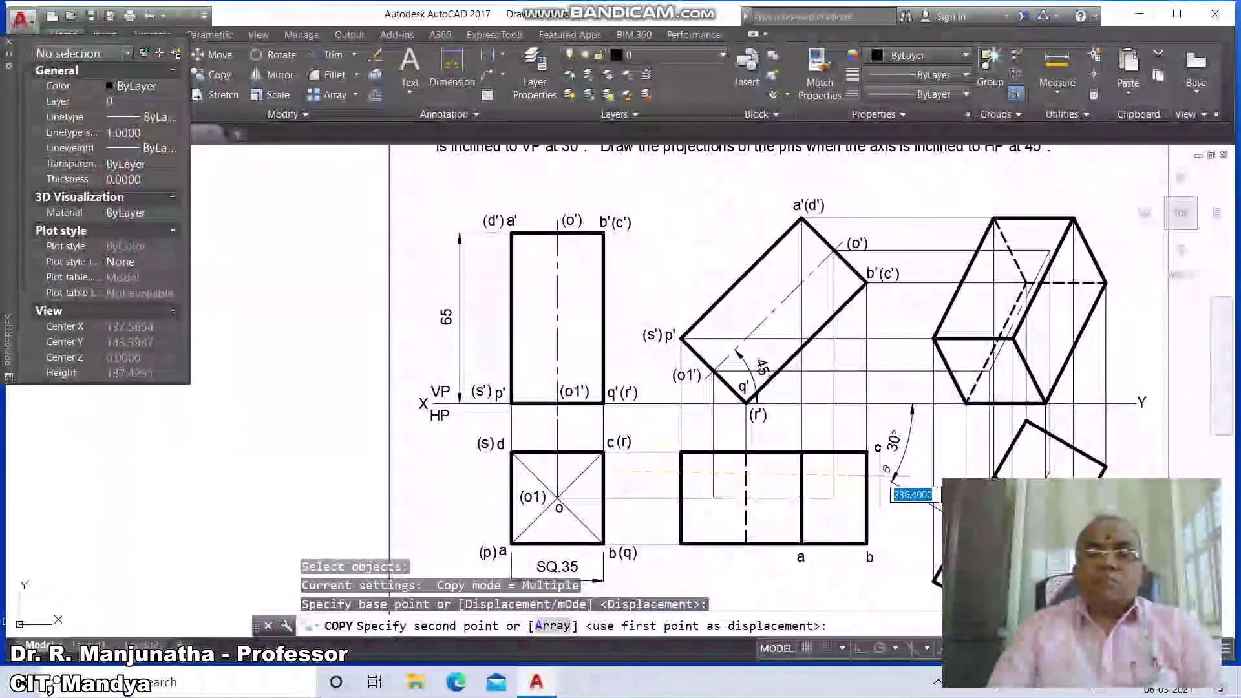
pyautogui.click(869, 452)
pyautogui.press('Return')
# Copy the d label from the first top view to above the upper end of the second top view's inner solid line.
pyautogui.press('Return')
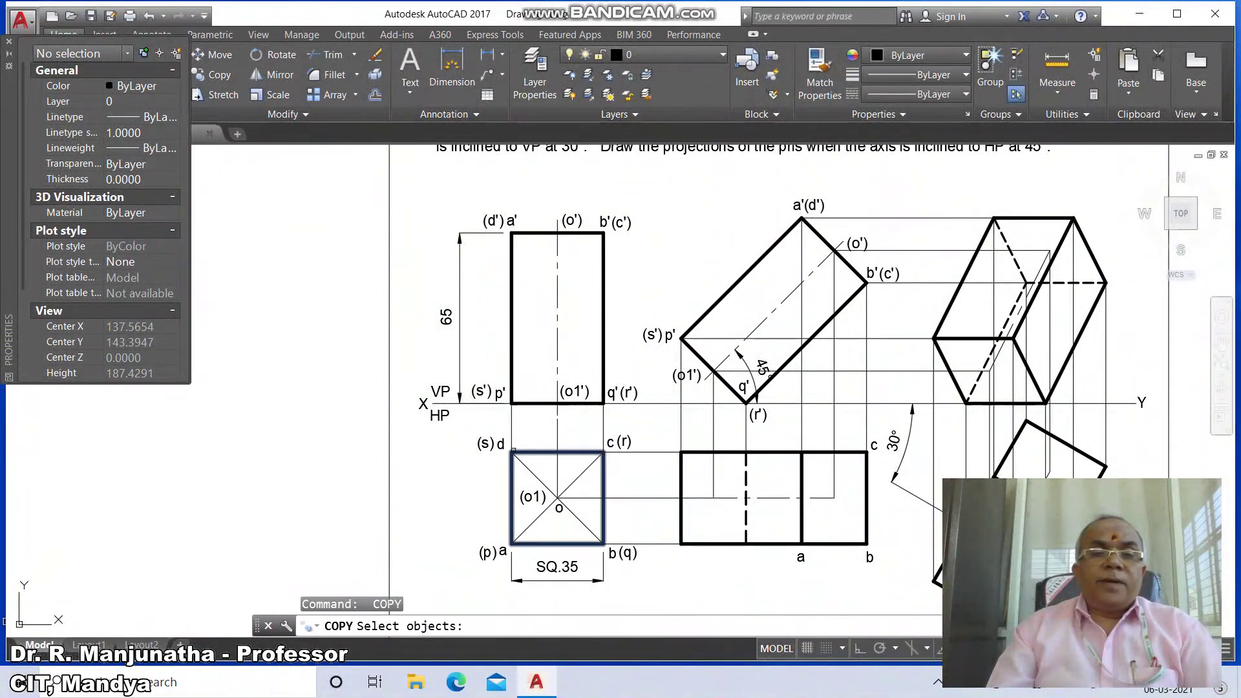
pyautogui.click(502, 446)
pyautogui.press('Return')
pyautogui.click(510, 451)
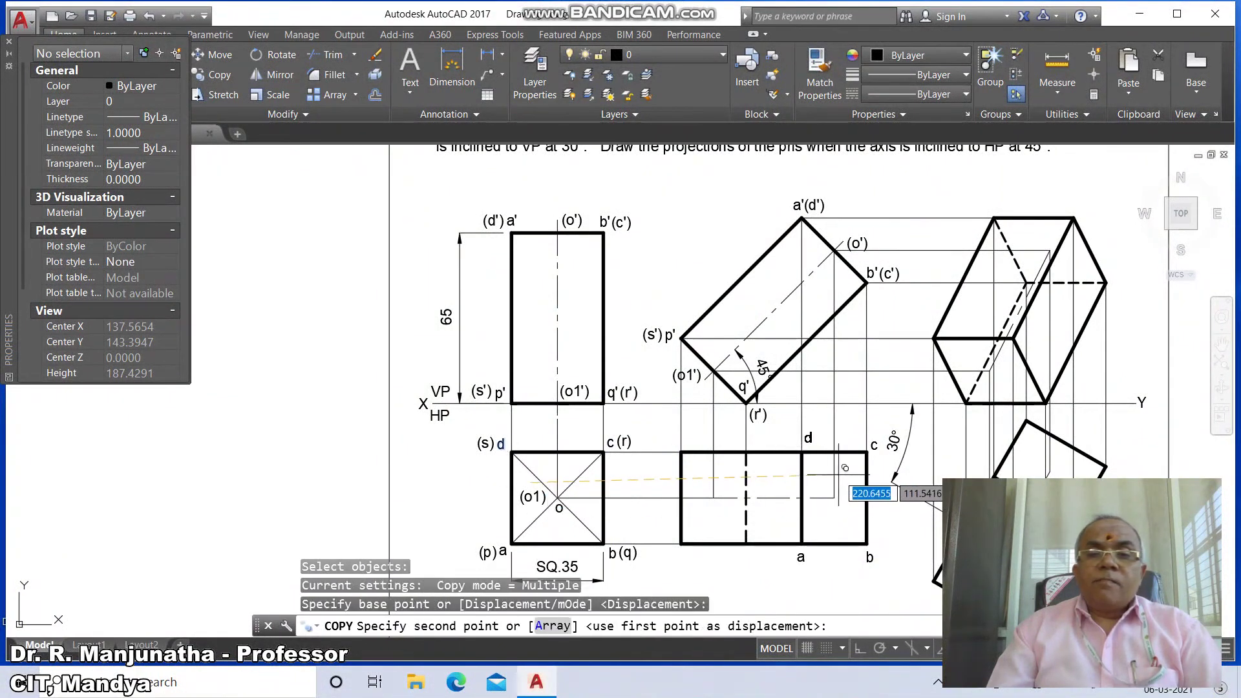
pyautogui.click(844, 469)
pyautogui.press('Return')
# Copy the o label from the first top view to just below the right end of the second top view's axis.
pyautogui.press('Return')
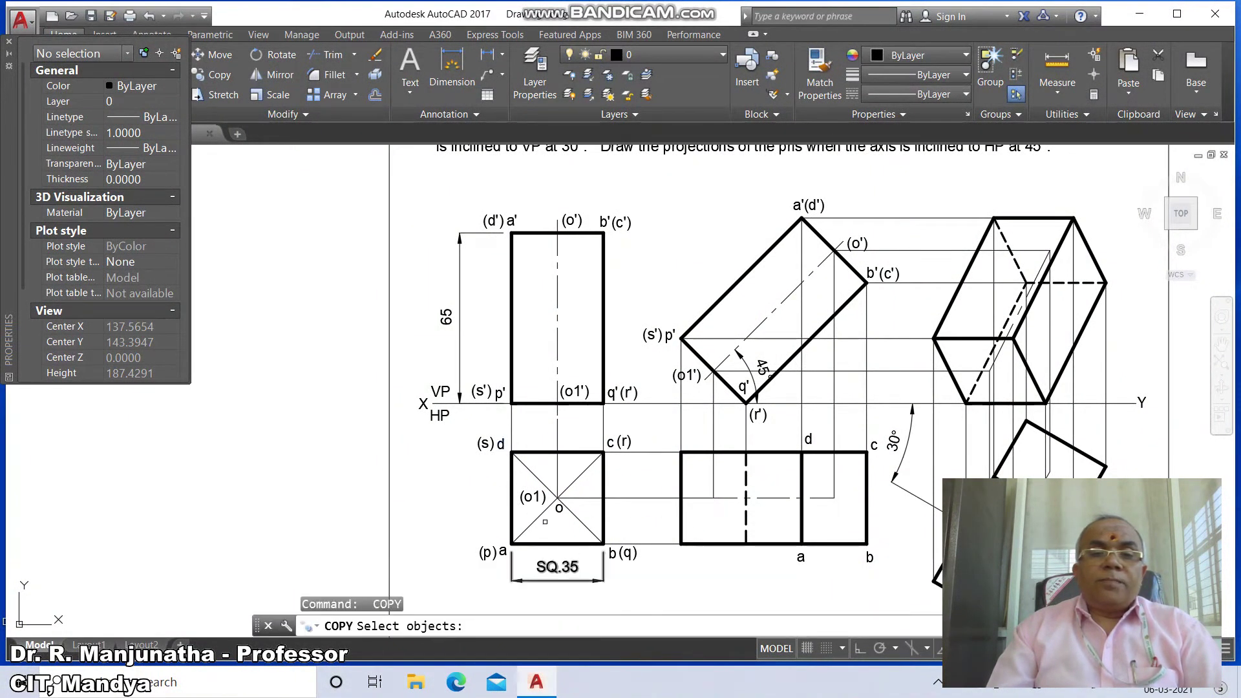
pyautogui.click(559, 509)
pyautogui.press('Return')
pyautogui.click(564, 524)
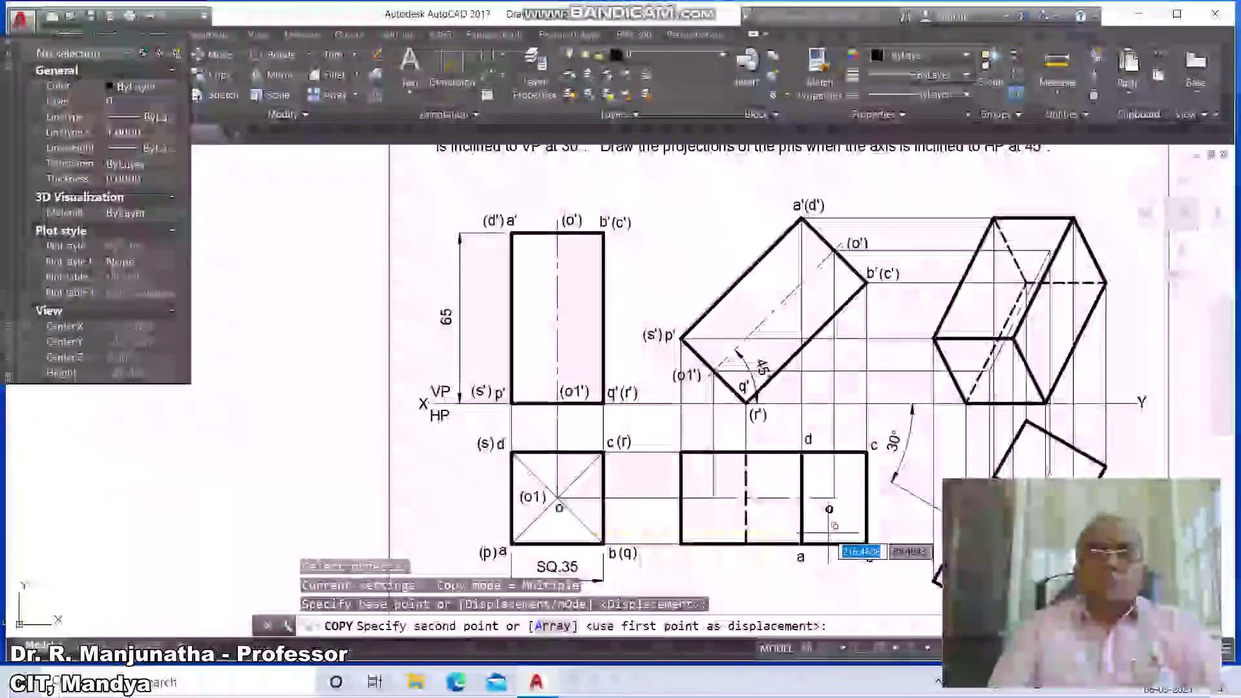
pyautogui.click(837, 522)
pyautogui.press('Return')
# Copy the (o1) label from the first top view to just below the left end of the second top view's axis.
pyautogui.press('Return')
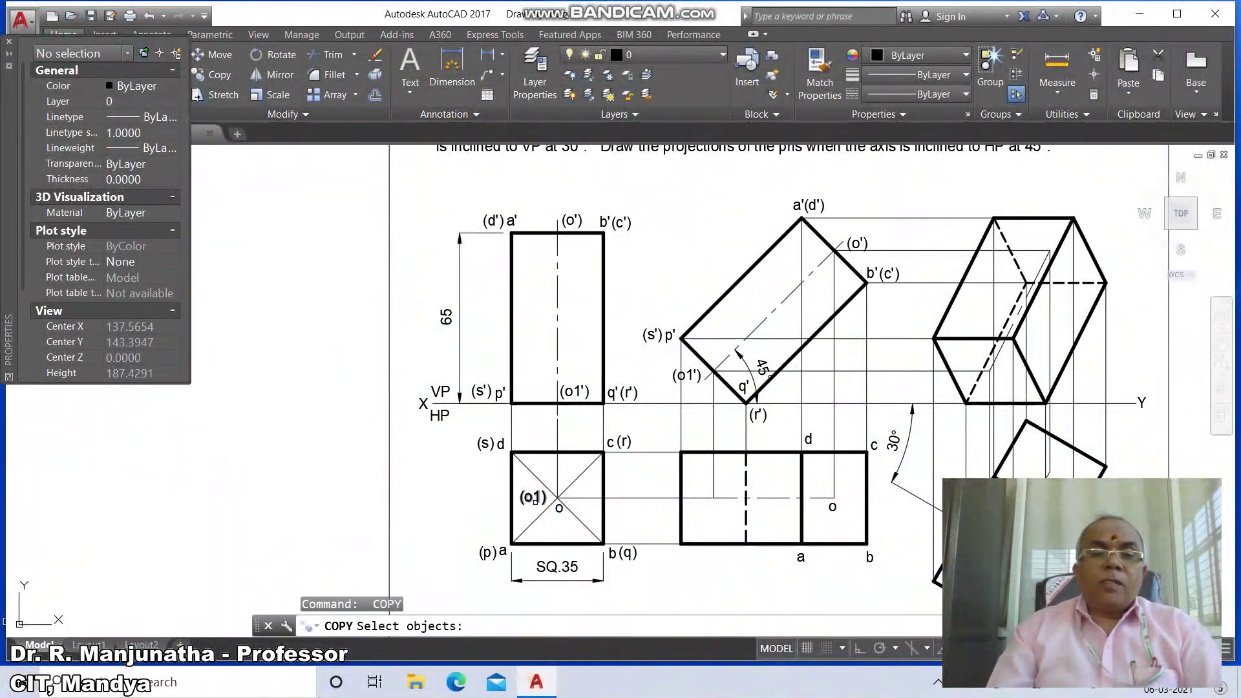
pyautogui.click(534, 500)
pyautogui.press('Return')
pyautogui.click(529, 516)
pyautogui.click(717, 525)
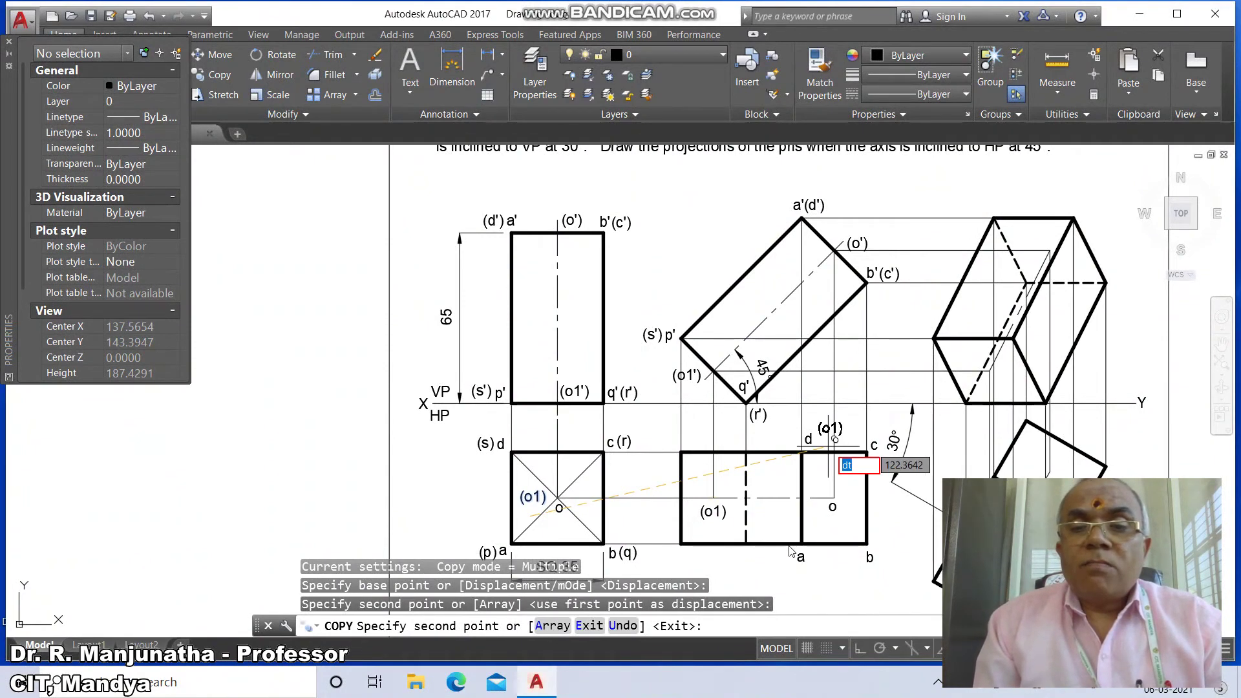
pyautogui.press('Escape')
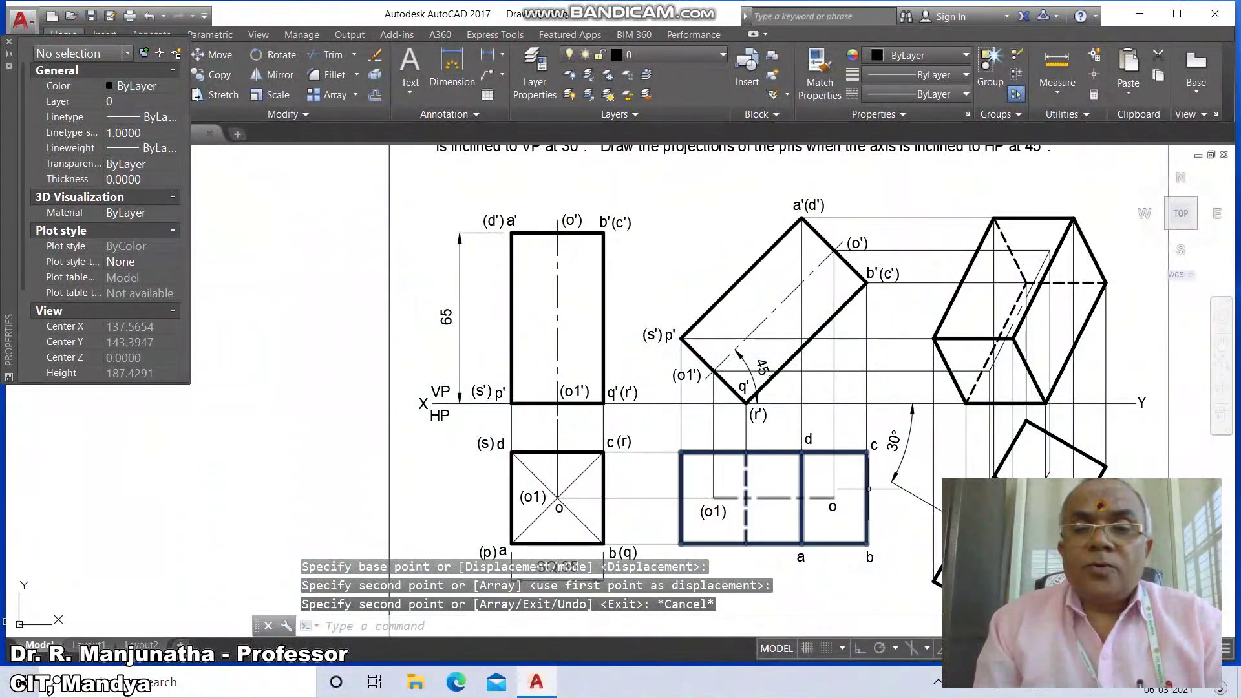
# Add the single-line text p below the second top view's lower left corner, with height 4 and rotation 0.
pyautogui.write('c')
pyautogui.press('Escape')
pyautogui.write('dt')
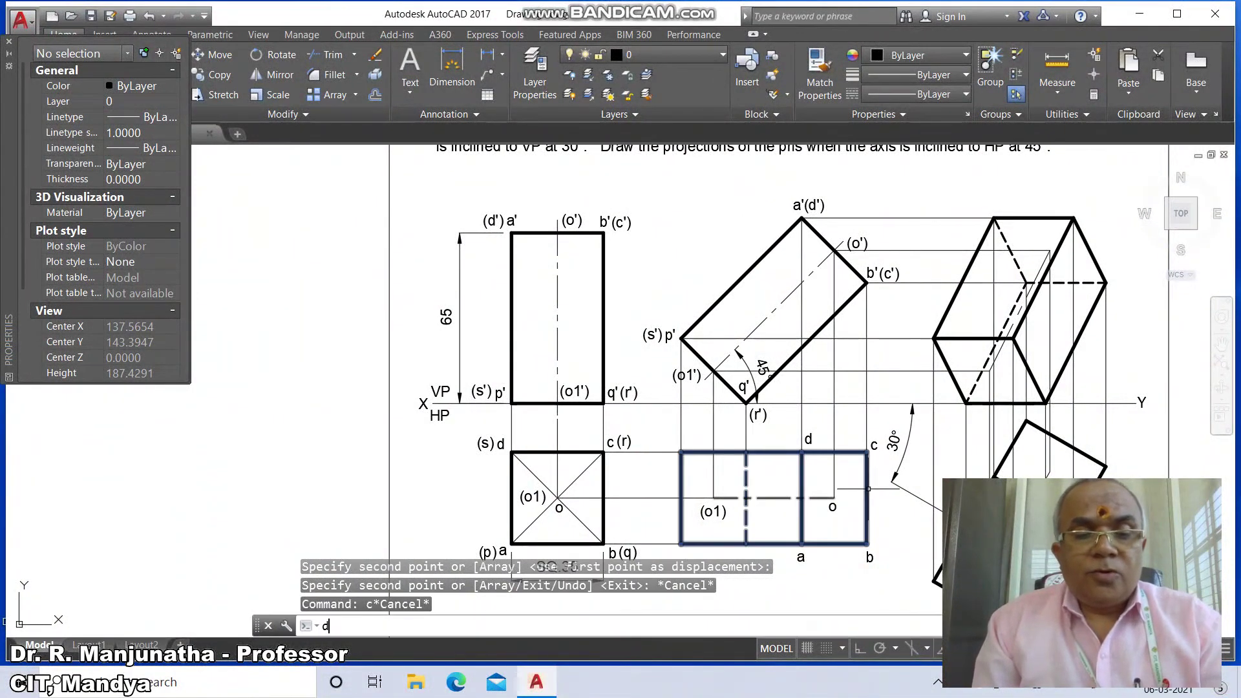
pyautogui.press('Return')
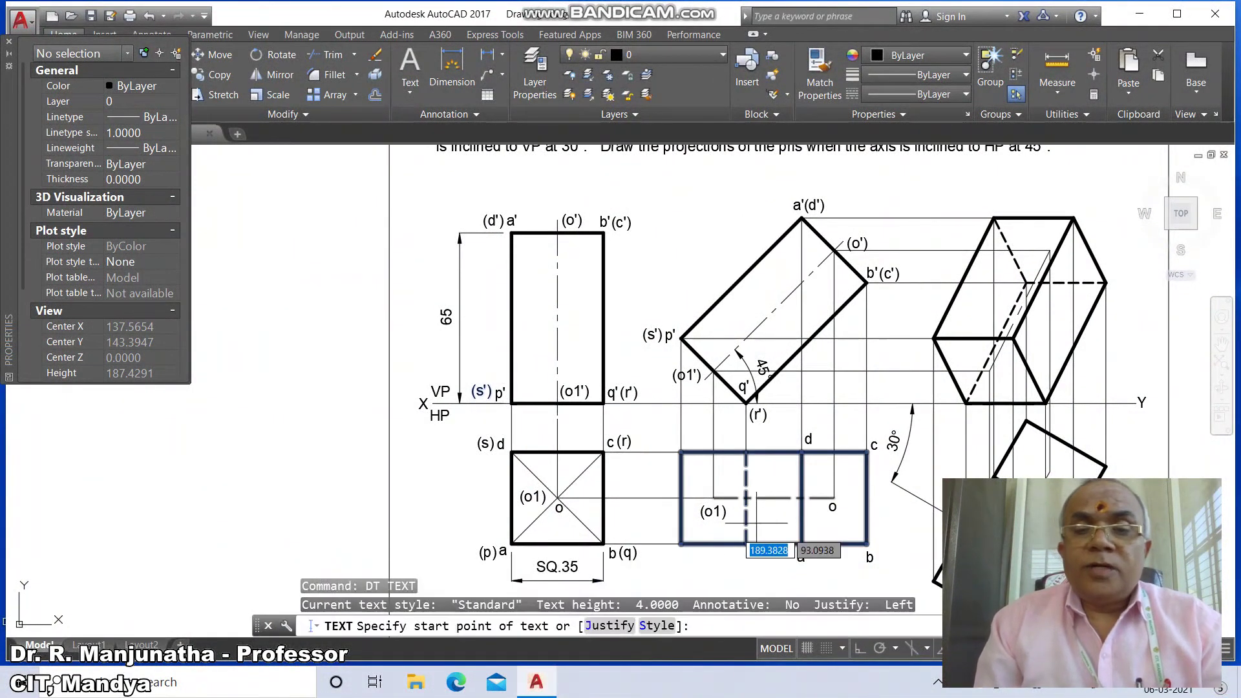
pyautogui.click(677, 560)
pyautogui.press('Return')
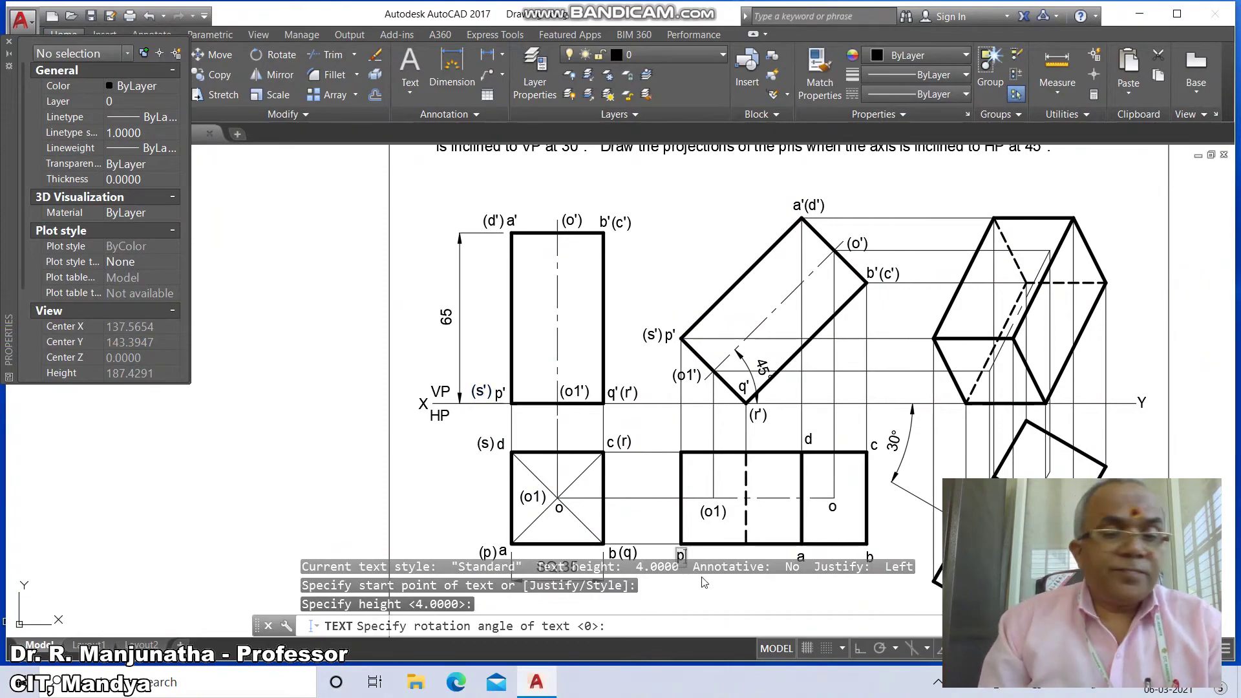
pyautogui.press('Return')
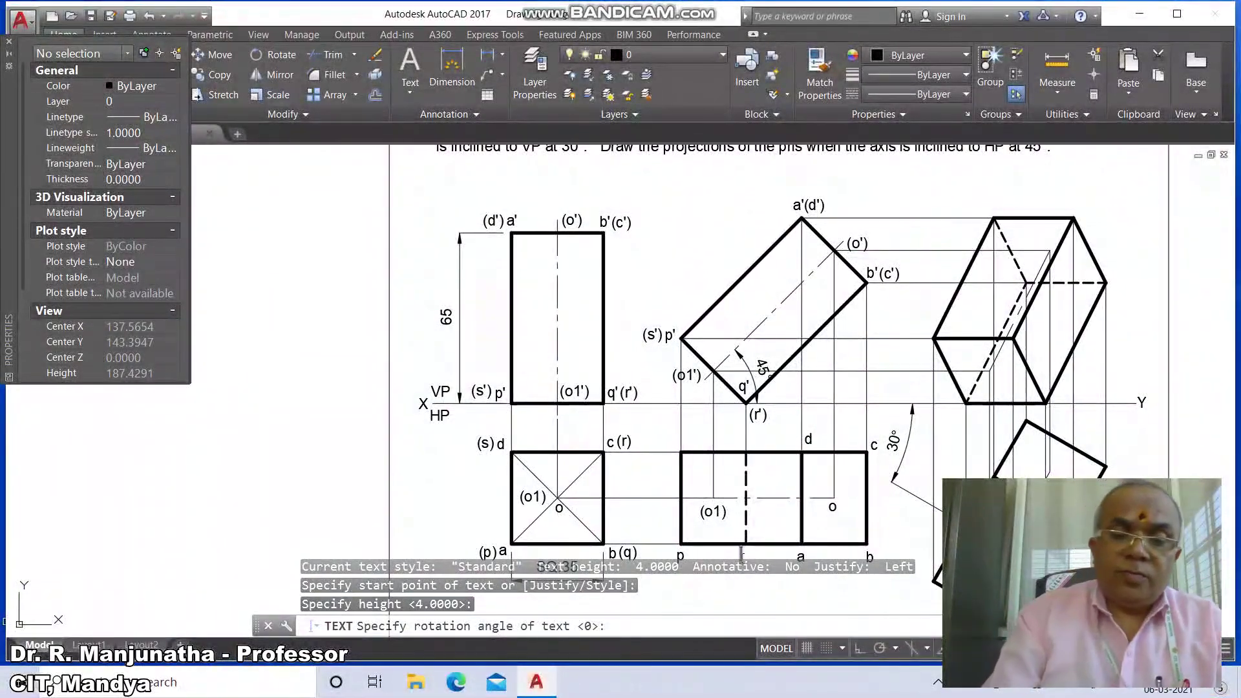
# Label the second top view's dashed line (q) at its lower end and (r) at its upper end, and its upper left corner s.
pyautogui.write('(q)')
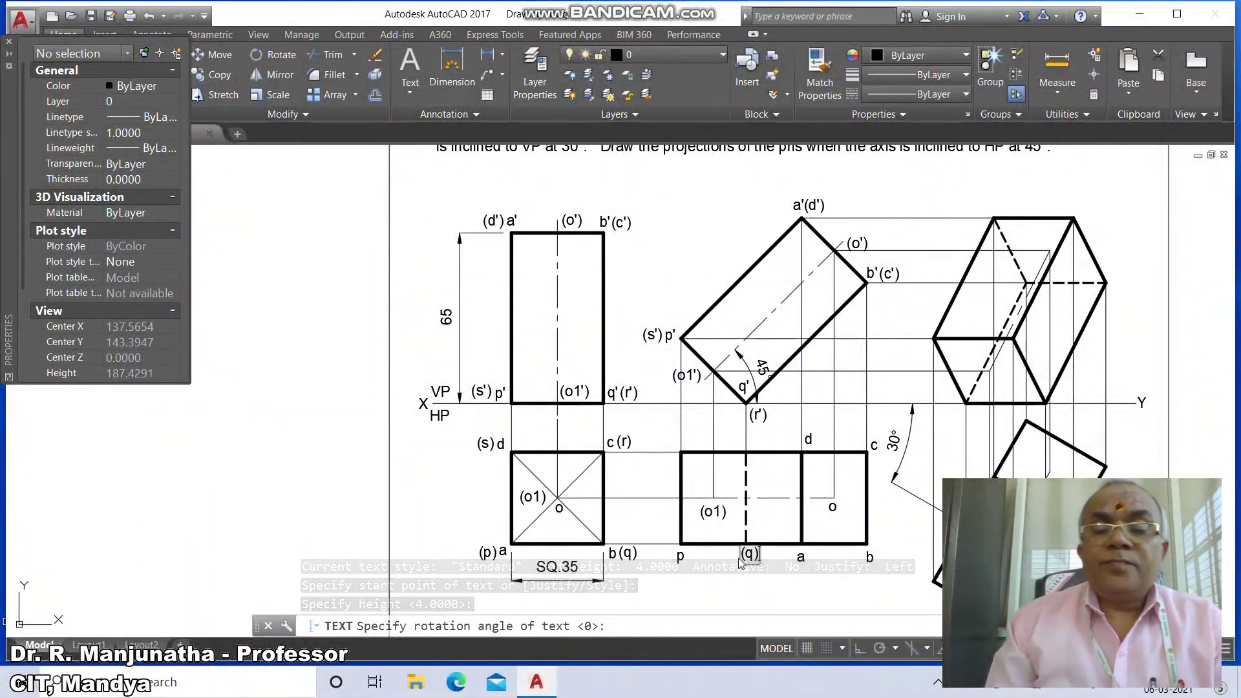
pyautogui.click(748, 440)
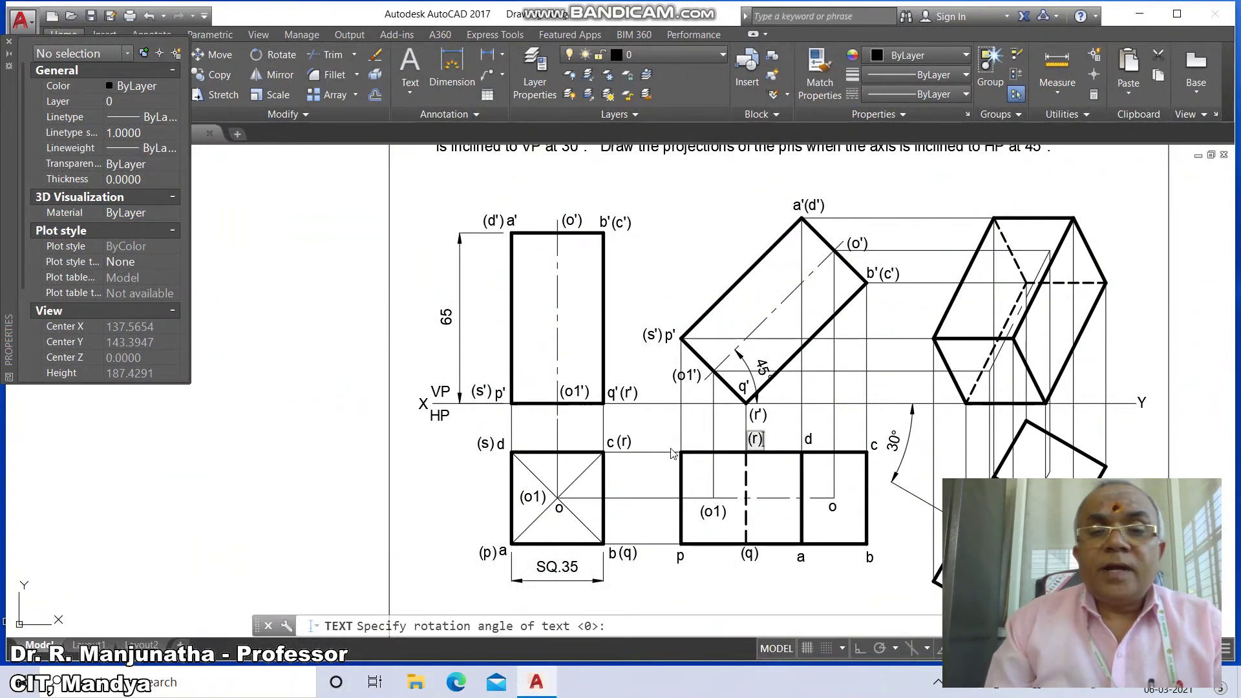
pyautogui.write('s')
pyautogui.press('Return')
pyautogui.press('Return')
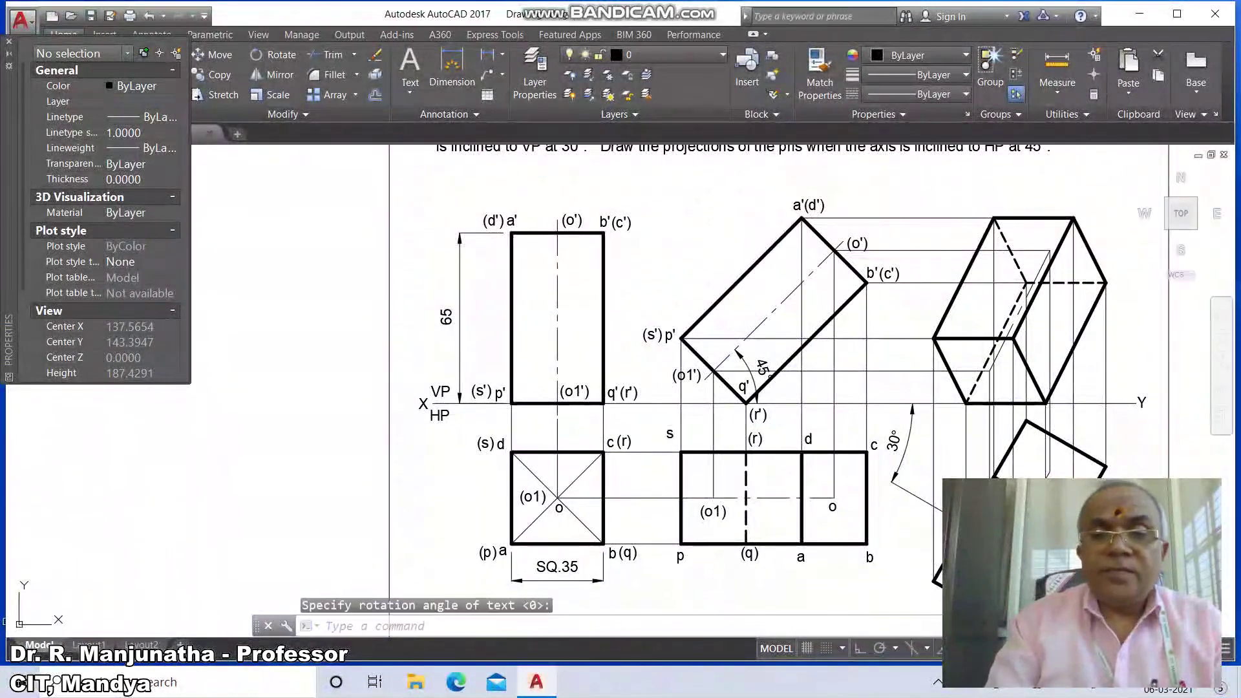
# Move the p label of the second top view slightly up, closer to its corner.
pyautogui.write('m')
pyautogui.press('Return')
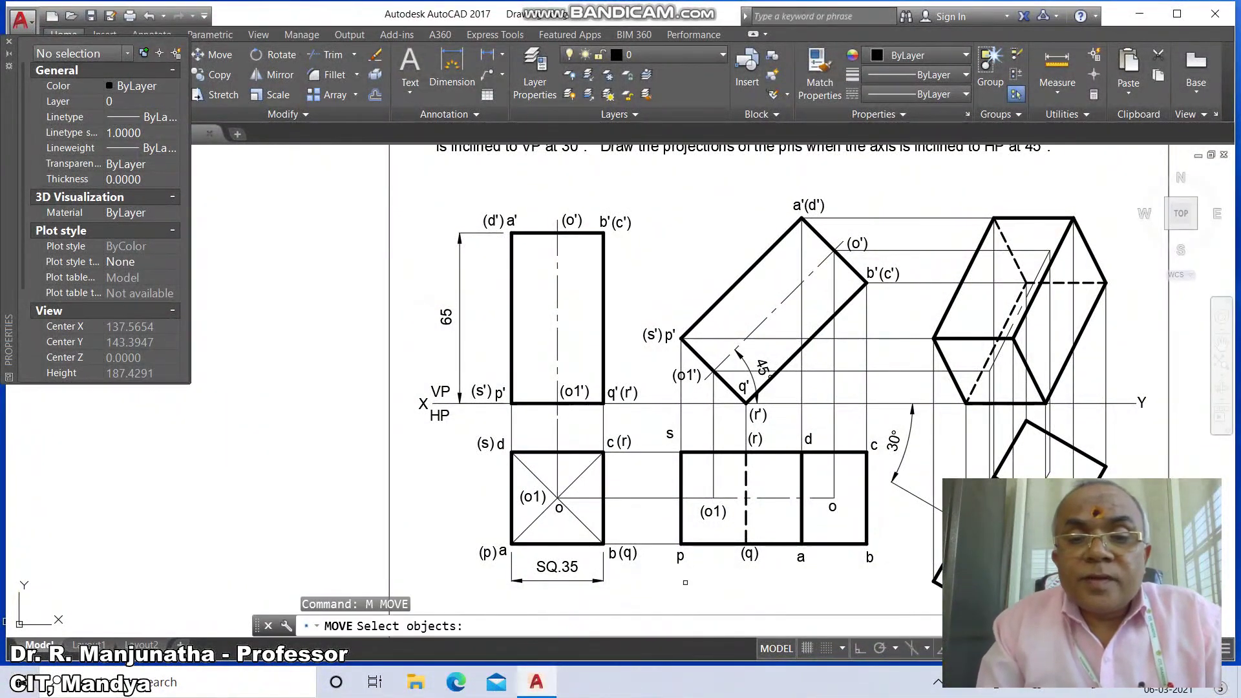
pyautogui.click(680, 557)
pyautogui.press('Return')
pyautogui.click(750, 543)
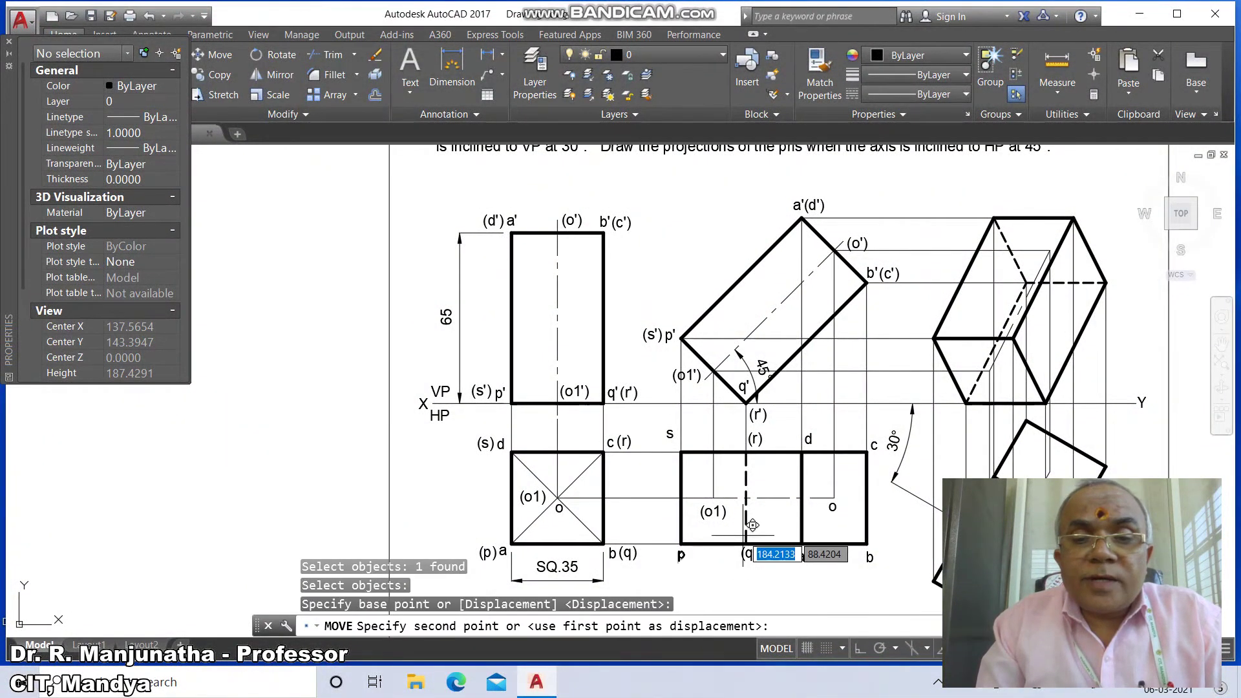
pyautogui.click(750, 541)
# Move the (q) label slightly down and left so it sits centred below the dashed line.
pyautogui.press('Return')
pyautogui.click(748, 553)
pyautogui.press('Return')
pyautogui.click(792, 515)
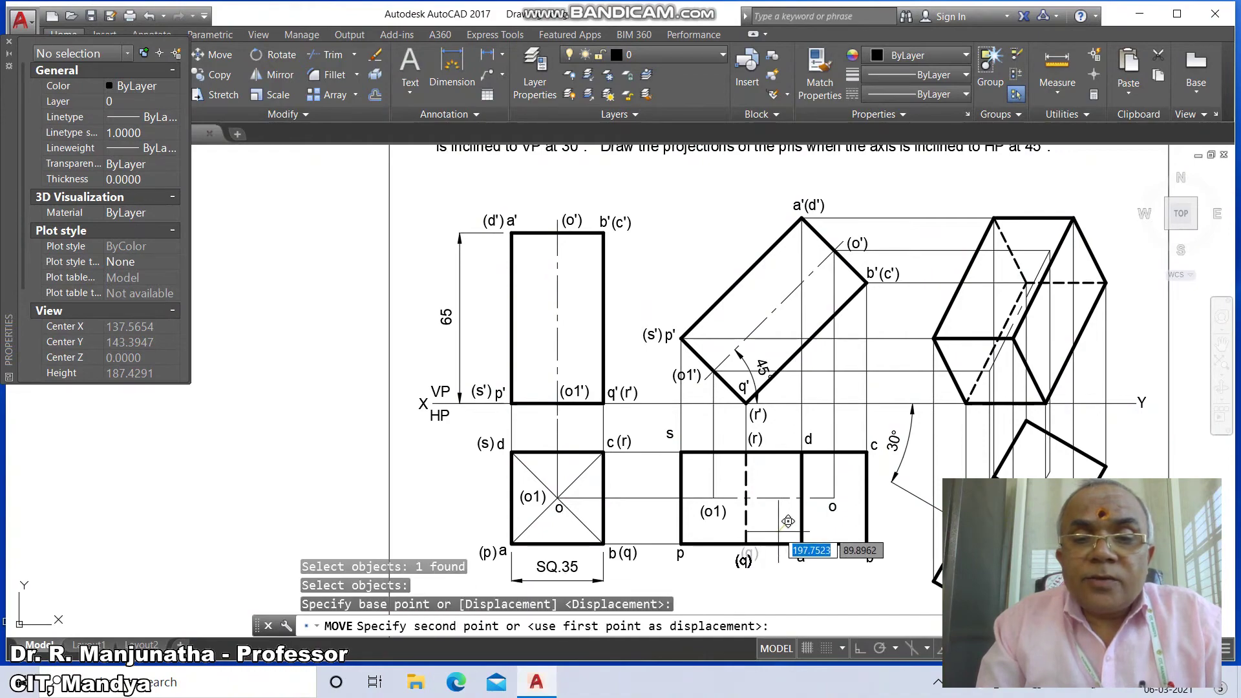
pyautogui.click(792, 517)
# Move the (r) label slightly up and right above the second top view's dashed line.
pyautogui.press('Return')
pyautogui.click(755, 440)
pyautogui.press('Return')
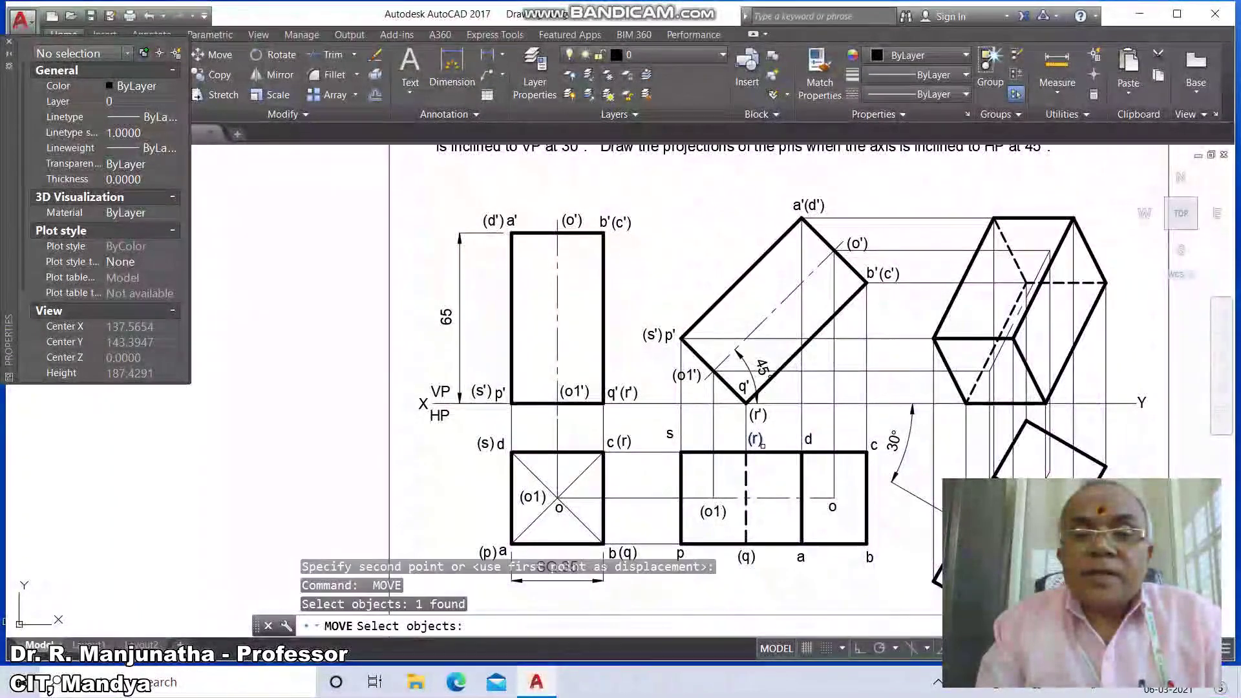
pyautogui.click(787, 467)
pyautogui.click(785, 465)
# Move the s label slightly down and right, closer to the second top view's upper left corner.
pyautogui.press('Return')
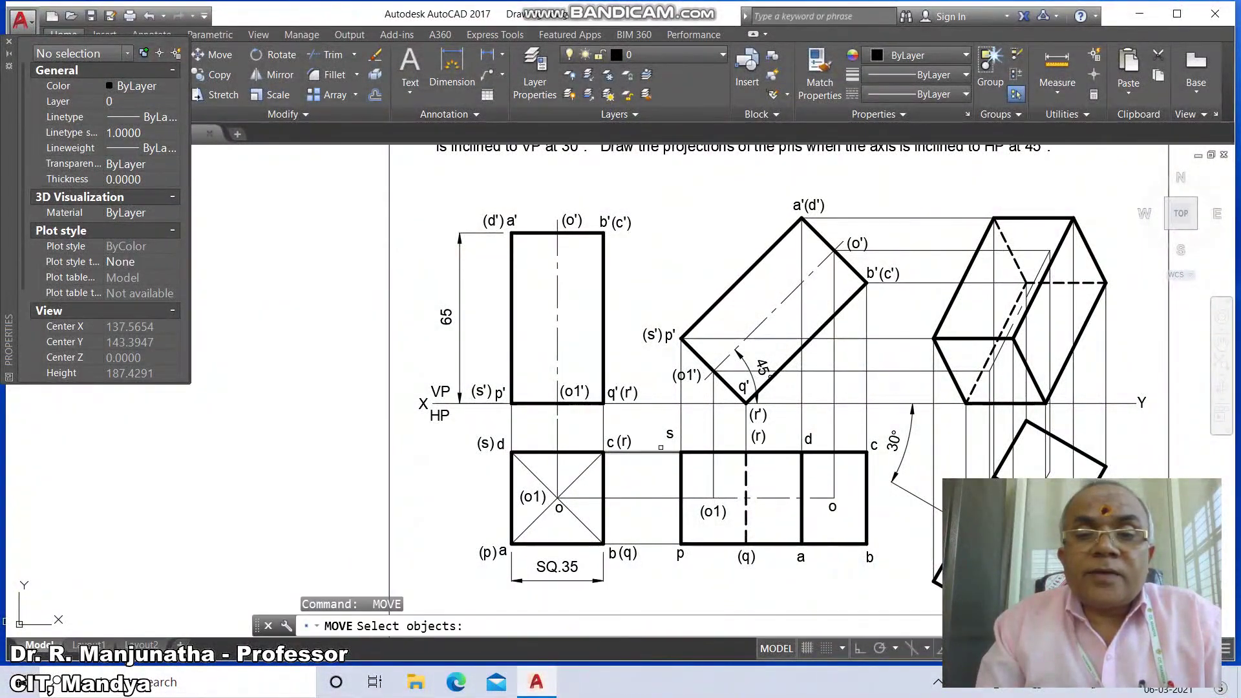
pyautogui.click(669, 434)
pyautogui.press('Return')
pyautogui.click(674, 466)
pyautogui.click(677, 469)
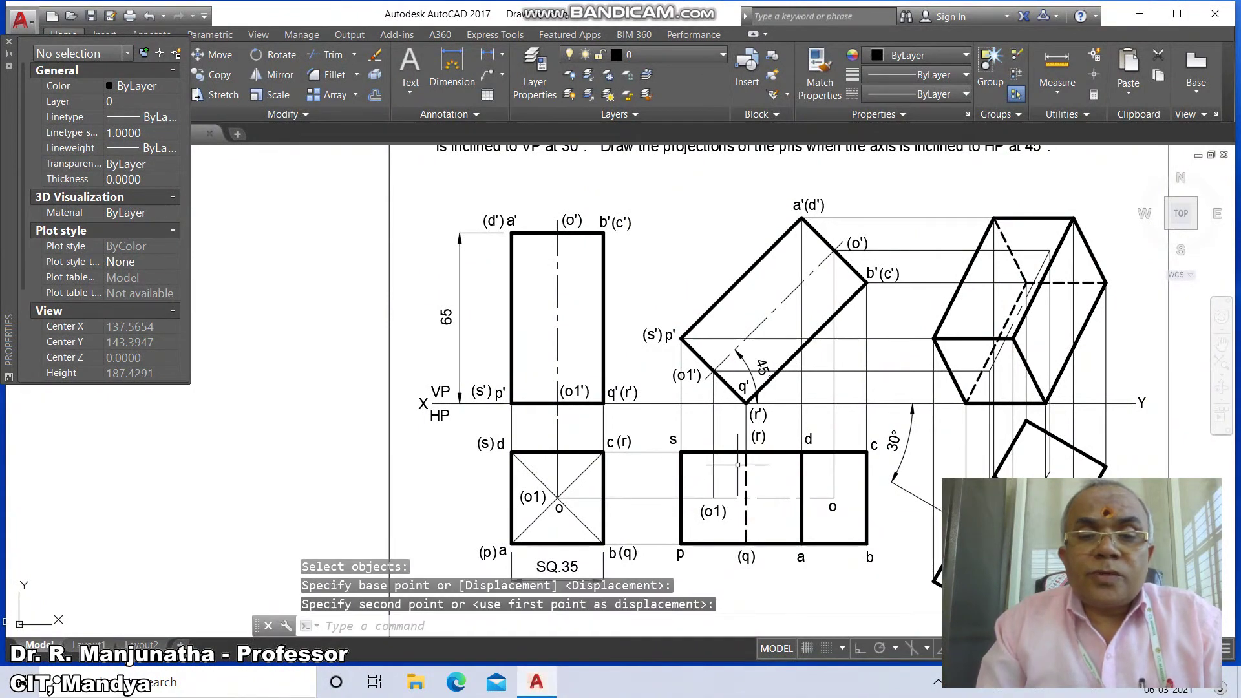
# Copy the o label from the second top view to beside the upper end of the final top view's axis.
pyautogui.write('z')
pyautogui.press('Return')
pyautogui.scroll(-3, 614, 382)
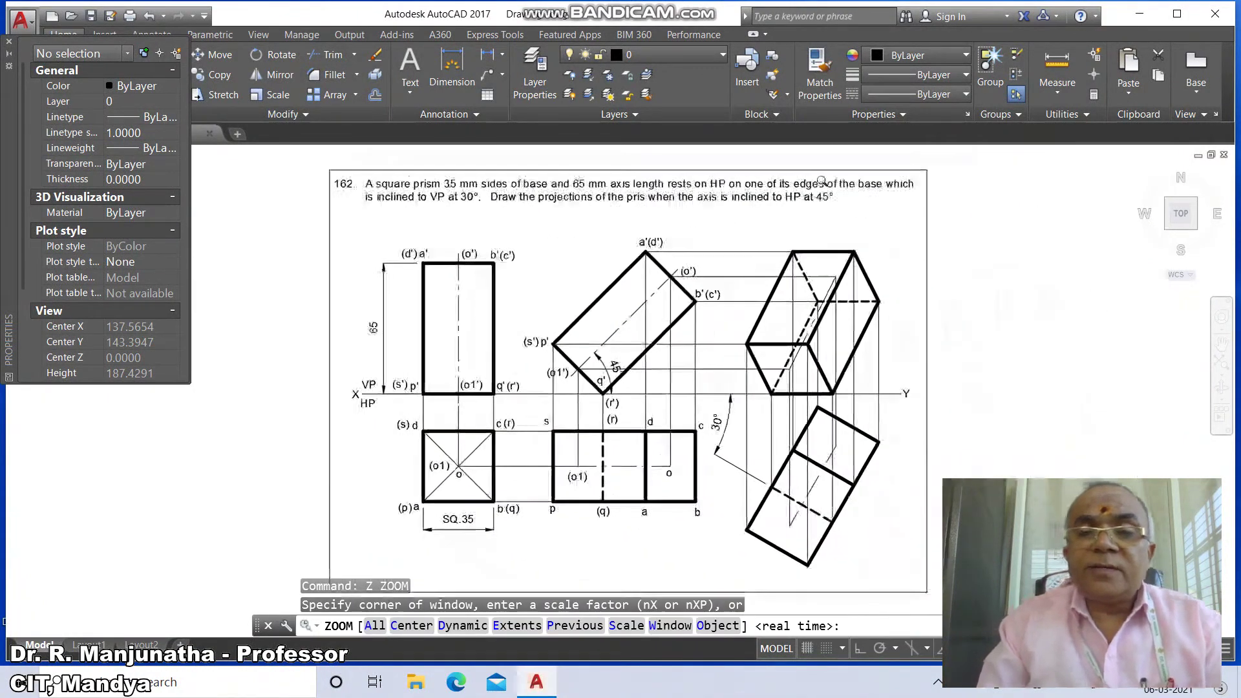
pyautogui.write('w')
pyautogui.press('Return')
pyautogui.click(490, 222)
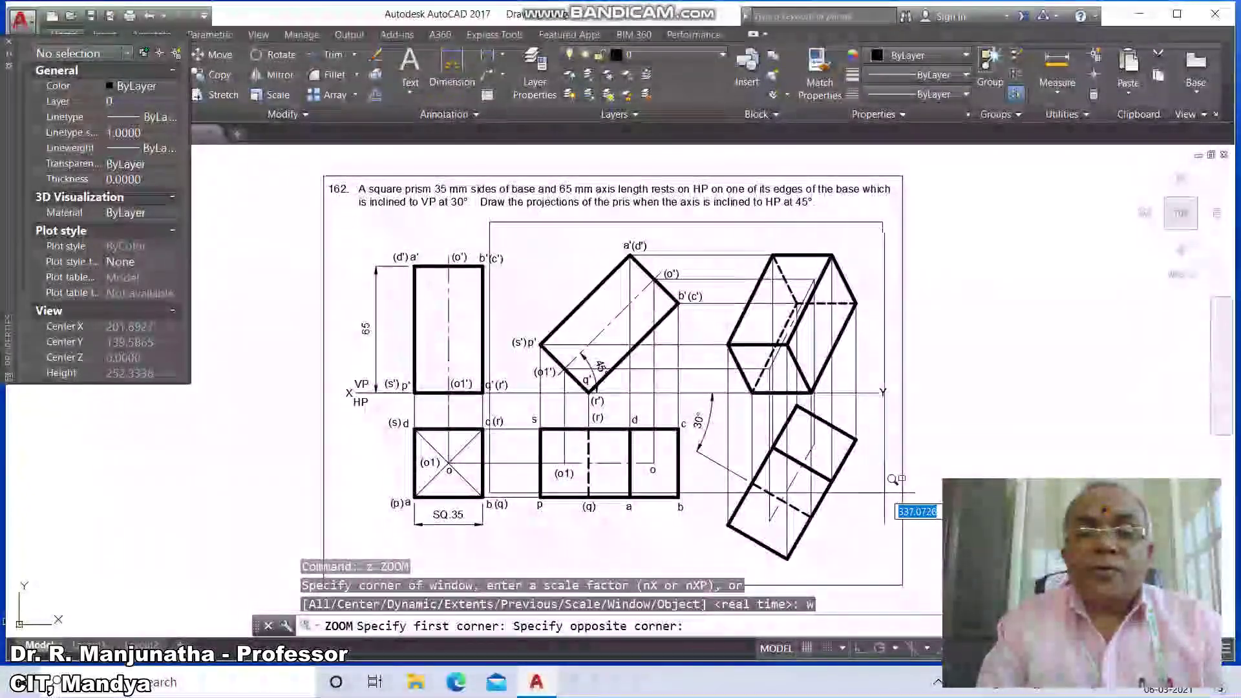
pyautogui.click(1006, 606)
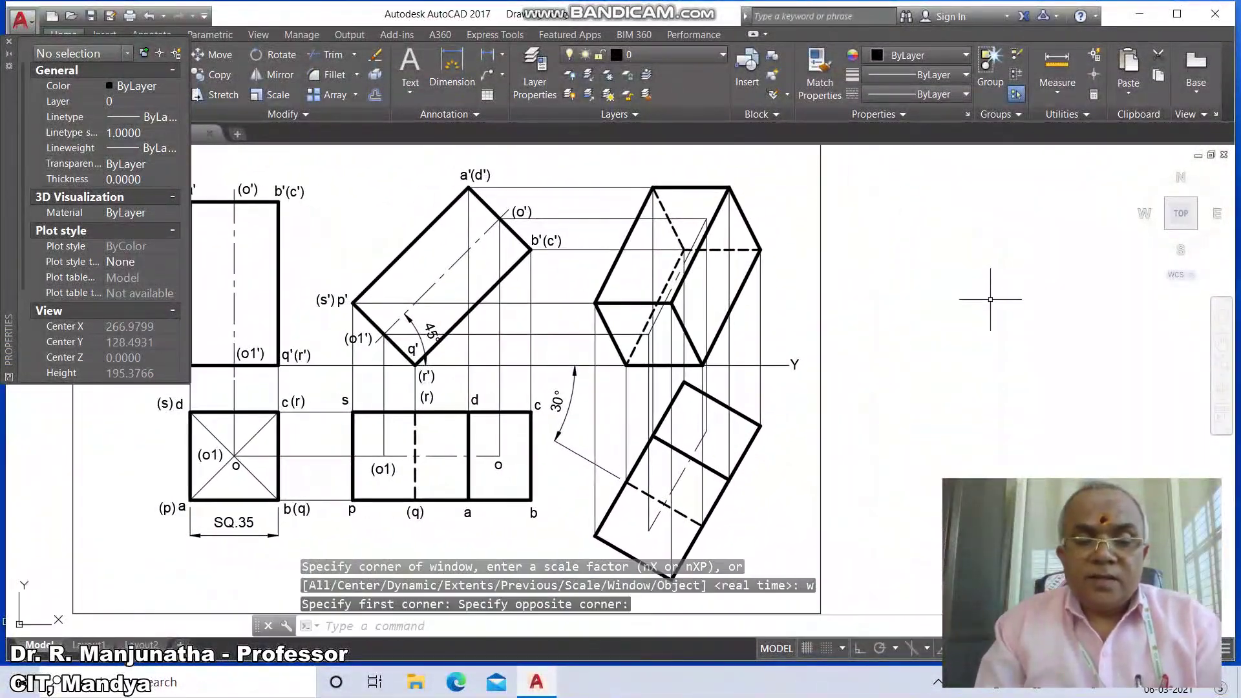
pyautogui.write('co')
pyautogui.press('Return')
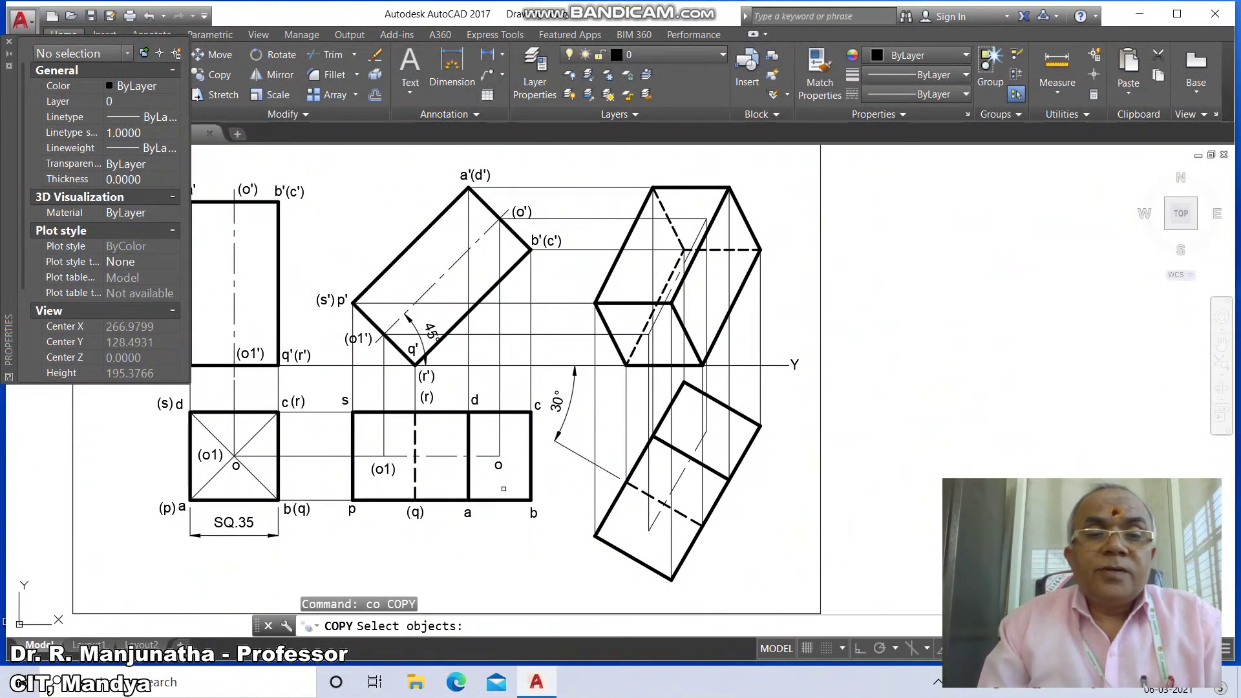
pyautogui.click(505, 464)
pyautogui.click(527, 493)
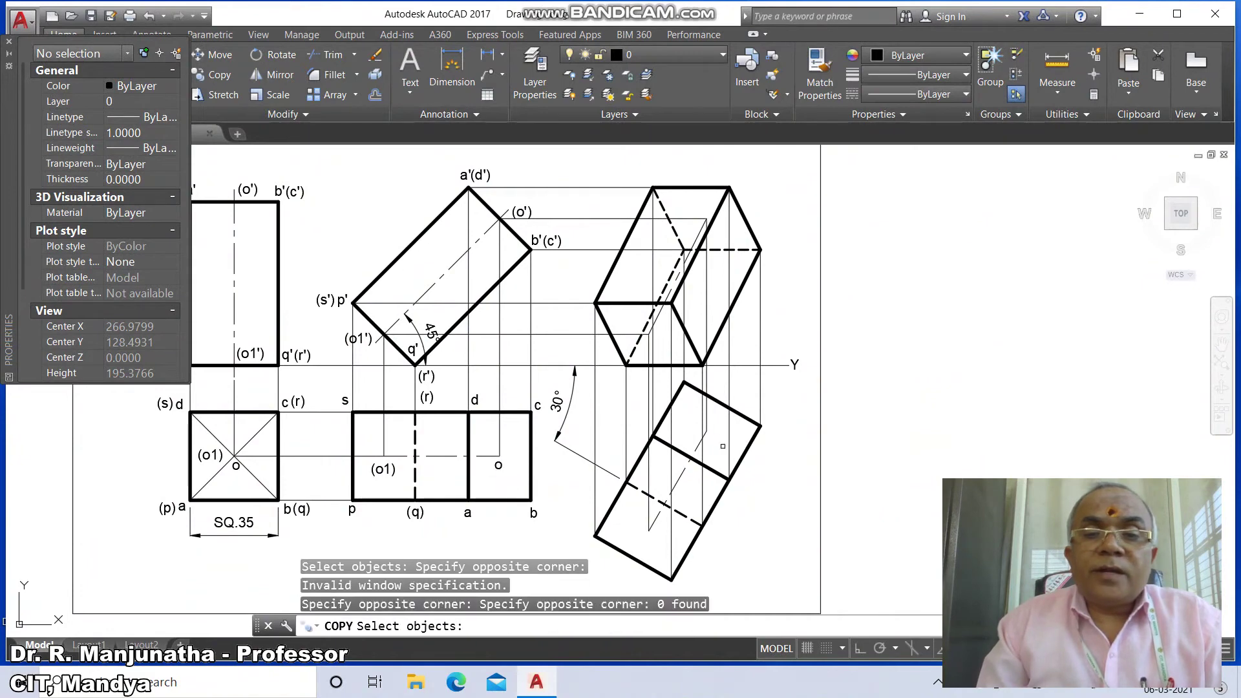
pyautogui.click(498, 464)
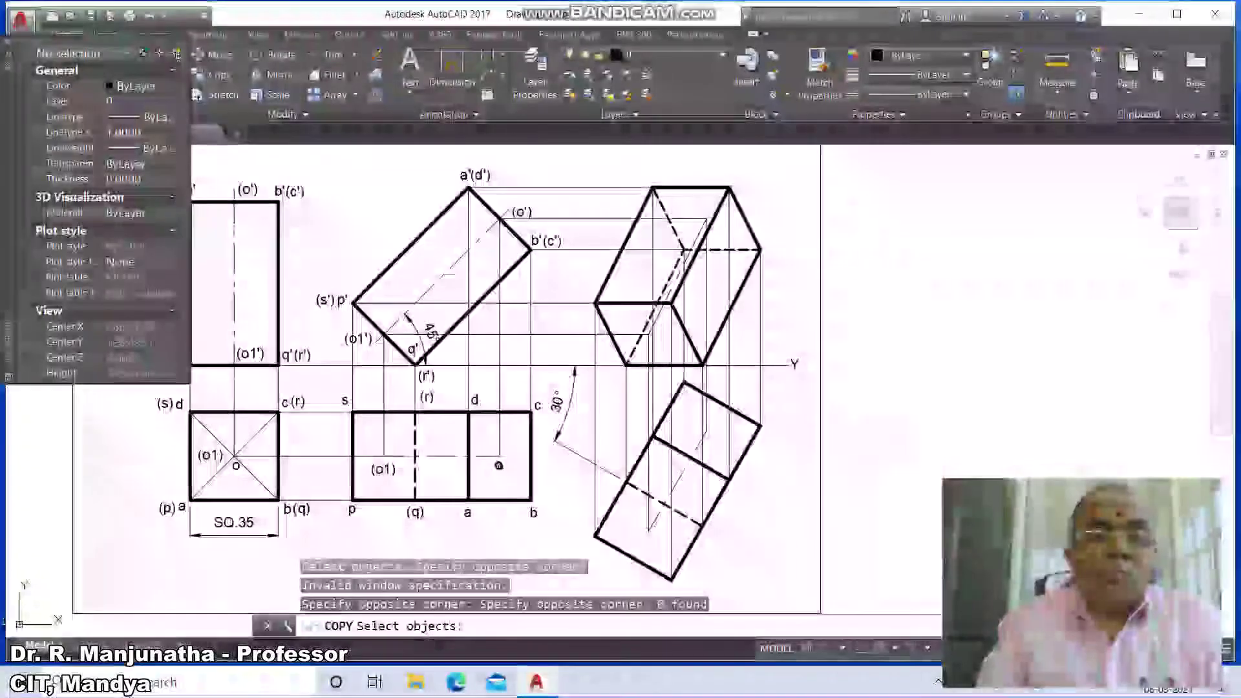
pyautogui.press('Return')
pyautogui.click(516, 499)
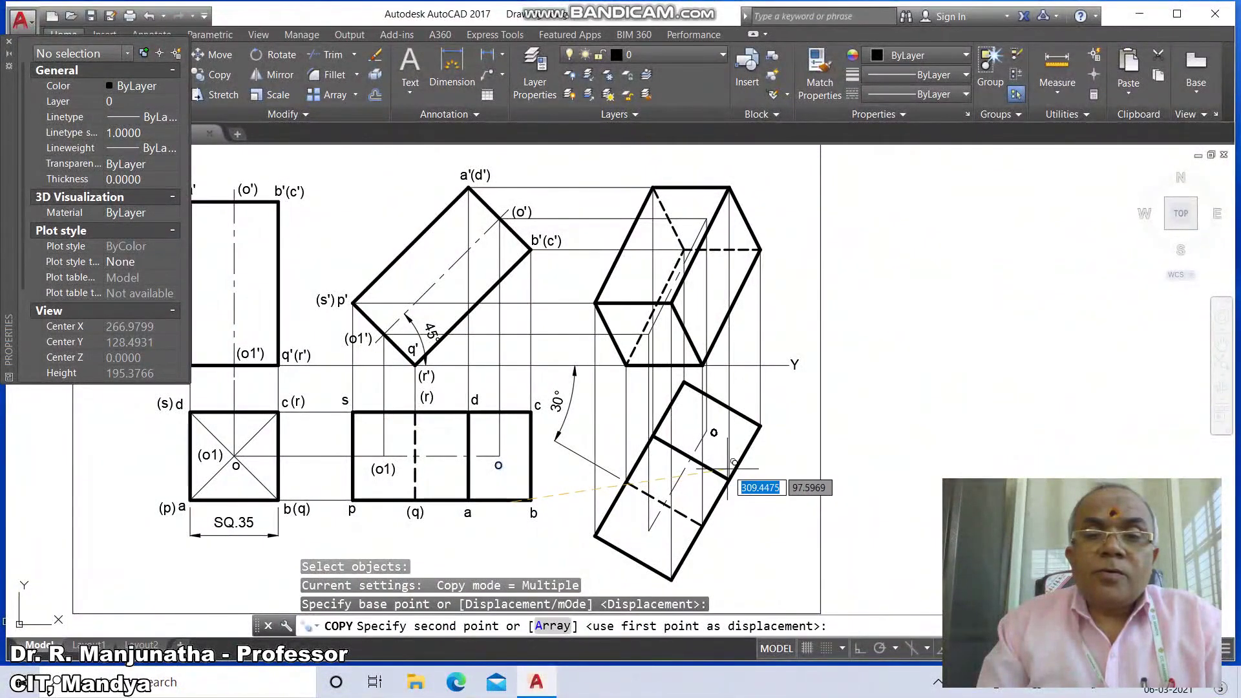
pyautogui.click(733, 466)
pyautogui.press('Return')
# Copy the (o1) label from the second top view to the lower end of the final top view's axis.
pyautogui.press('Return')
pyautogui.click(391, 472)
pyautogui.press('Return')
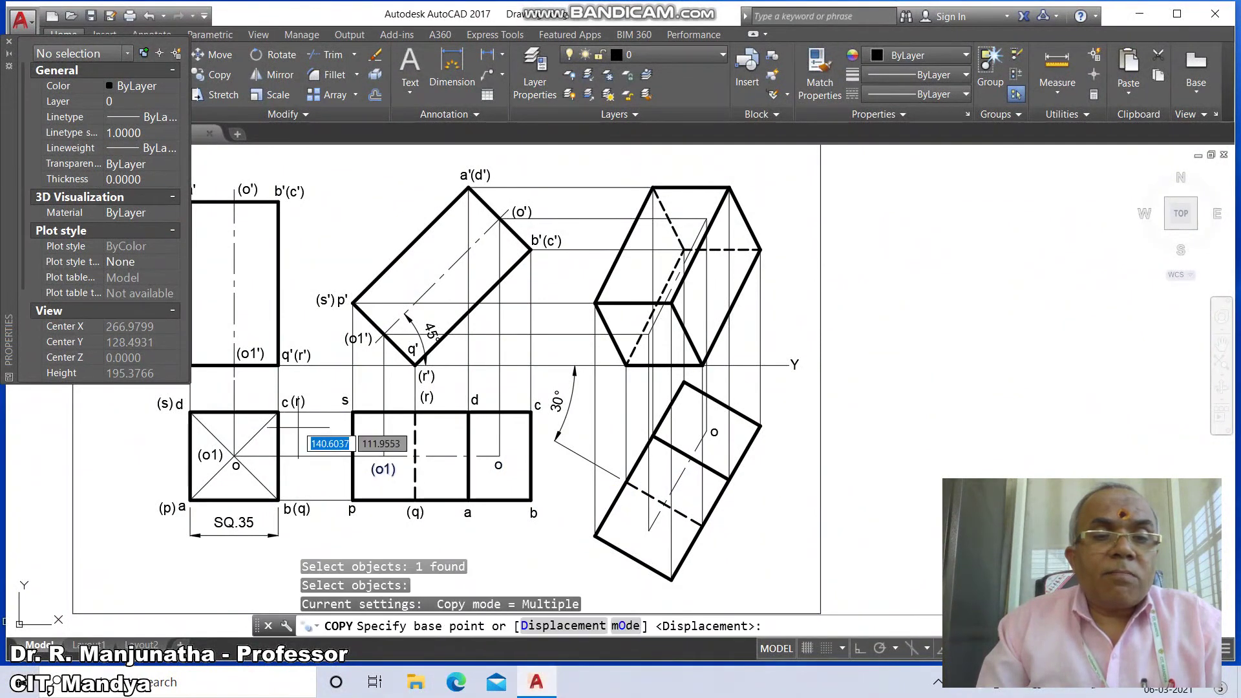
pyautogui.click(297, 409)
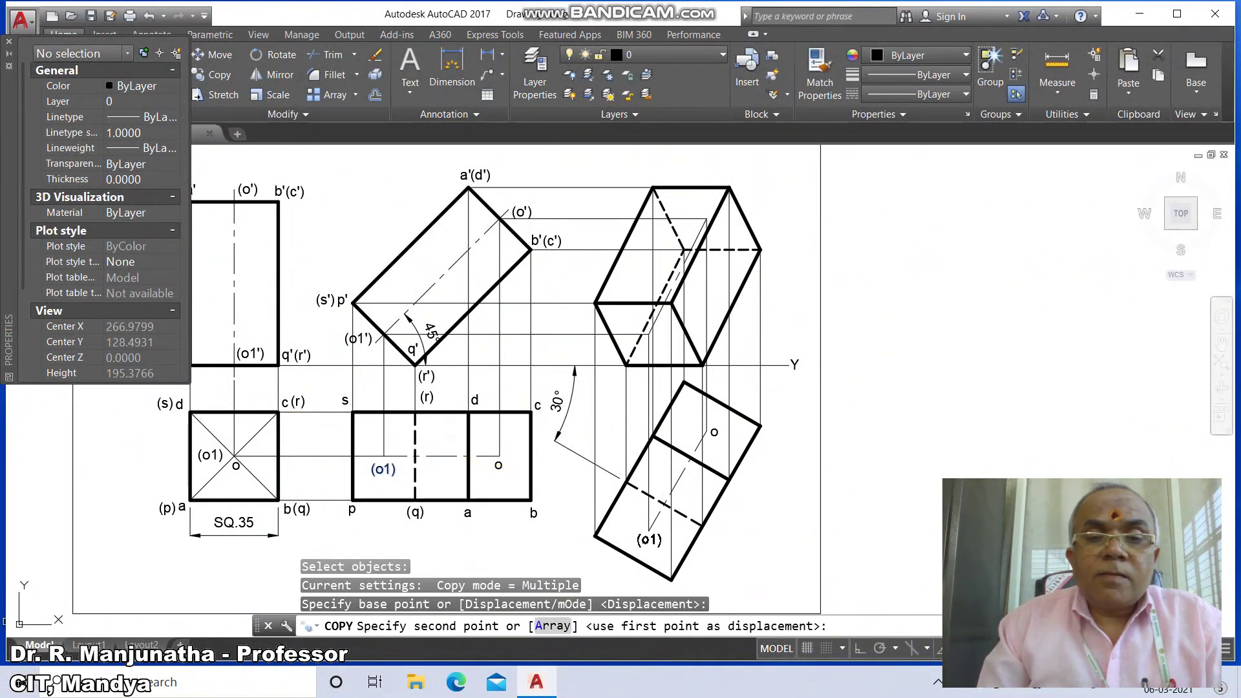
pyautogui.click(290, 405)
pyautogui.press('Return')
# Copy the p label from the second top view to just below the final top view's lowest corner.
pyautogui.press('Return')
pyautogui.click(352, 510)
pyautogui.press('Return')
pyautogui.click(278, 400)
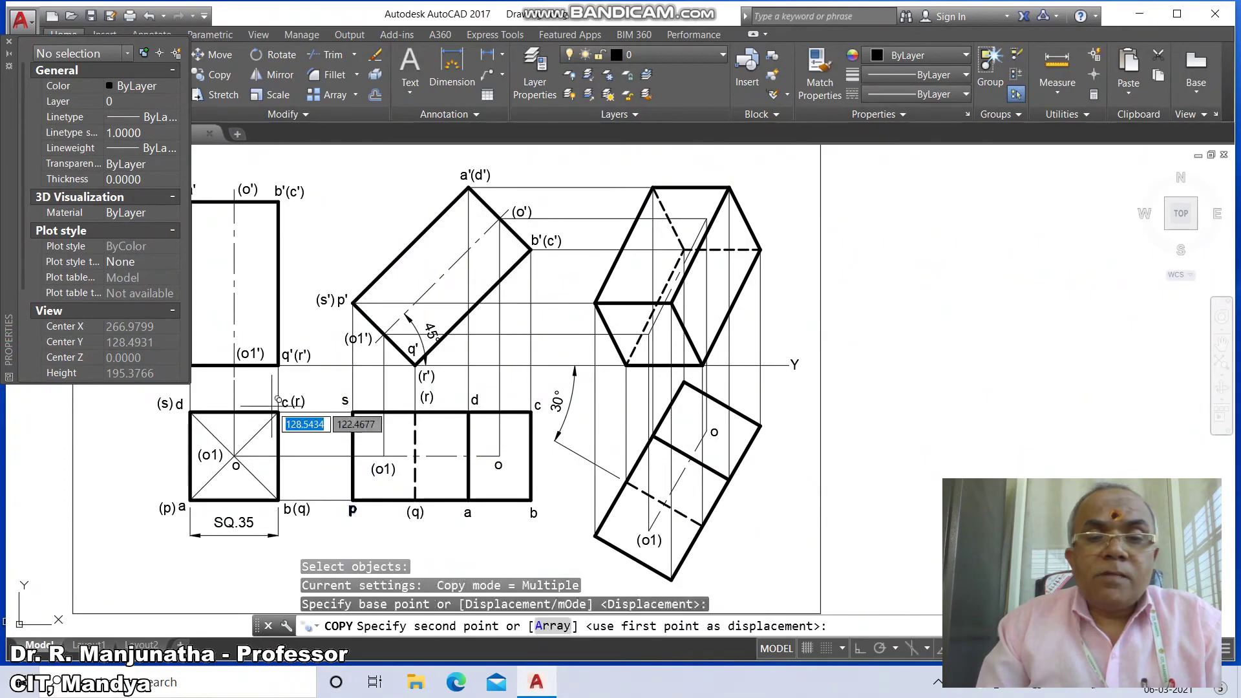
pyautogui.click(596, 483)
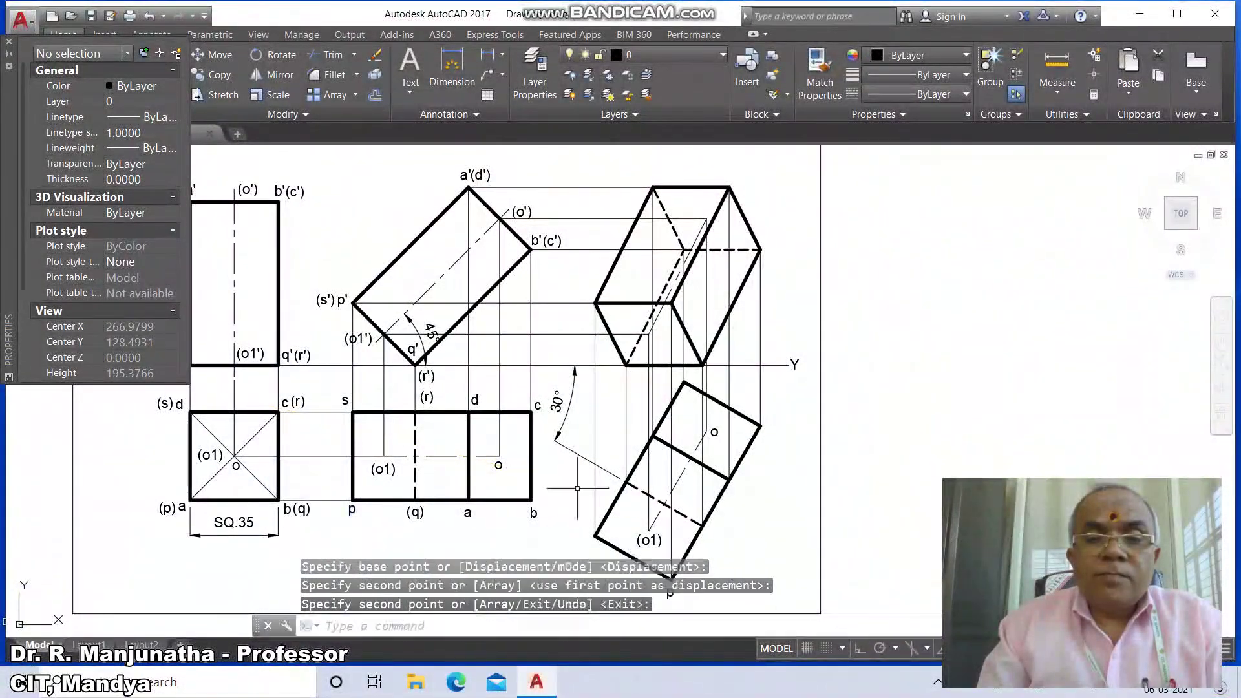
pyautogui.press('Return')
# Copy the s label from the second top view to the left of the final top view's leftmost corner.
pyautogui.press('Return')
pyautogui.click(345, 402)
pyautogui.press('Return')
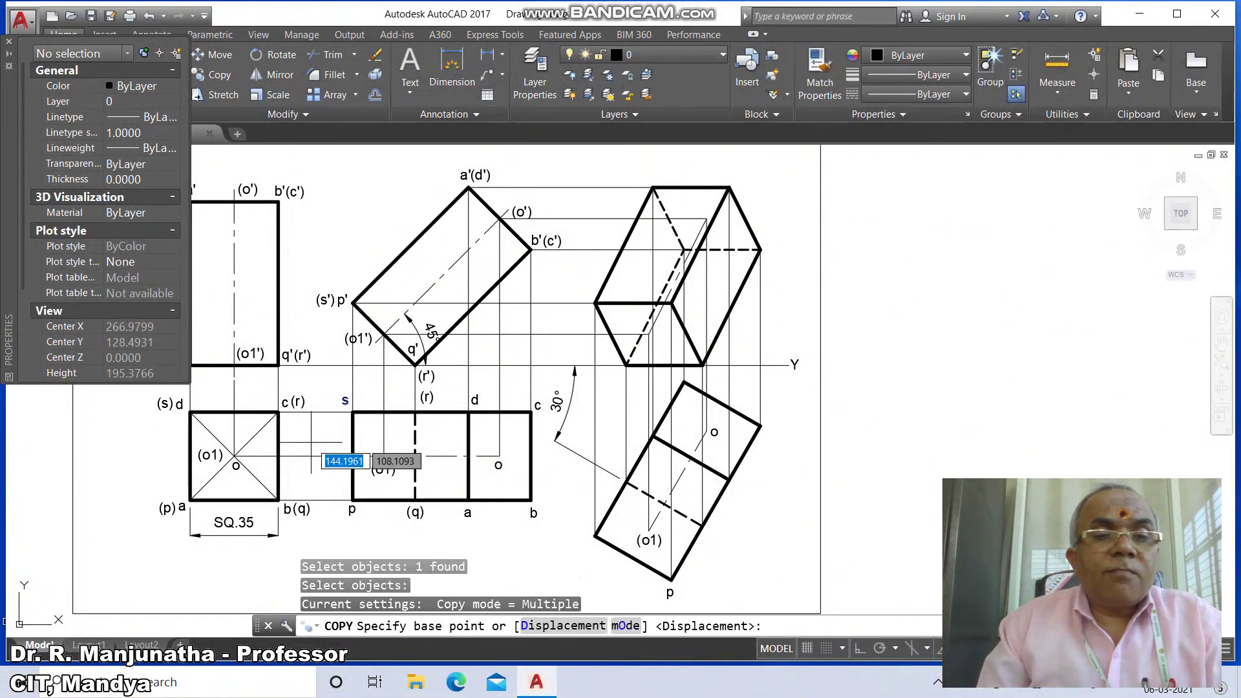
pyautogui.click(310, 443)
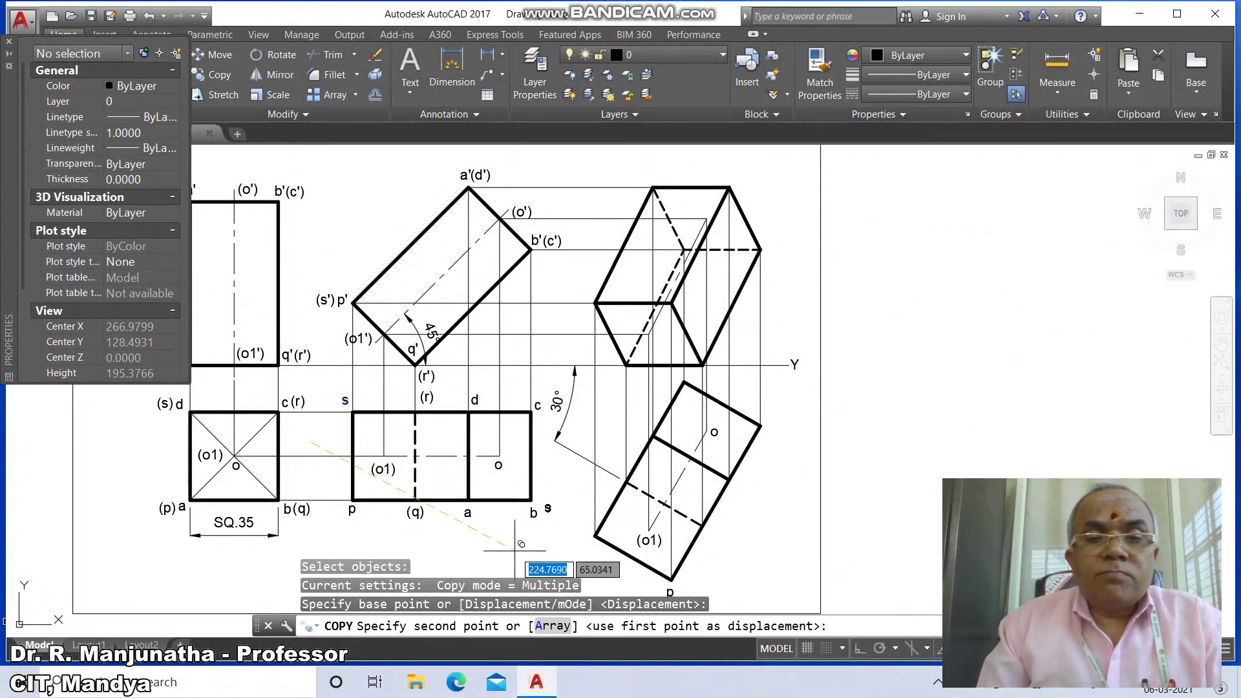
pyautogui.click(552, 569)
pyautogui.press('Return')
# Copy the (q) label from the second top view to the right end of the final top view's dashed line.
pyautogui.press('Return')
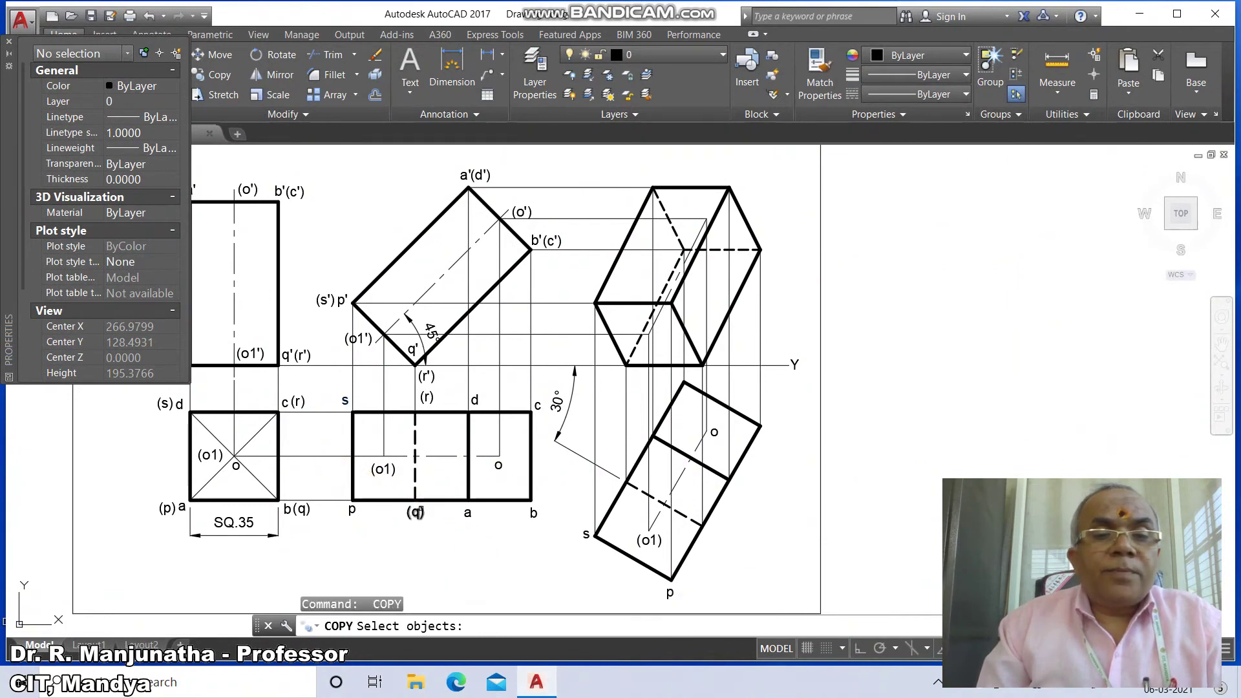
pyautogui.click(415, 513)
pyautogui.press('Return')
pyautogui.click(331, 394)
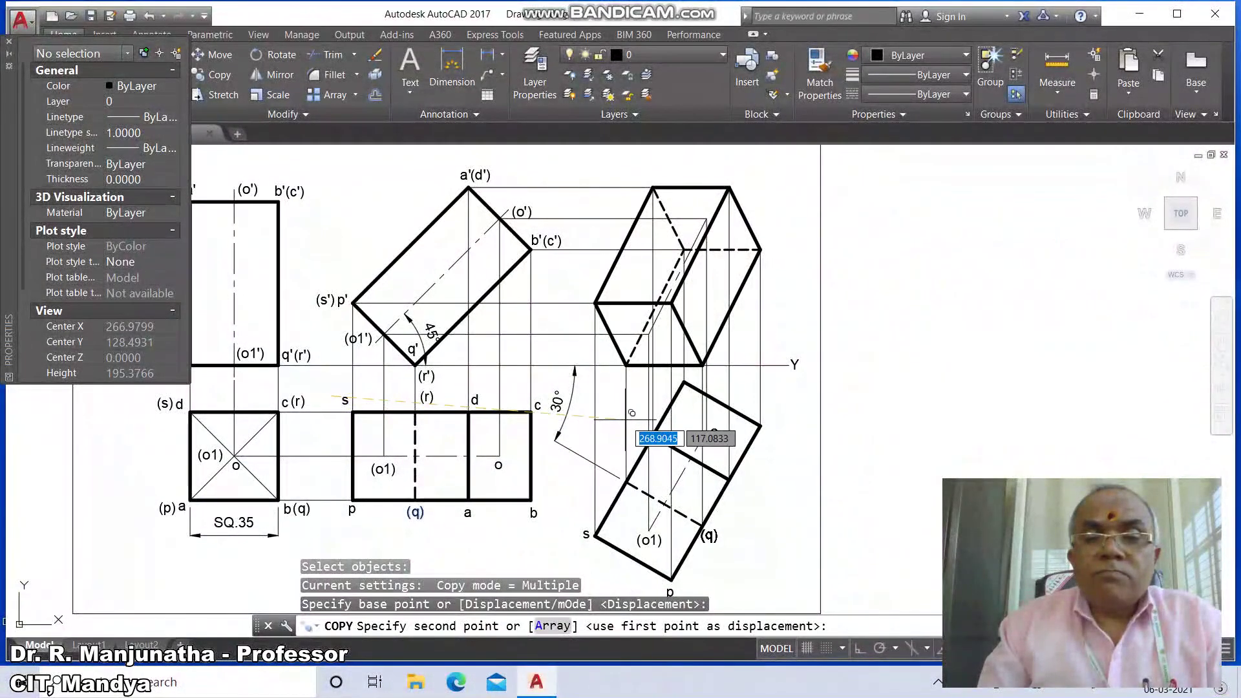
pyautogui.click(629, 419)
pyautogui.press('Return')
# Copy the (r) label from the second top view to the left end of the final top view's dashed line.
pyautogui.press('Return')
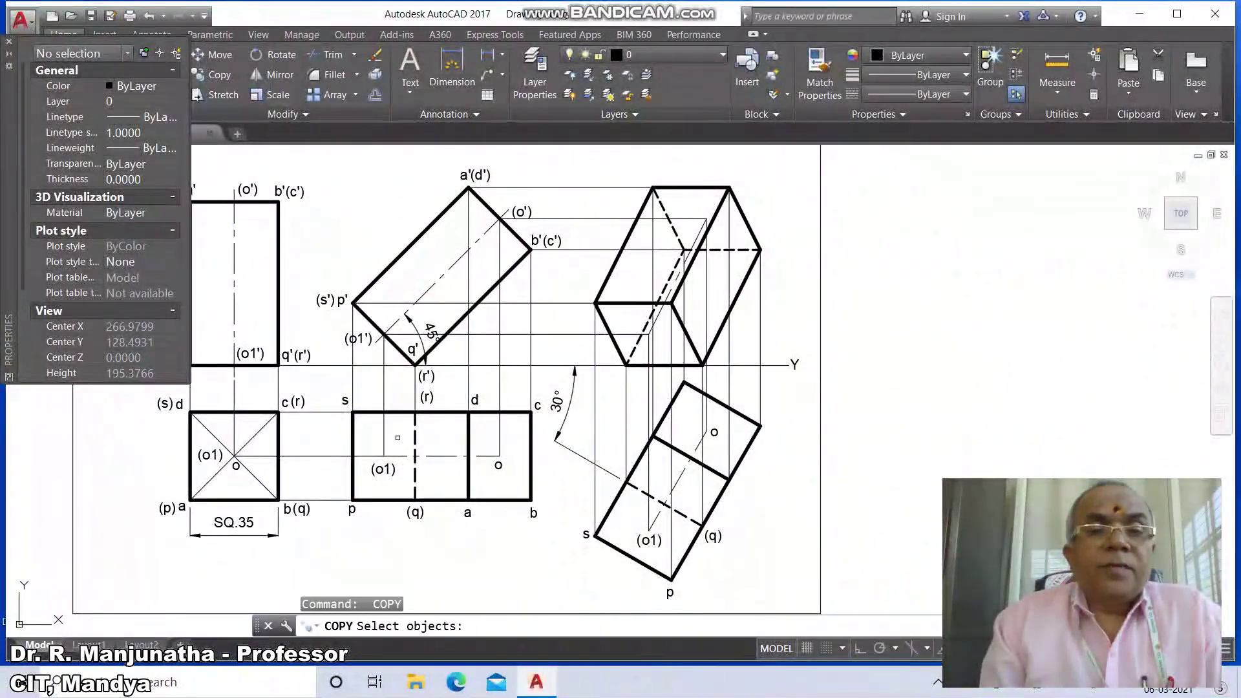
pyautogui.click(426, 397)
pyautogui.press('Return')
pyautogui.click(414, 446)
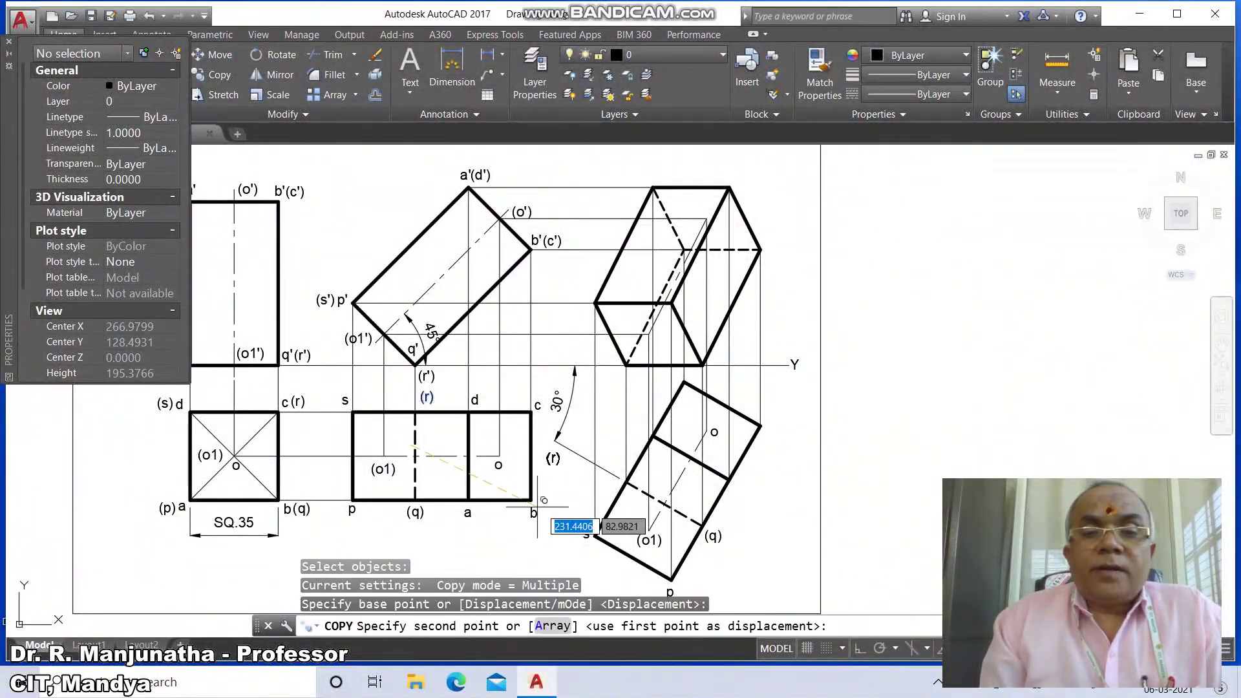
pyautogui.click(607, 513)
pyautogui.press('Return')
# Copy the a label from the second top view to the right end of the final top view's solid inner edge.
pyautogui.press('Return')
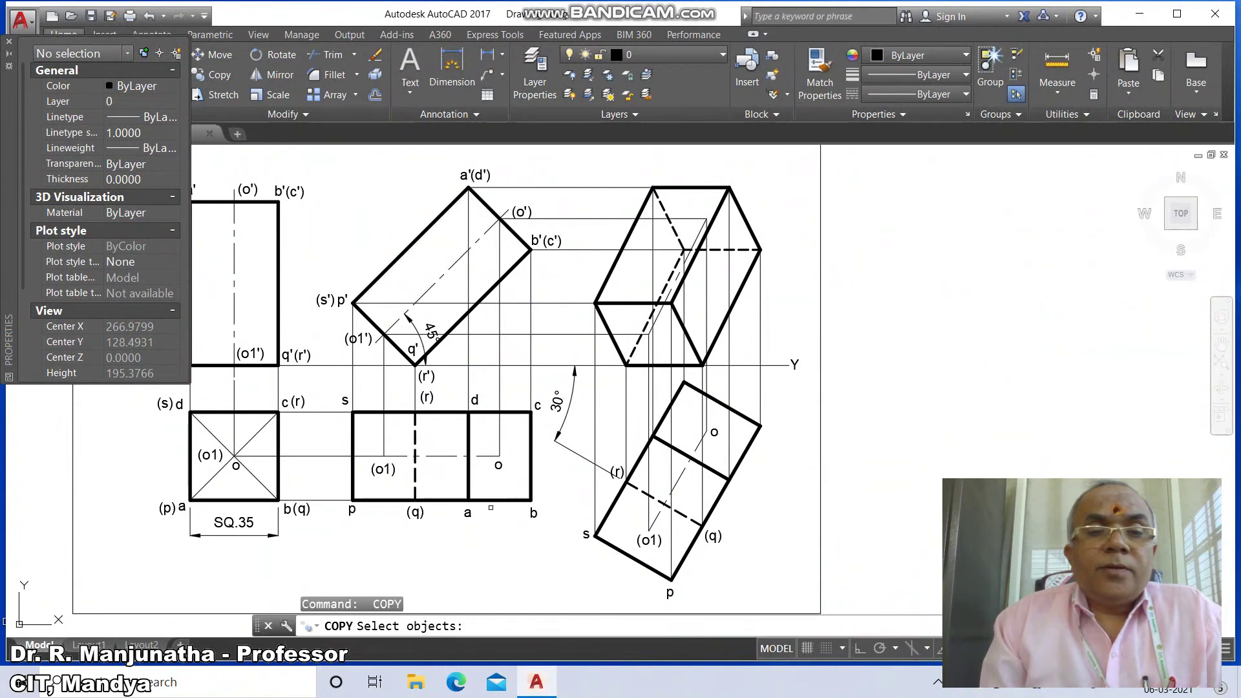
pyautogui.click(469, 513)
pyautogui.press('Return')
pyautogui.click(479, 516)
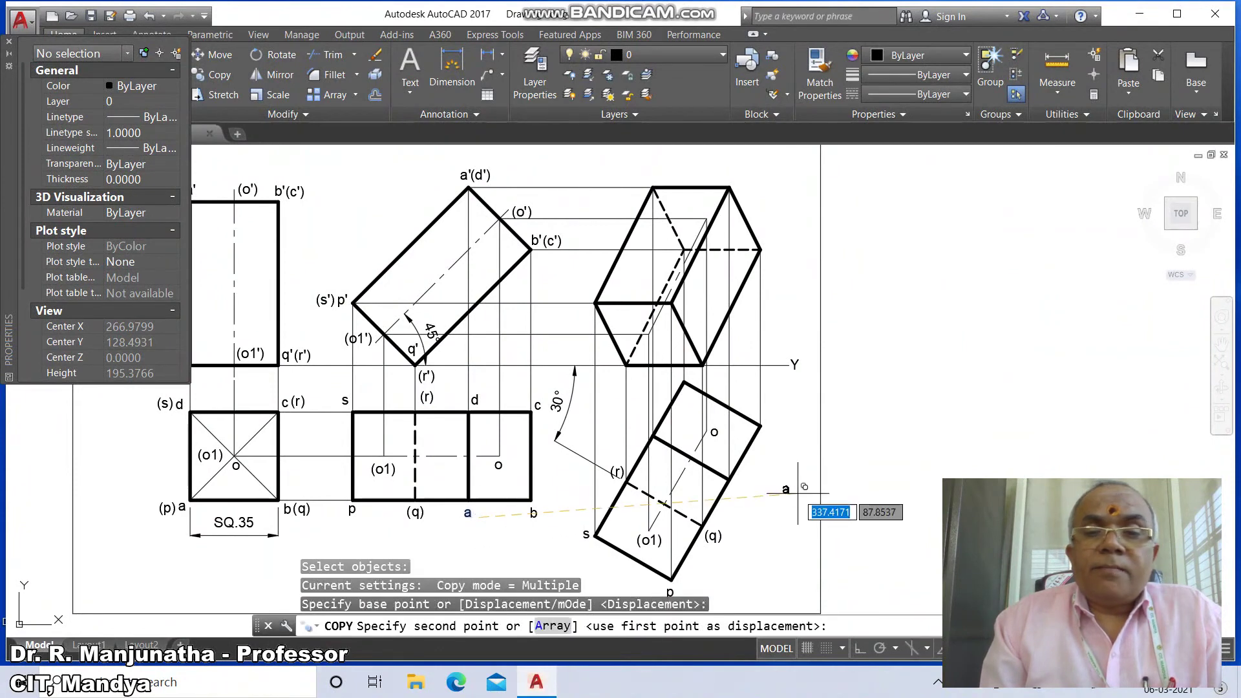
pyautogui.click(752, 484)
pyautogui.press('Return')
# Copy the b label from the second top view to beside the final top view's rightmost corner.
pyautogui.press('Return')
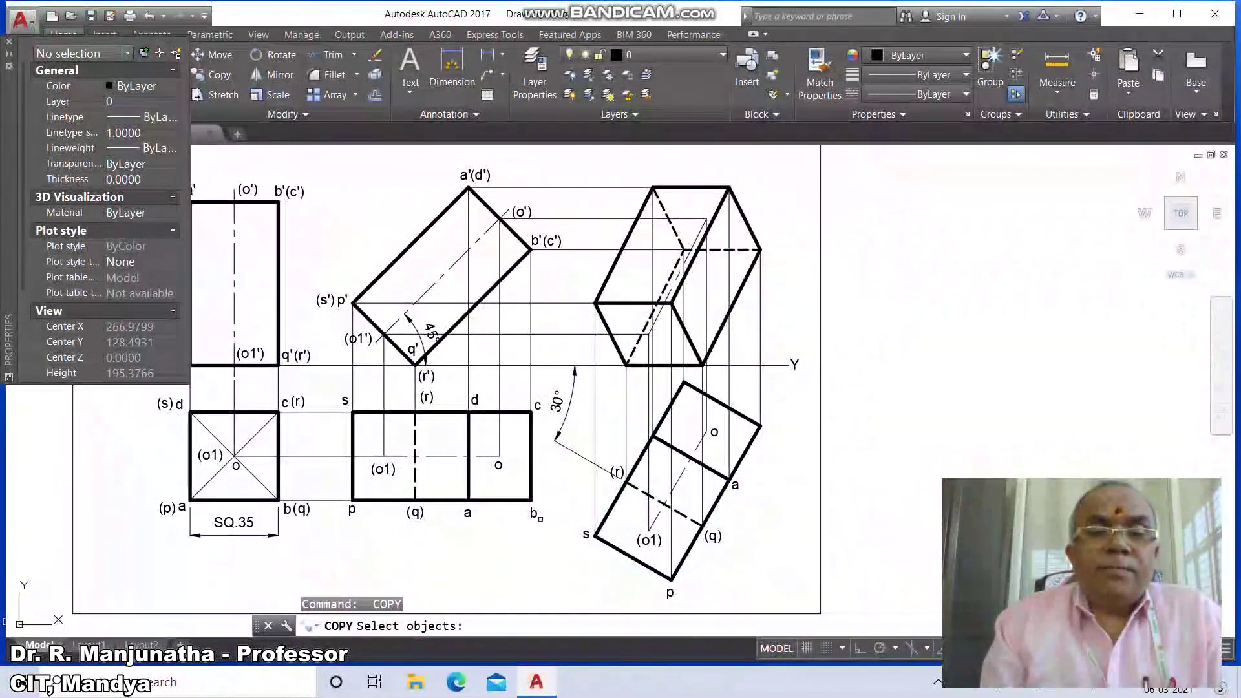
pyautogui.click(535, 513)
pyautogui.press('Return')
pyautogui.click(540, 521)
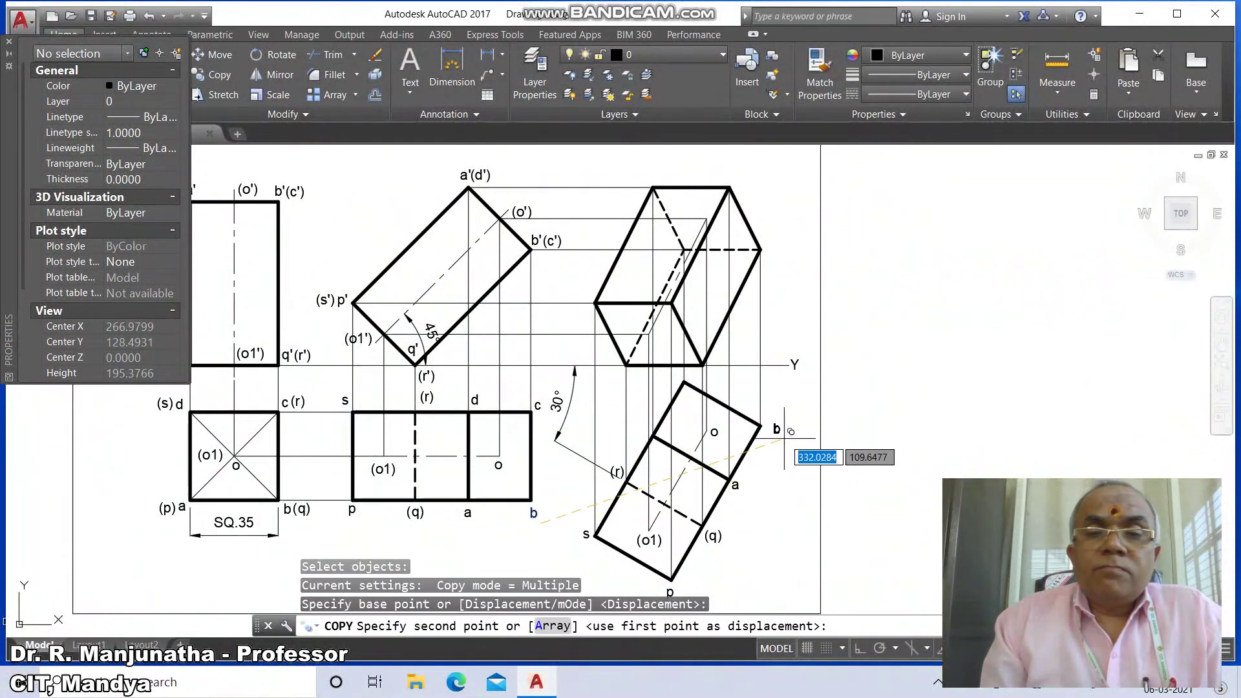
pyautogui.click(777, 436)
pyautogui.press('Return')
# Copy the c label from the second top view to just inside the final top view's topmost corner.
pyautogui.press('Return')
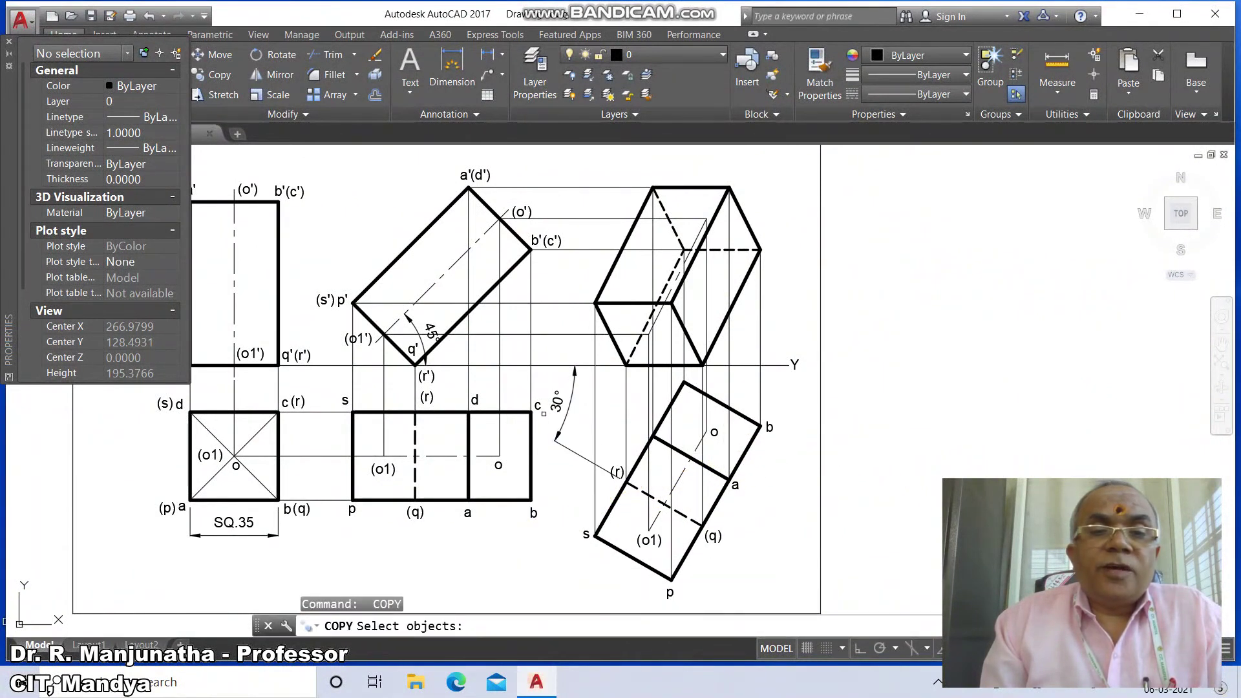
pyautogui.click(543, 412)
pyautogui.press('Return')
pyautogui.click(555, 441)
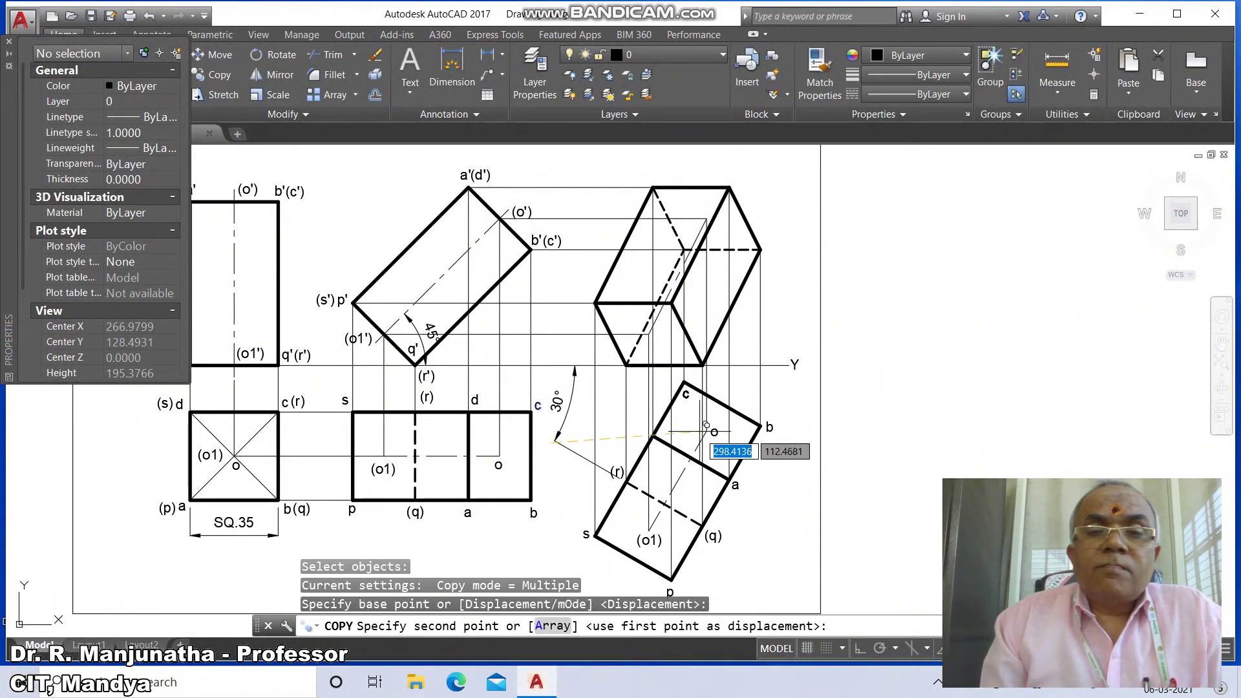
pyautogui.click(706, 426)
pyautogui.press('Return')
# Copy the d label from the second top view to the left end of the final top view's solid inner edge.
pyautogui.press('Return')
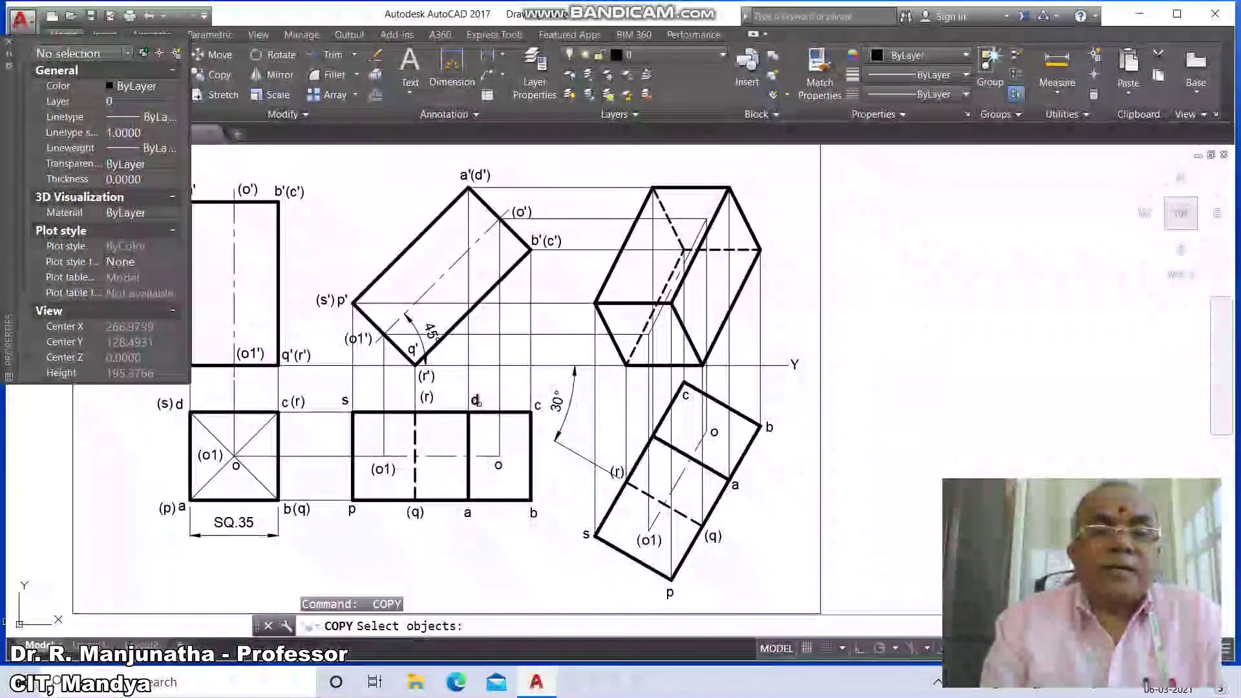
pyautogui.click(476, 400)
pyautogui.press('Return')
pyautogui.click(525, 433)
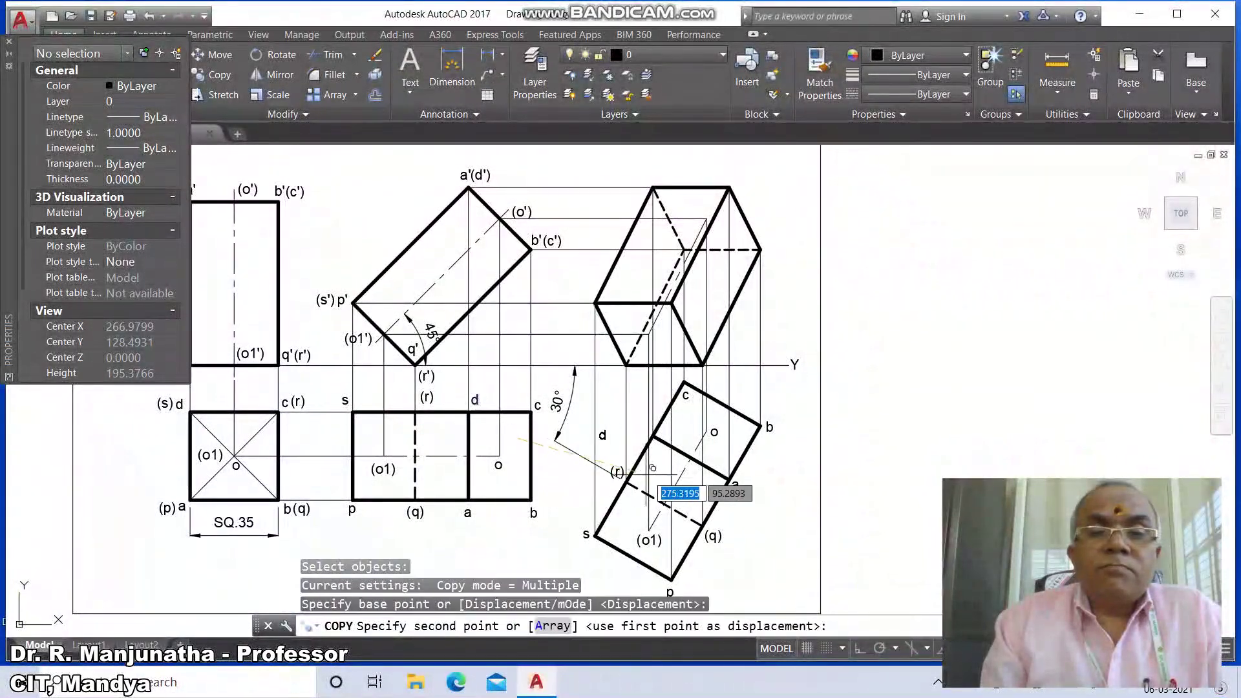
pyautogui.click(684, 464)
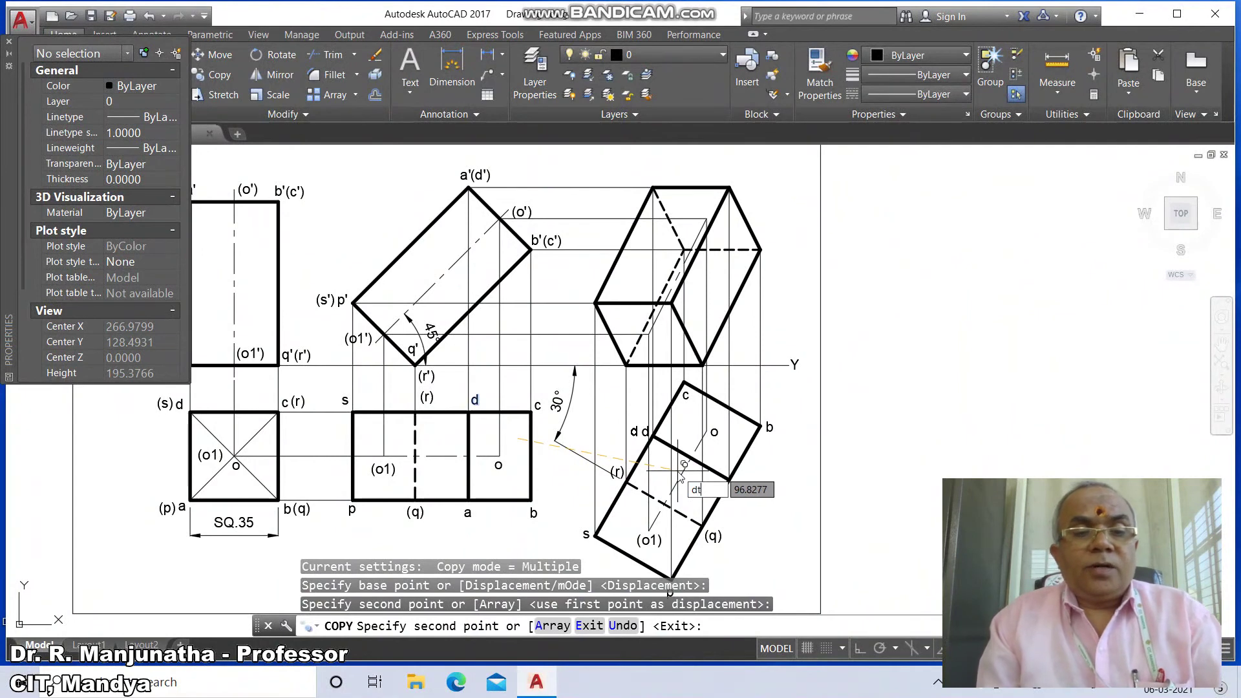
# Label the final front view's upper end with single-line texts a', b', d', (c') and (o'), 4 high with 0 rotation.
pyautogui.write('dt')
pyautogui.press('Return')
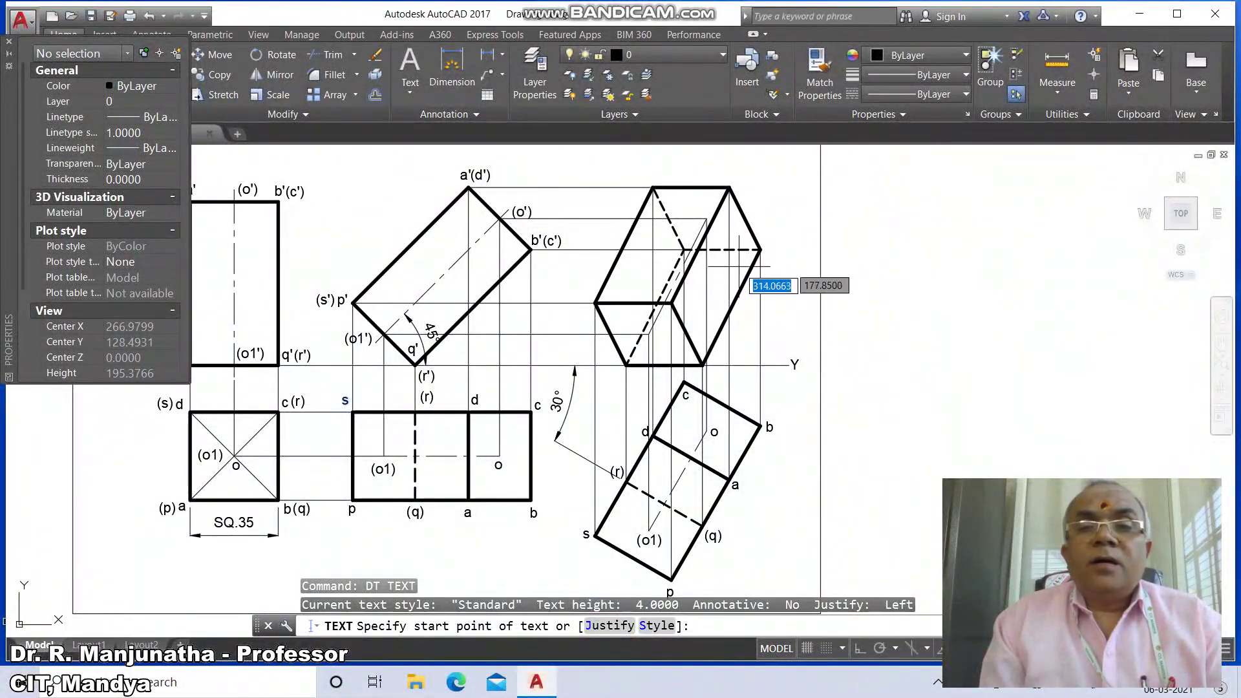
pyautogui.click(731, 185)
pyautogui.press('Return')
pyautogui.press('Return')
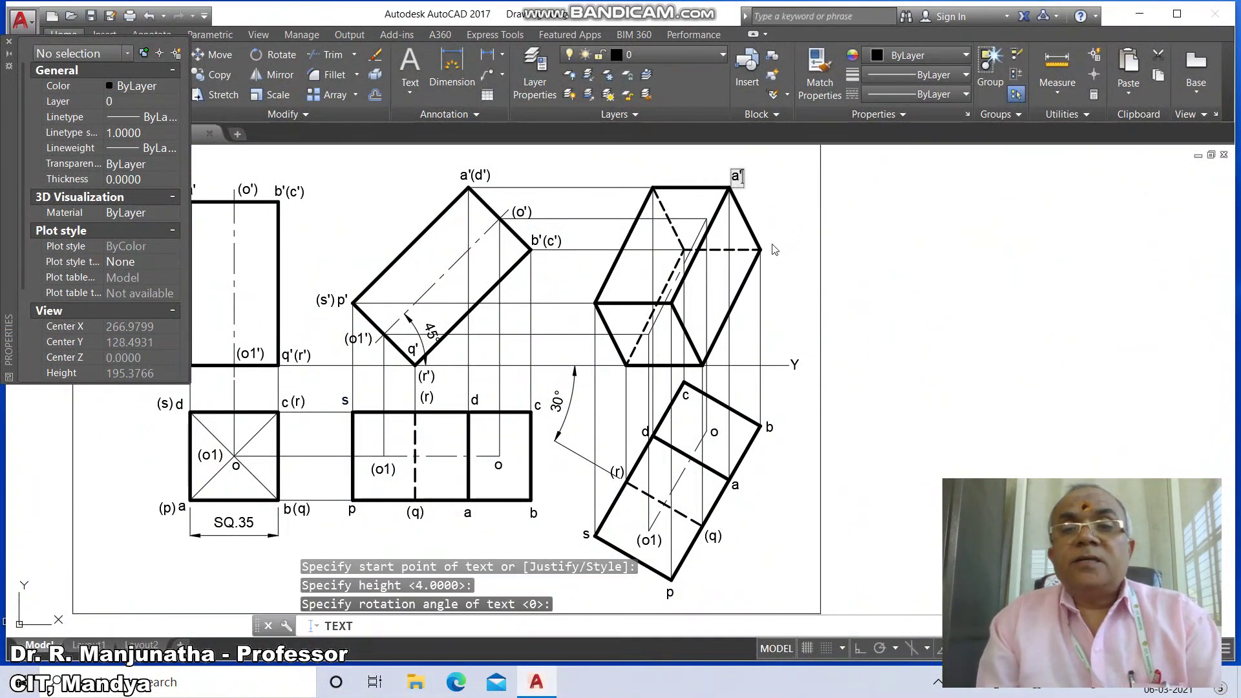
pyautogui.write("b'")
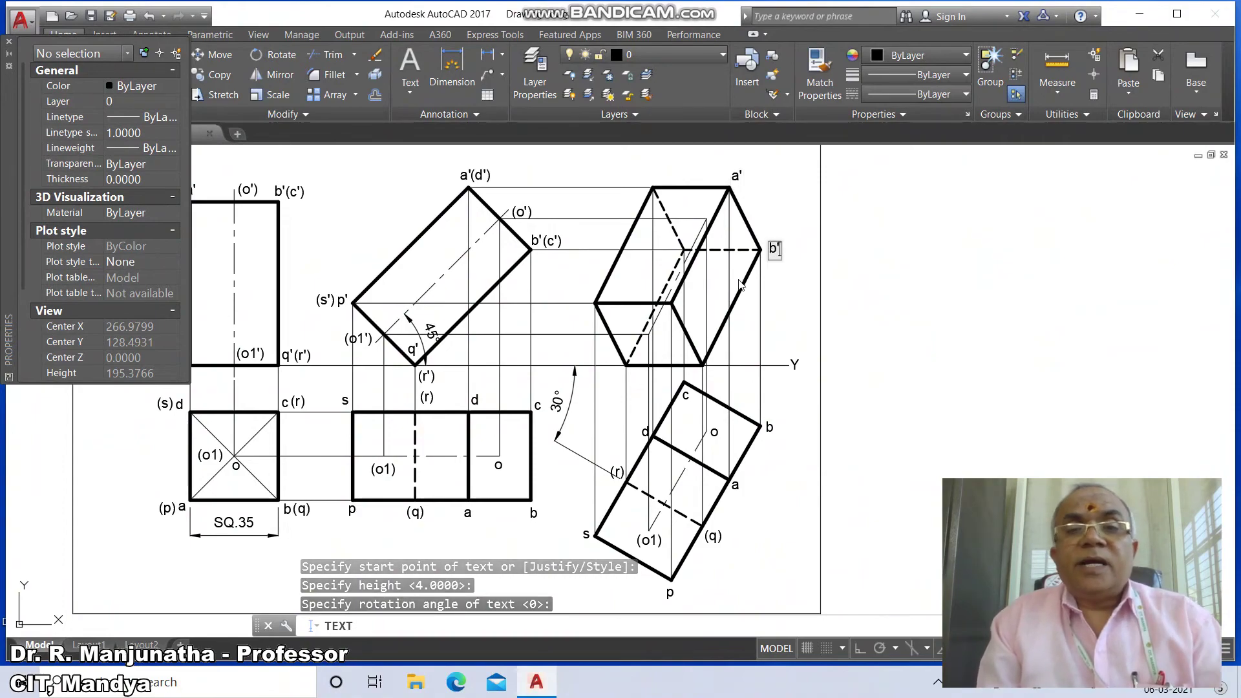
pyautogui.click(671, 267)
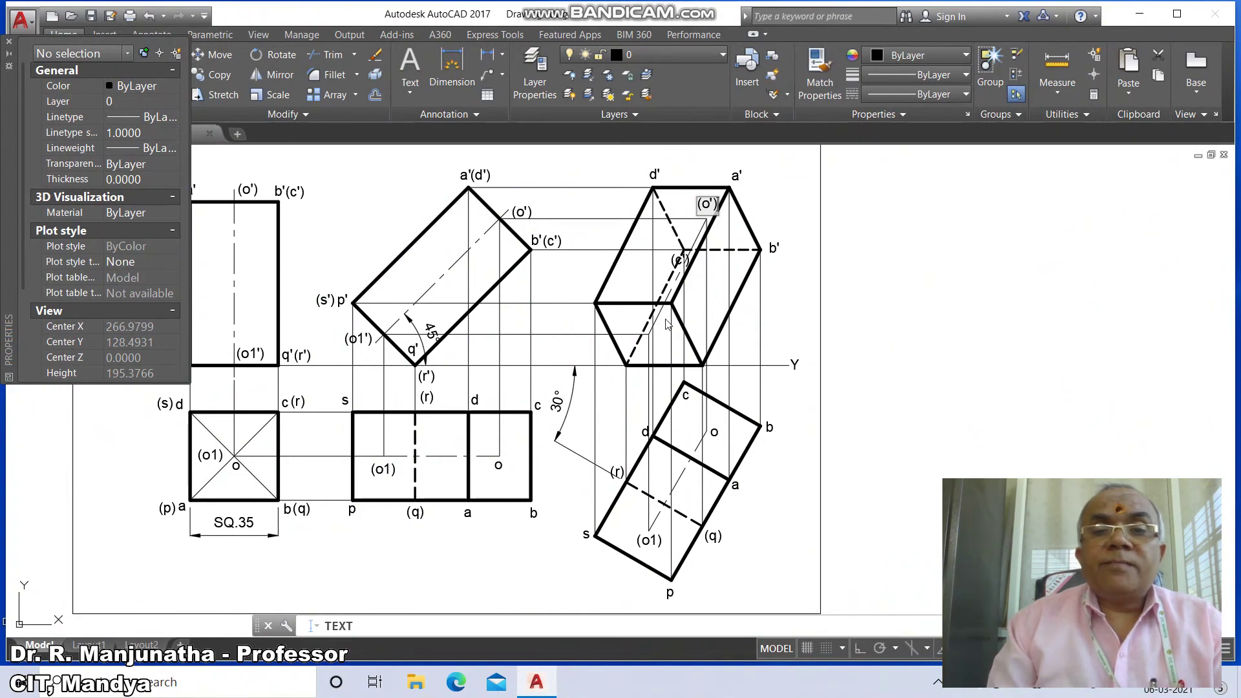
# Label the final front view's lower end with the texts p', q', r', s' and o1' at its corners and axis end.
pyautogui.click(667, 323)
pyautogui.write("p'")
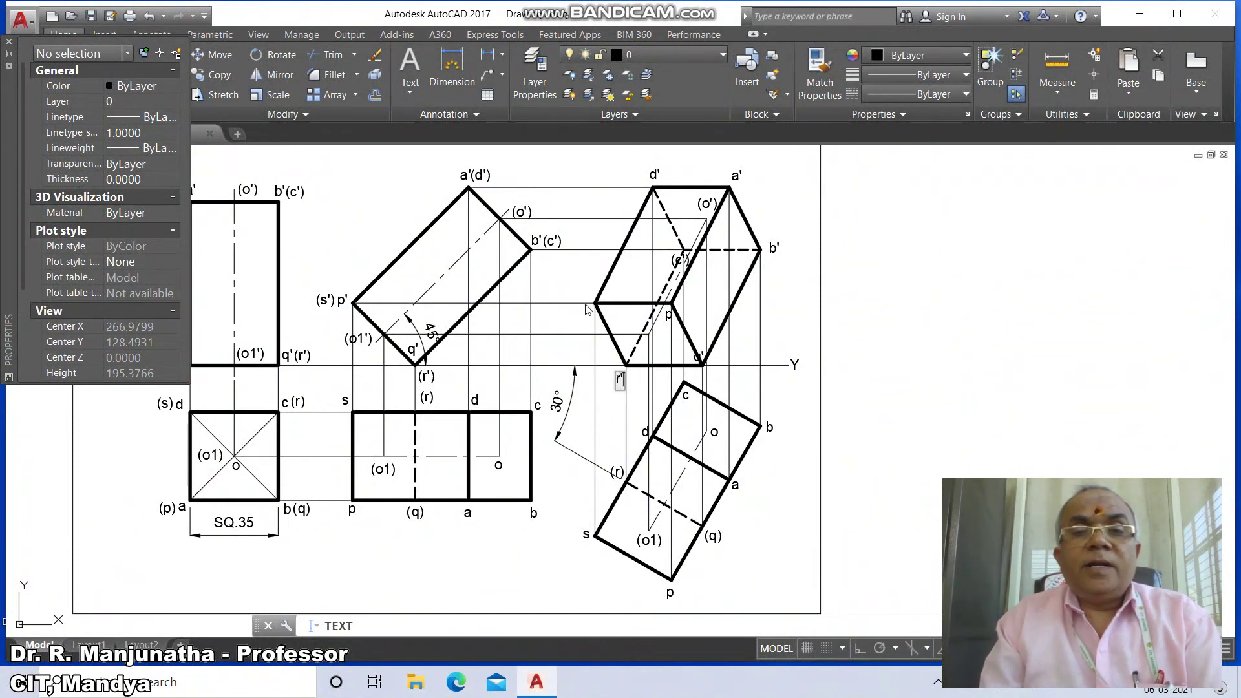
pyautogui.write('s')
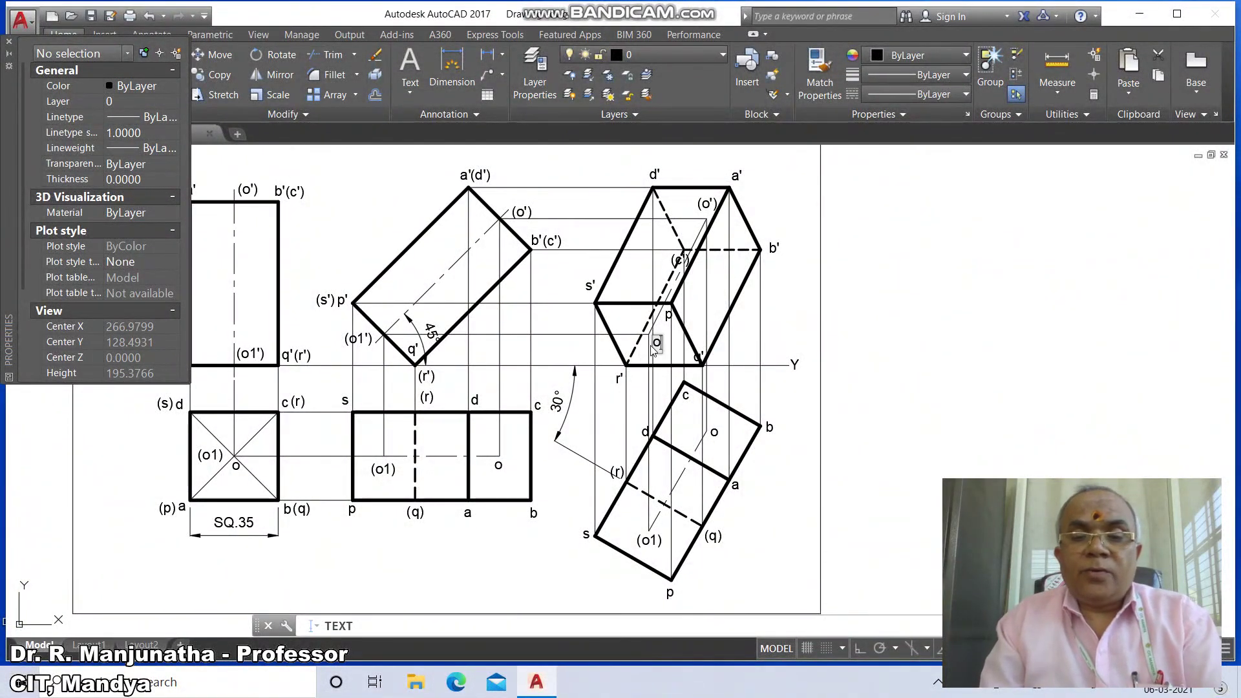
pyautogui.click(651, 348)
pyautogui.write("o1'")
pyautogui.press('Return')
pyautogui.press('Return')
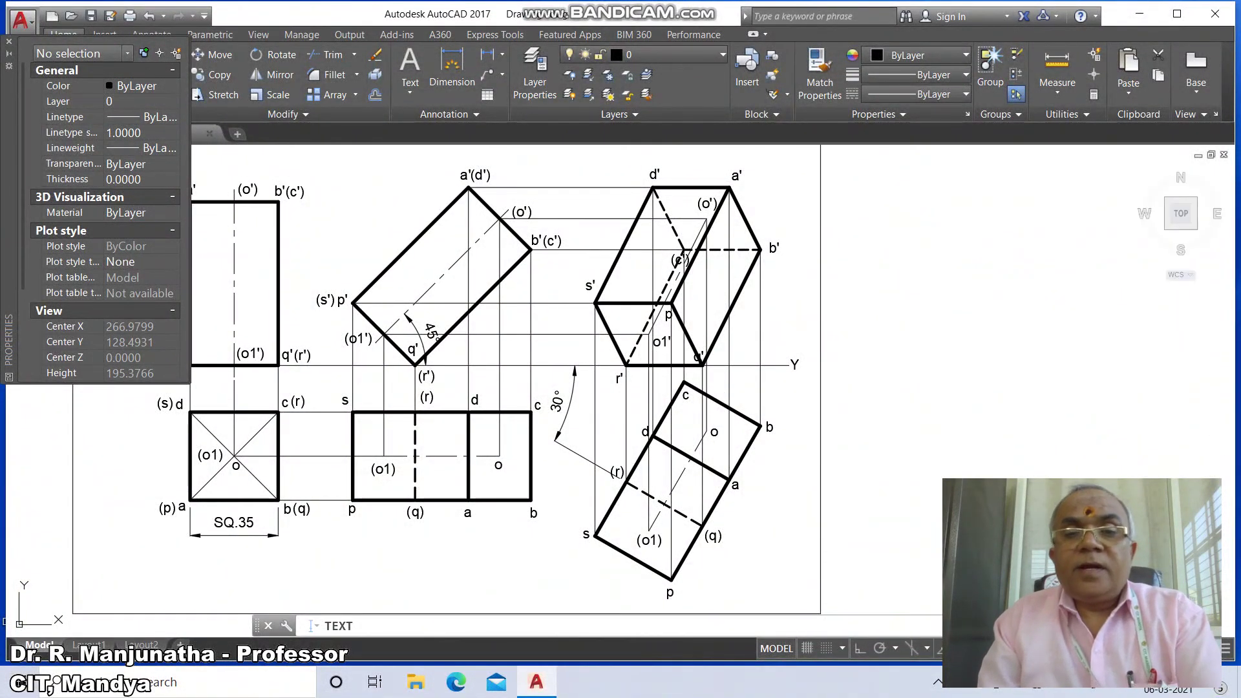
# Move the final front view's a' and d' labels slightly left so they sit just above their top corners.
pyautogui.write('m')
pyautogui.press('Return')
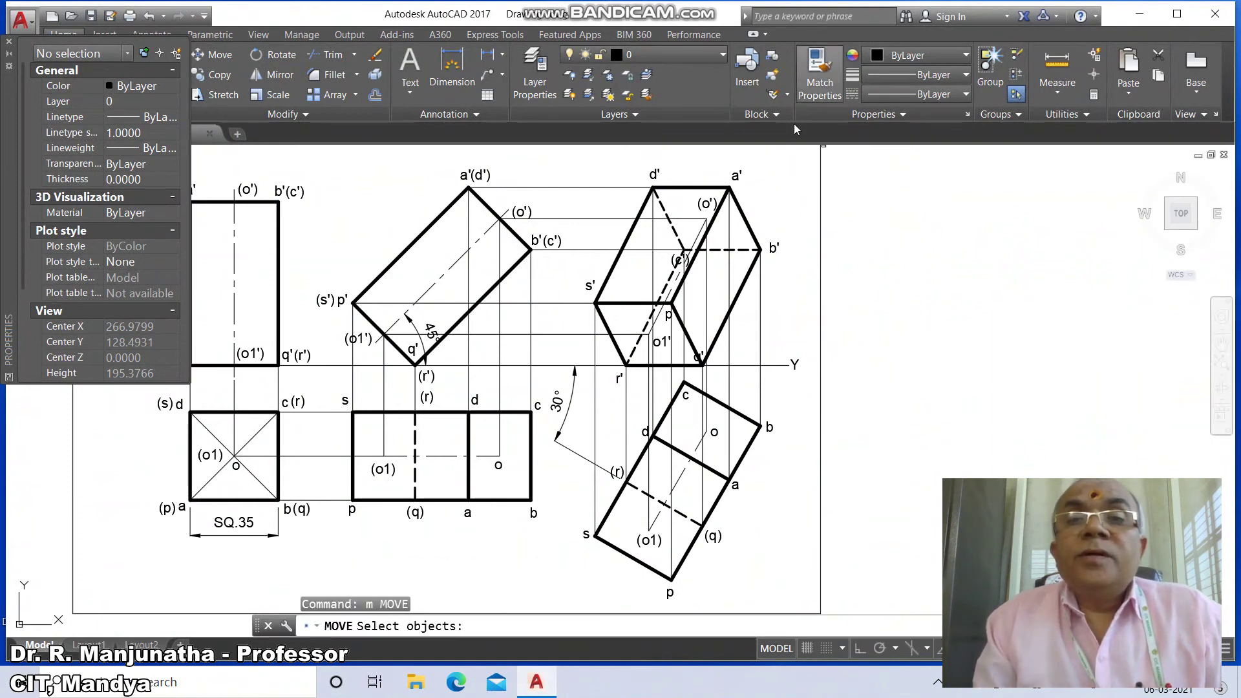
pyautogui.click(737, 179)
pyautogui.press('Return')
pyautogui.click(770, 197)
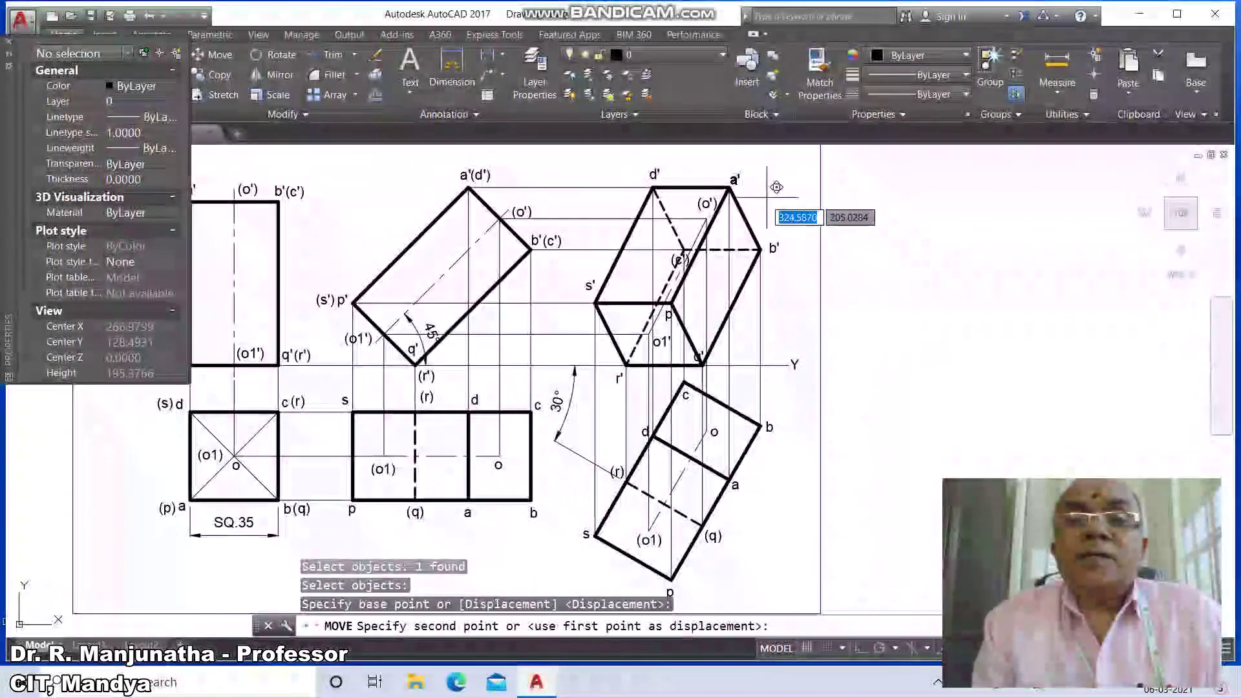
pyautogui.click(765, 193)
pyautogui.press('Return')
pyautogui.click(661, 177)
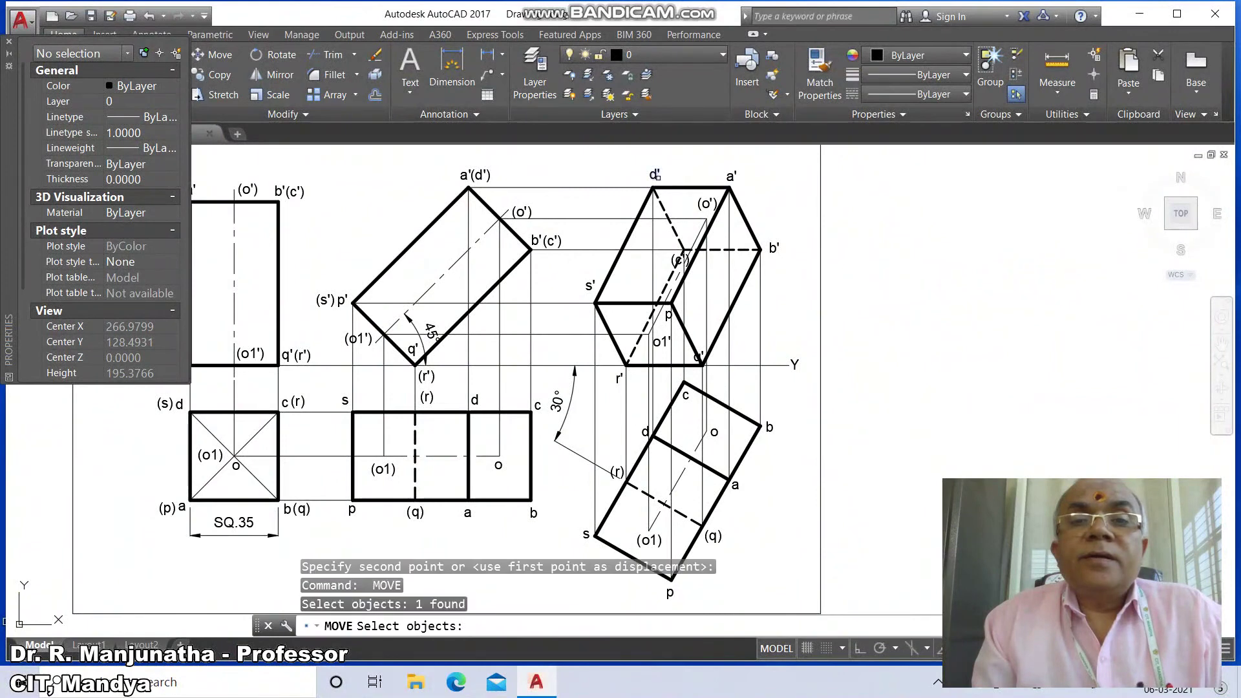
pyautogui.press('Return')
pyautogui.click(689, 186)
pyautogui.click(685, 184)
# Shift the final front view's (o') label slightly down and left, and bring b' closer to its right corner.
pyautogui.press('Return')
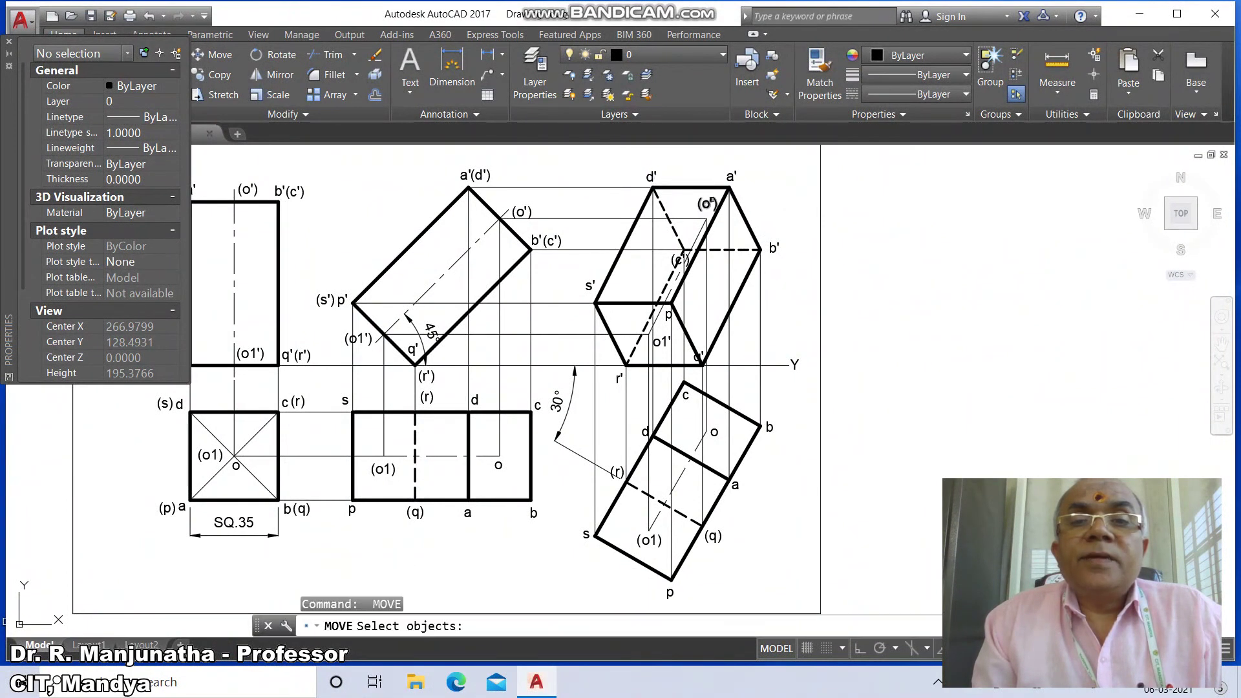
pyautogui.click(706, 204)
pyautogui.press('Return')
pyautogui.click(760, 200)
pyautogui.click(755, 205)
pyautogui.press('Return')
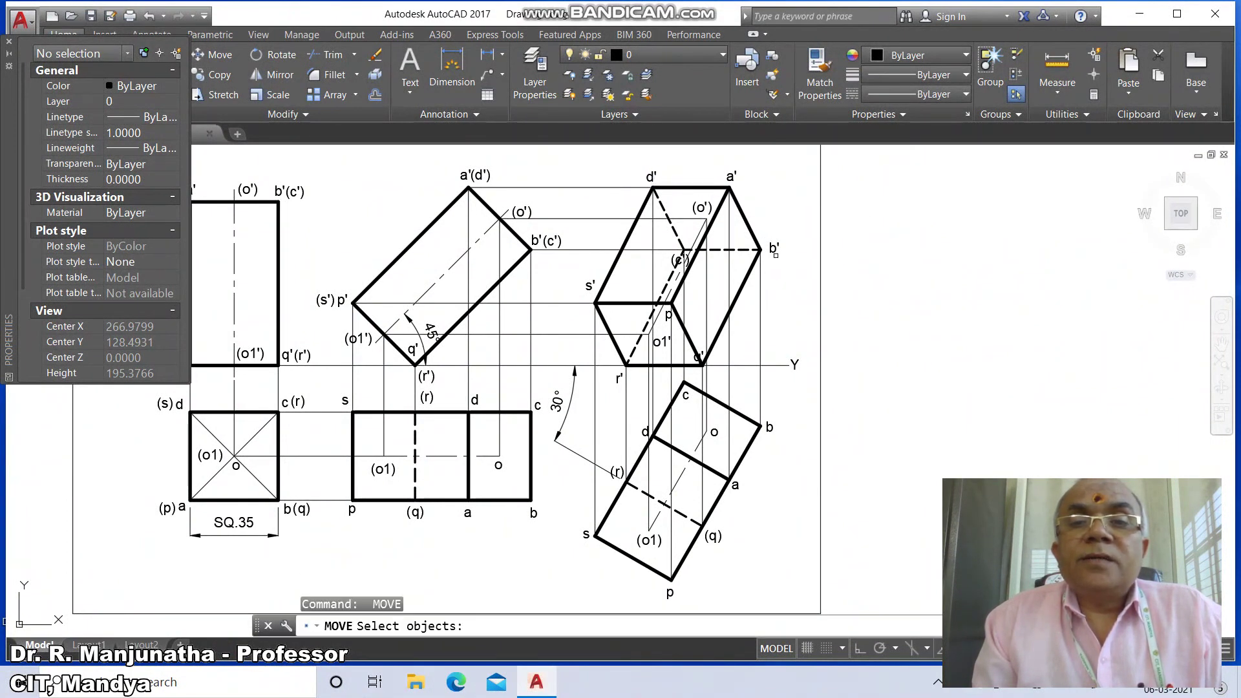
pyautogui.click(774, 248)
pyautogui.press('Return')
pyautogui.click(811, 259)
pyautogui.click(810, 259)
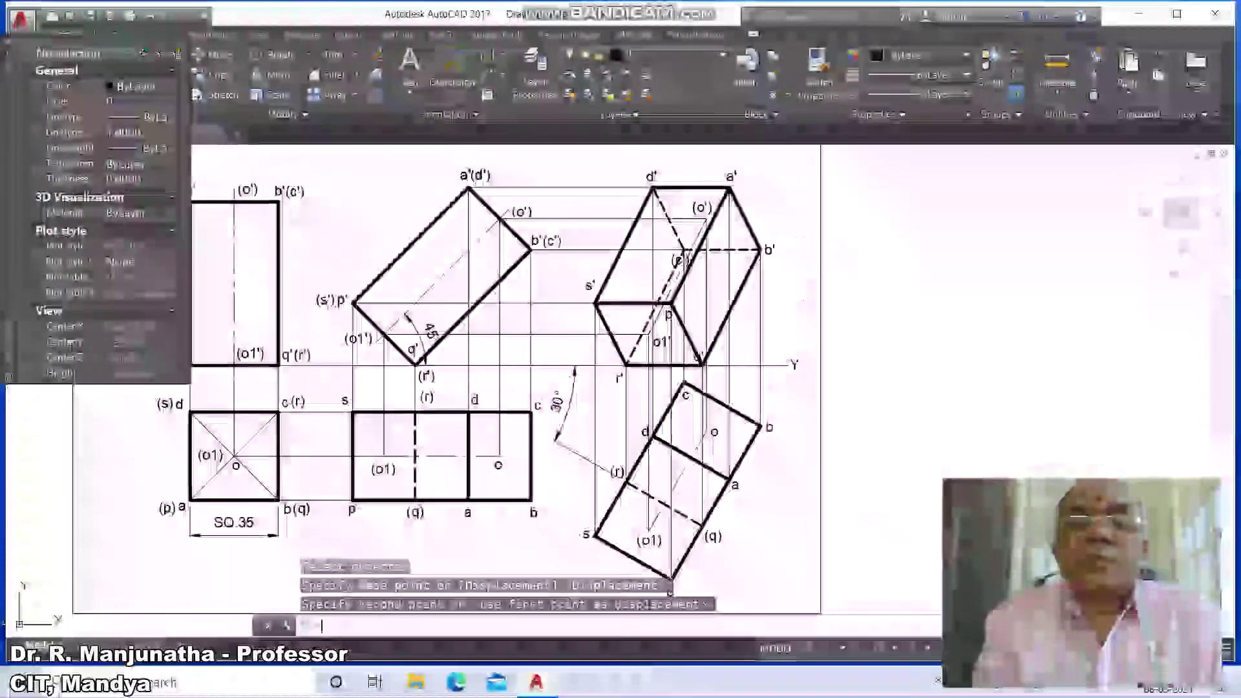
# Move the (c') label just above its hidden corner and the p' label just right of its corner in the final front view.
pyautogui.press('Return')
pyautogui.click(680, 260)
pyautogui.press('Return')
pyautogui.click(704, 289)
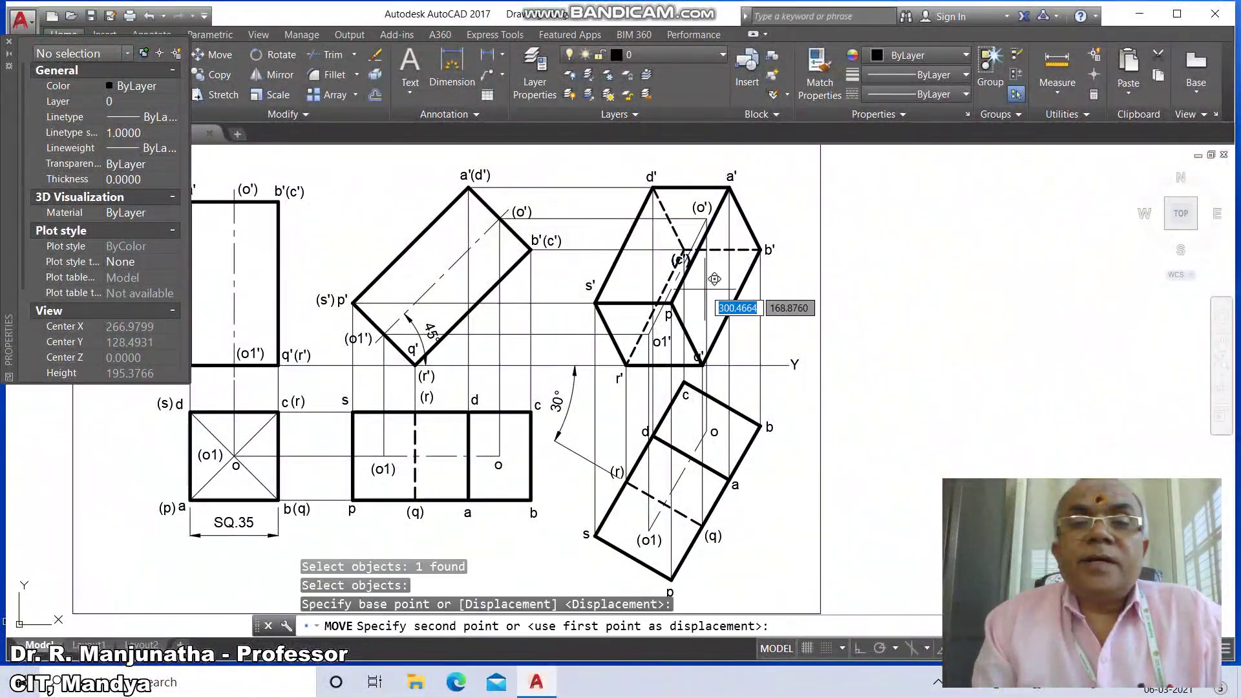
pyautogui.click(715, 266)
pyautogui.press('Return')
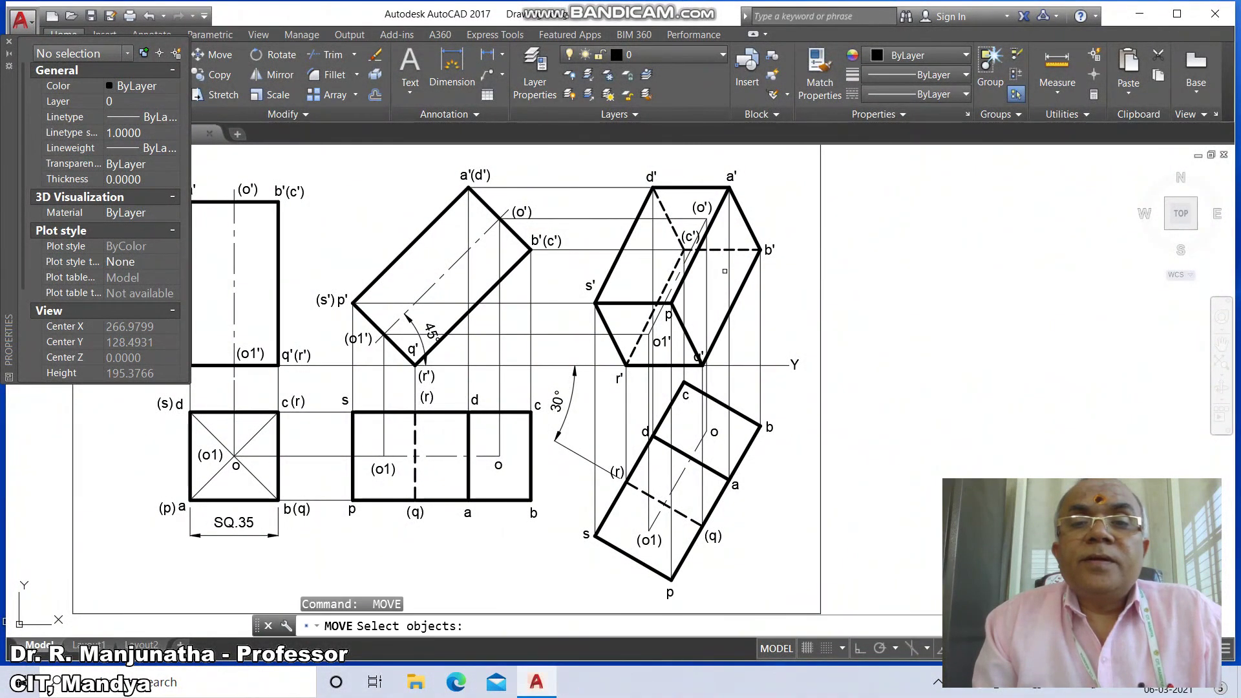
pyautogui.click(669, 315)
pyautogui.press('Return')
pyautogui.click(688, 330)
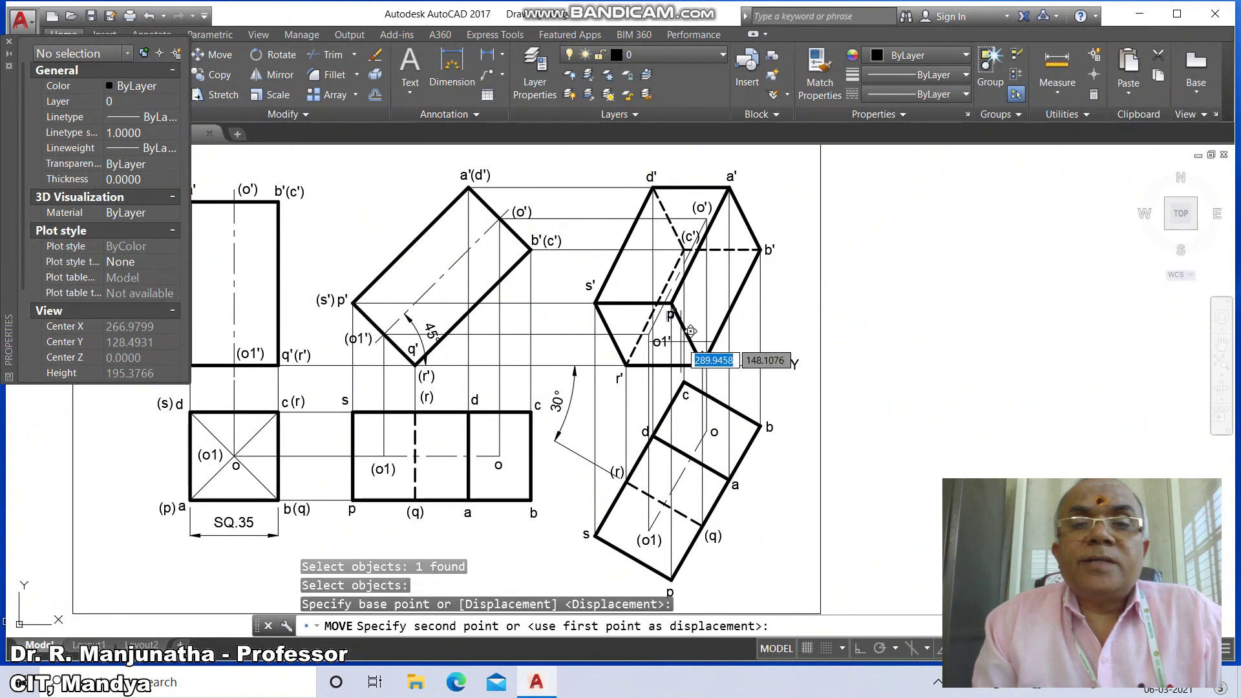
pyautogui.click(702, 318)
# Move the q' label below the XY line under its corner and nudge r' slightly left in the final front view.
pyautogui.press('Return')
pyautogui.click(698, 356)
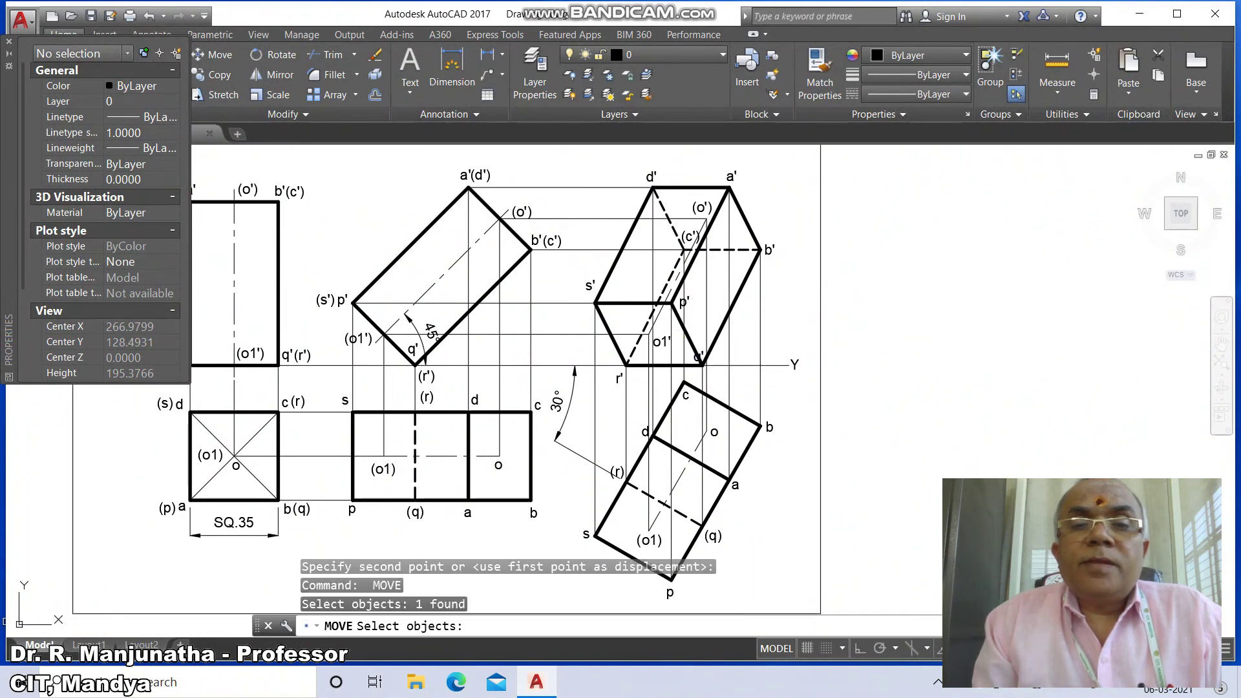
pyautogui.press('Return')
pyautogui.click(736, 343)
pyautogui.click(747, 363)
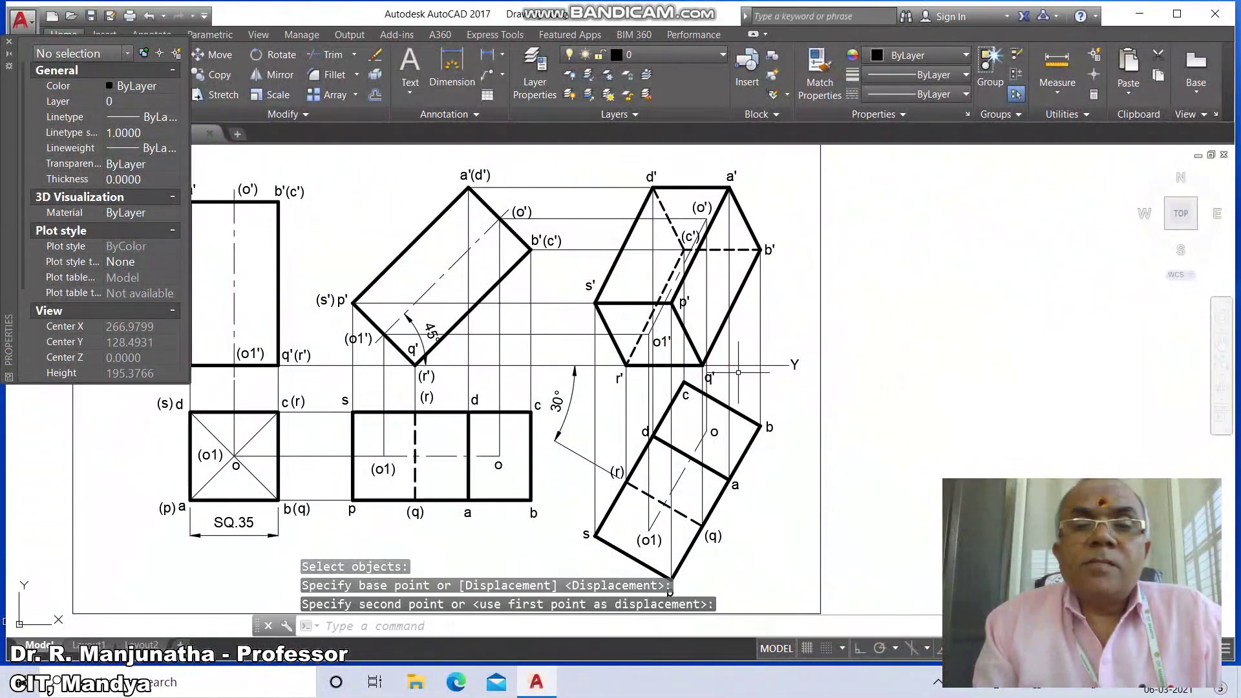
pyautogui.press('Return')
pyautogui.click(619, 383)
pyautogui.press('Return')
pyautogui.click(619, 383)
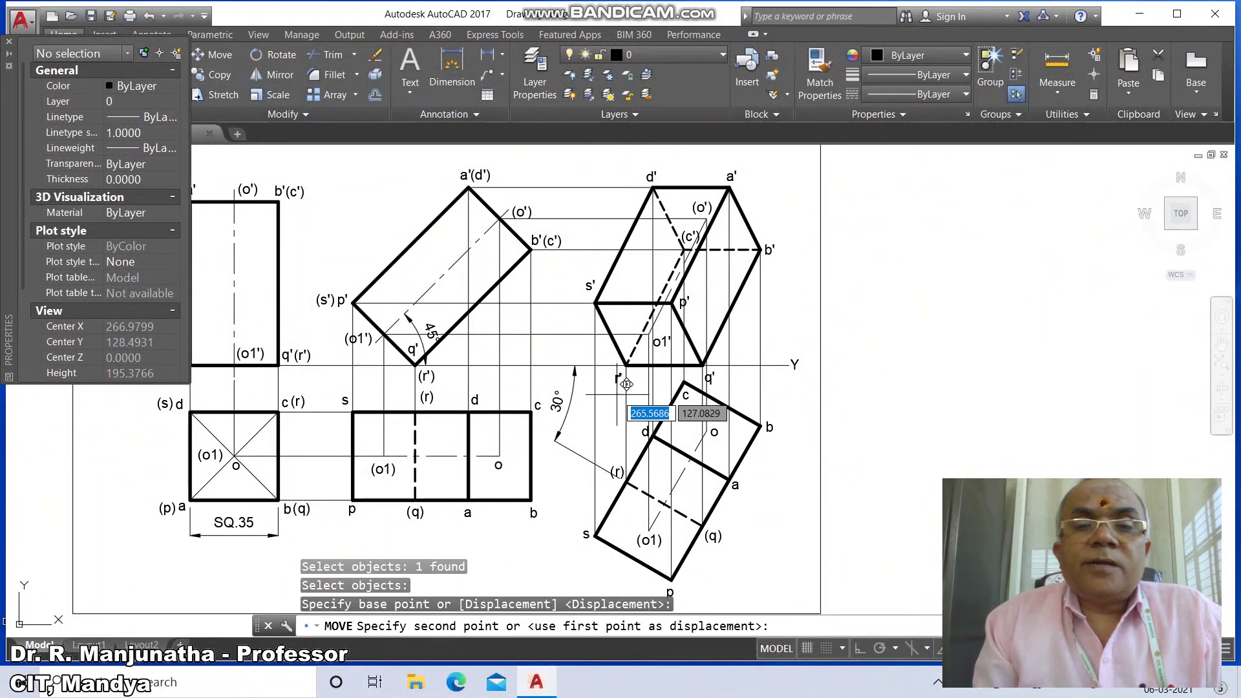
pyautogui.click(616, 383)
pyautogui.press('Return')
pyautogui.click(555, 262)
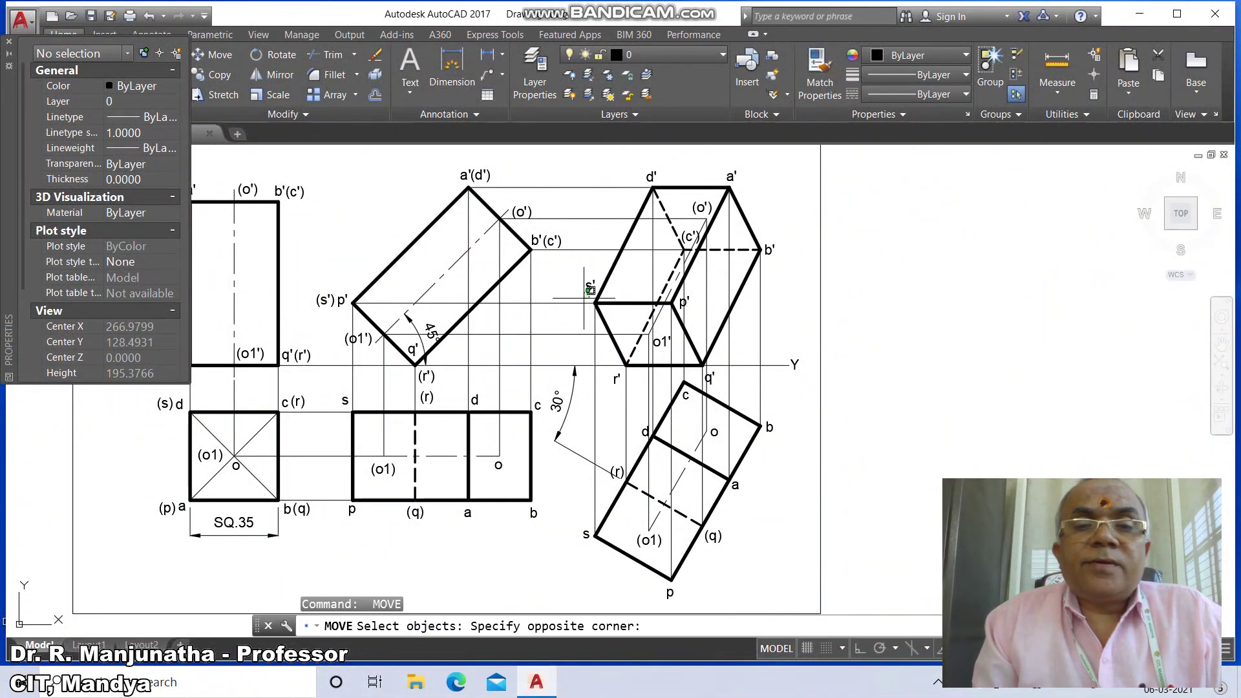
pyautogui.click(578, 295)
pyautogui.press('Escape')
pyautogui.click(636, 334)
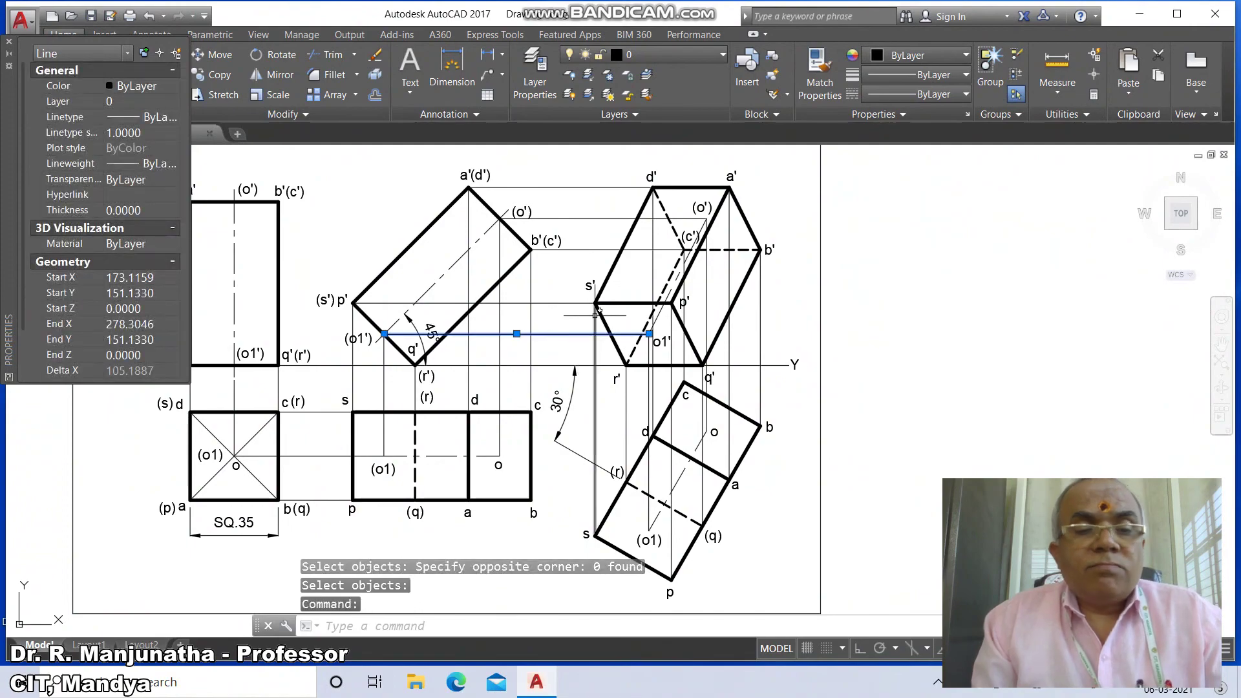
pyautogui.press('Escape')
# Move the s' label down closer to its left corner and nudge o1' slightly up beside the axis end.
pyautogui.press('Return')
pyautogui.click(590, 286)
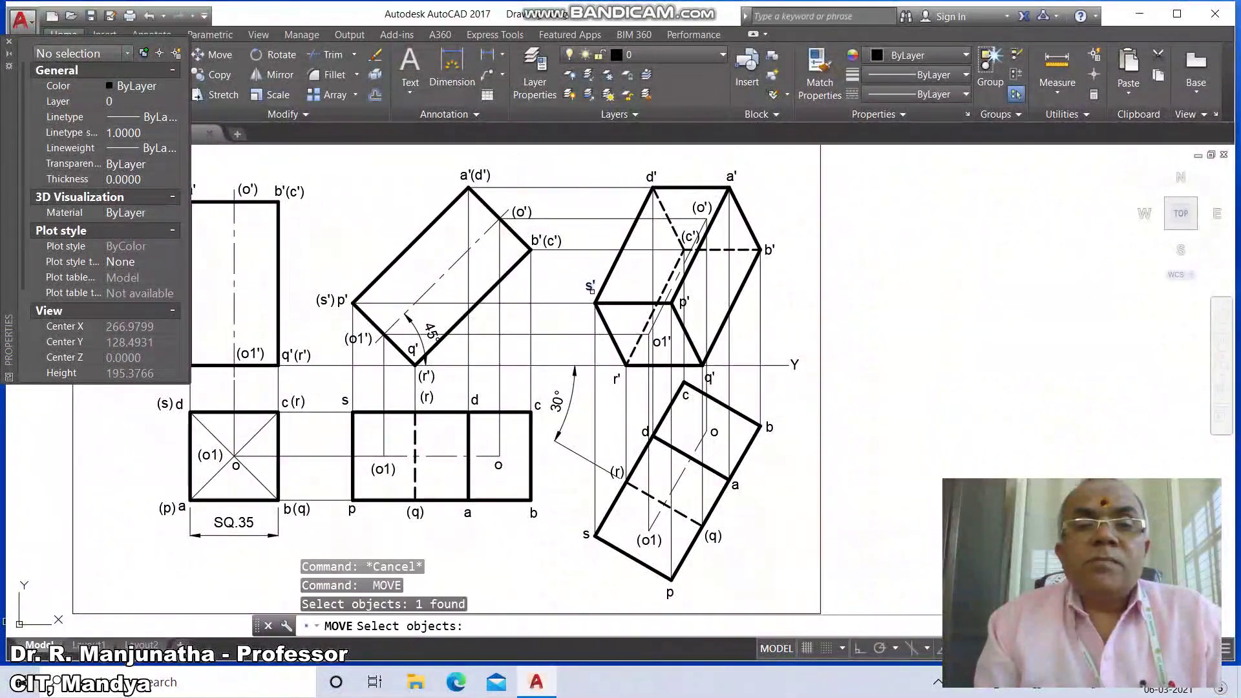
pyautogui.press('Return')
pyautogui.click(629, 298)
pyautogui.click(629, 305)
pyautogui.press('Return')
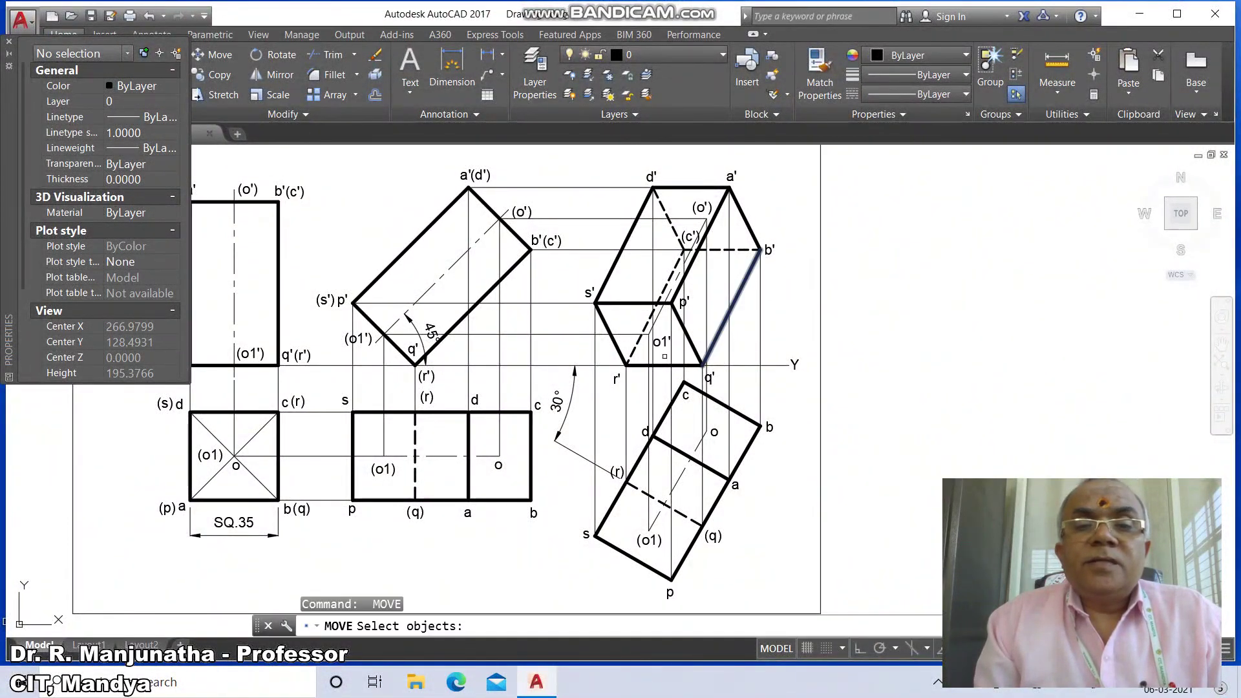
pyautogui.click(661, 341)
pyautogui.press('Return')
pyautogui.click(660, 342)
pyautogui.click(661, 337)
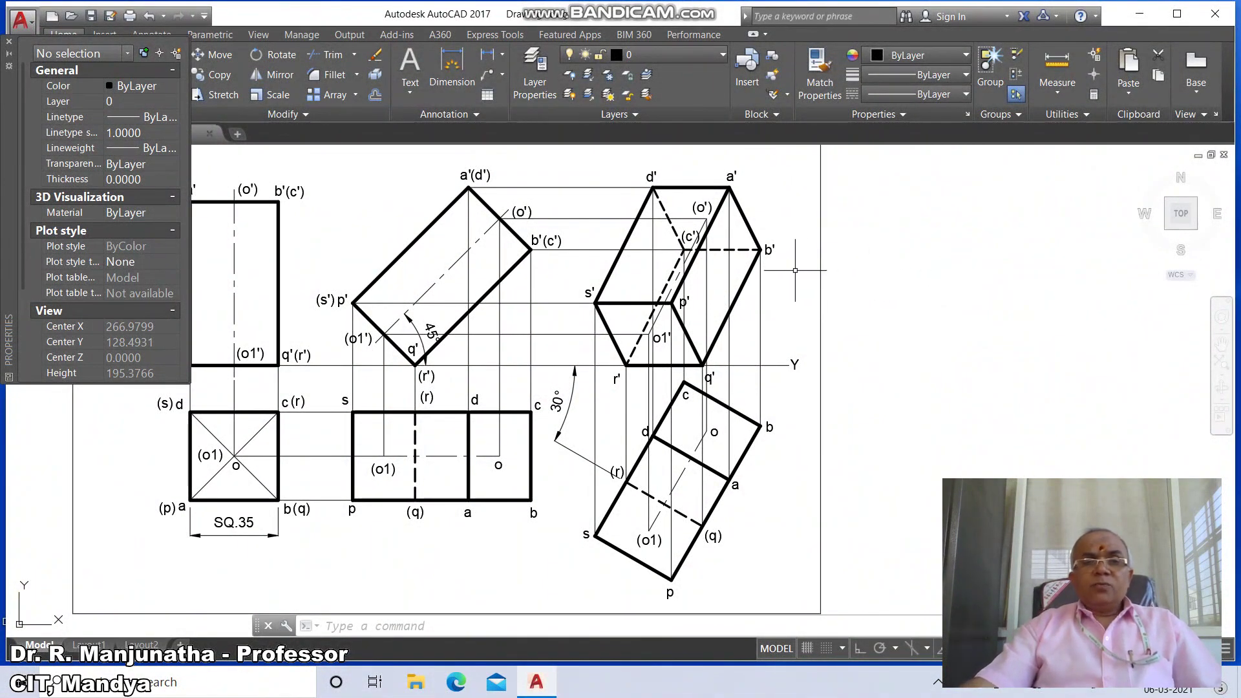
# Close the object properties display and restore the previous zoom to show the whole problem sheet.
pyautogui.click(9, 42)
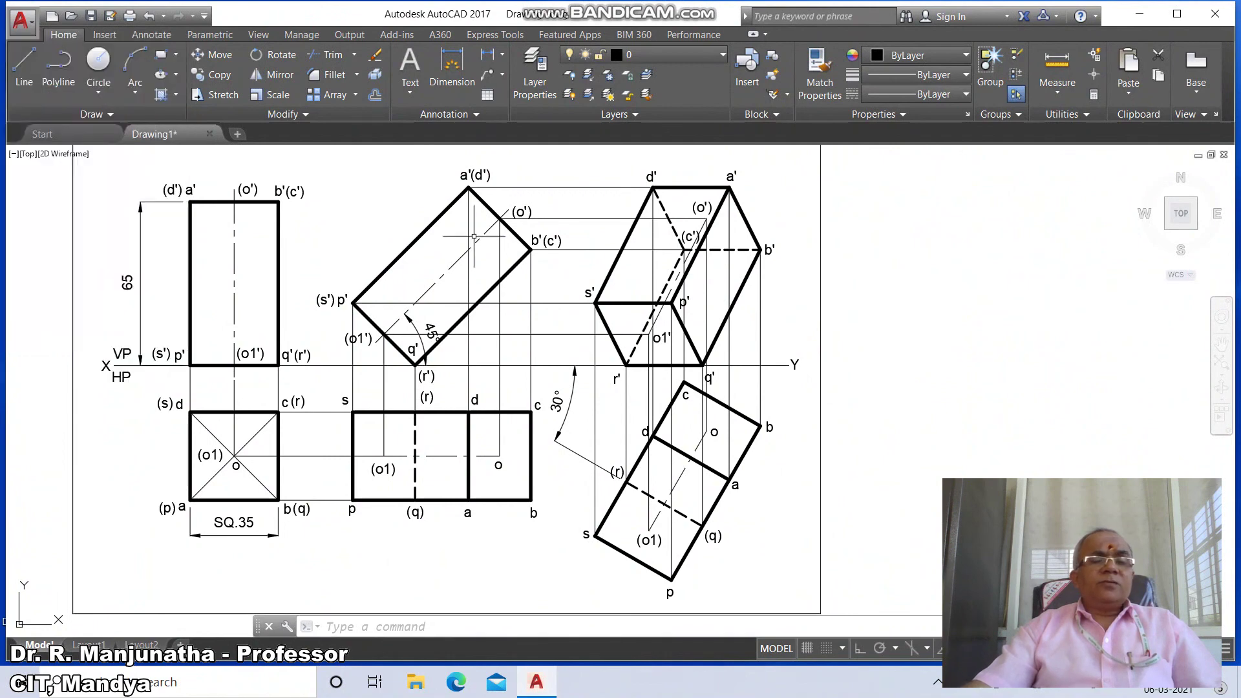
pyautogui.write('z')
pyautogui.press('Return')
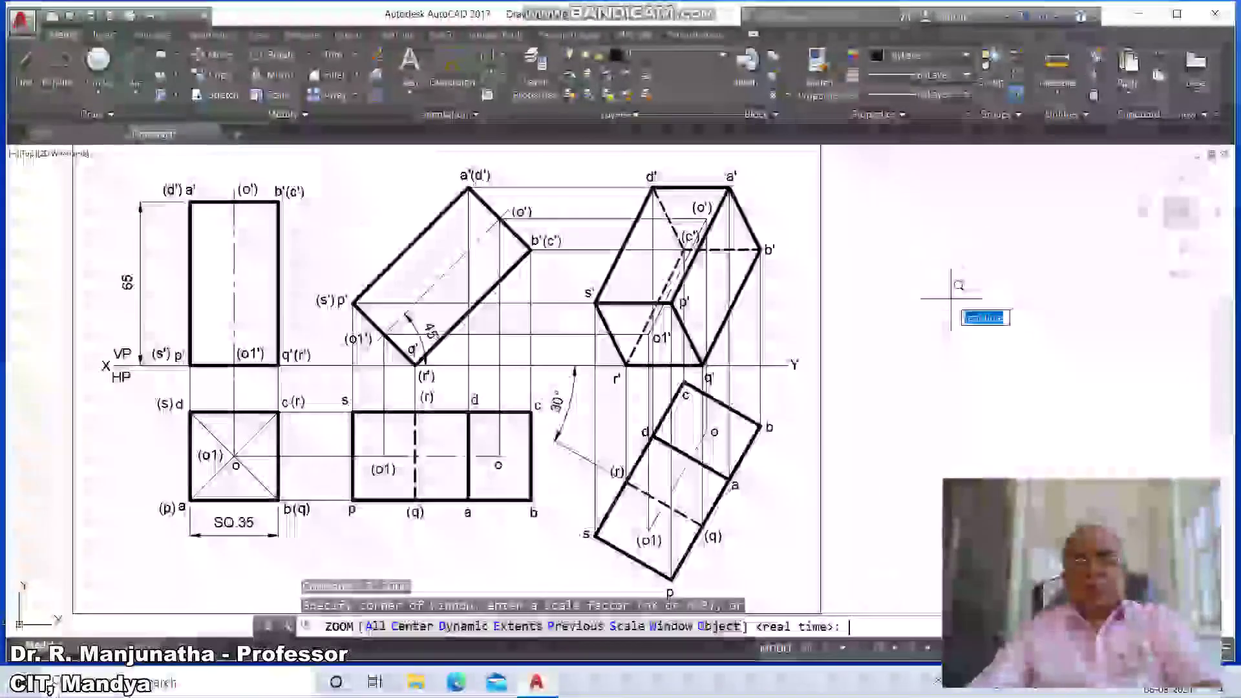
pyautogui.write('p')
pyautogui.press('Return')
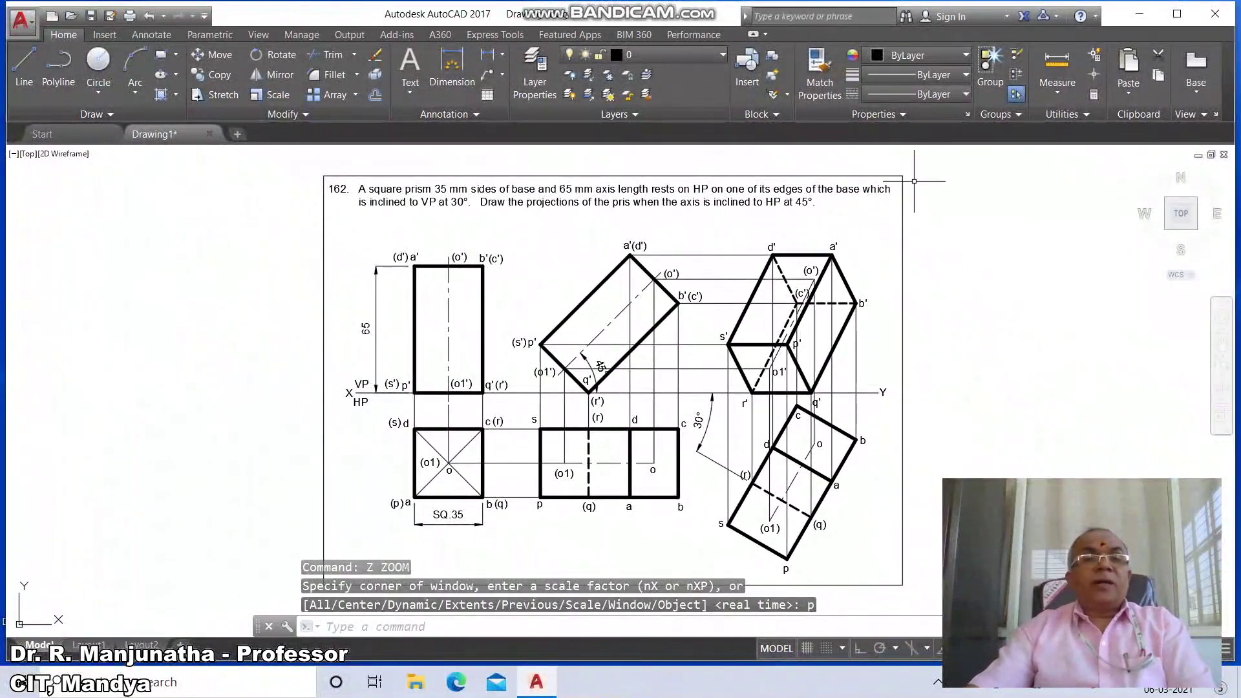
# Save the drawing as P162 in the SOLIDS DRAWINGS folder inside AUTOCAD CAED on drive E.
pyautogui.click(91, 16)
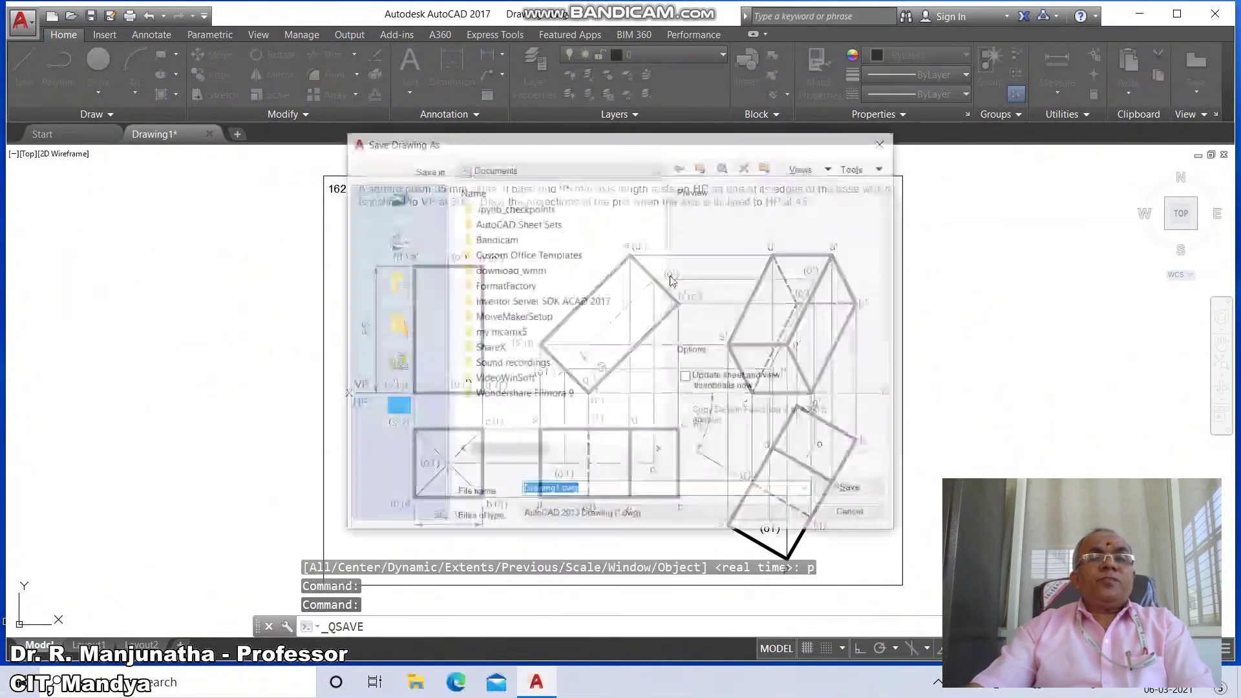
pyautogui.click(659, 170)
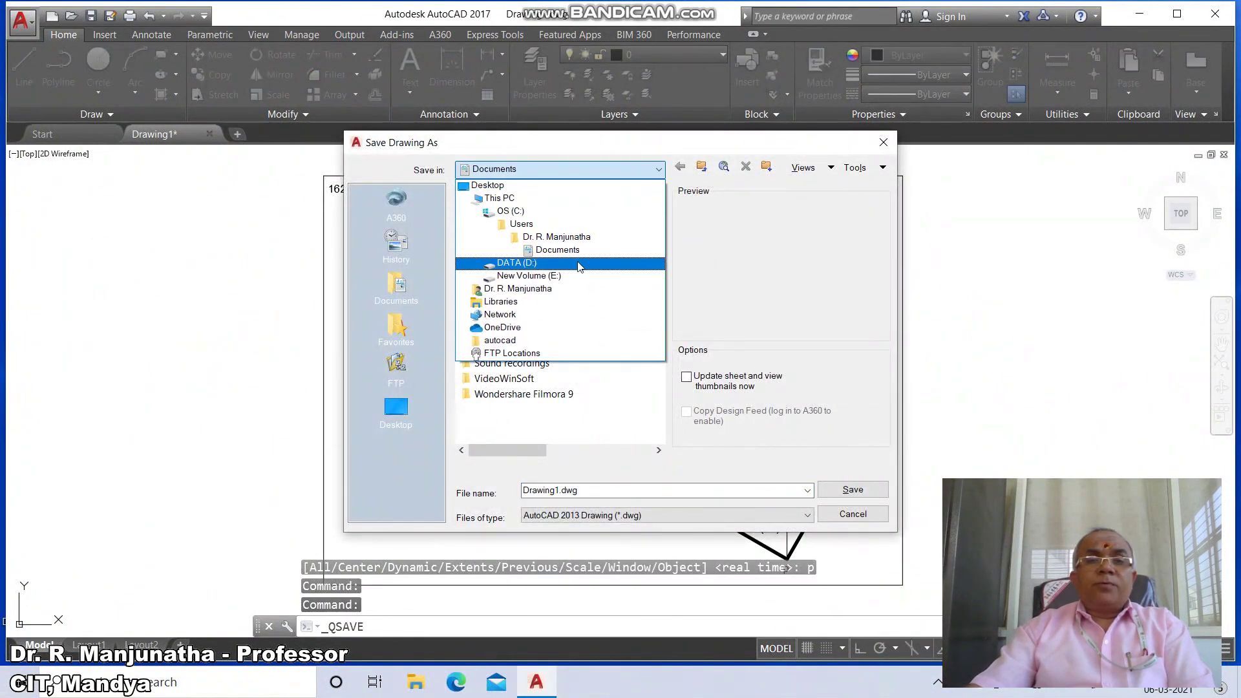
pyautogui.click(572, 279)
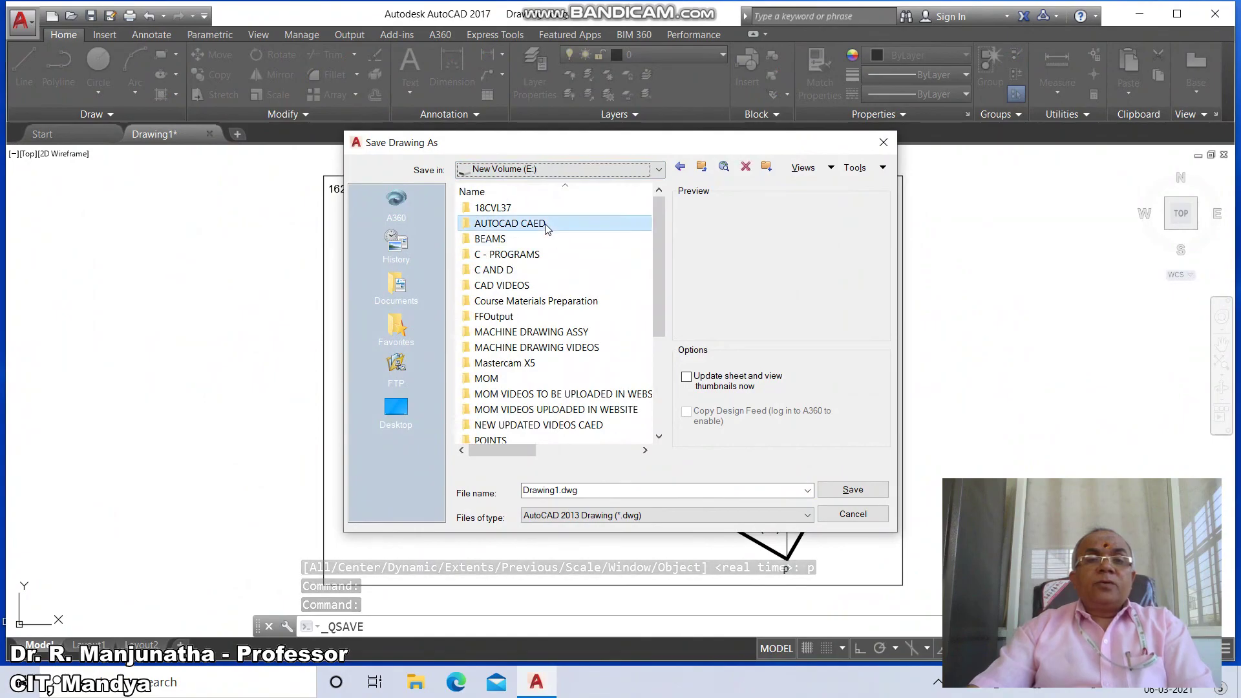
pyautogui.doubleClick(546, 223)
pyautogui.doubleClick(517, 254)
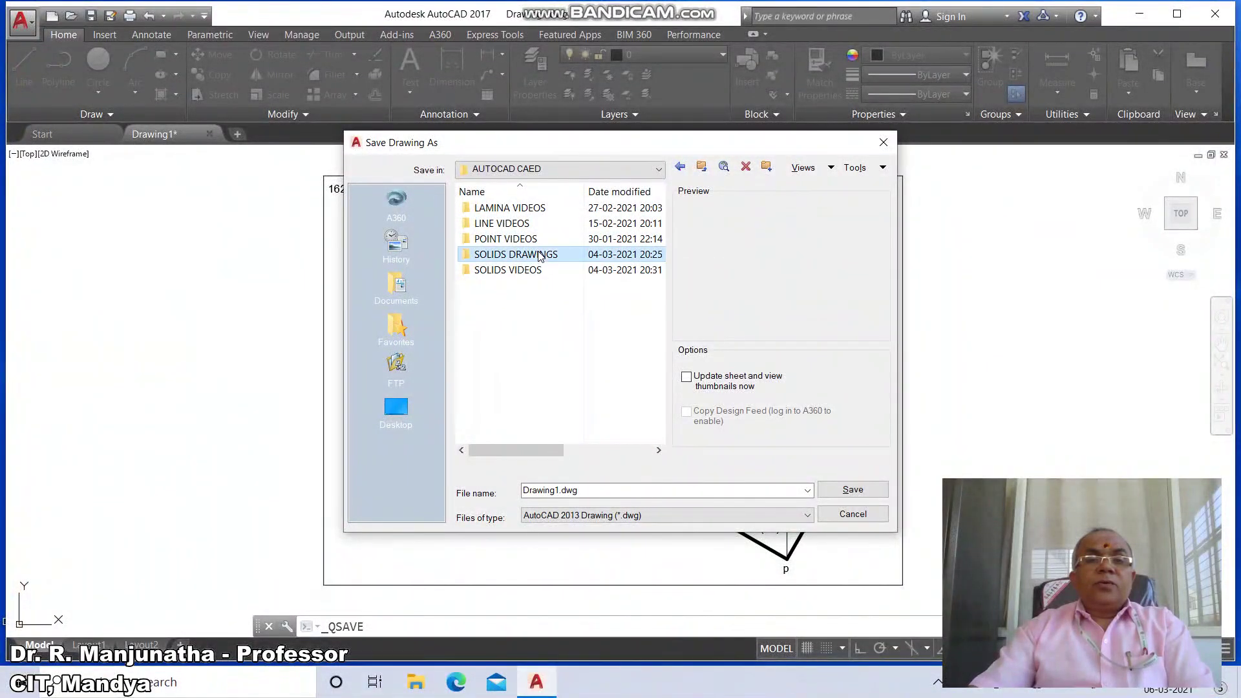
pyautogui.doubleClick(575, 490)
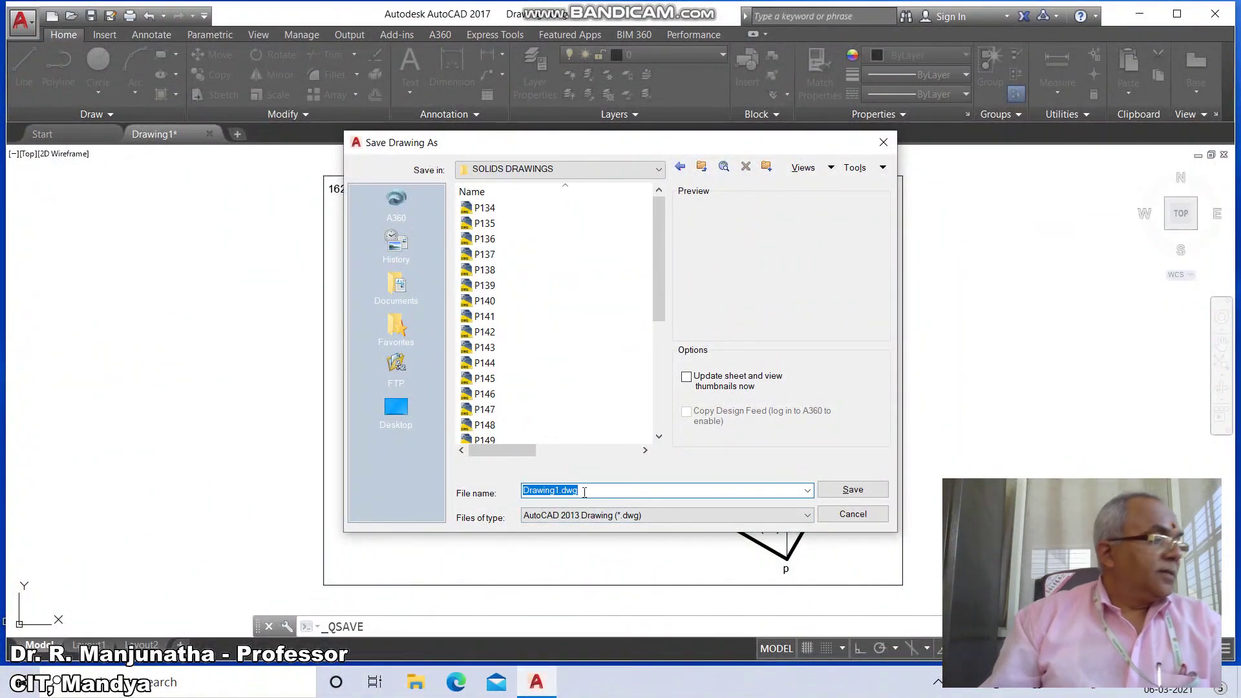
pyautogui.write('P162')
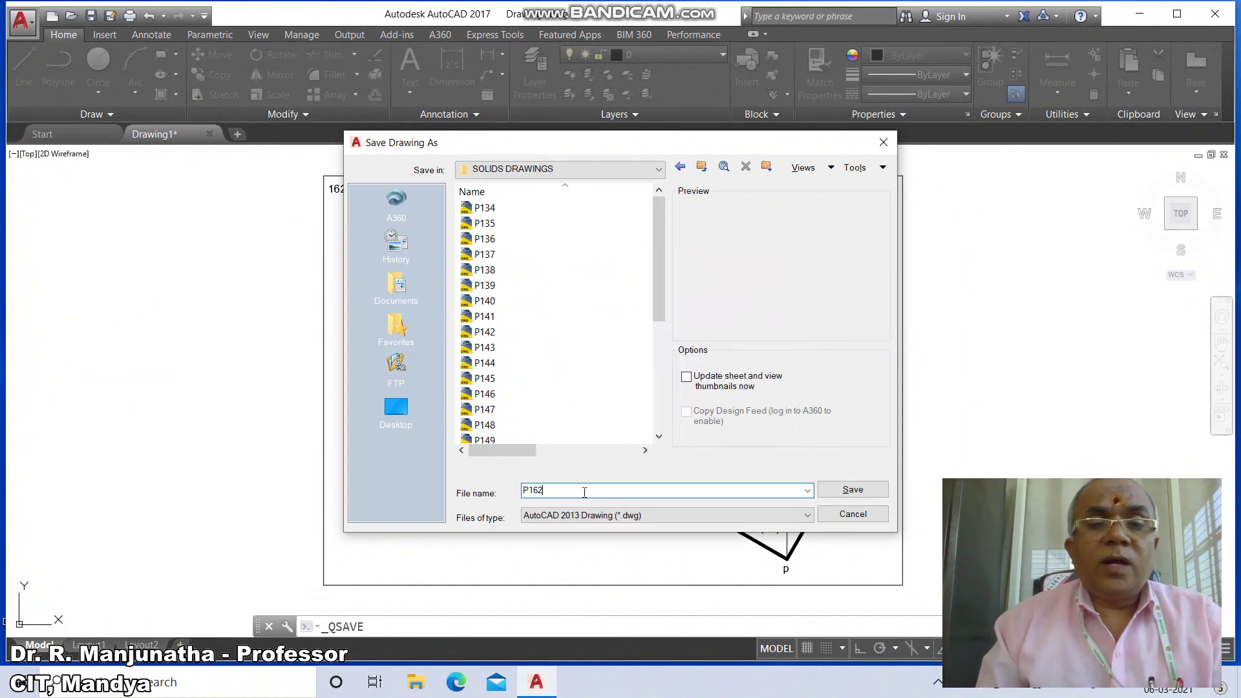
pyautogui.press('Return')
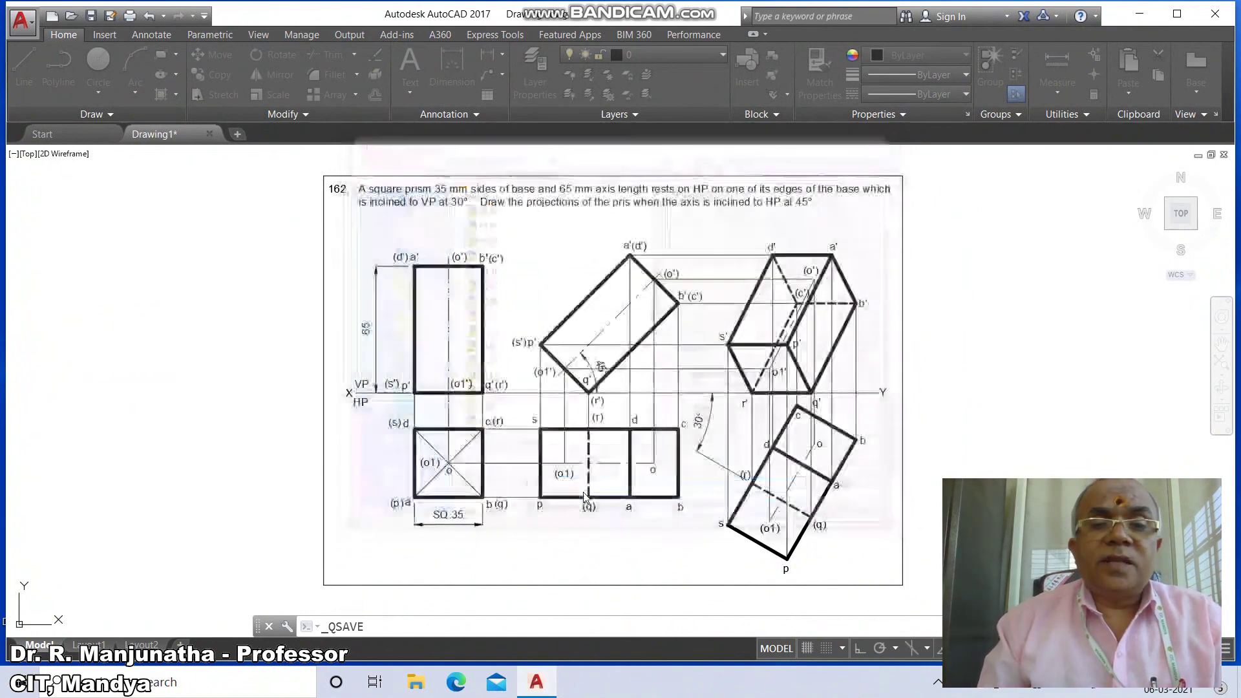